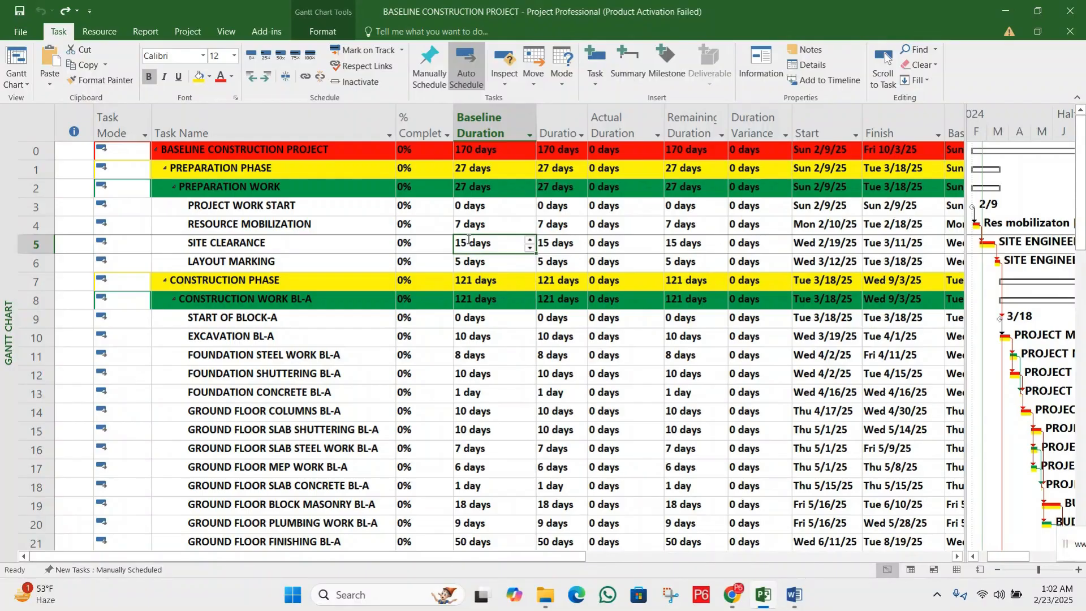
Raise the % Complete of the PROJECT WORK START task to 45%
click(411, 207)
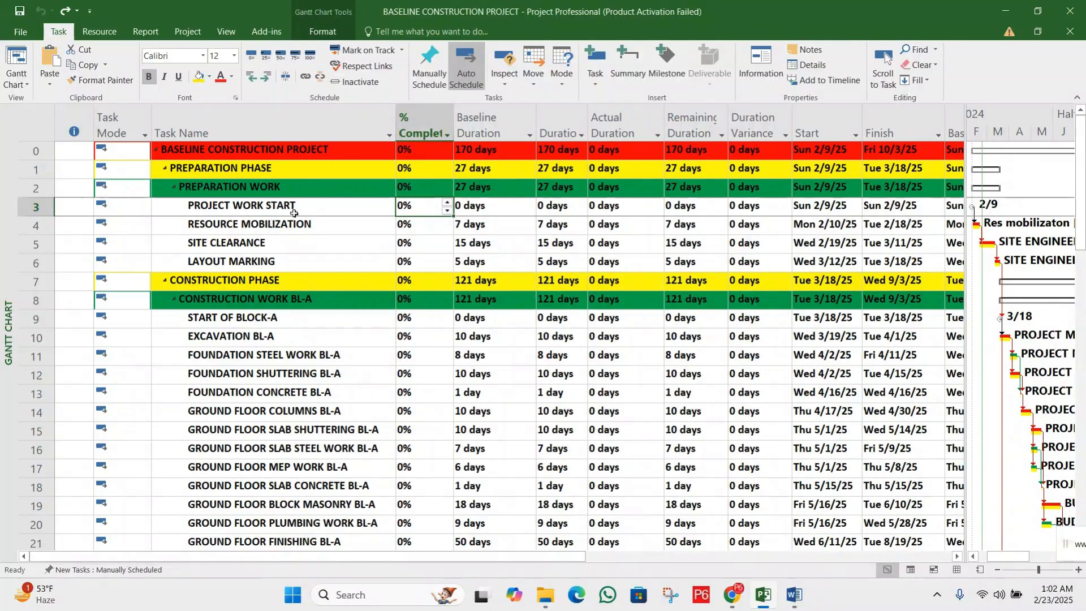
click(448, 202)
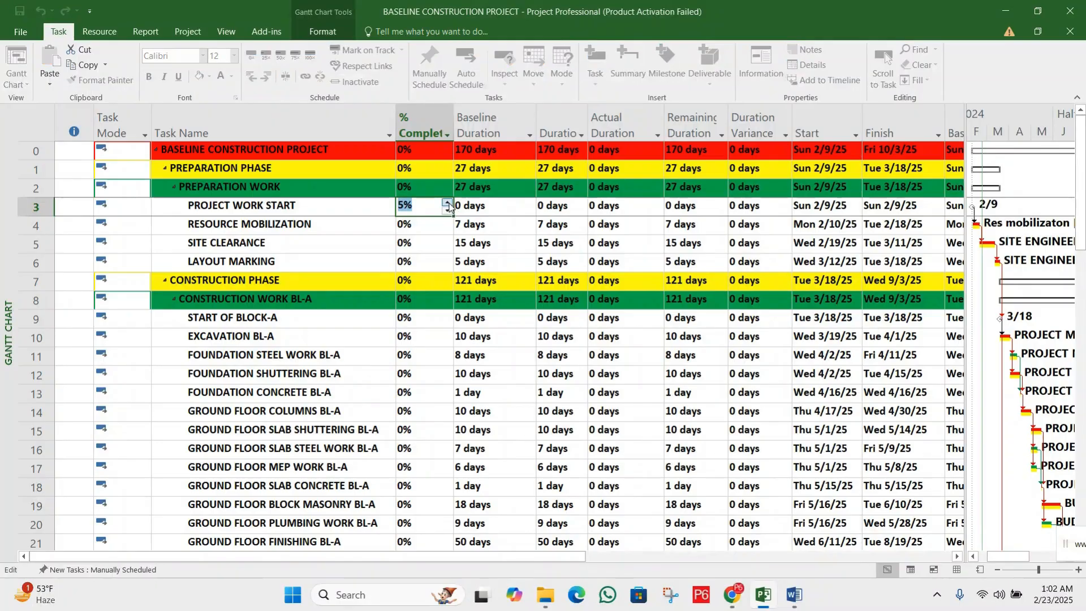
click(447, 202)
click(447, 202)
click(448, 203)
click(447, 203)
click(431, 227)
Mark the PROJECT WORK START task as 100% complete
click(423, 208)
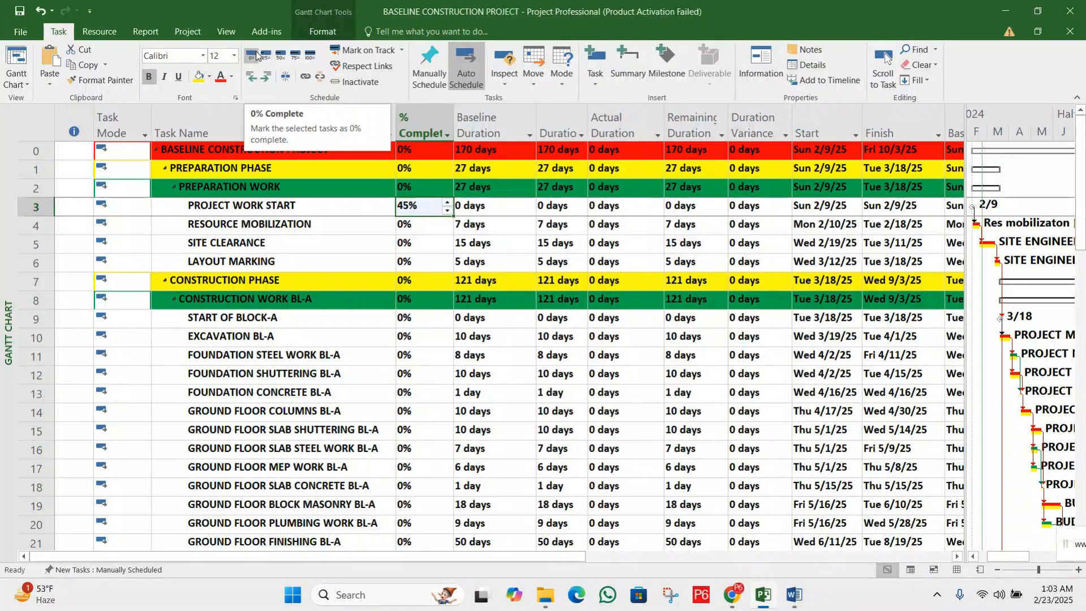
click(309, 58)
click(473, 207)
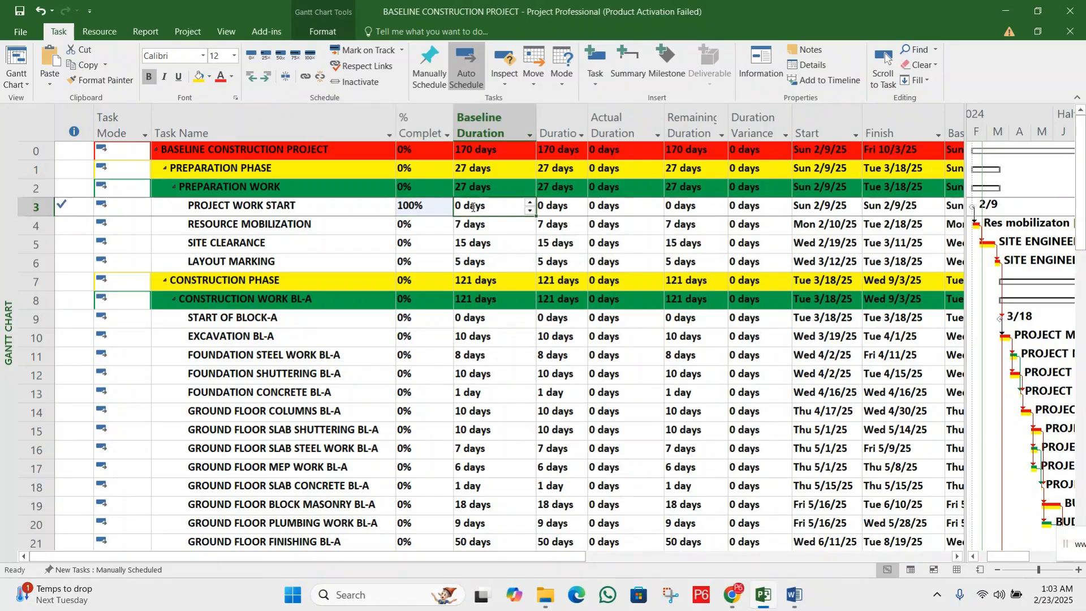
click(411, 207)
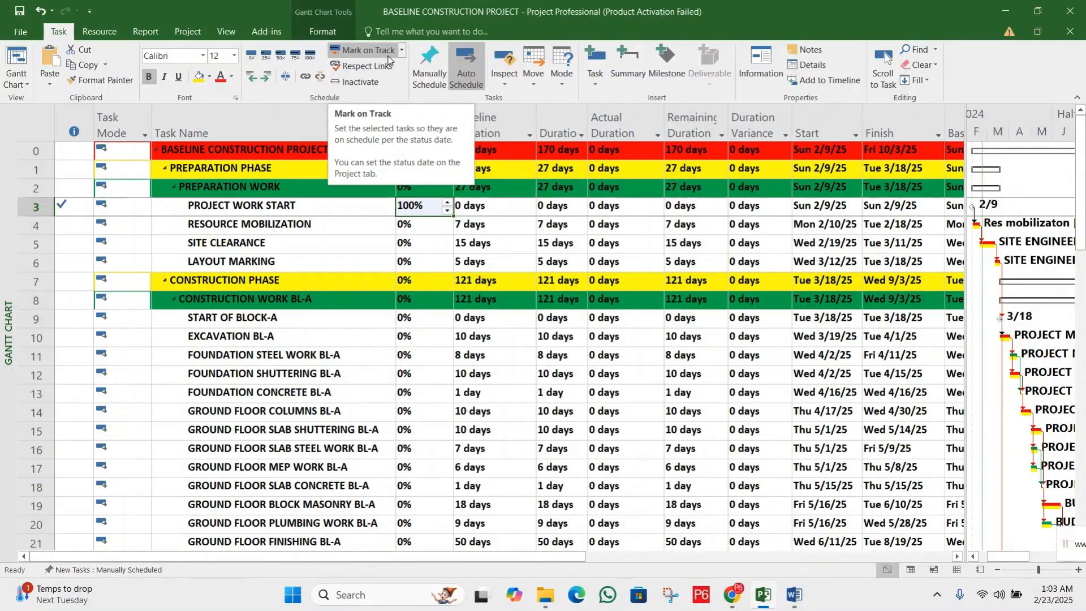
Inspect the Update Tasks settings for RESOURCE MOBILIZATION and close them without making changes
click(310, 224)
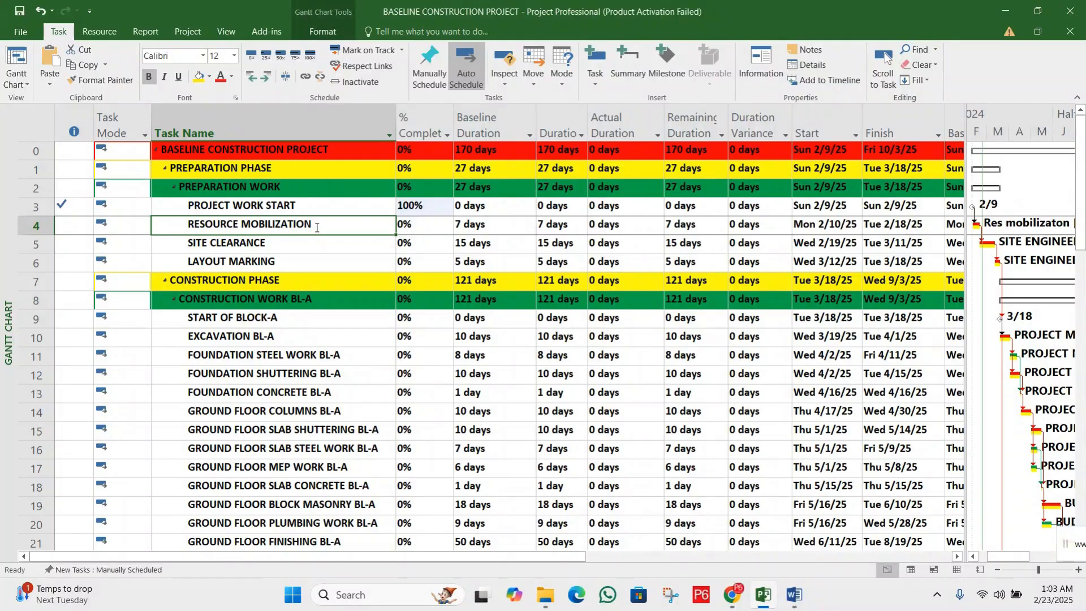
click(400, 51)
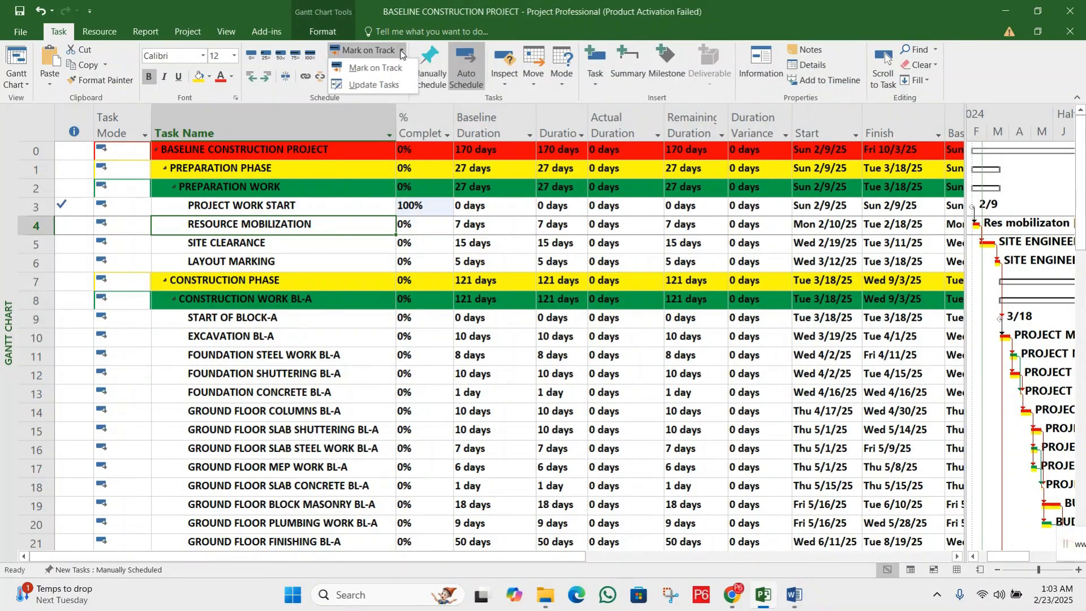
click(385, 85)
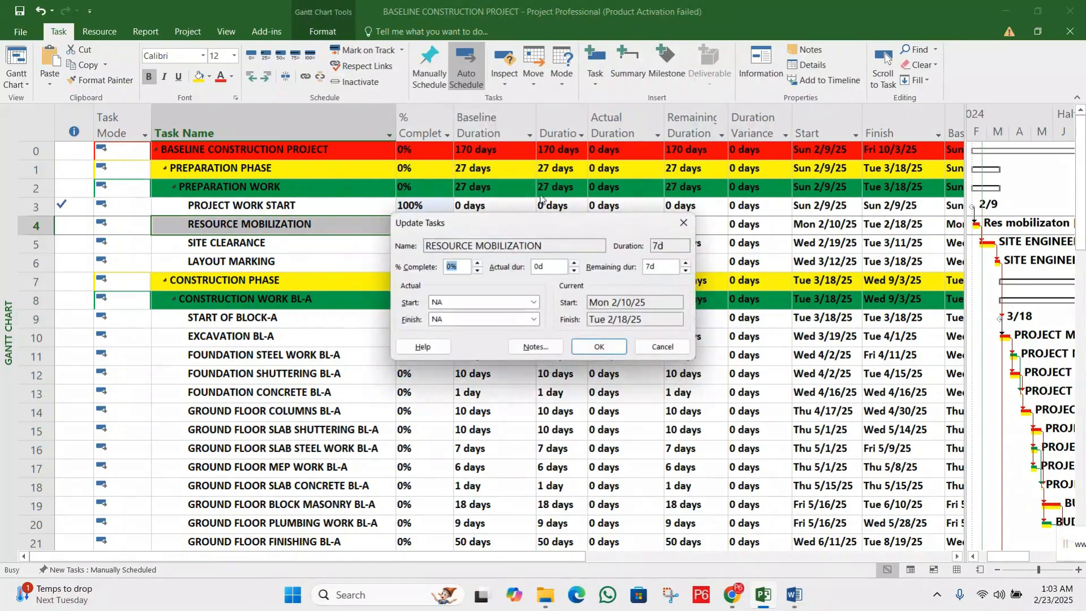
drag(531, 226, 487, 250)
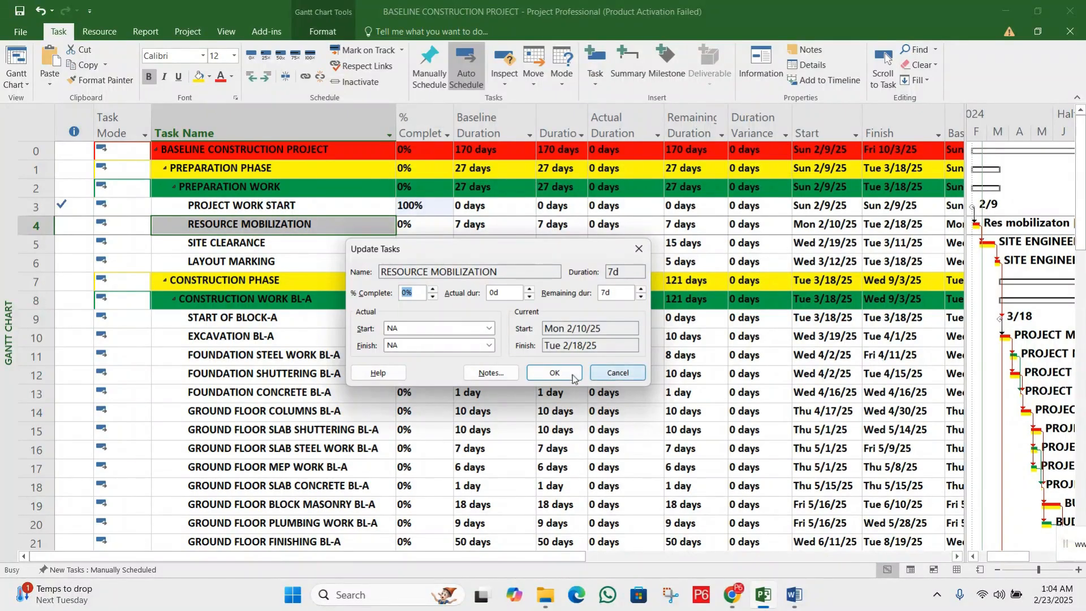
click(617, 372)
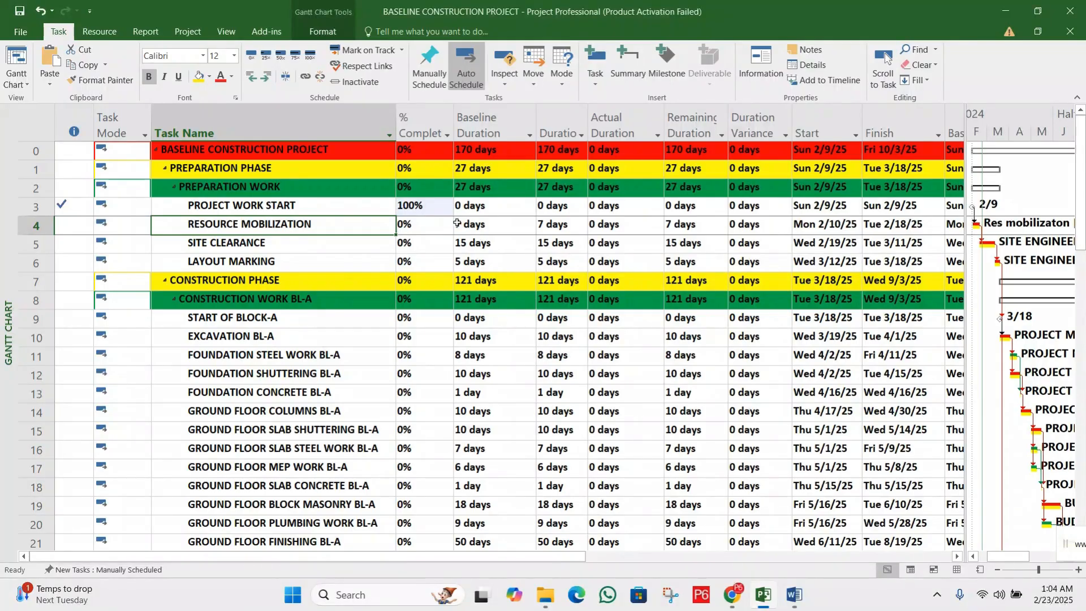
Review the baseline and current durations of RESOURCE MOBILIZATION against the baseline duration of SITE CLEARANCE
click(438, 222)
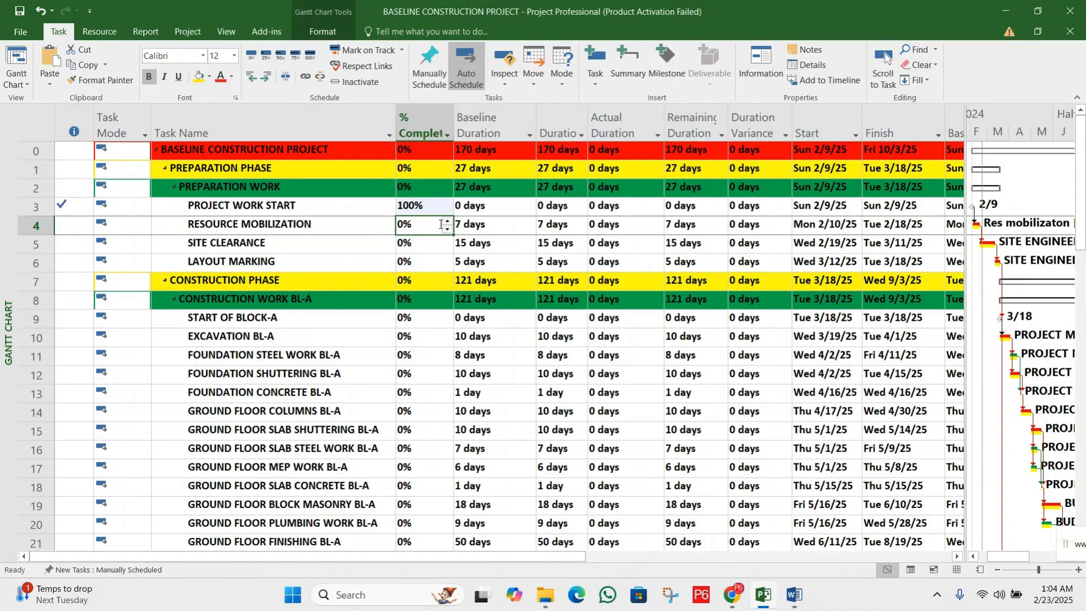
click(234, 225)
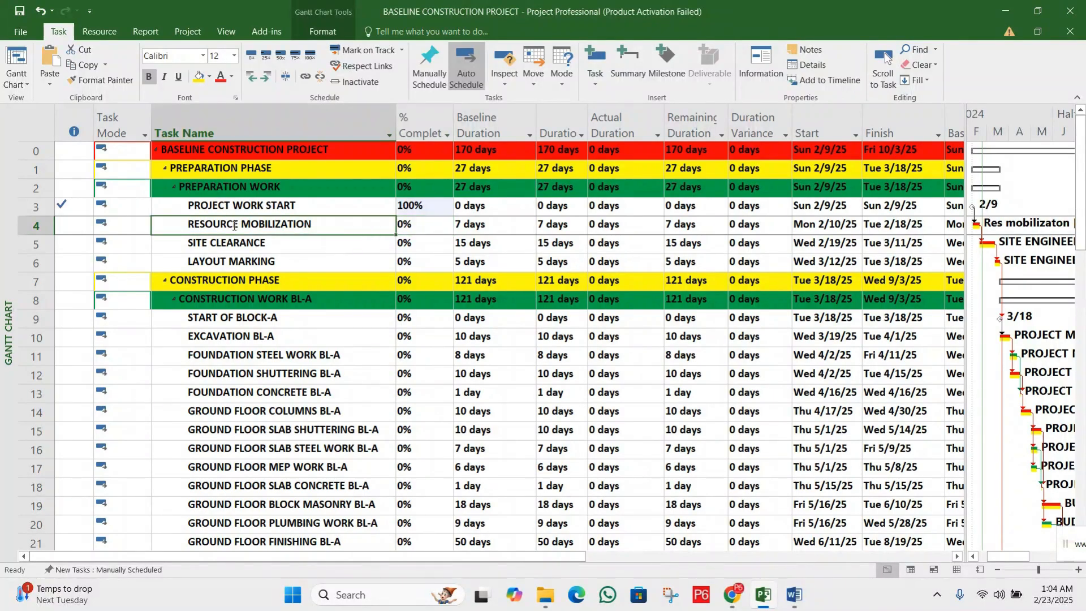
click(484, 227)
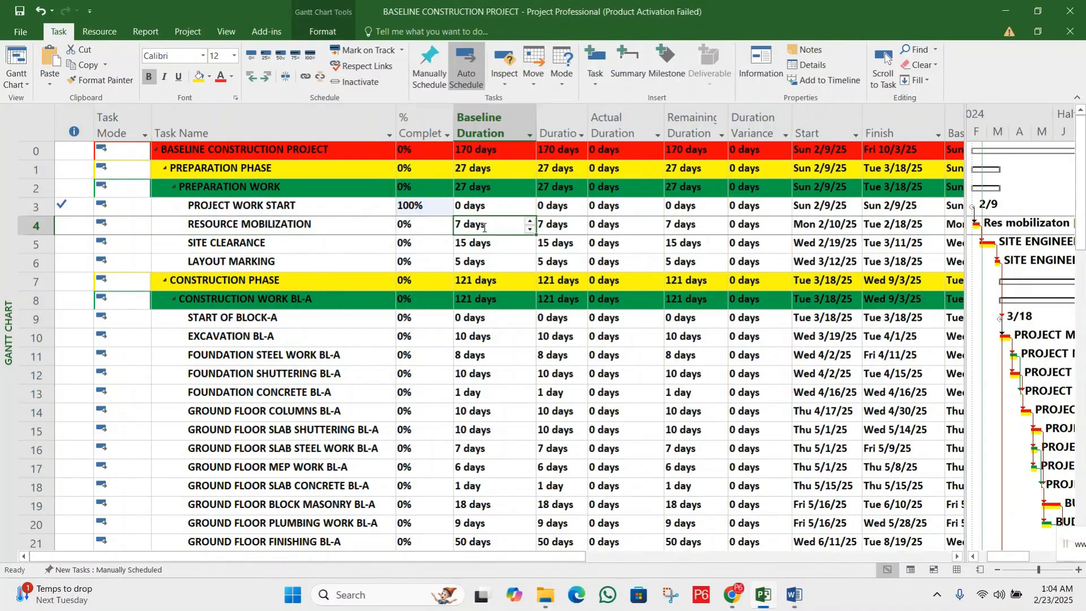
click(484, 244)
click(491, 225)
click(495, 245)
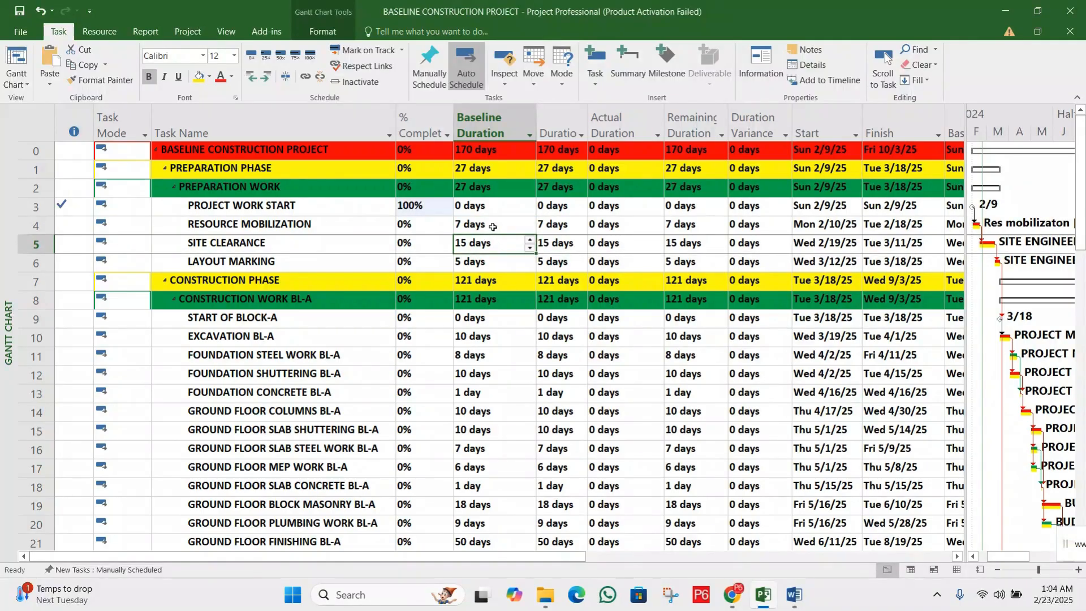
click(493, 226)
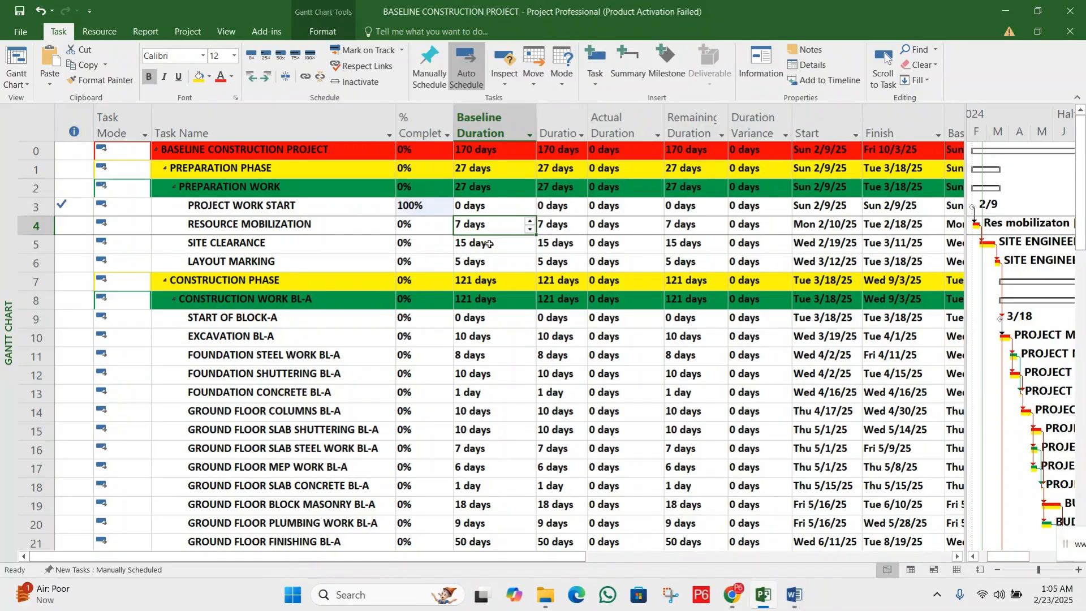
click(574, 233)
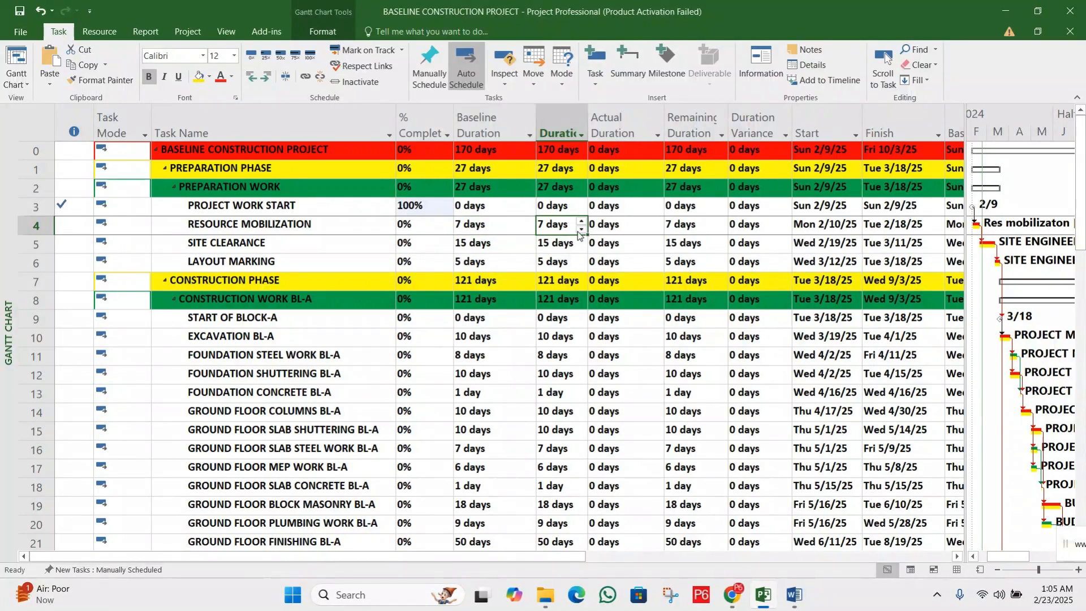
click(496, 227)
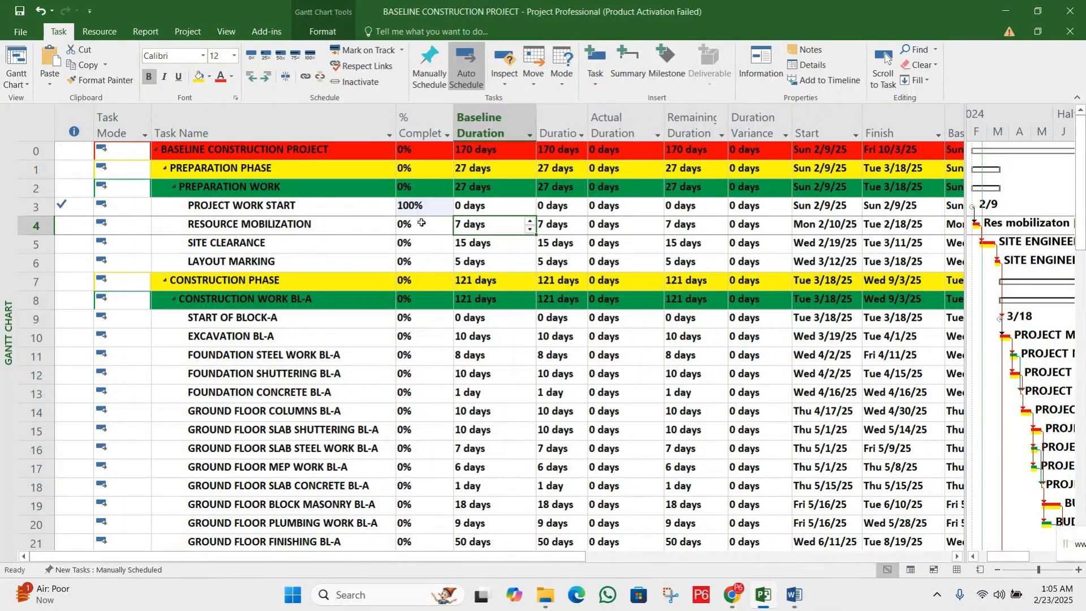
Mark the RESOURCE MOBILIZATION task as 100% complete
click(421, 222)
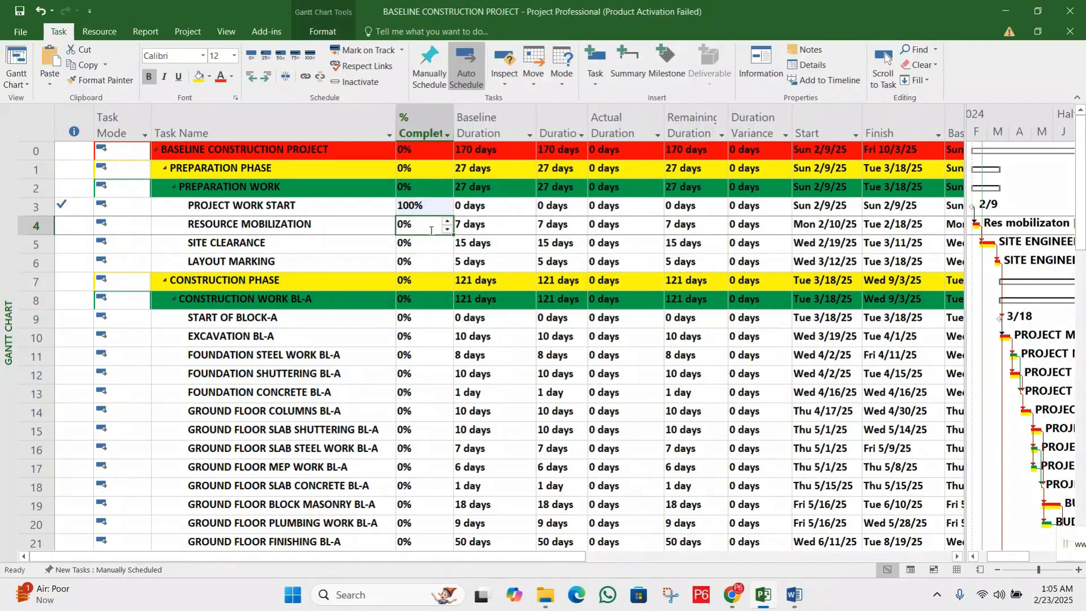
click(315, 60)
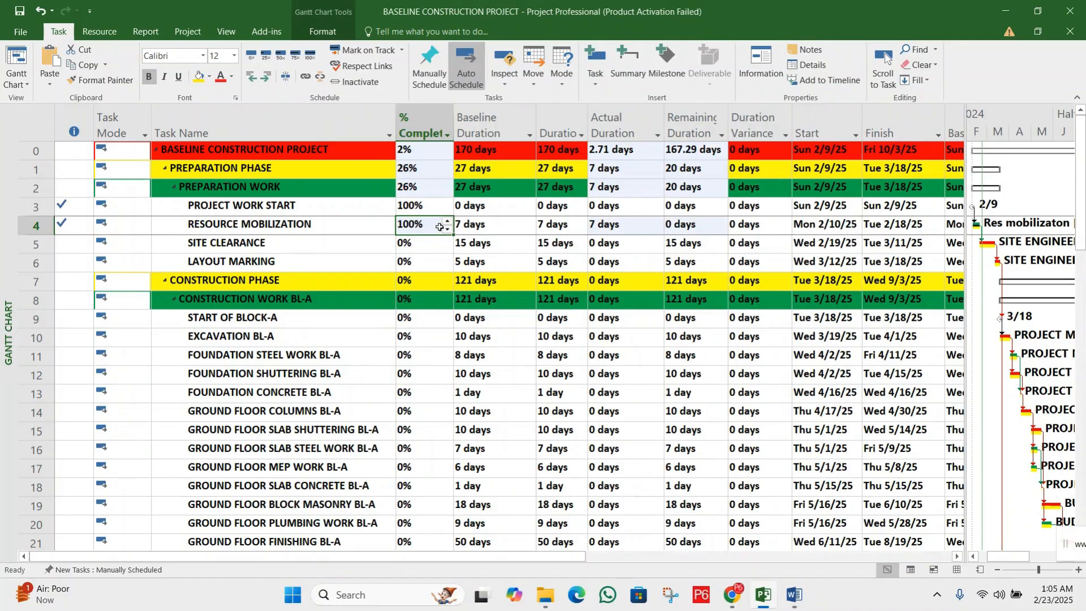
click(440, 247)
click(436, 224)
Compare RESOURCE MOBILIZATION's actual duration with its baseline duration, and check its remaining duration and duration variance
click(583, 227)
click(609, 226)
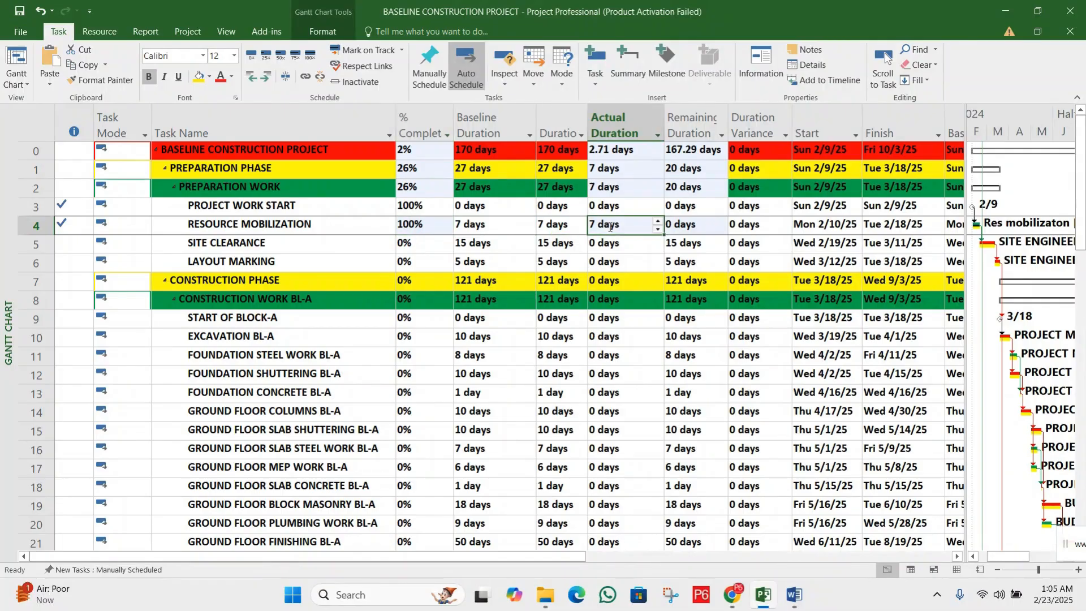
click(525, 223)
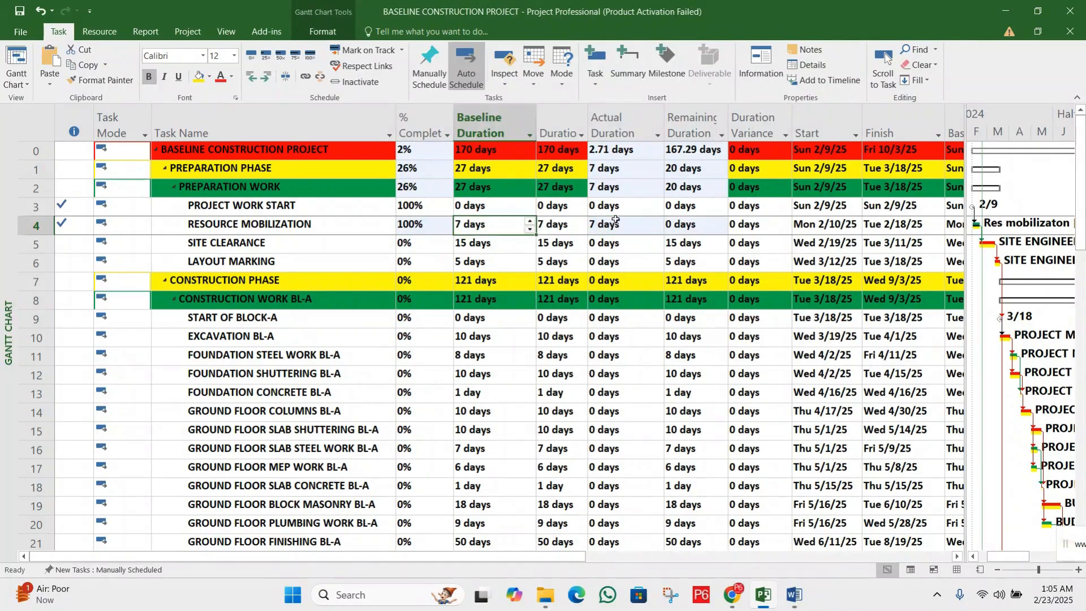
click(616, 224)
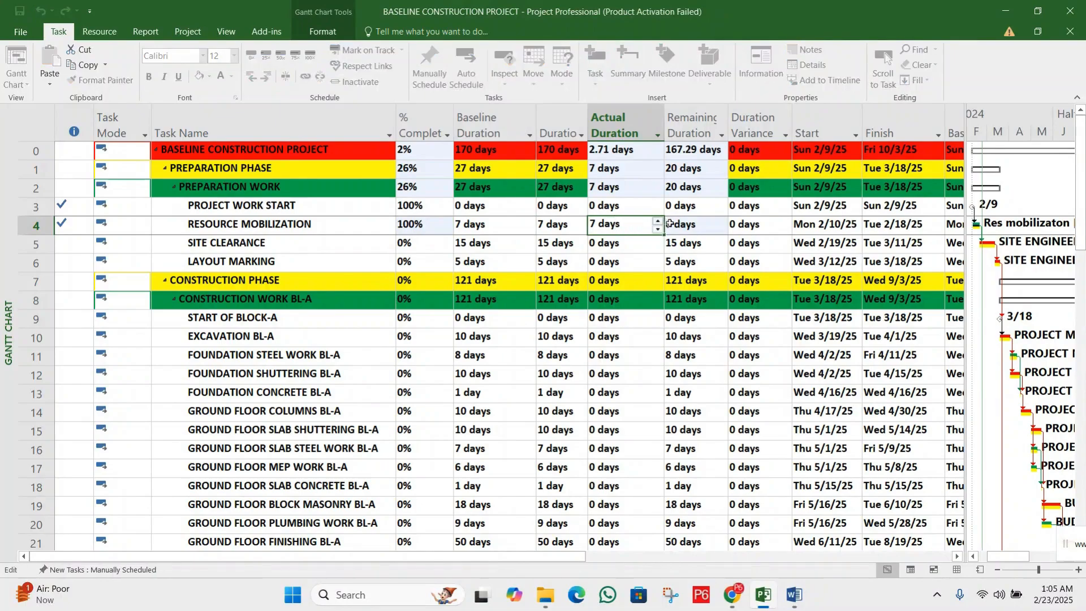
click(695, 225)
click(758, 226)
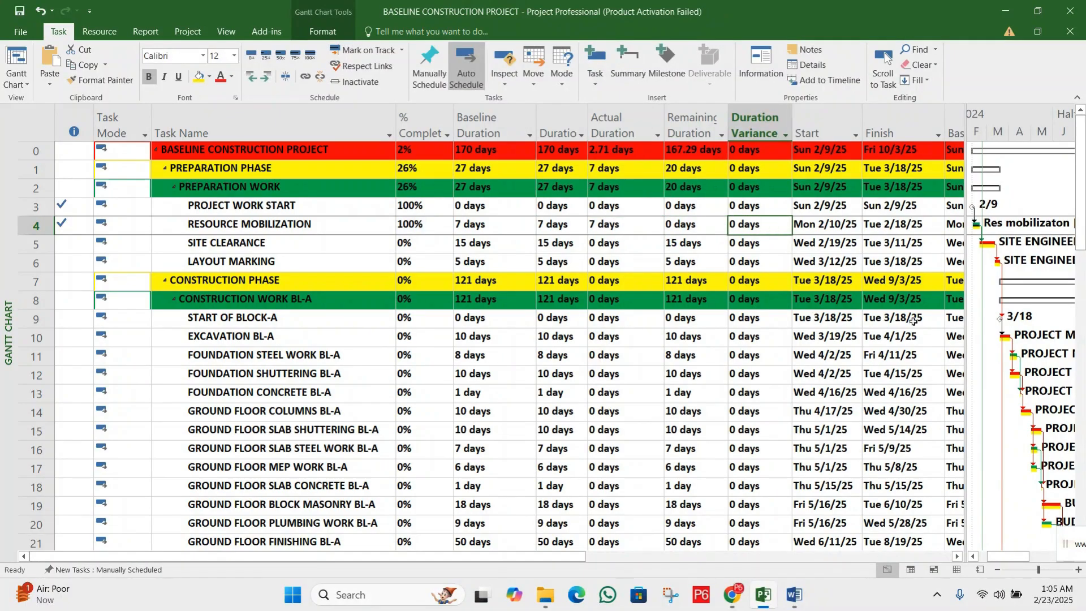
Examine the Start, Finish, Baseline Start and Baseline Finish columns, including the start and finish dates of SITE CLEARANCE
click(958, 556)
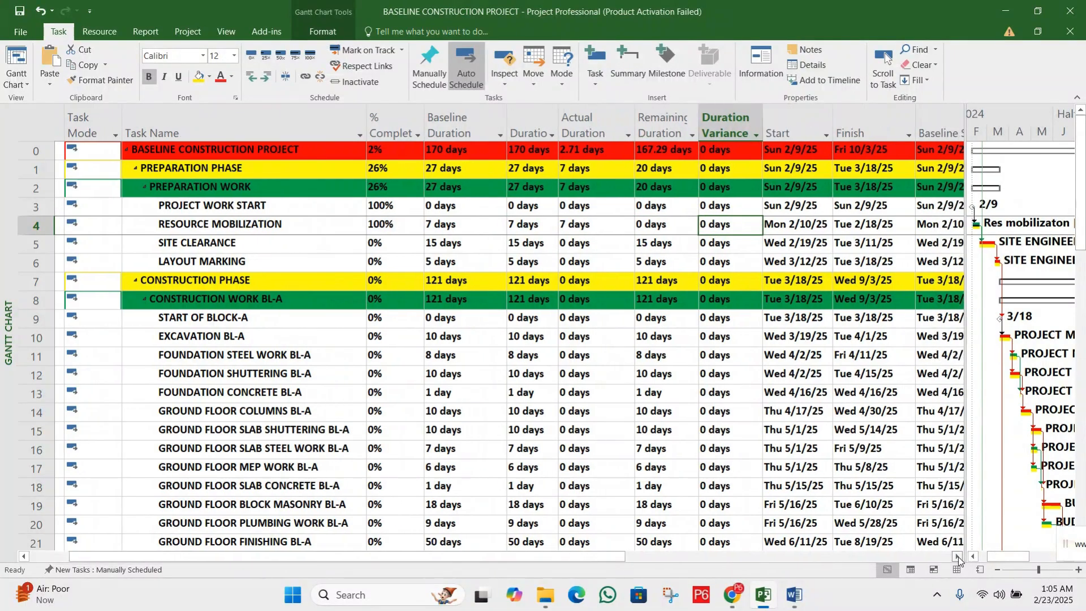
click(958, 557)
click(958, 557)
click(958, 557)
click(958, 557)
click(958, 556)
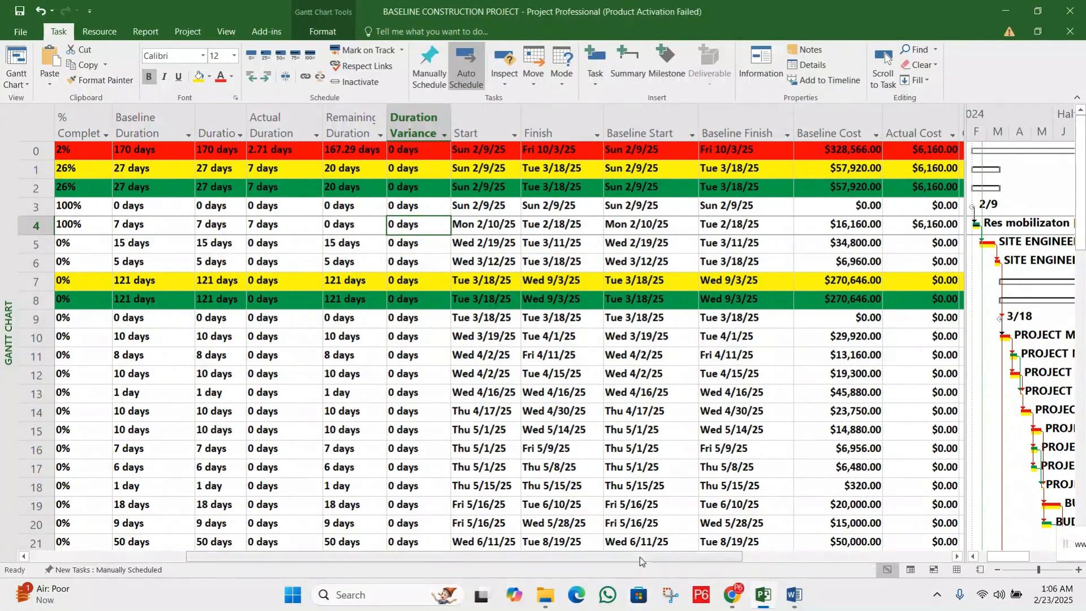
drag(642, 557, 591, 558)
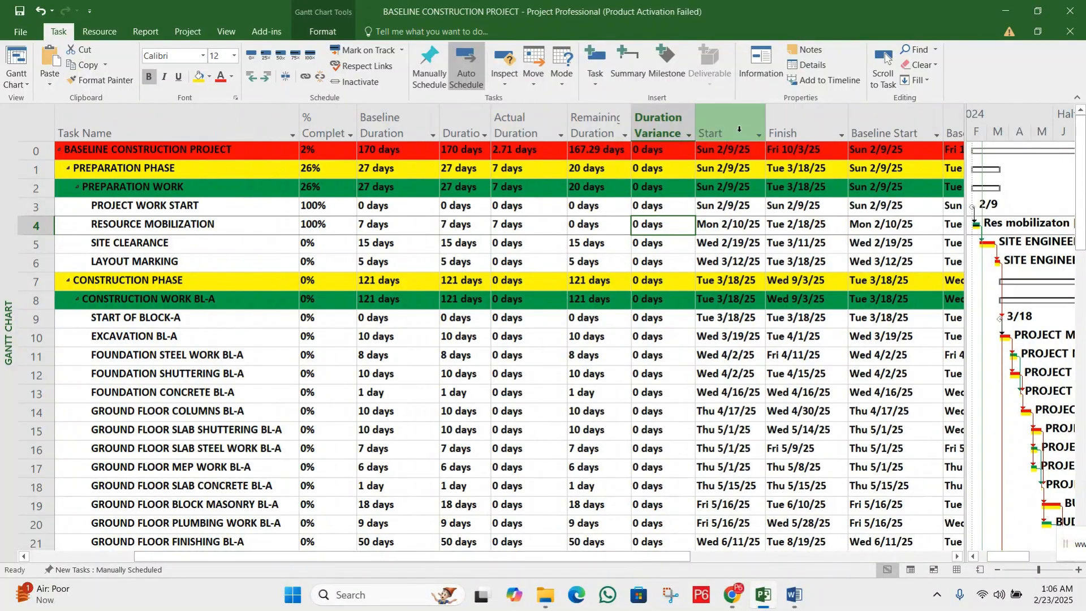
click(956, 556)
click(955, 556)
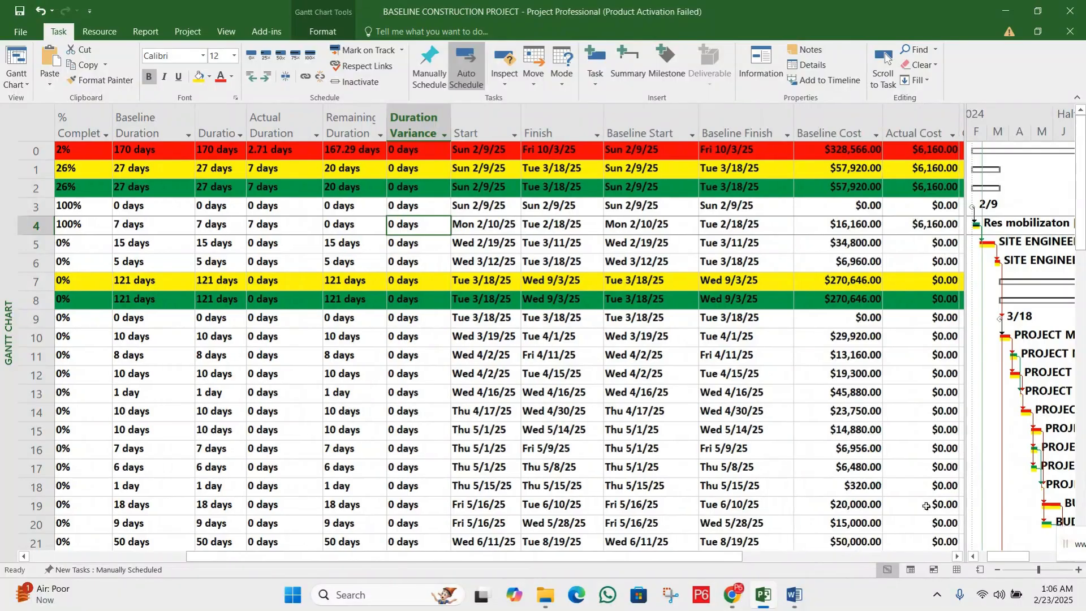
drag(717, 557, 701, 555)
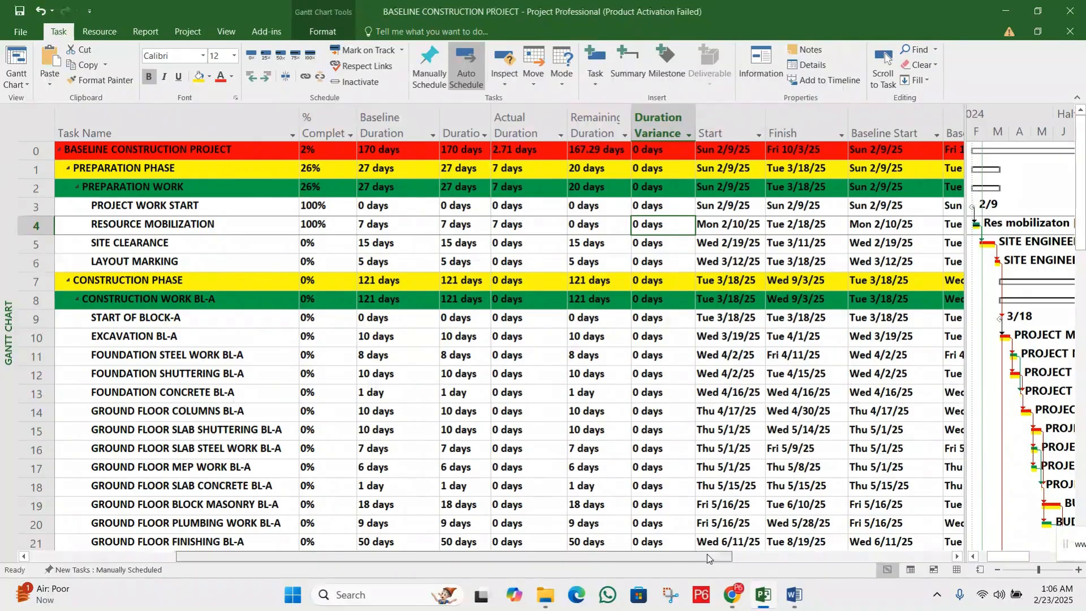
mouse_move(713, 554)
mouse_down()
mouse_move(724, 555)
mouse_move(708, 554)
mouse_up()
click(956, 556)
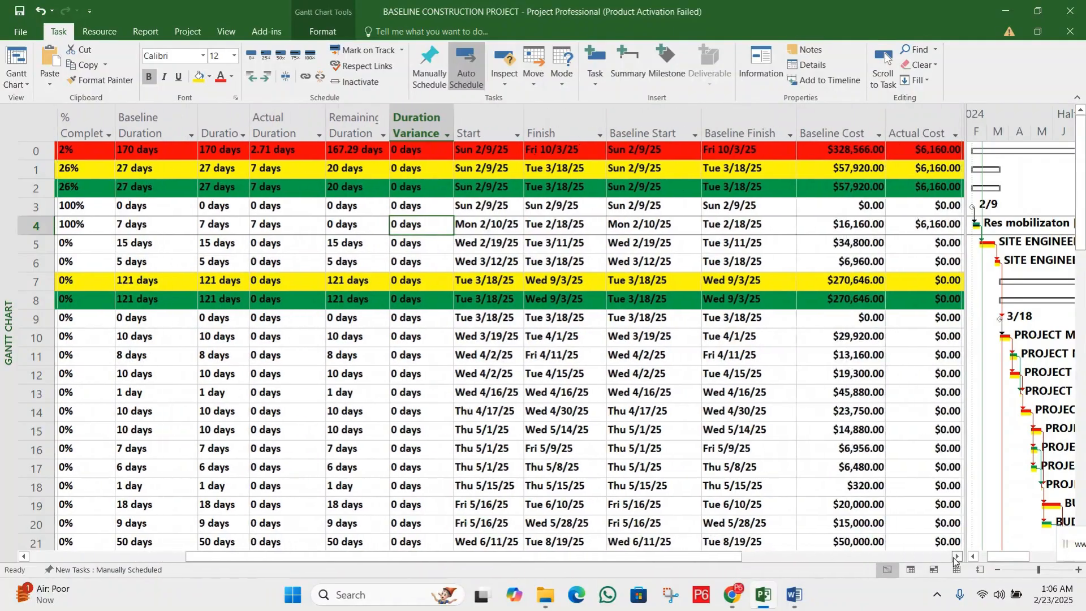
click(489, 129)
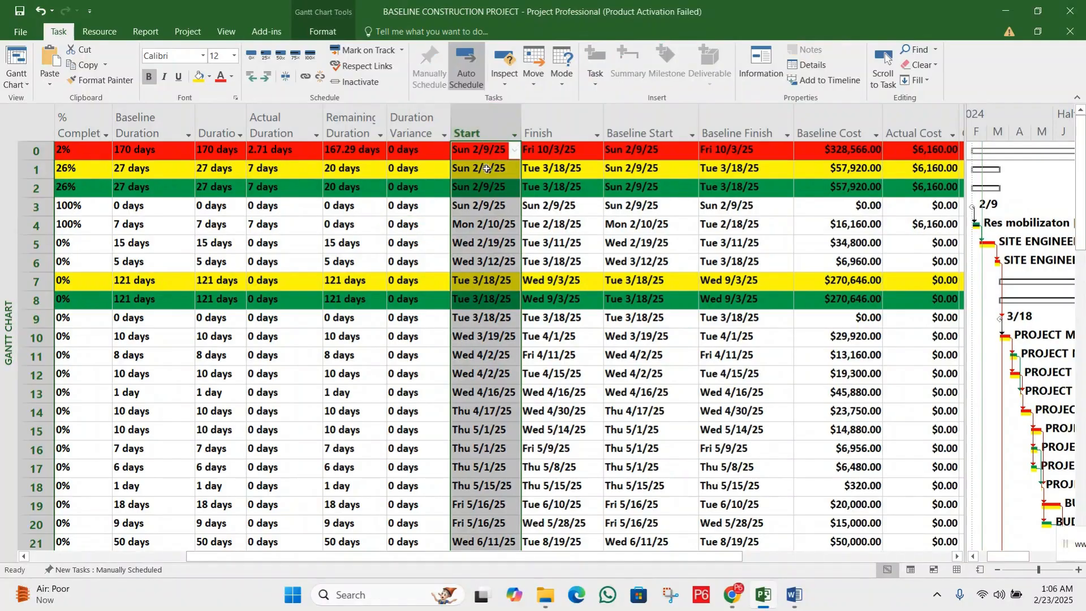
click(559, 126)
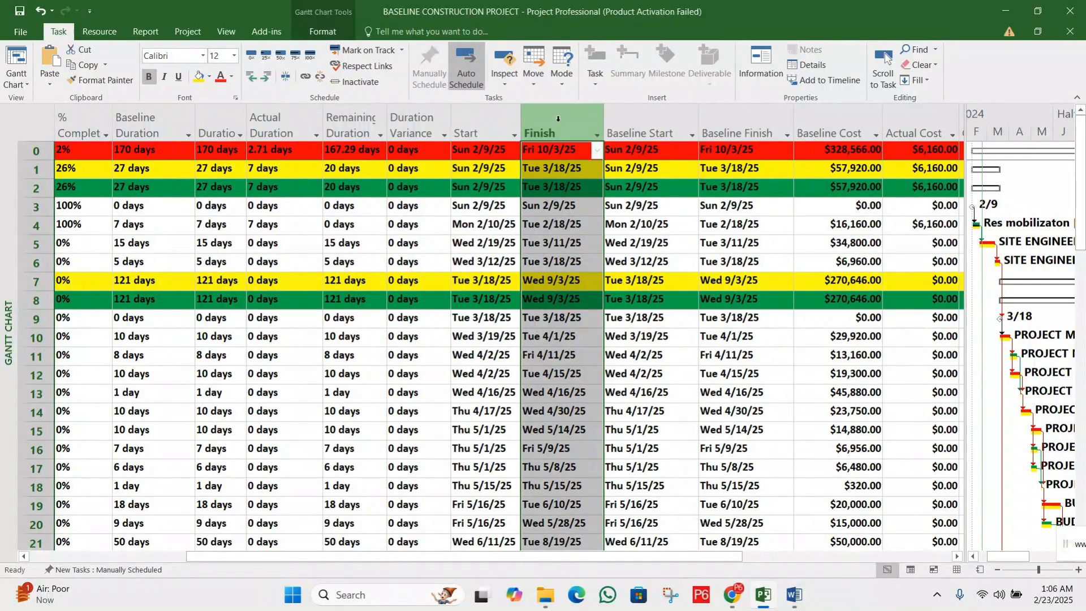
click(644, 115)
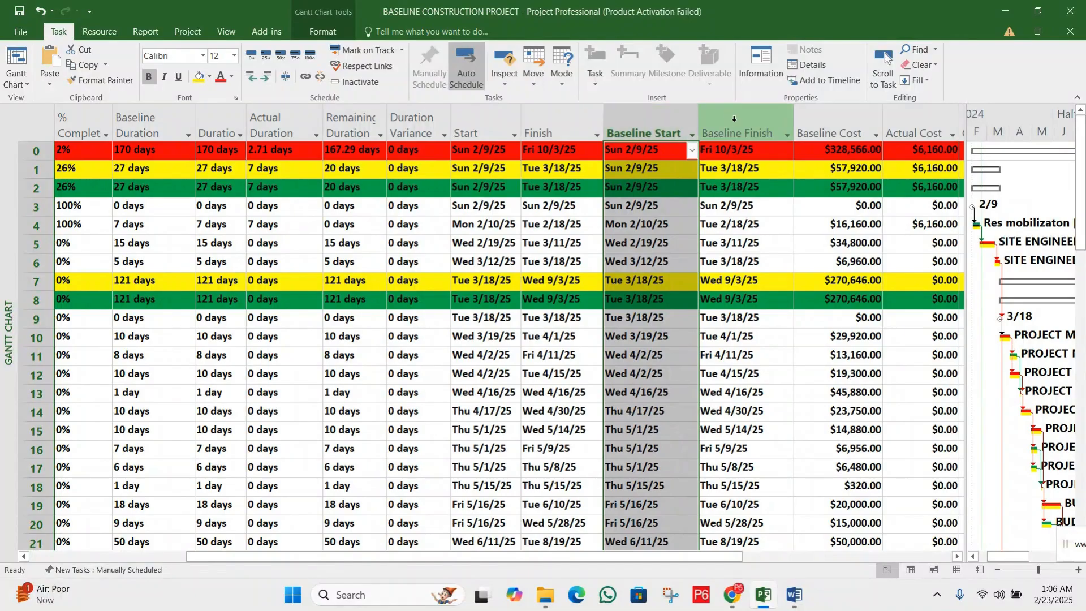
click(734, 118)
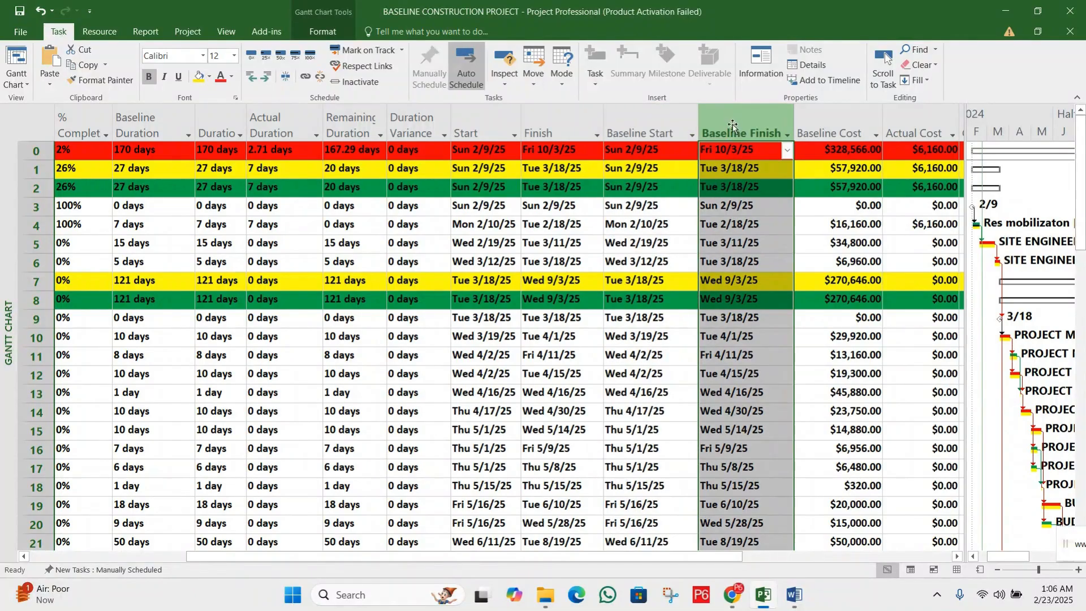
click(491, 246)
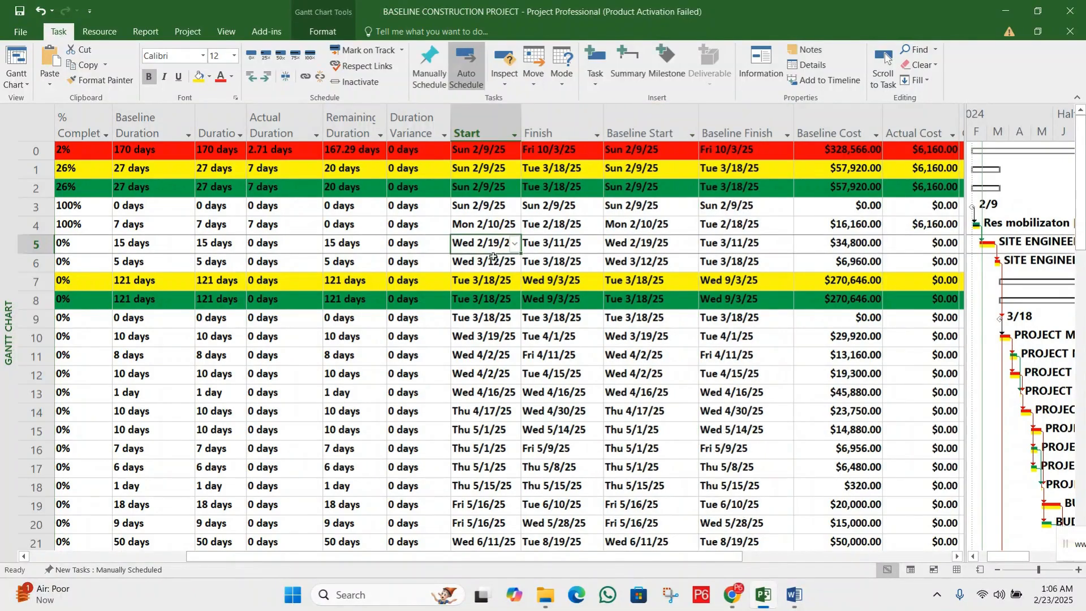
click(554, 244)
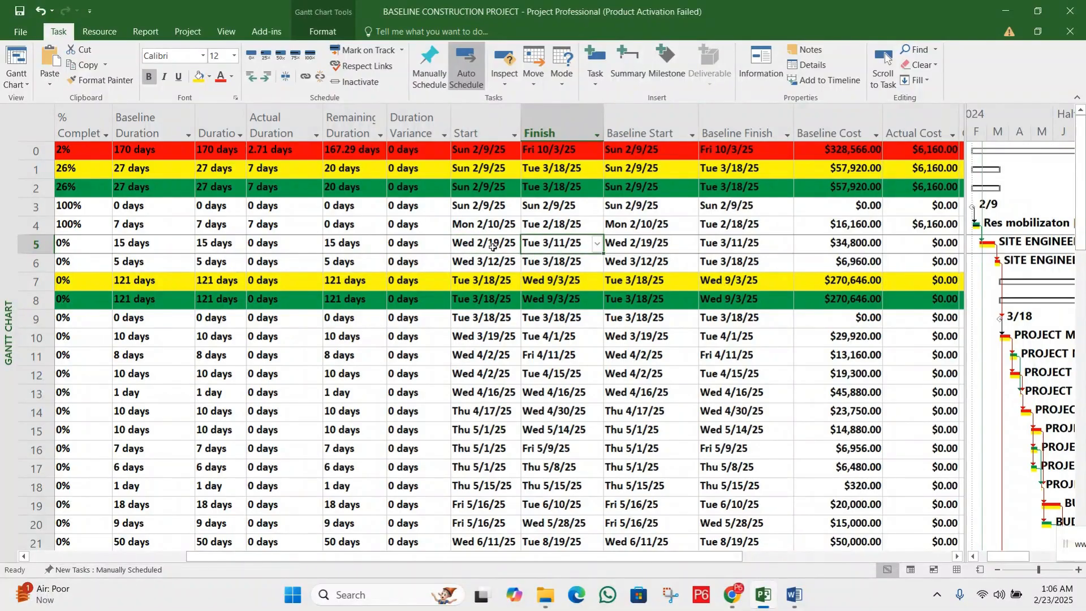
Keep the project open and review the start and finish dates of the RESOURCE MOBILIZATION task
key(alt+F4)
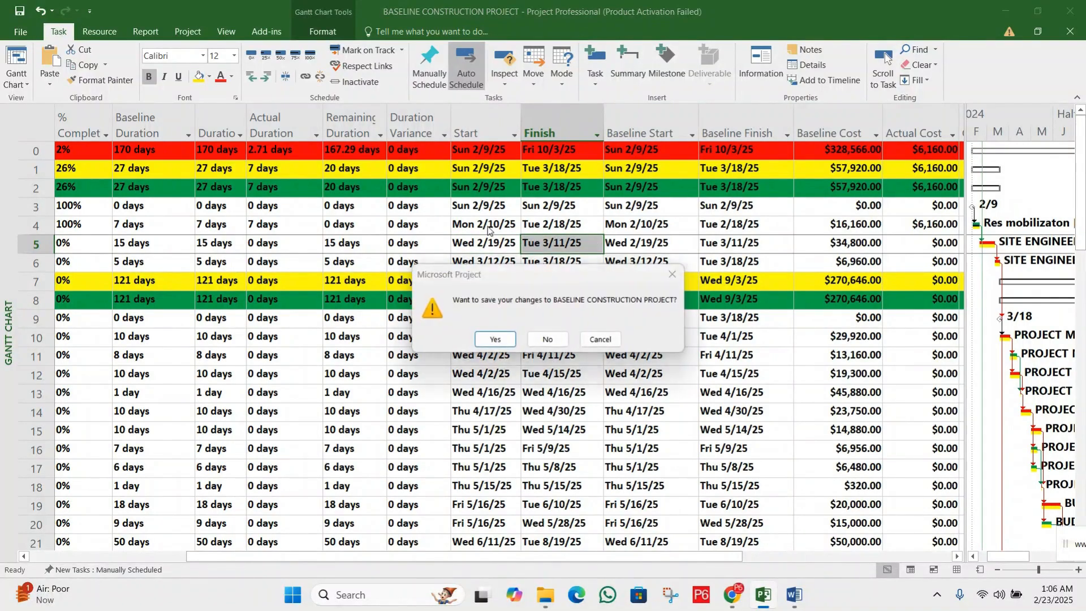
click(673, 274)
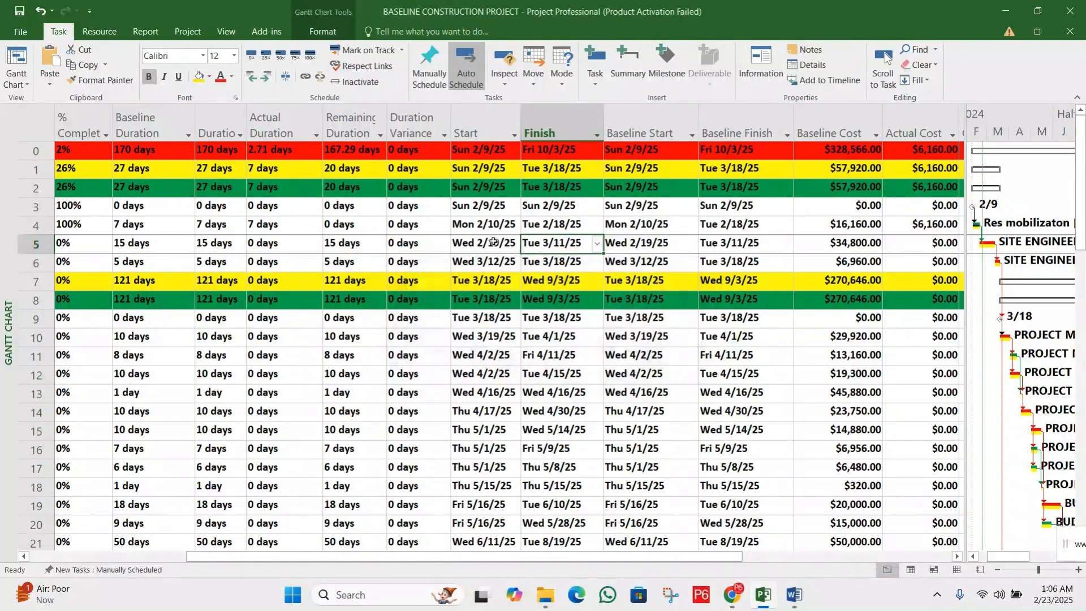
click(486, 226)
click(551, 225)
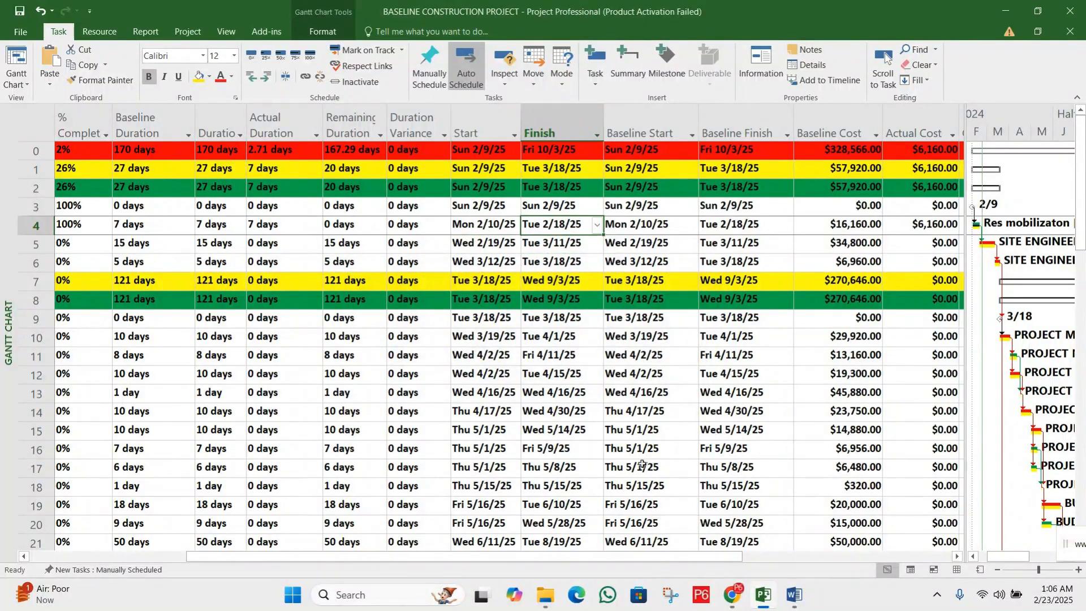
drag(678, 555, 634, 555)
click(36, 226)
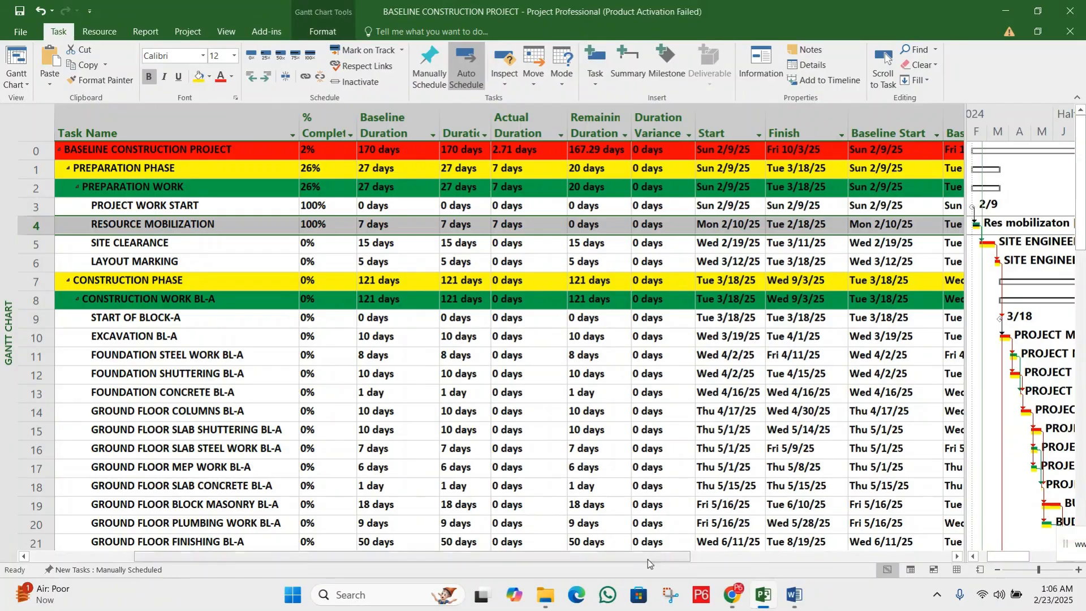
drag(684, 560, 701, 557)
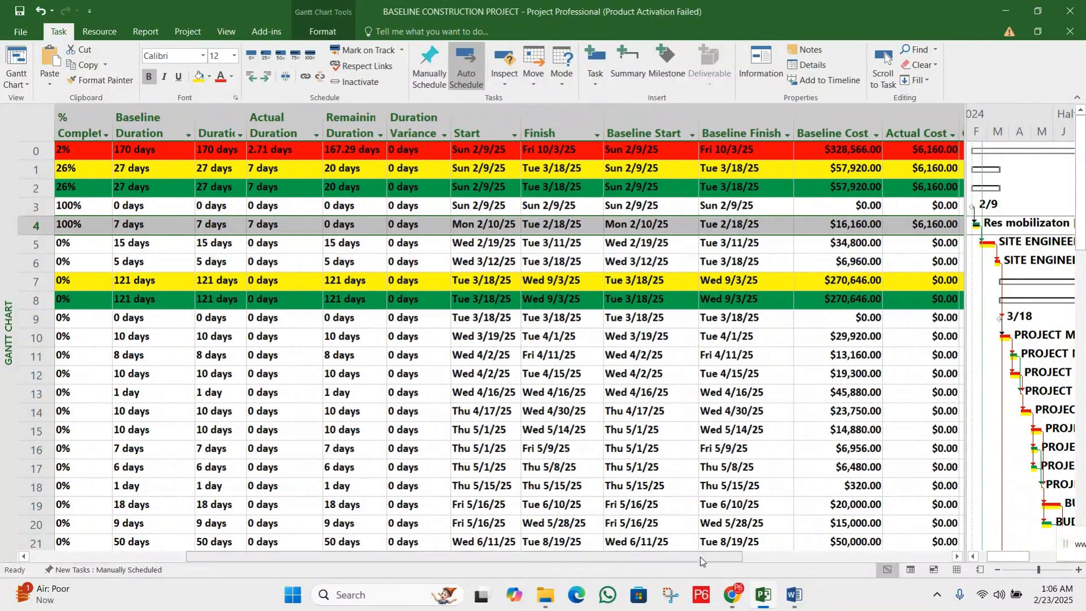
Compare RESOURCE MOBILIZATION's start and finish dates with its baseline start and baseline finish dates
click(498, 225)
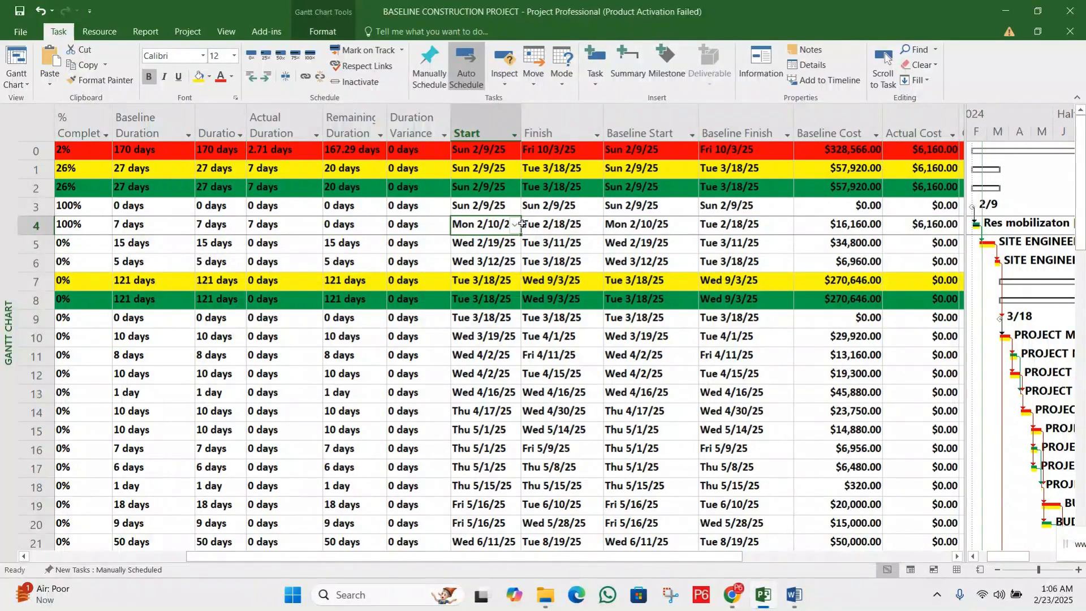
click(560, 224)
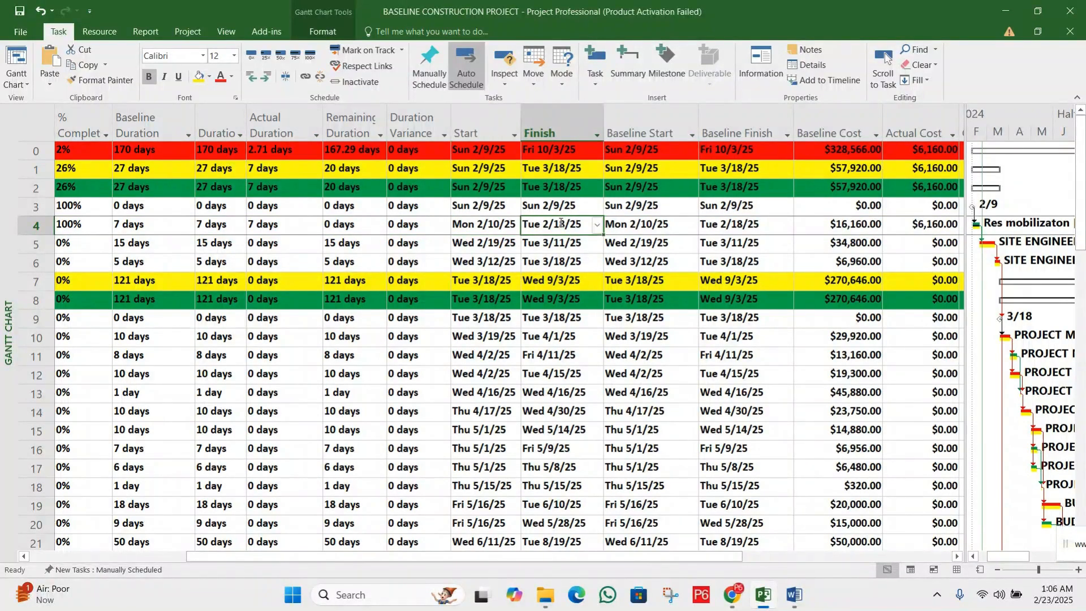
click(634, 224)
drag(480, 224, 716, 229)
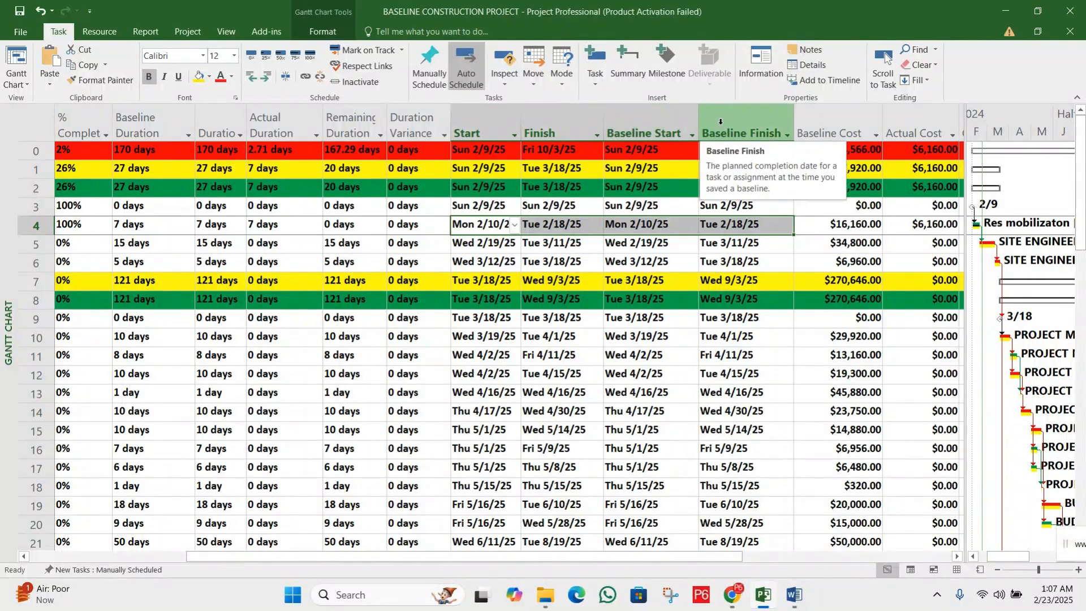
click(557, 225)
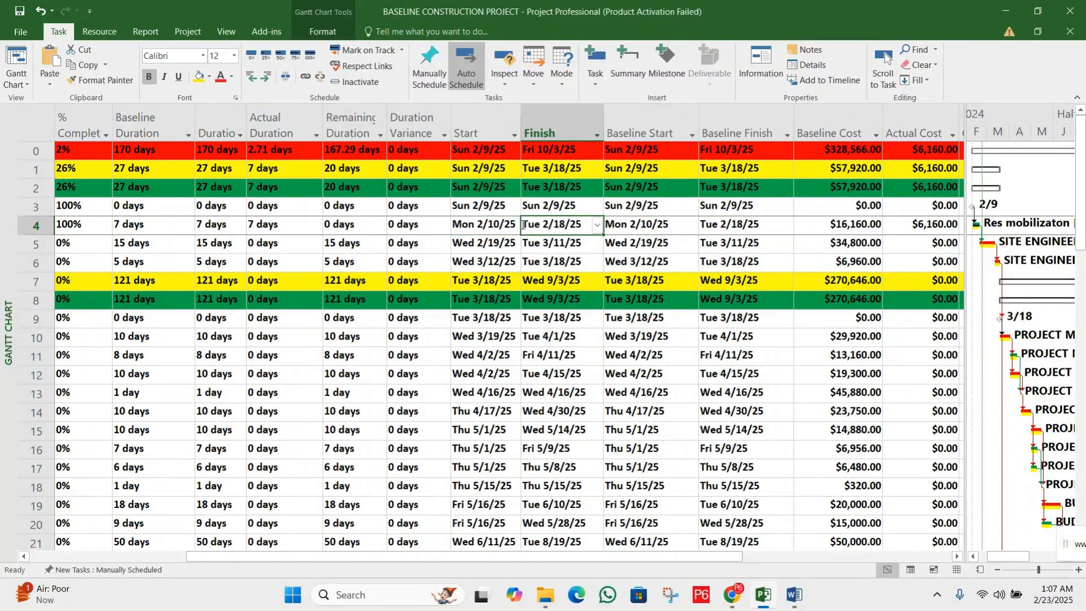
click(486, 223)
click(547, 223)
click(632, 222)
click(726, 222)
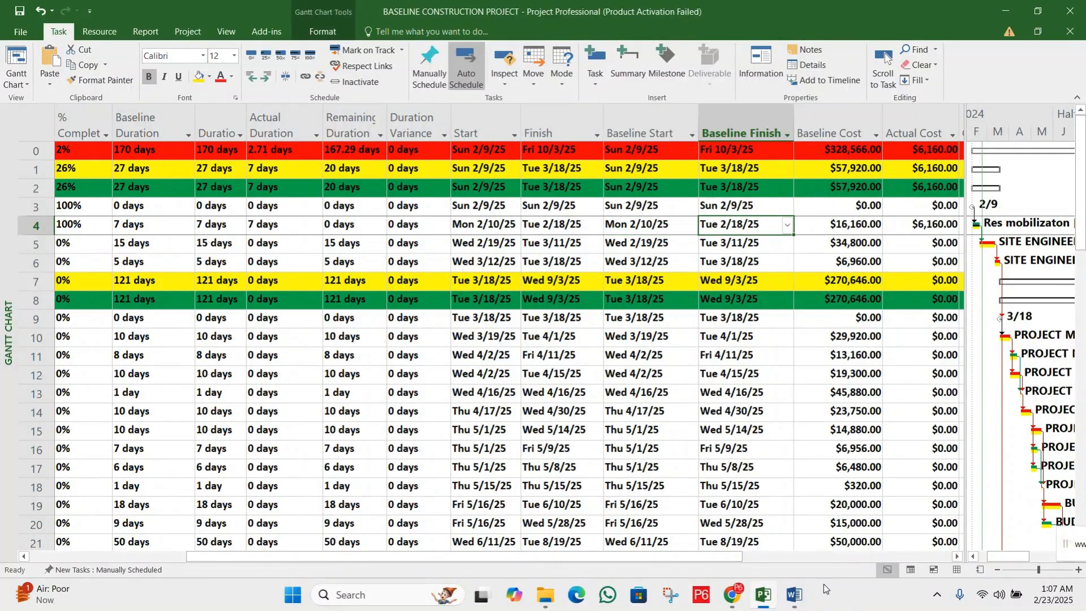
Set the actual duration of the RESOURCE MOBILIZATION task to 10 days
drag(725, 557, 621, 556)
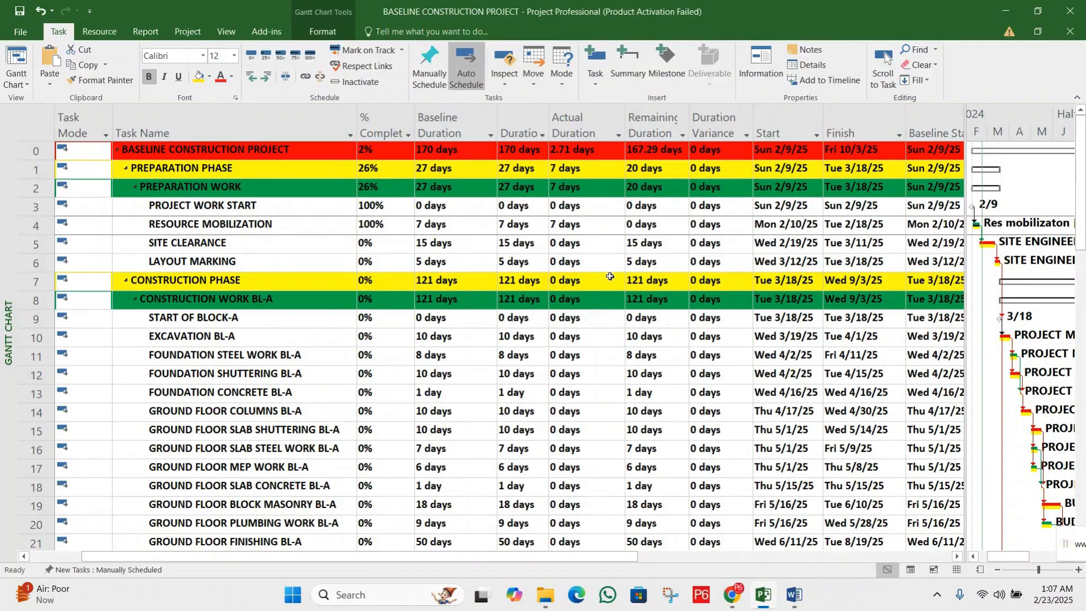
click(597, 227)
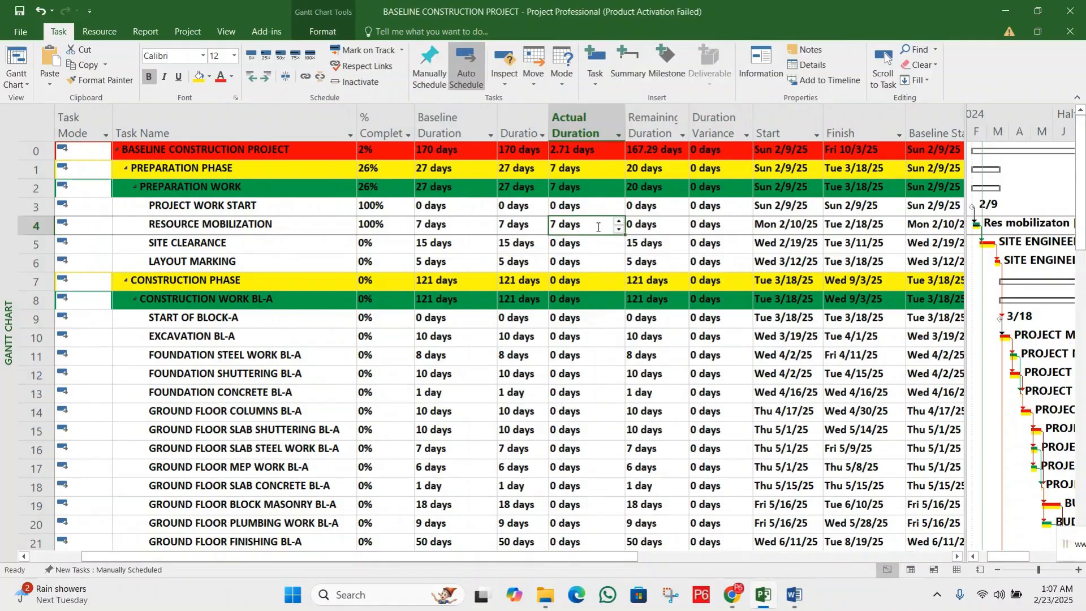
click(619, 222)
click(618, 222)
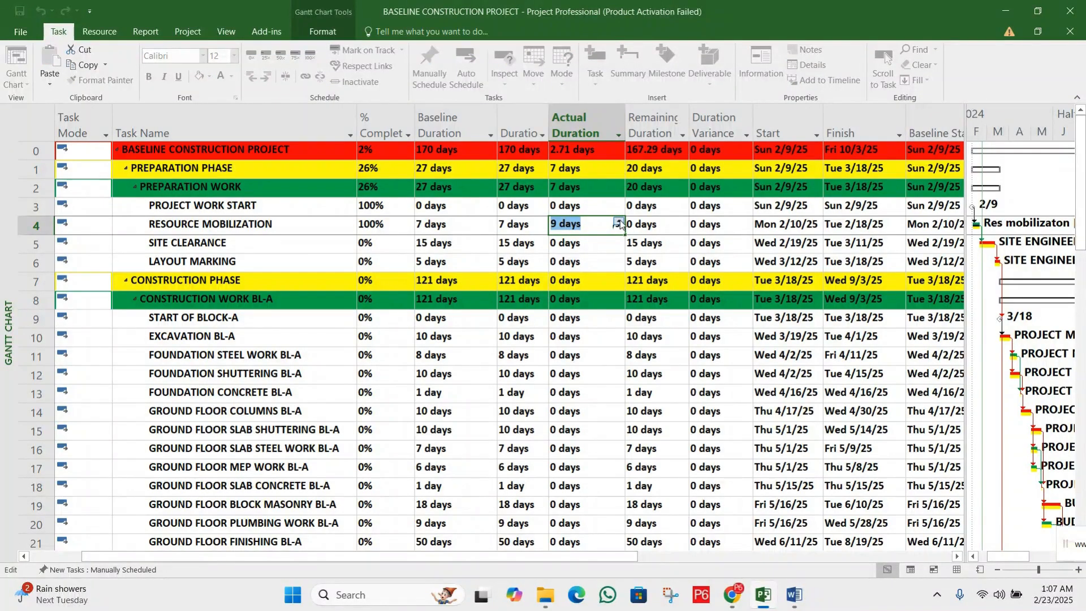
click(619, 221)
click(604, 243)
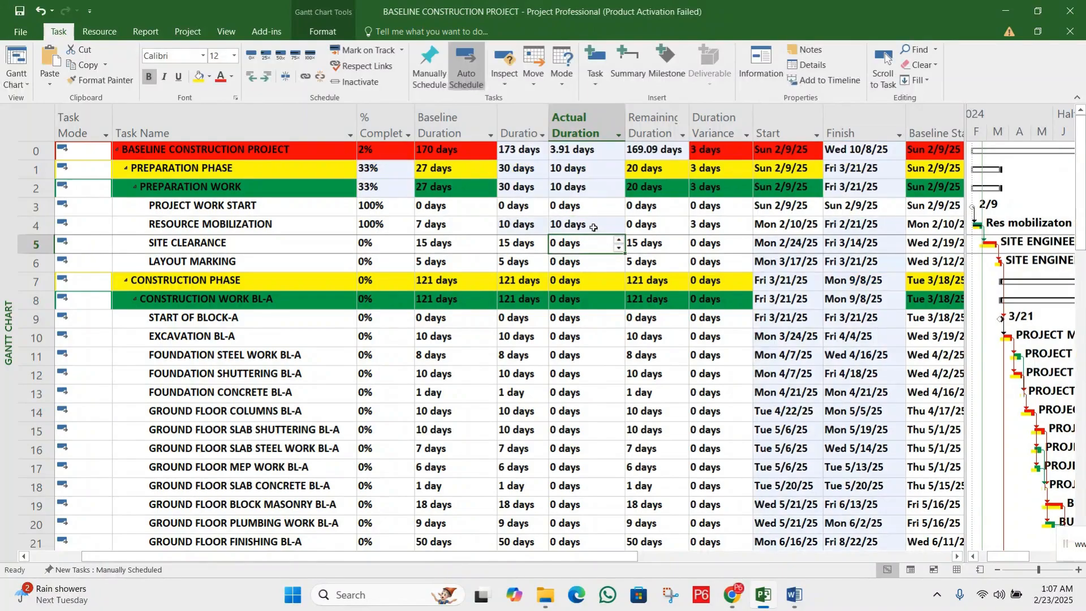
Compare RESOURCE MOBILIZATION's updated actual duration with its baseline duration and check the duration variance
click(592, 226)
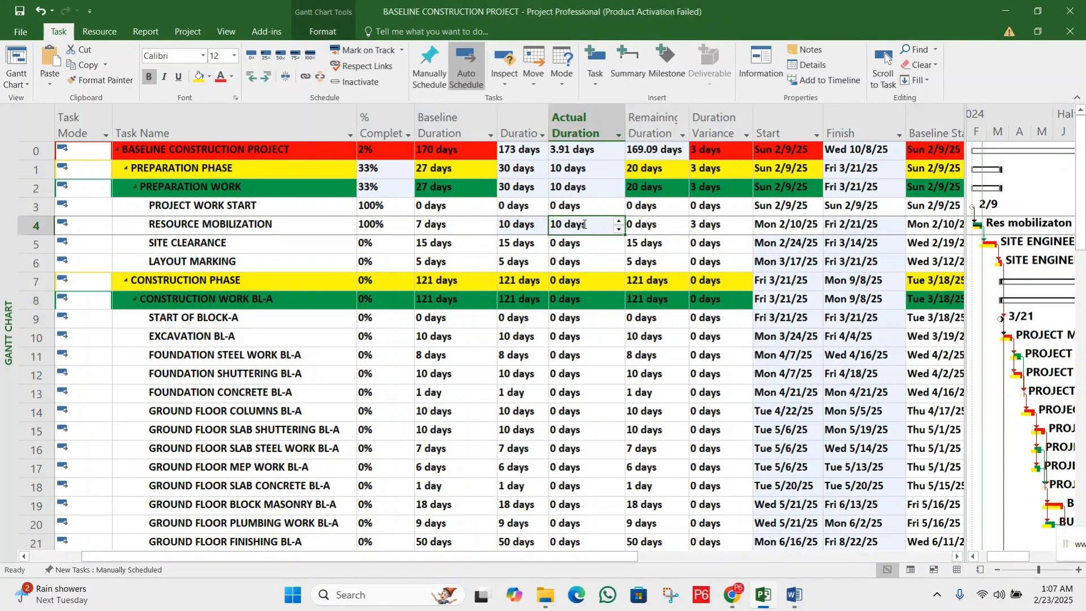
click(450, 227)
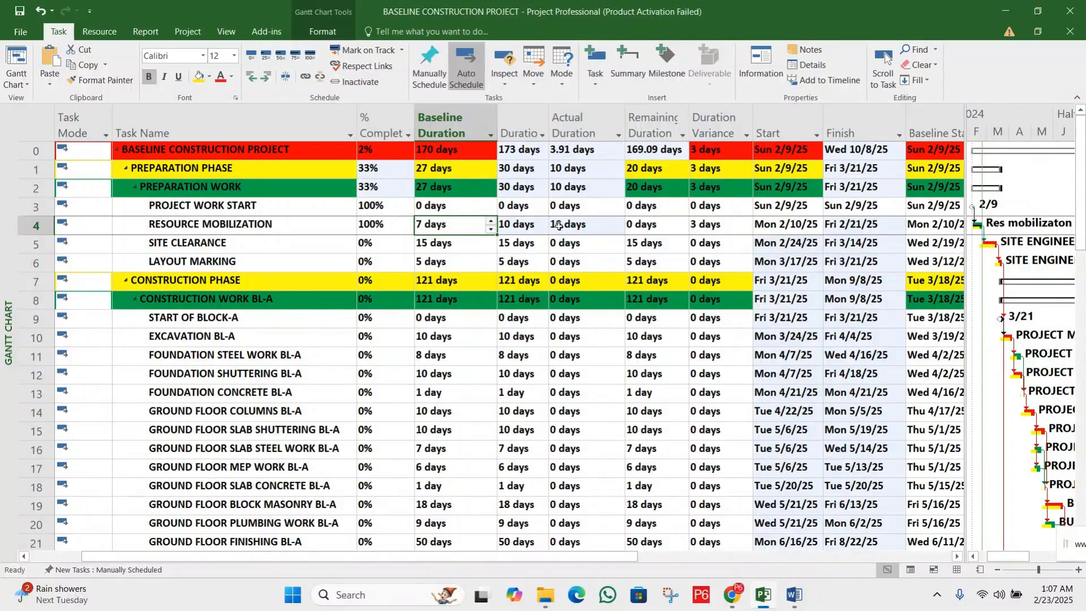
click(577, 225)
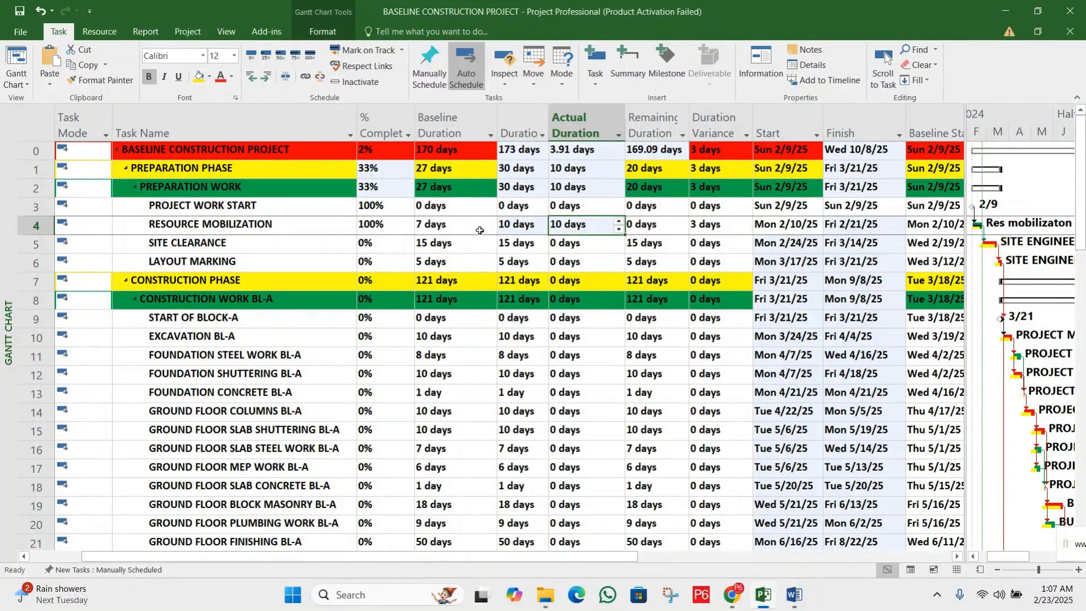
click(33, 225)
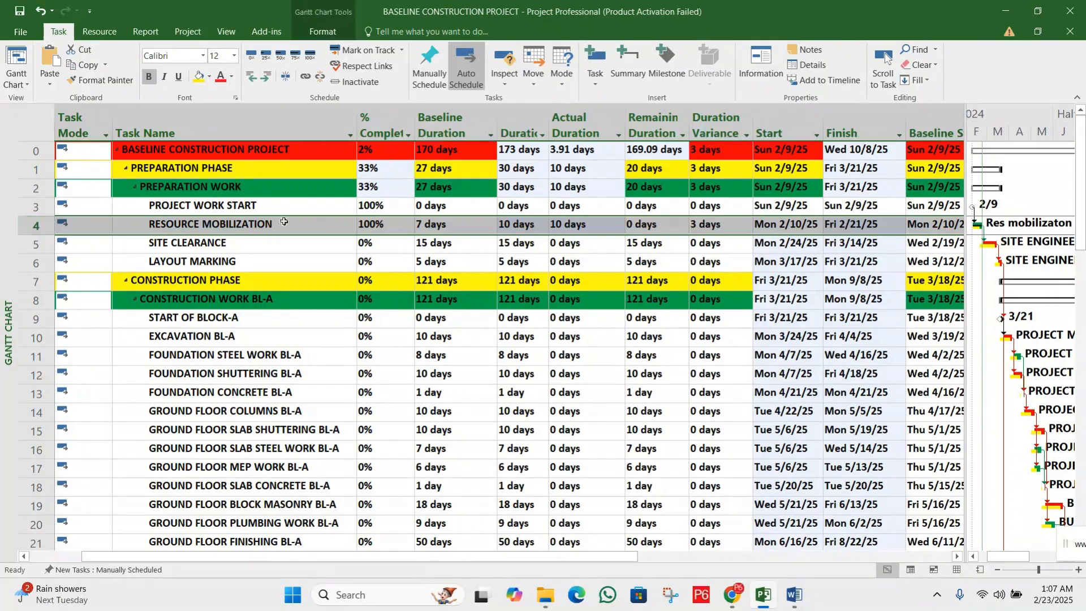
click(707, 225)
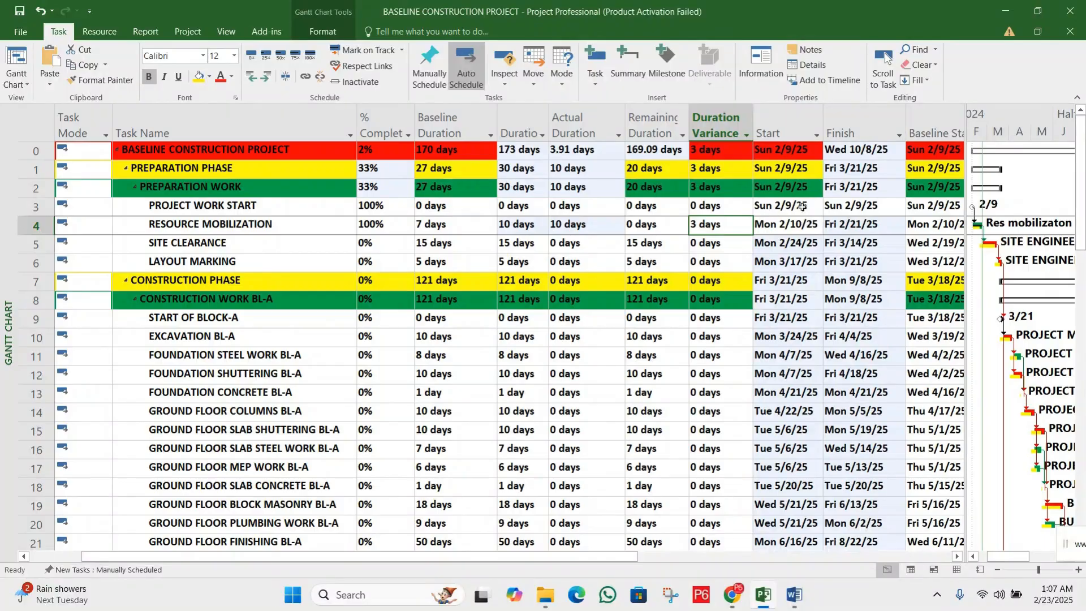
Check RESOURCE MOBILIZATION's rescheduled start and finish dates against its baseline start and baseline finish
click(794, 226)
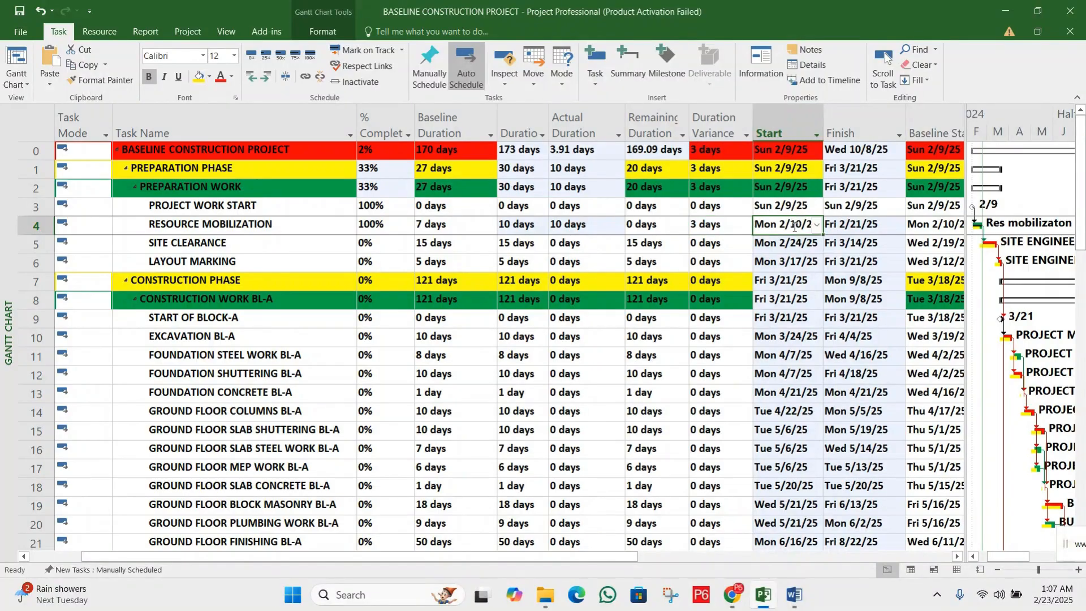
click(847, 224)
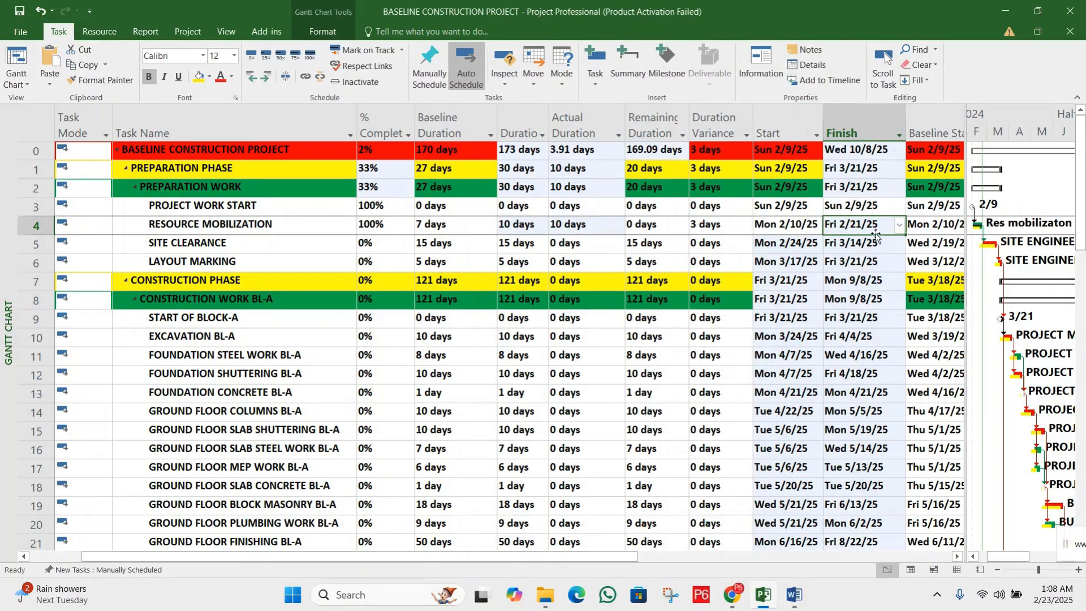
click(958, 556)
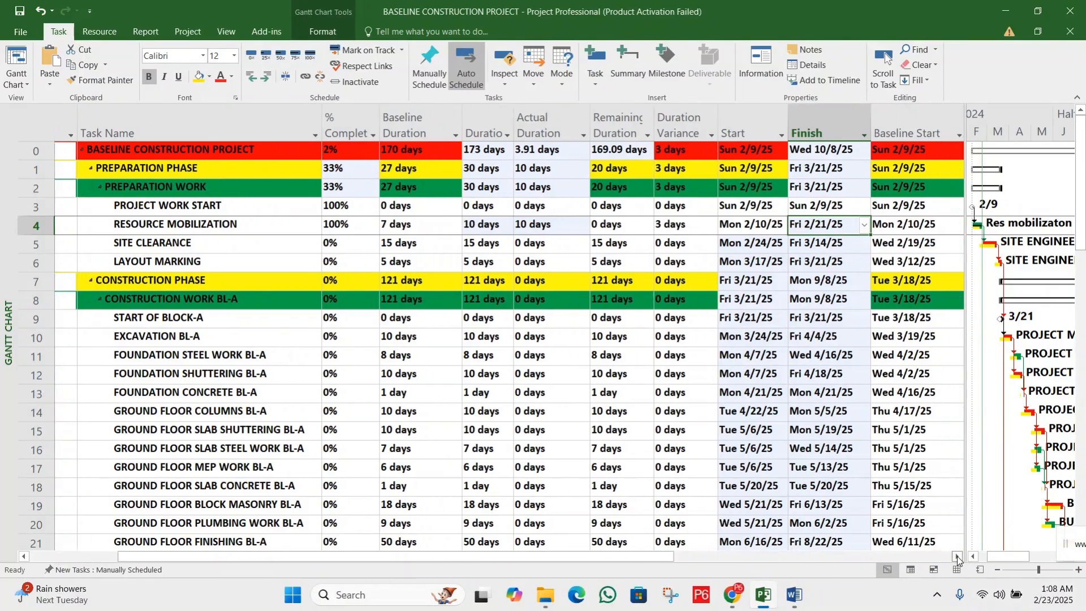
click(898, 223)
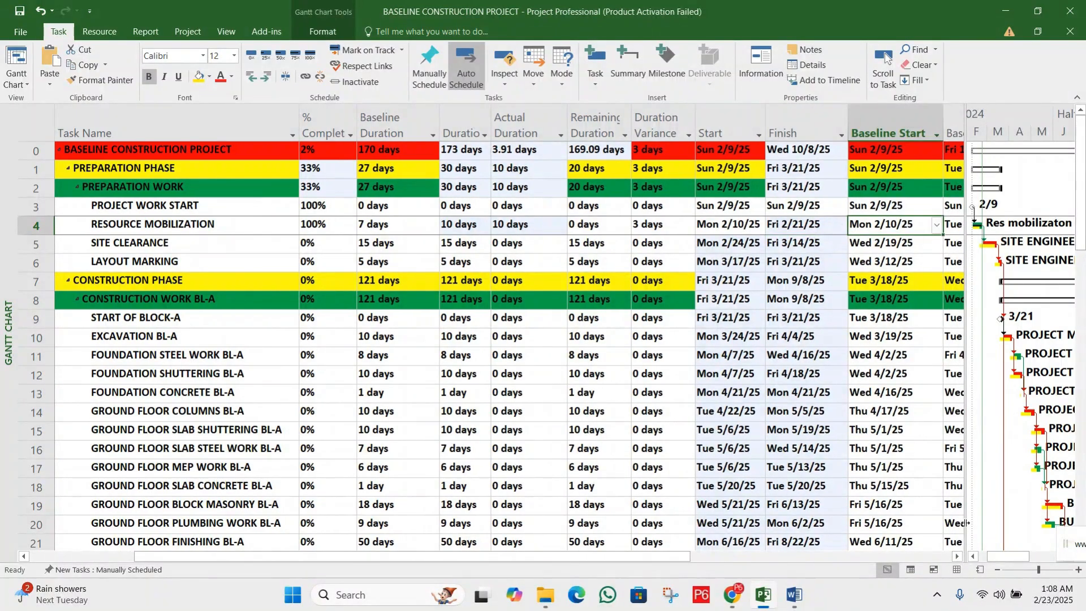
click(958, 557)
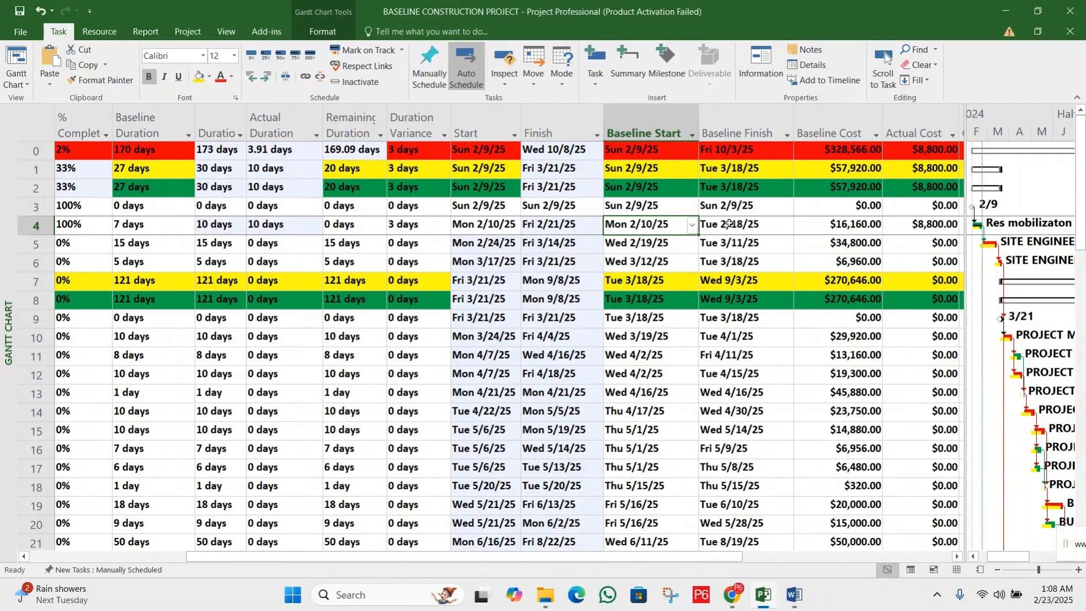
click(730, 224)
drag(655, 223, 767, 222)
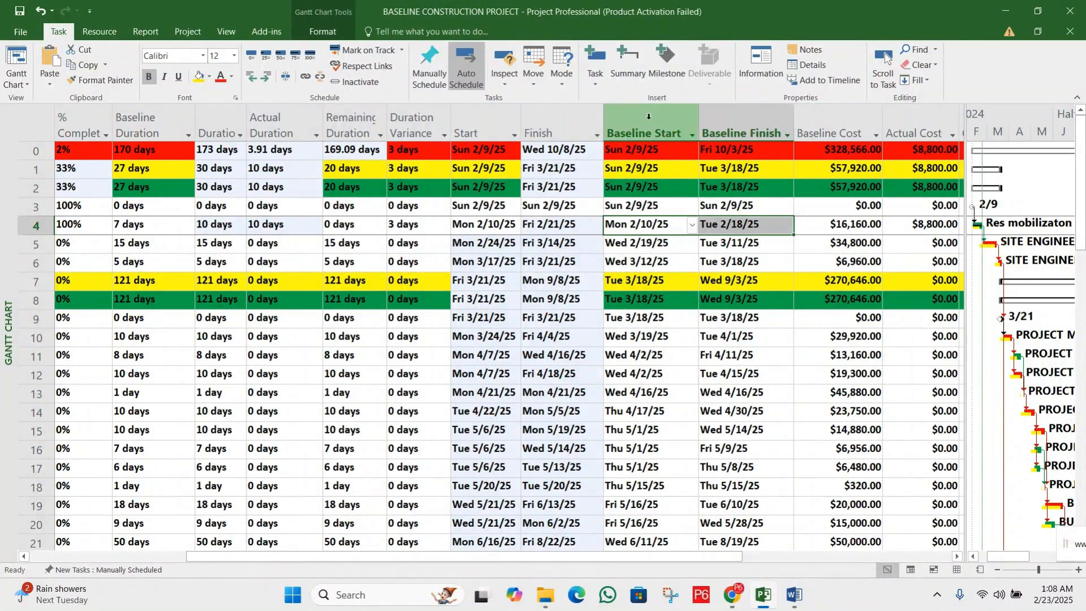
click(731, 110)
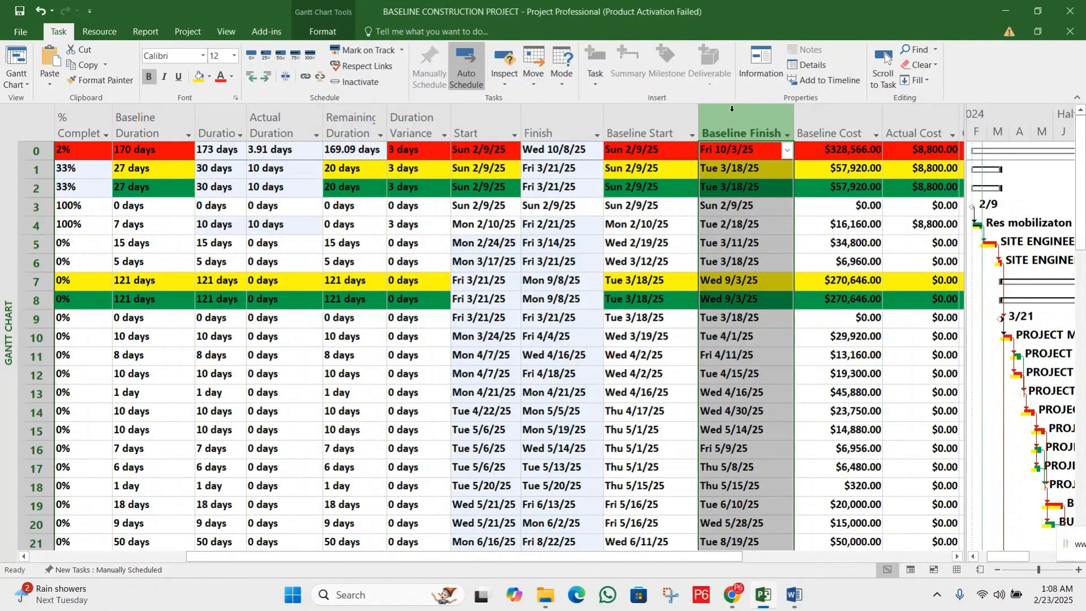
click(725, 226)
Widen the Gantt chart area and enlarge its timescale to examine RESOURCE MOBILIZATION's actual and baseline bars in February 2025
drag(963, 226, 780, 226)
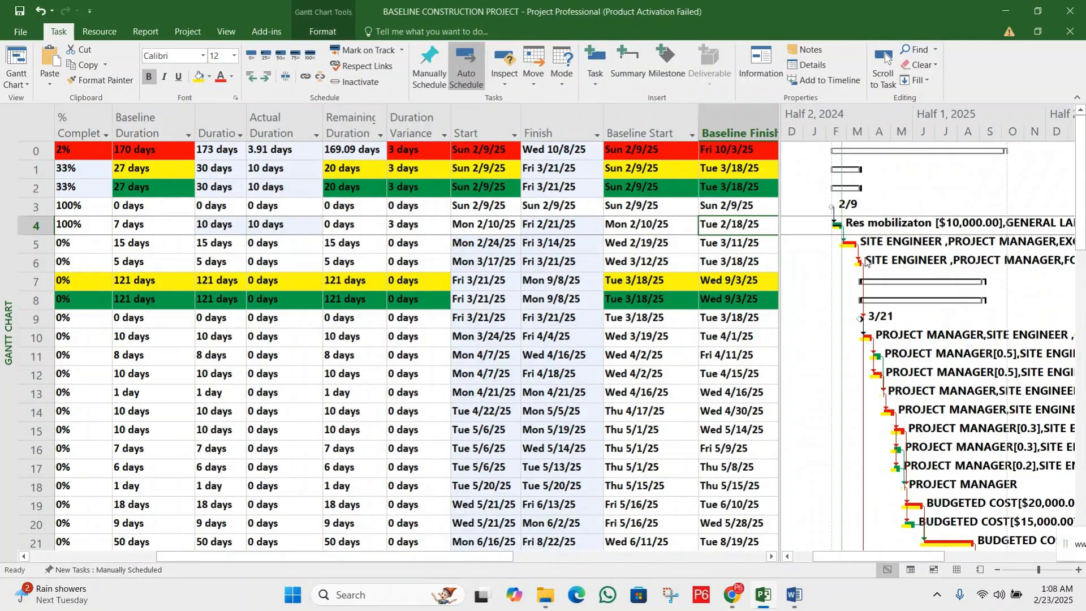
click(1078, 570)
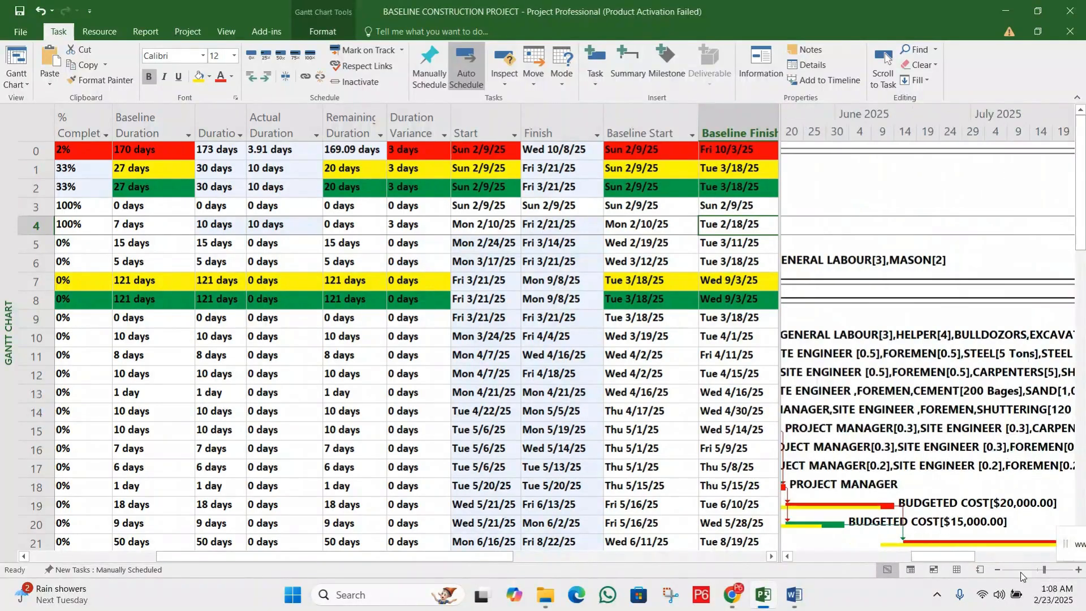
drag(933, 559, 820, 557)
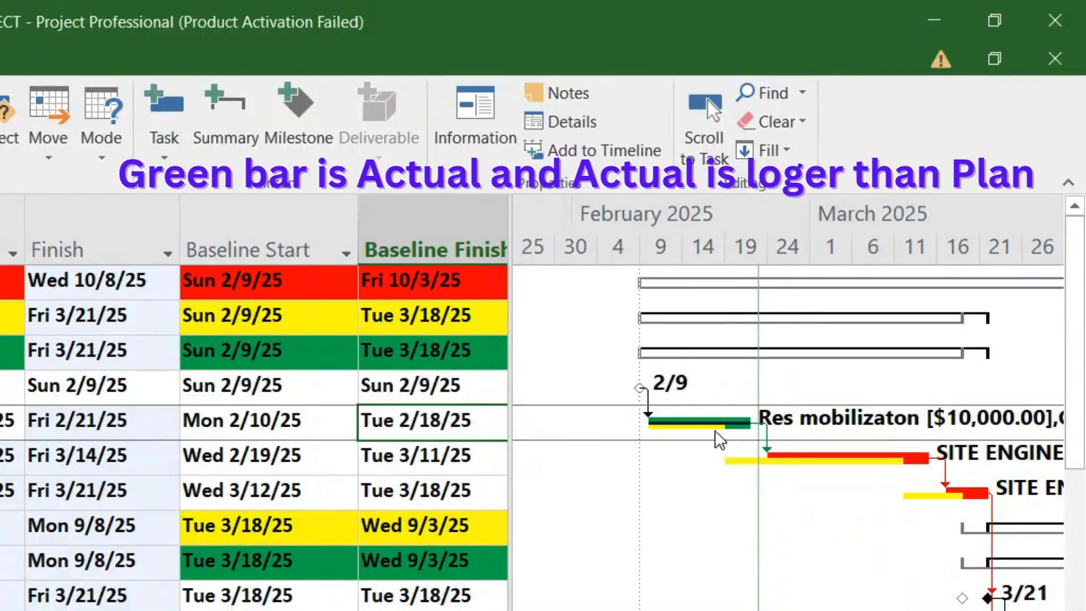
Capture the RESOURCE MOBILIZATION bar with Snipping Tool and mark in red where the actual bar extends past the baseline bar
click(670, 594)
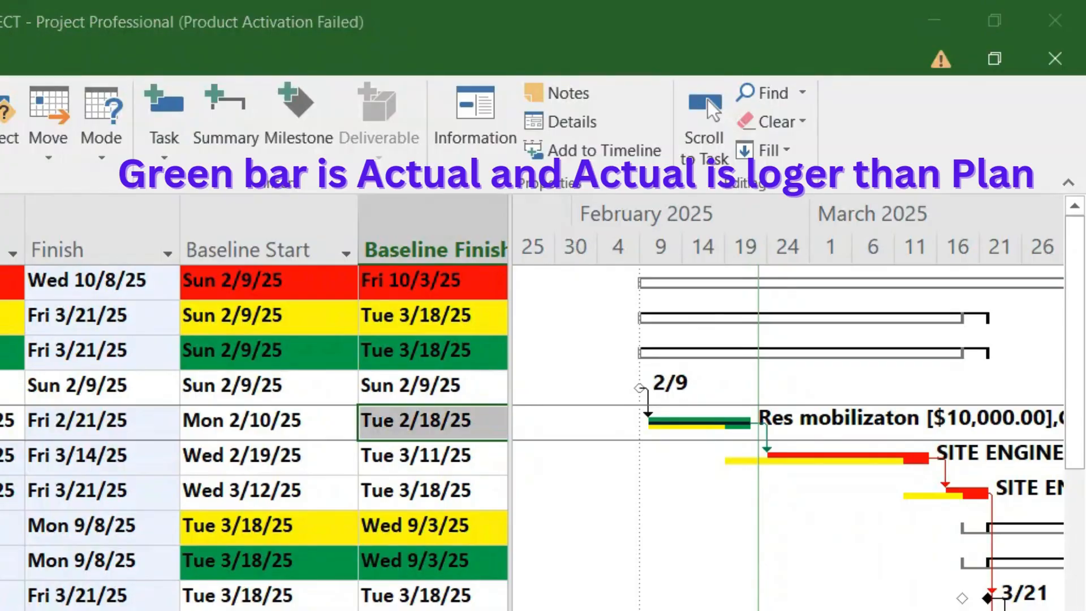
click(393, 244)
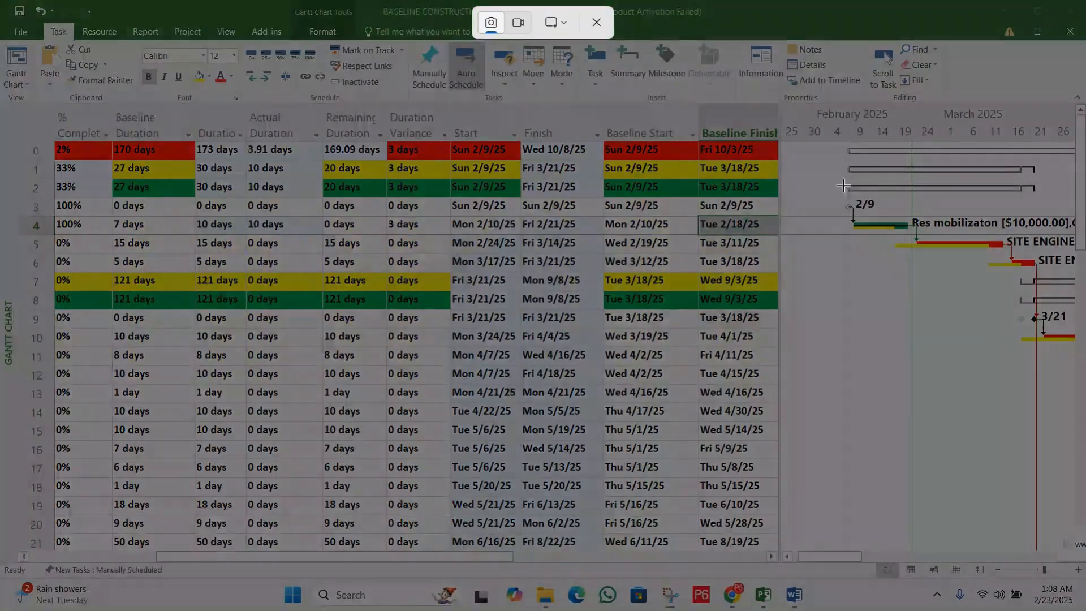
drag(825, 180, 921, 239)
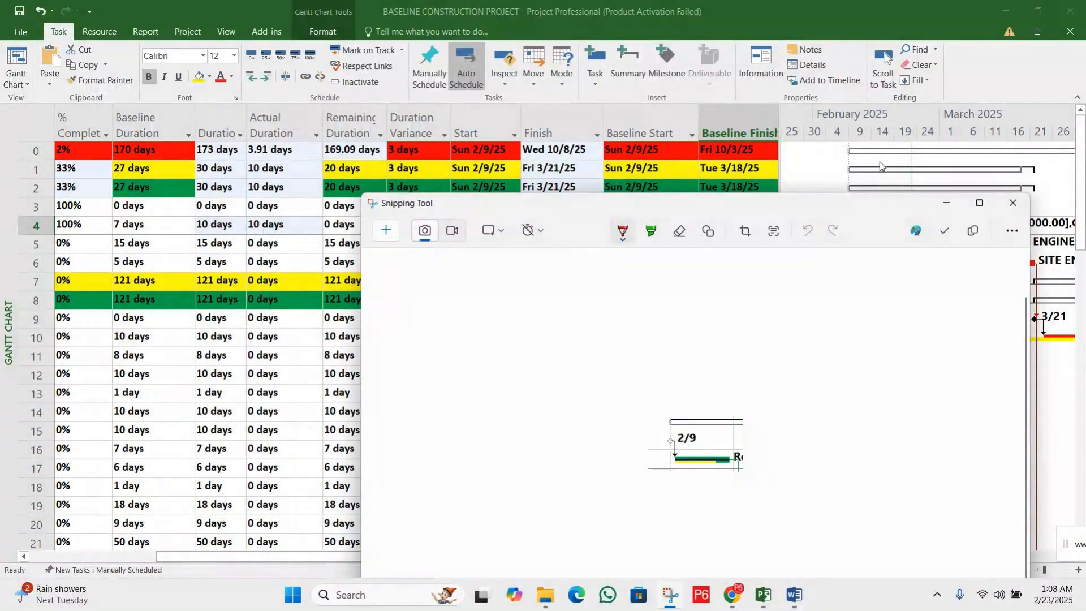
double_click(521, 257)
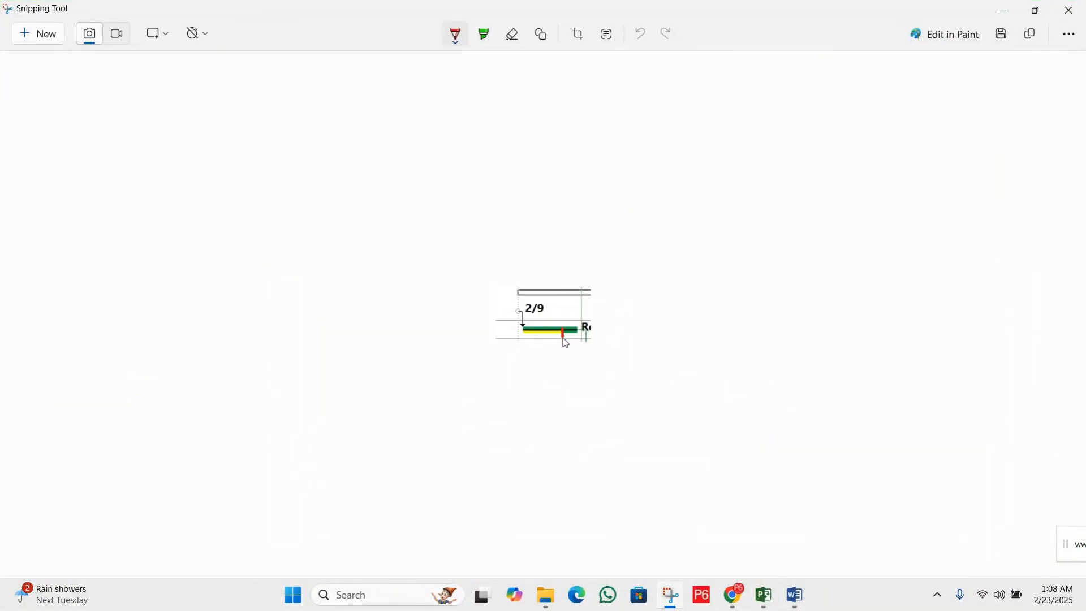
mouse_move(562, 337)
mouse_down()
mouse_move(562, 328)
mouse_move(581, 328)
mouse_move(575, 340)
mouse_up()
click(1003, 11)
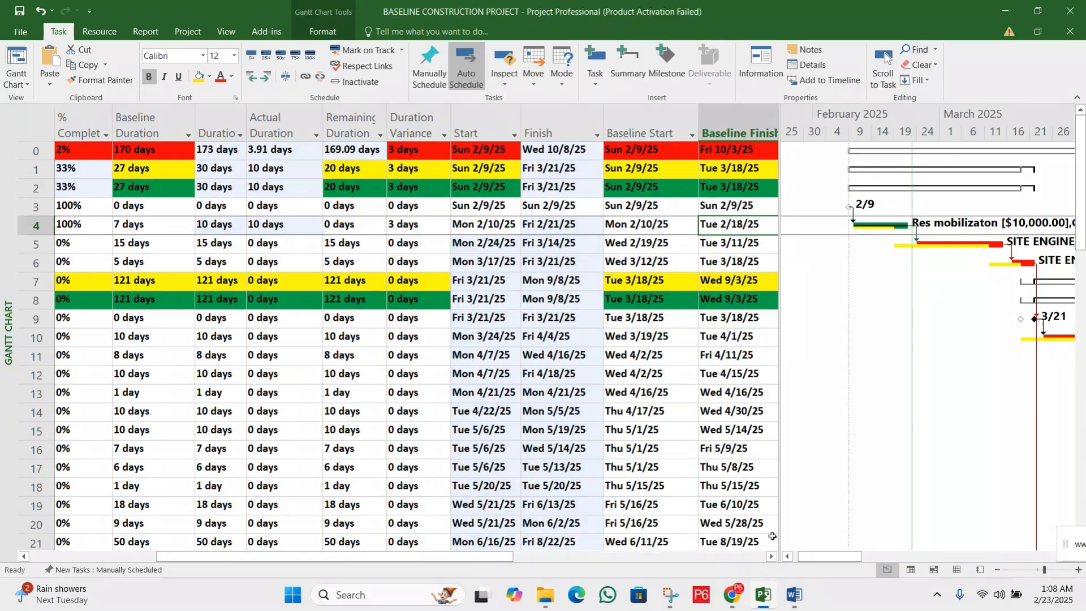
Set RESOURCE MOBILIZATION's actual duration to 7 days
drag(486, 560, 358, 560)
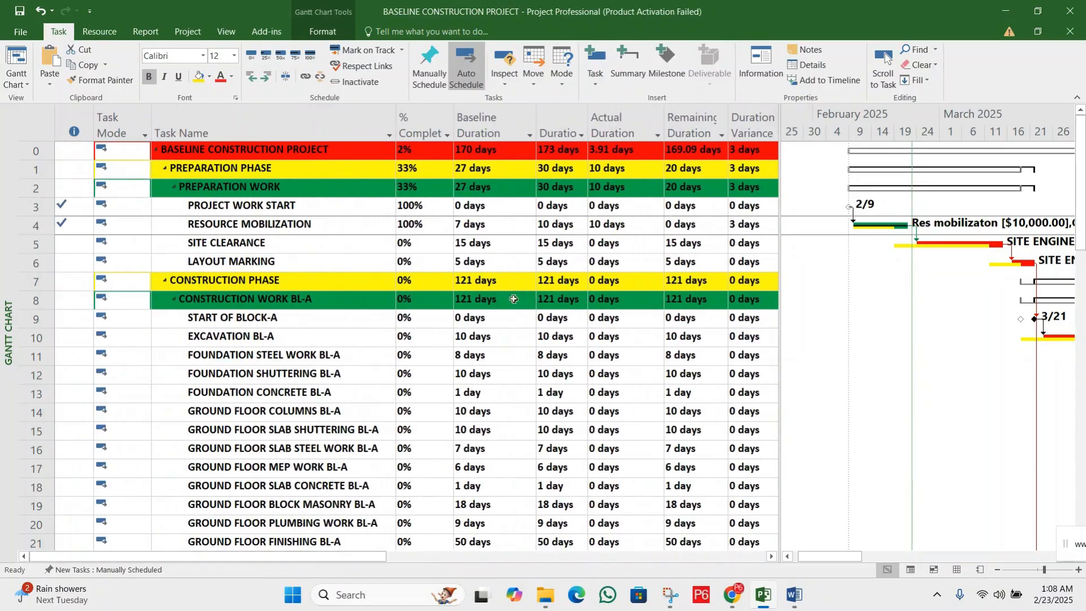
click(576, 226)
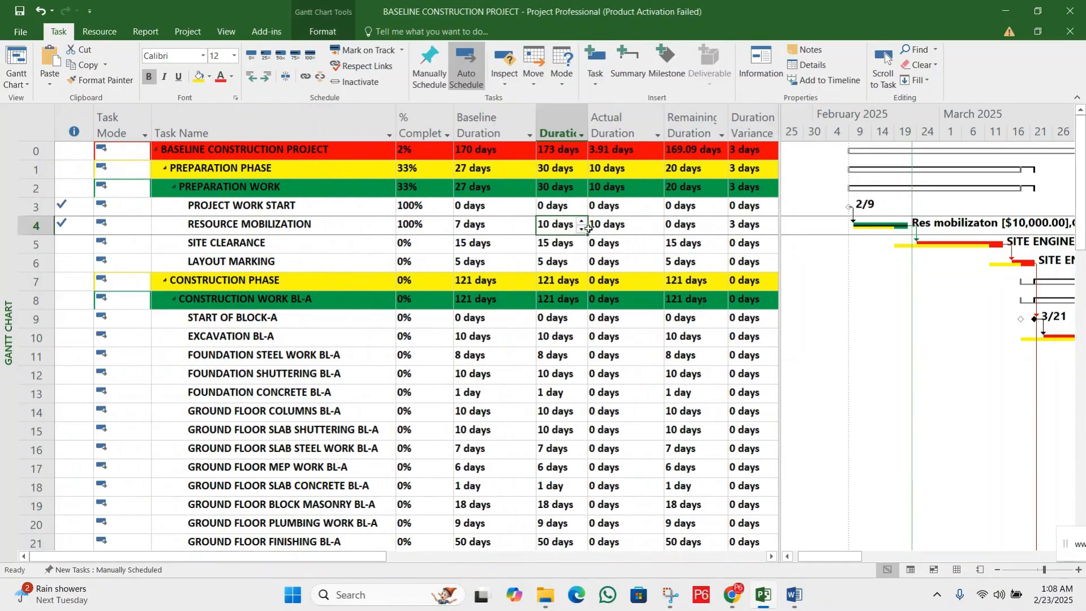
click(631, 227)
click(658, 230)
click(658, 230)
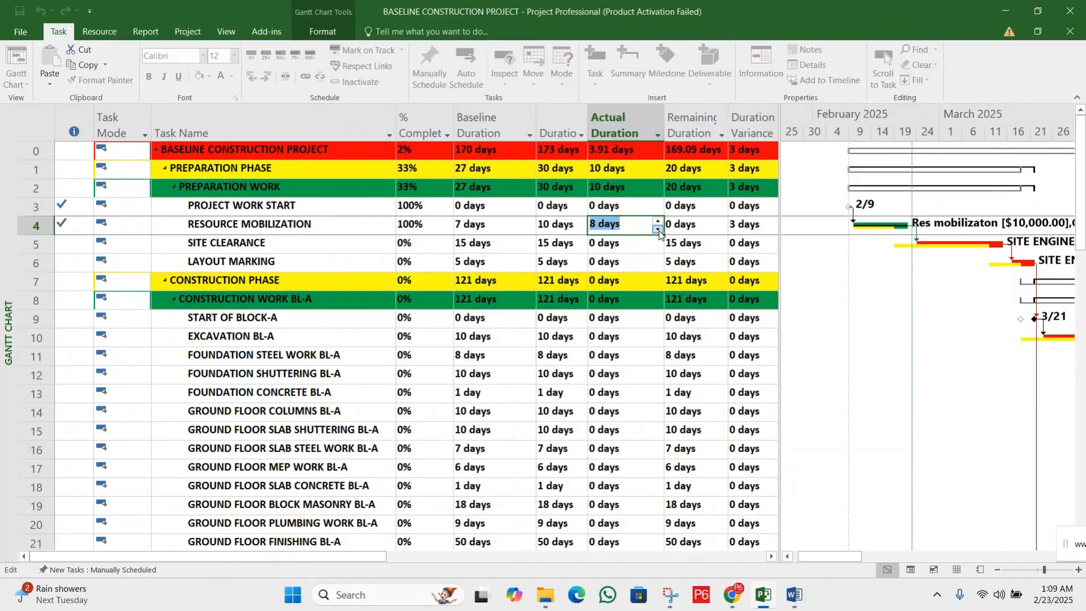
click(683, 228)
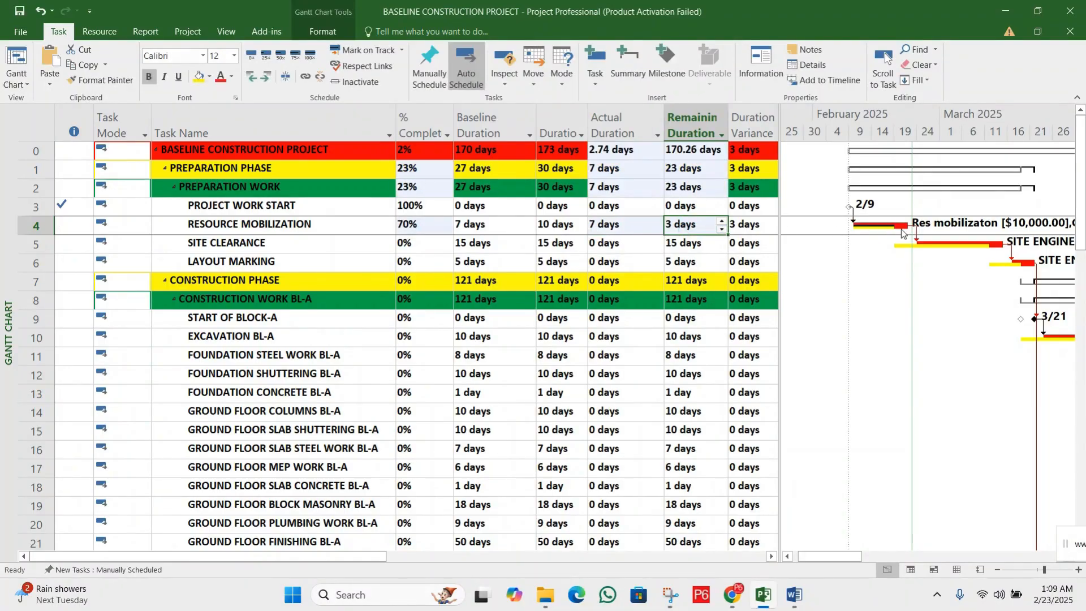
Check RESOURCE MOBILIZATION's duration variance and set its remaining duration to 0 days
click(749, 229)
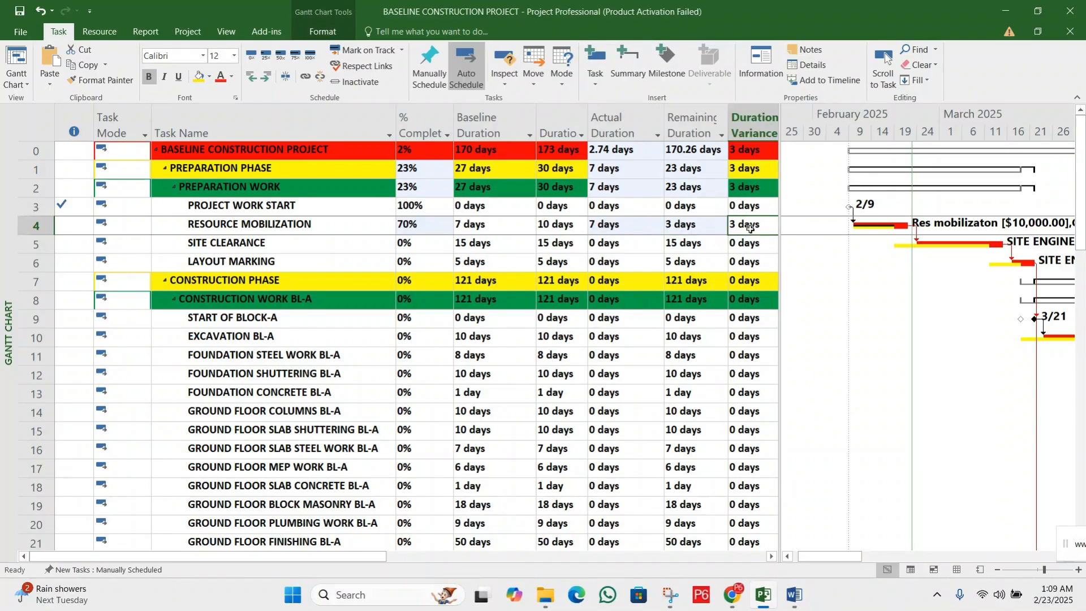
click(771, 557)
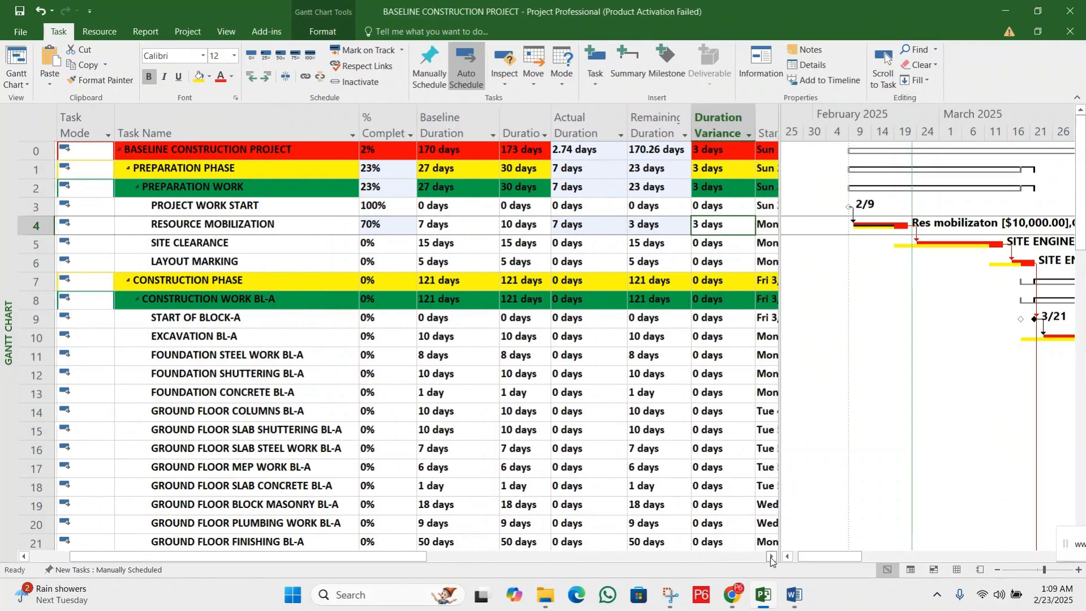
click(771, 557)
click(771, 557)
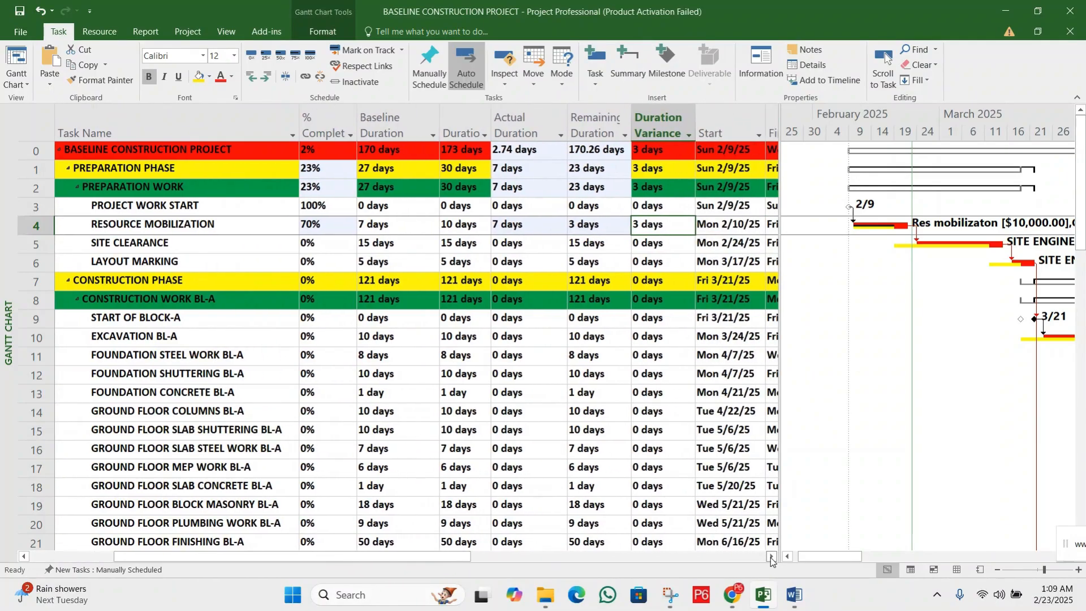
click(647, 244)
click(608, 225)
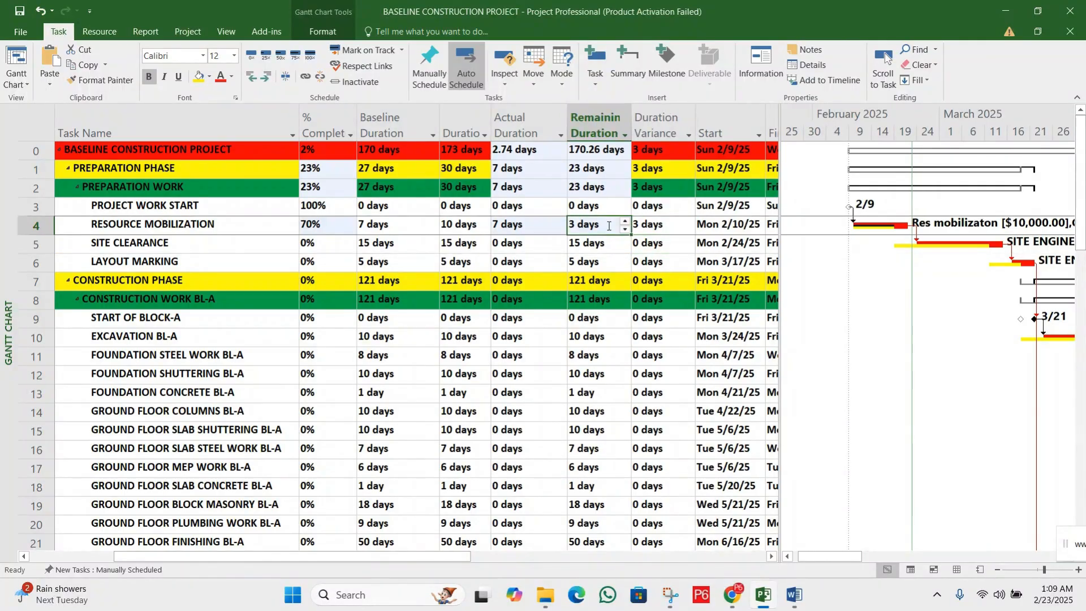
text(0)
key(Return)
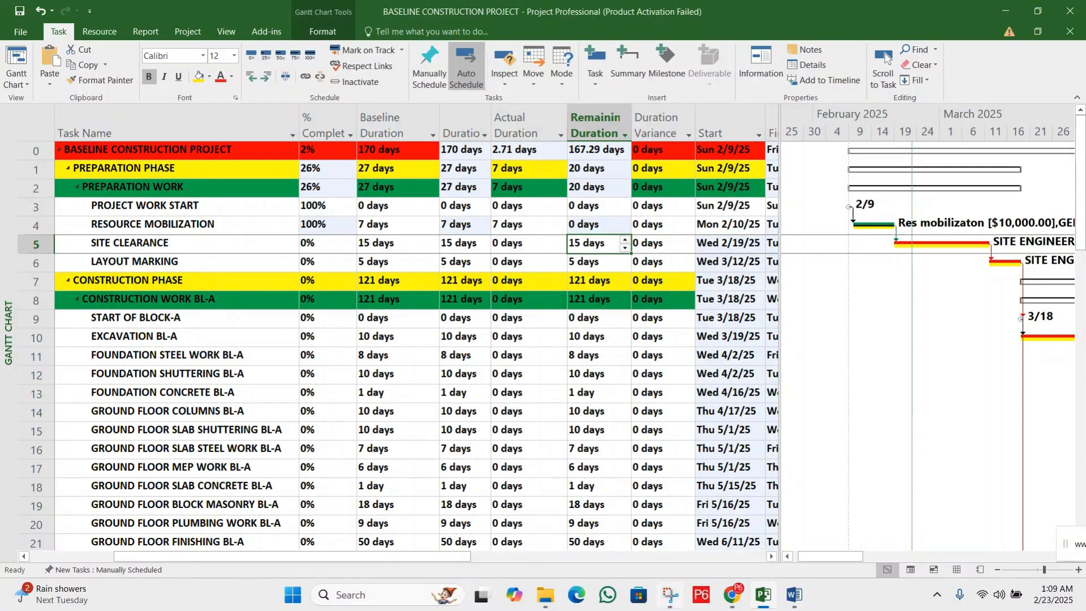
Capture the RESOURCE MOBILIZATION bar with Snipping Tool and circle its actual and baseline bars in red
click(670, 594)
click(52, 35)
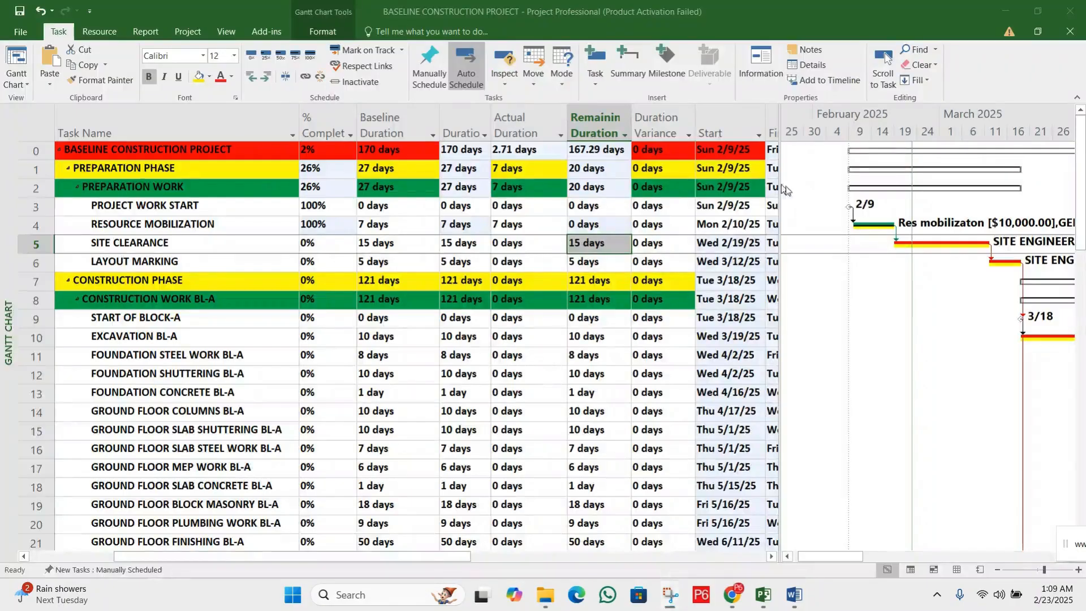
drag(812, 190, 907, 237)
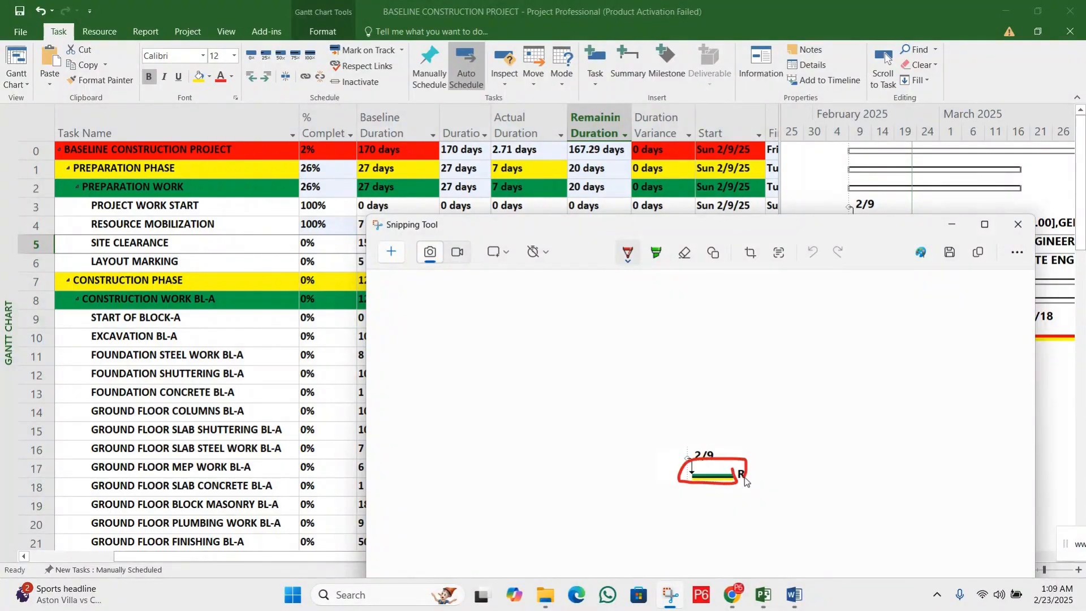
drag(736, 493, 718, 489)
mouse_move(693, 480)
mouse_down()
mouse_move(745, 480)
mouse_move(692, 481)
mouse_up()
click(959, 226)
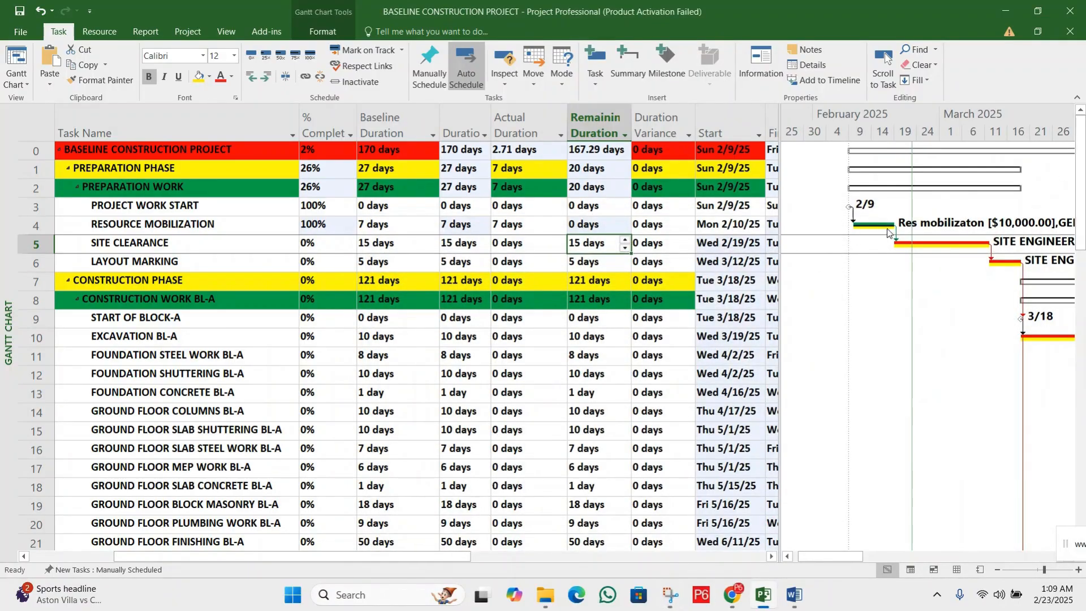
Set RESOURCE MOBILIZATION's actual duration to 10 days
click(514, 226)
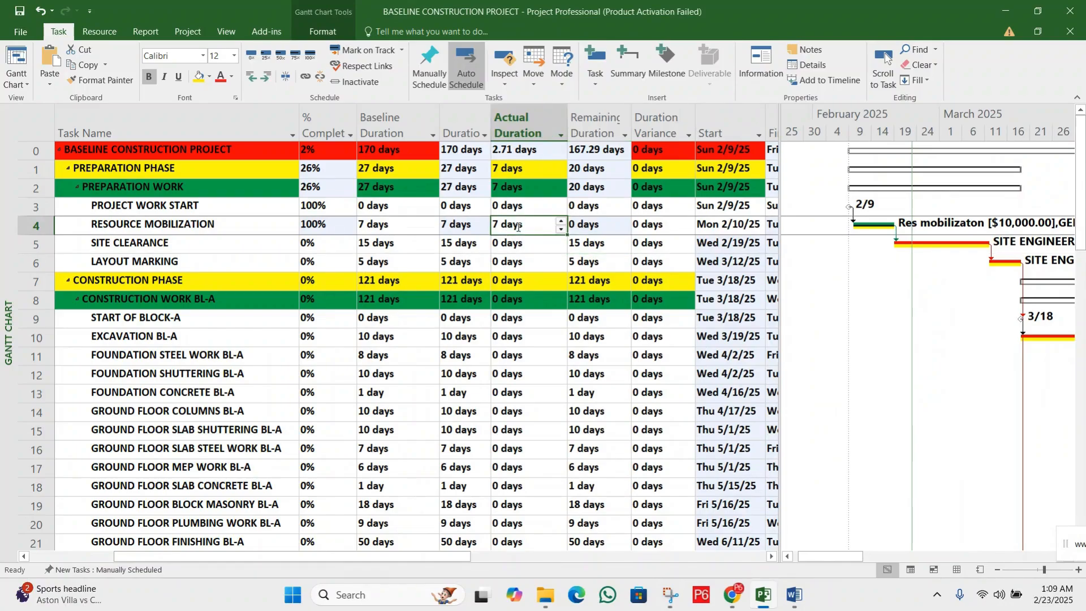
click(560, 224)
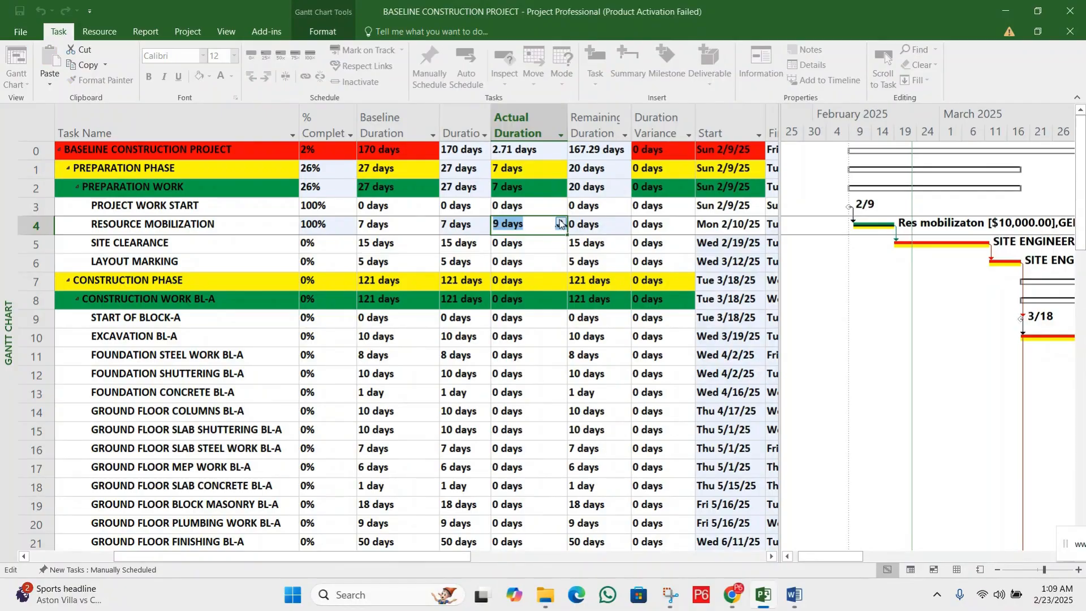
click(560, 222)
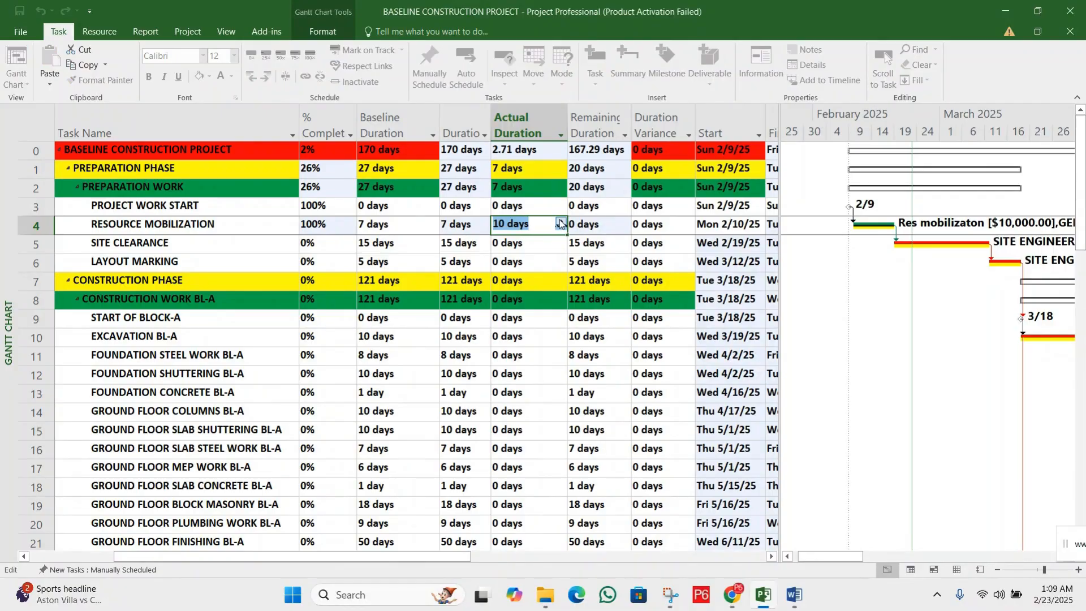
click(470, 226)
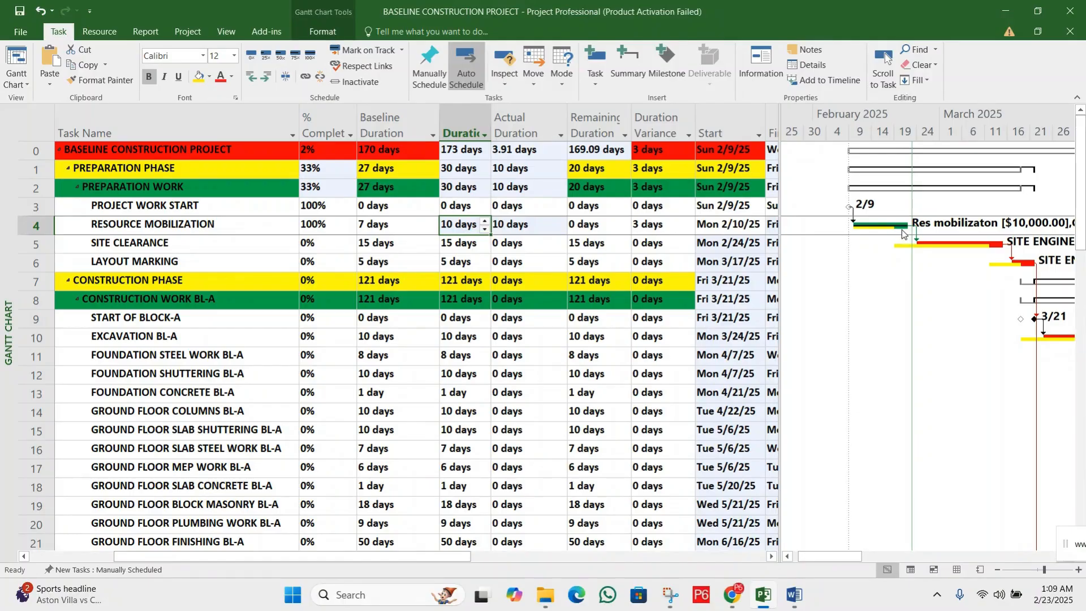
Compare RESOURCE MOBILIZATION's baseline duration with its actual duration and check the duration variance
click(660, 223)
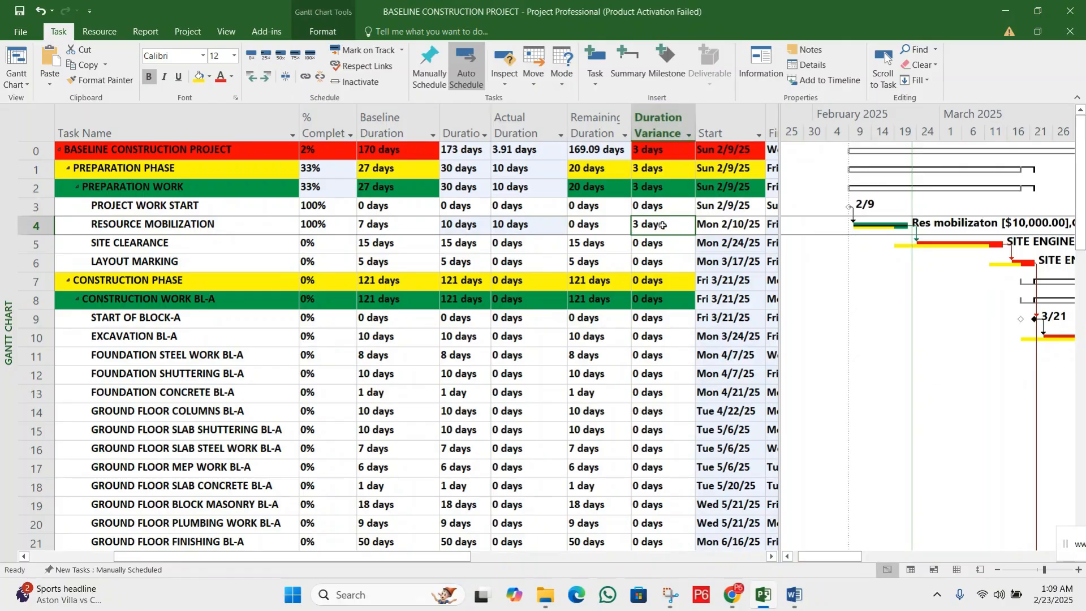
click(656, 247)
click(656, 225)
click(383, 226)
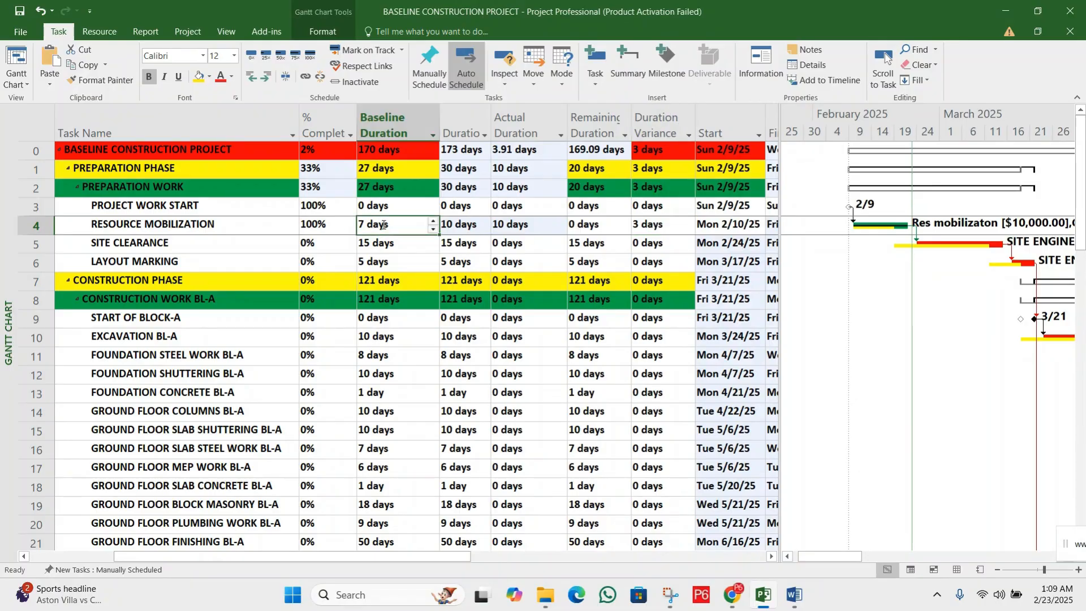
click(405, 247)
click(393, 224)
click(522, 226)
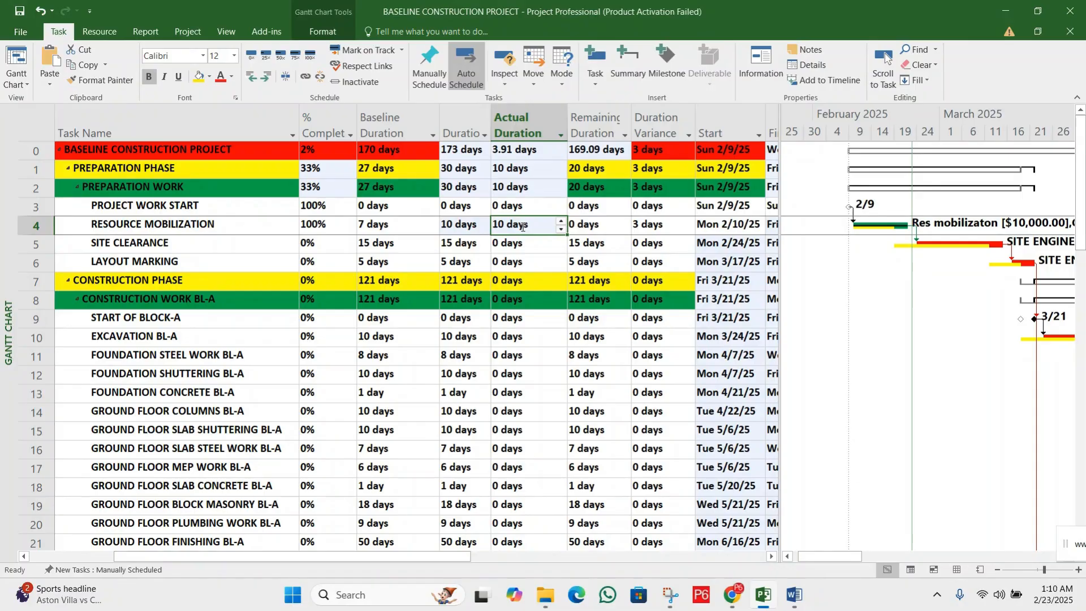
click(650, 225)
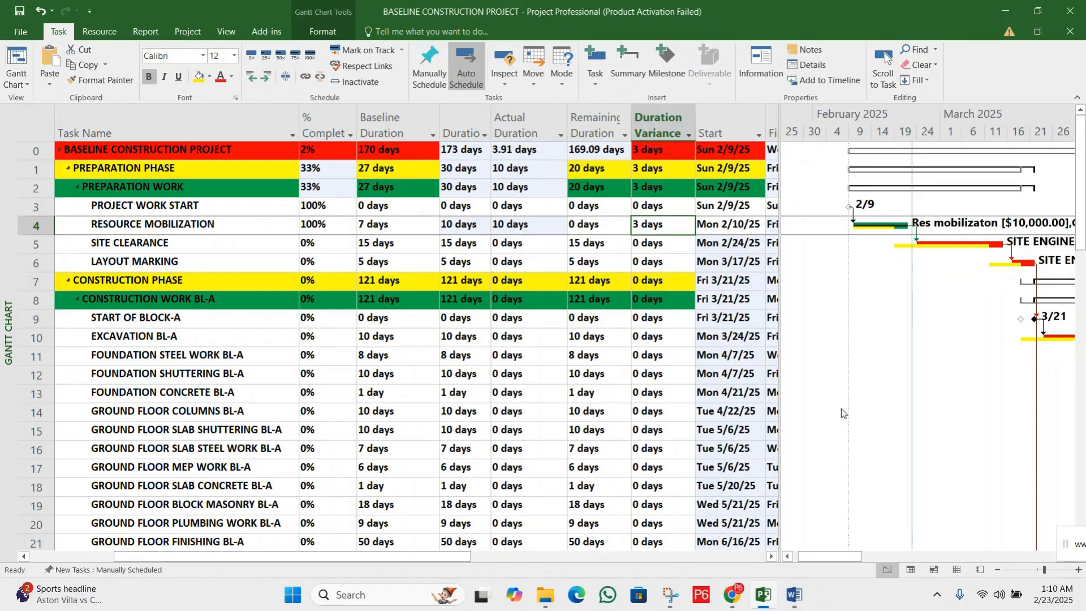
Compare RESOURCE MOBILIZATION's start and finish dates with its baseline start and baseline finish
click(771, 556)
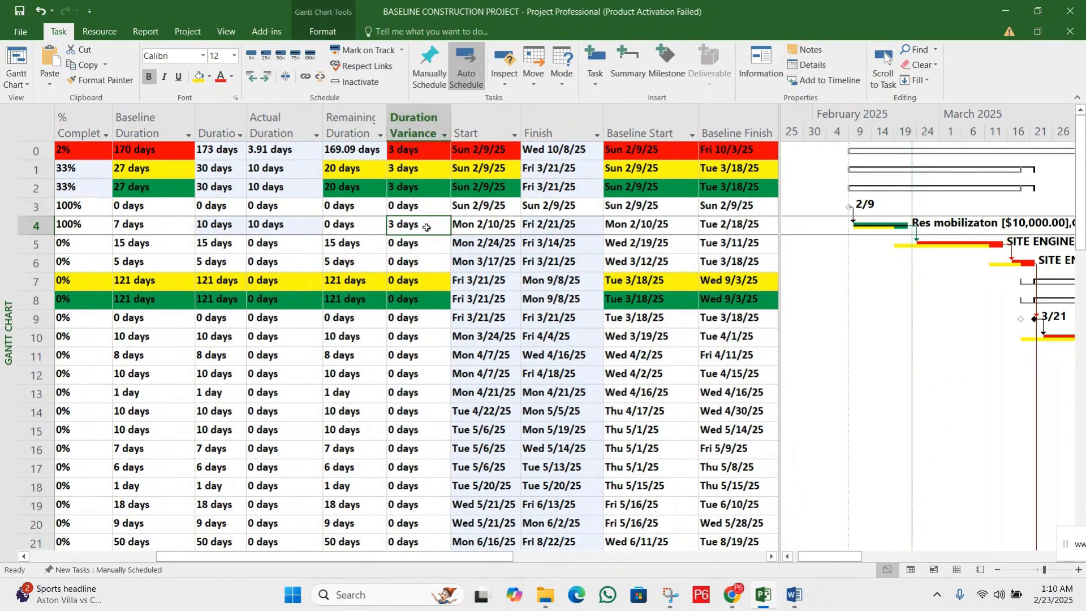
click(485, 224)
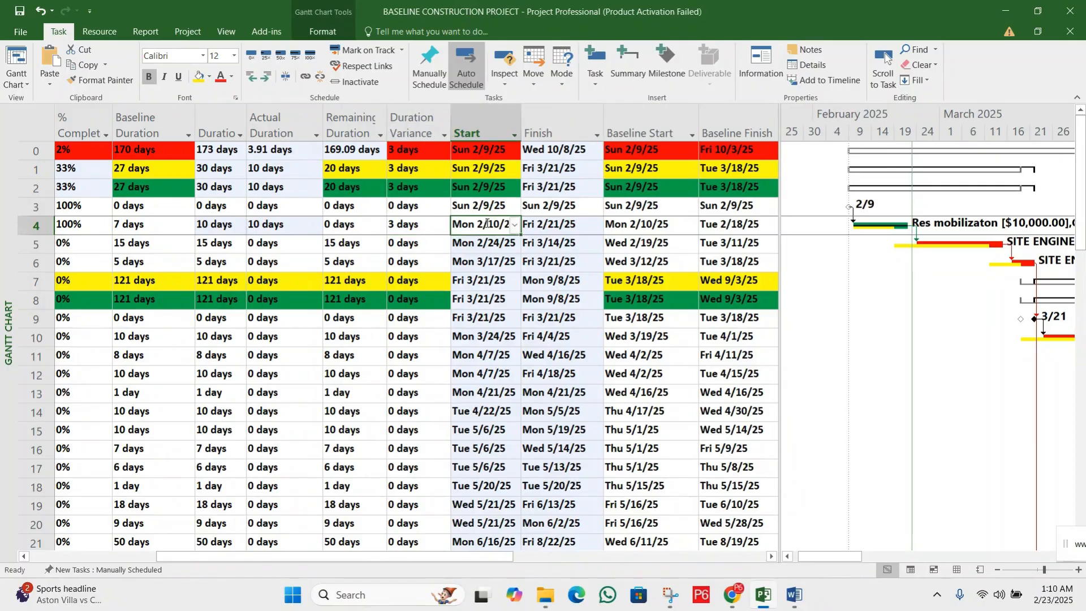
click(556, 224)
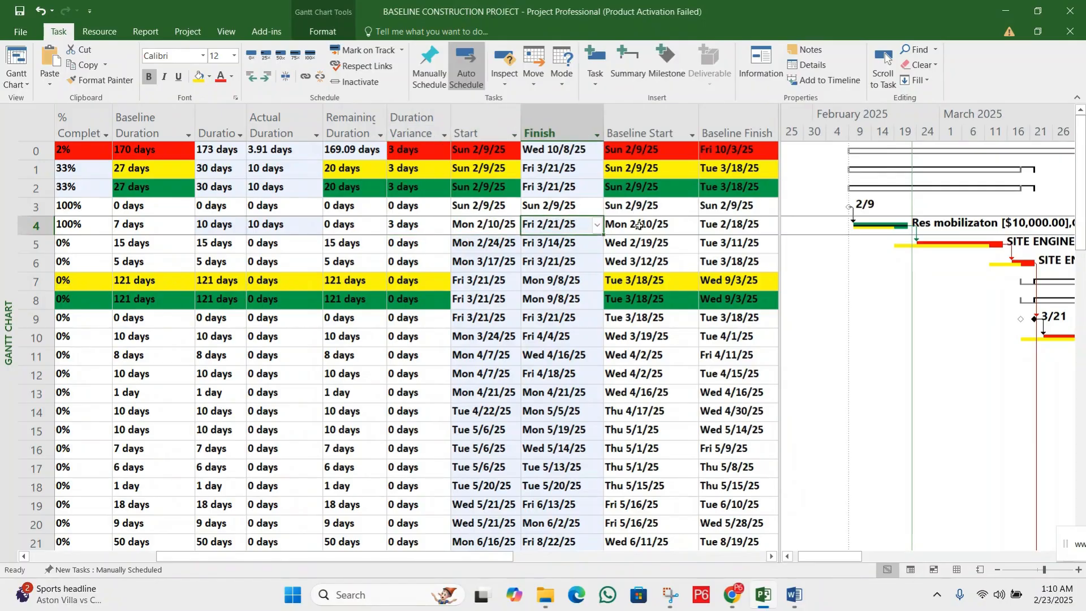
drag(638, 226, 740, 231)
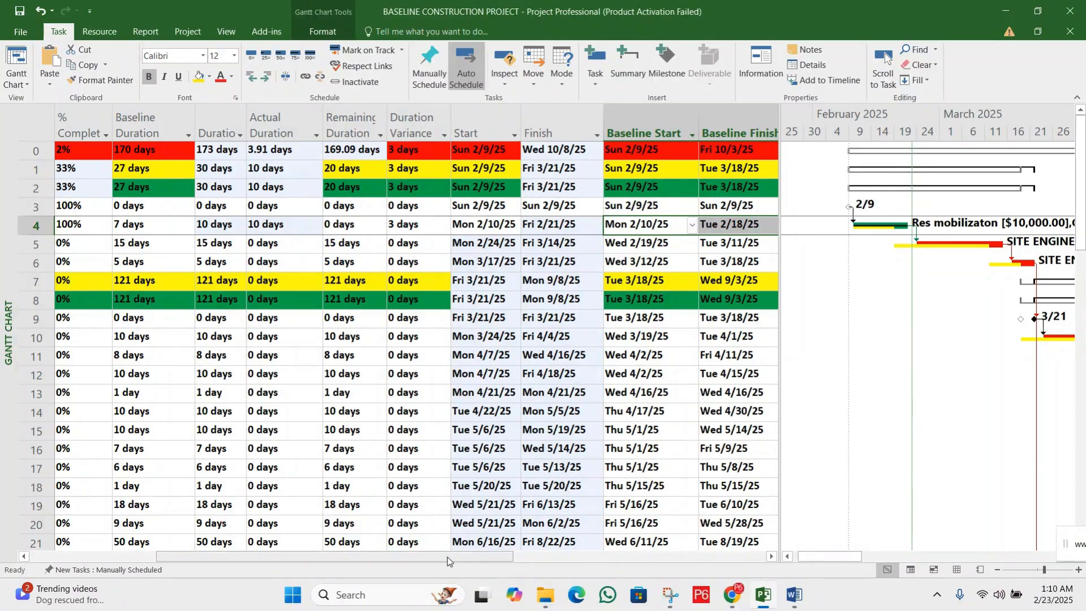
Select the whole RESOURCE MOBILIZATION task, switch from the Gantt Chart to the Task Usage view and select the task there
drag(410, 561, 331, 559)
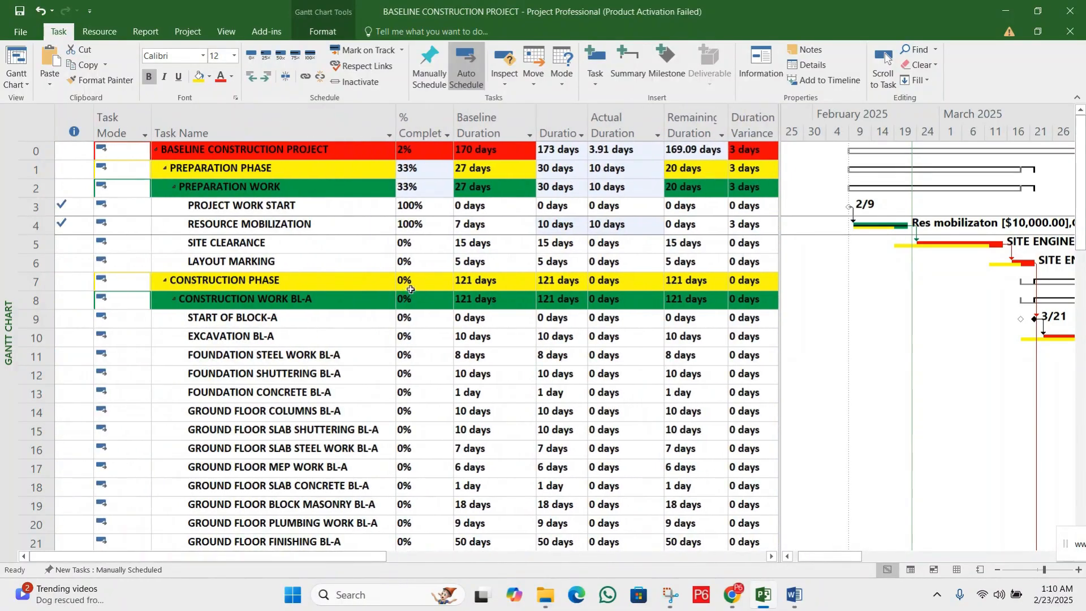
click(394, 249)
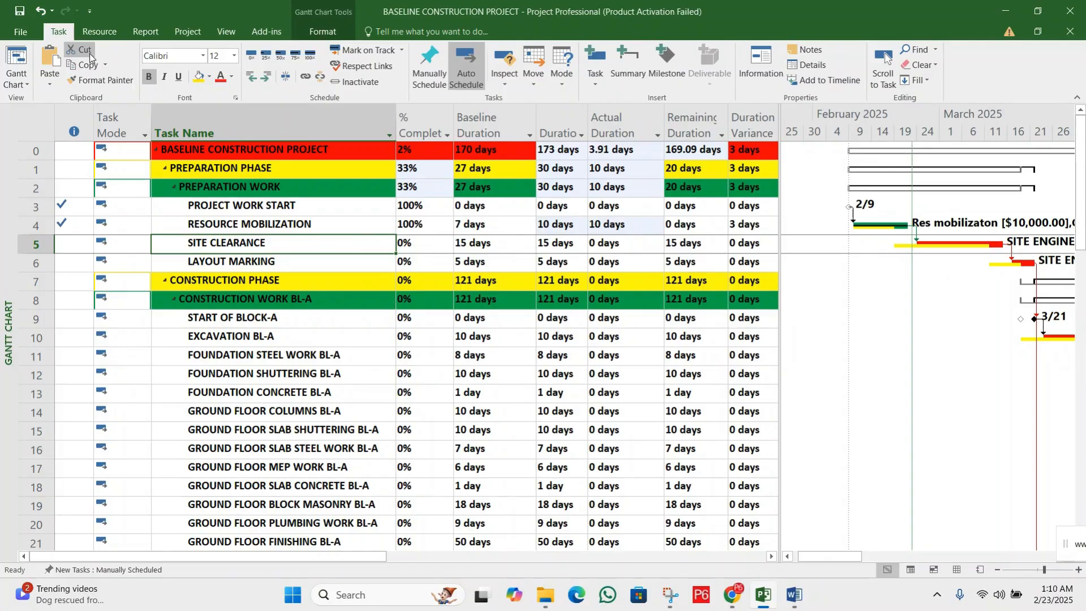
click(277, 223)
click(277, 243)
click(255, 224)
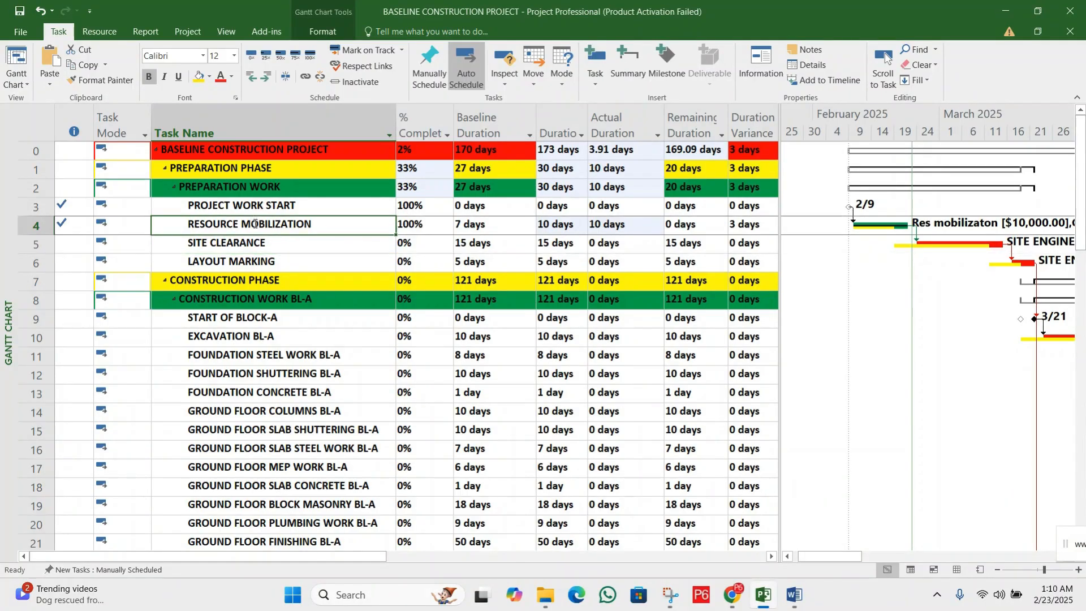
click(36, 225)
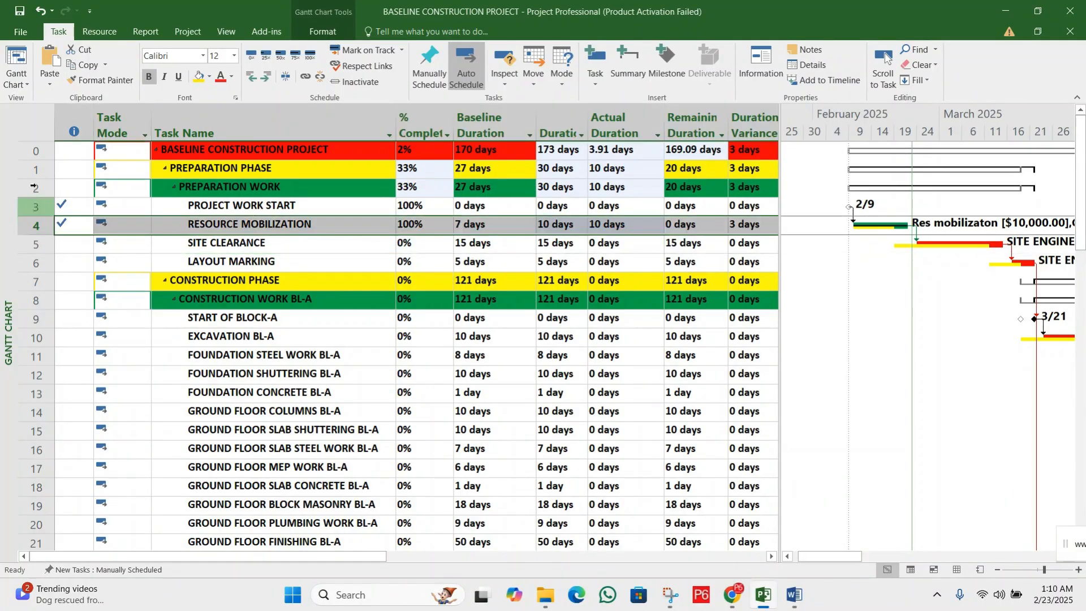
click(25, 83)
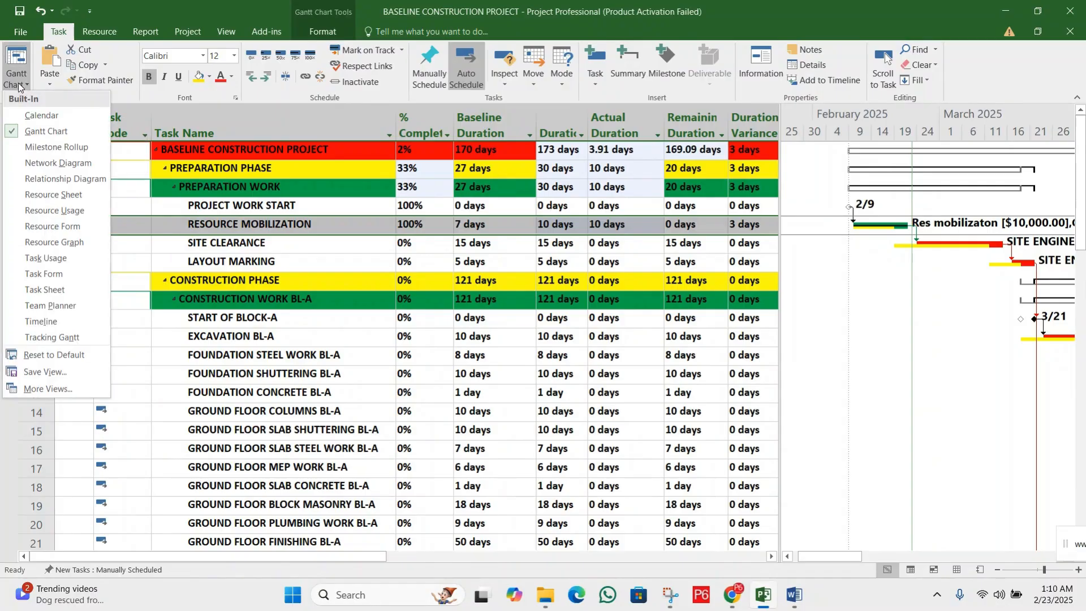
click(51, 259)
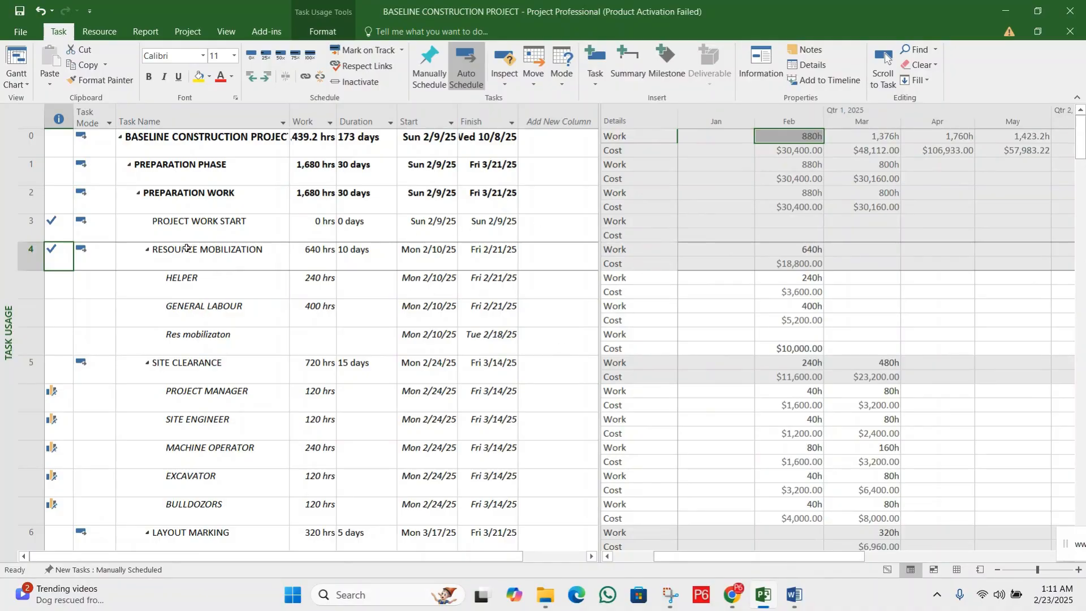
click(170, 249)
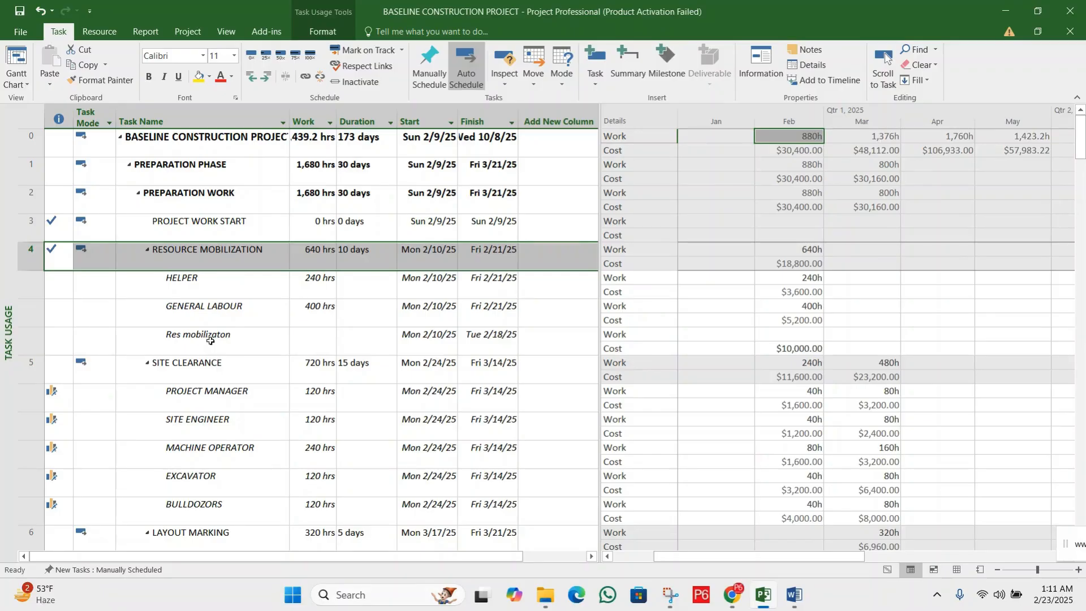
Hide the Cost rows and show Actual Work alongside Work in the Task Usage details
right_click(634, 269)
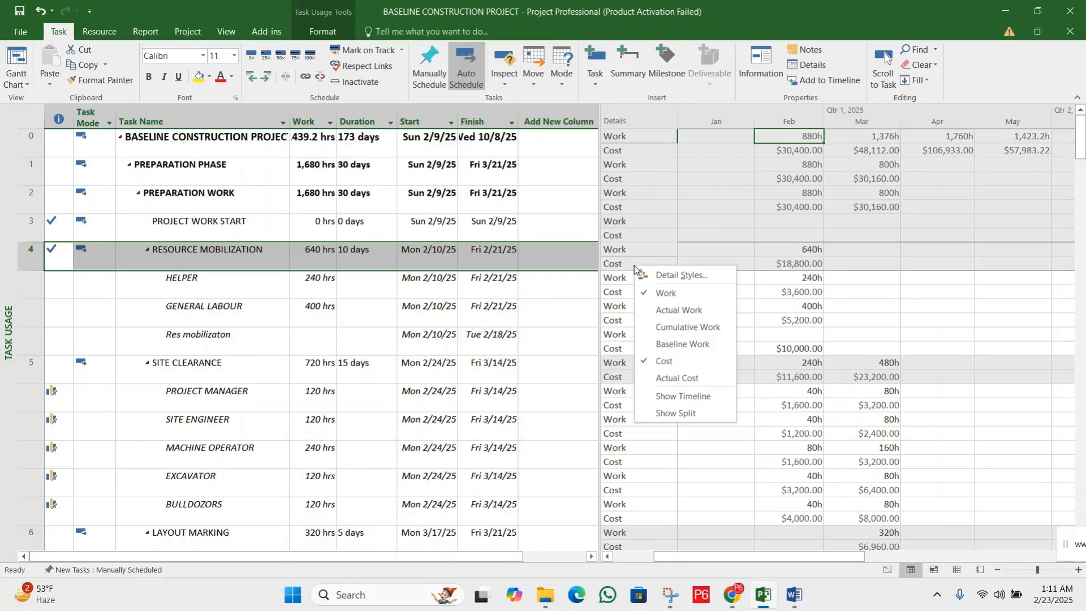
click(669, 364)
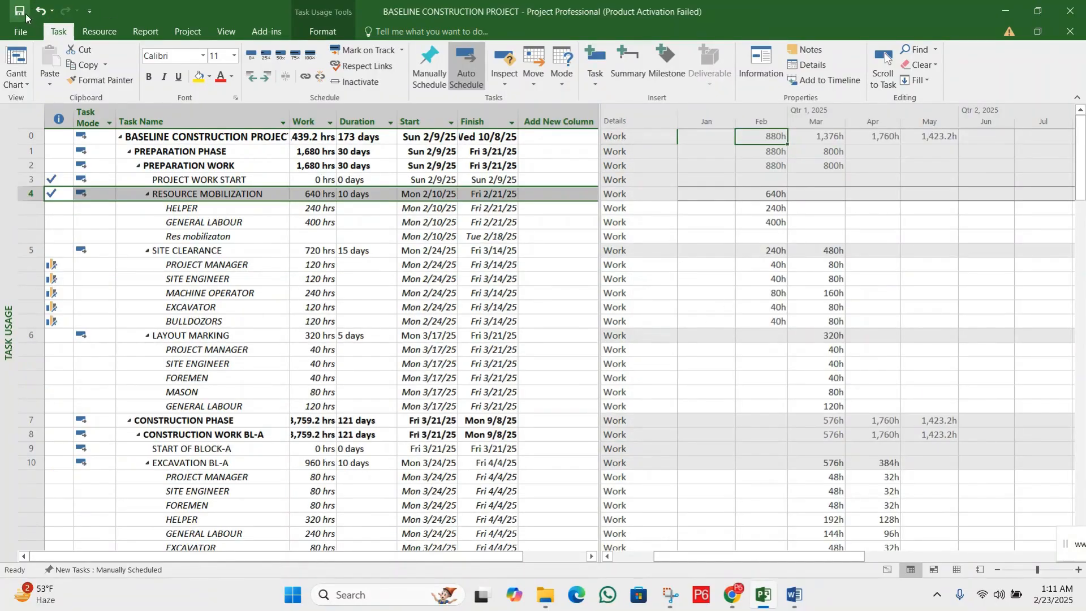
key(Left)
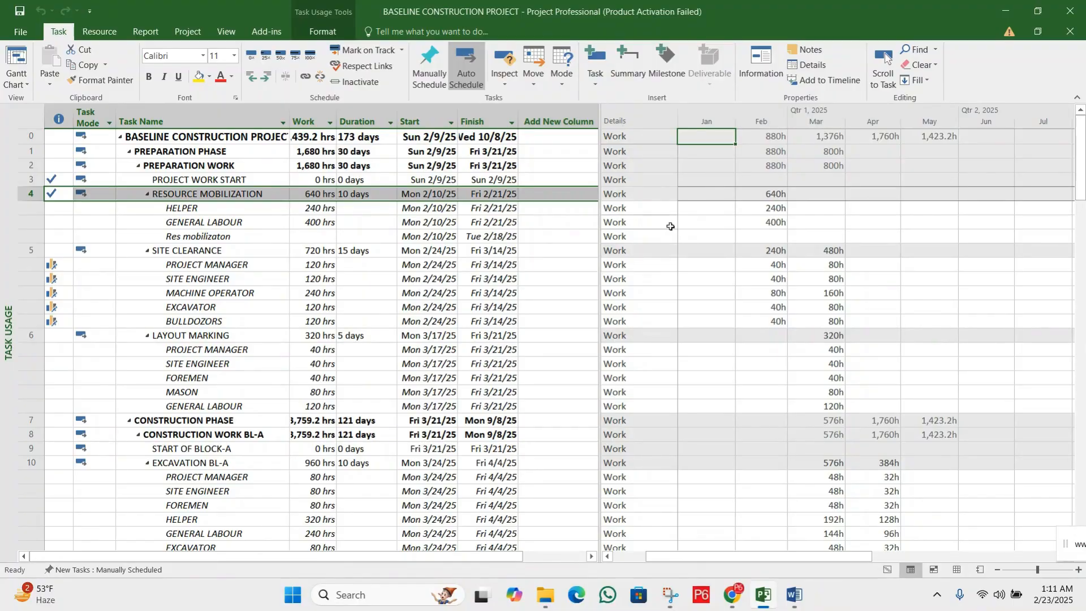
right_click(655, 177)
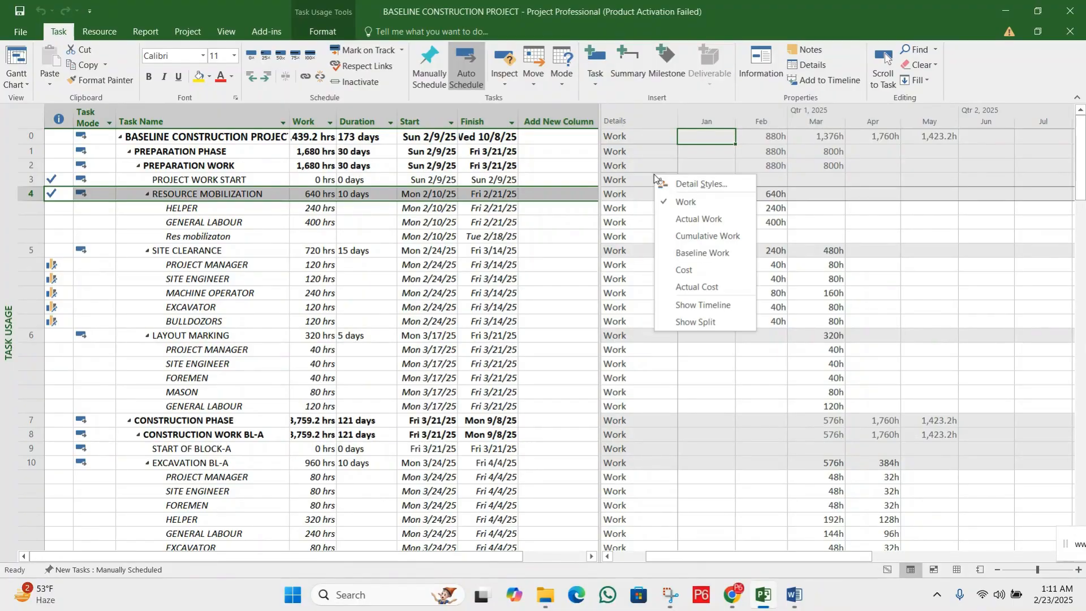
click(712, 224)
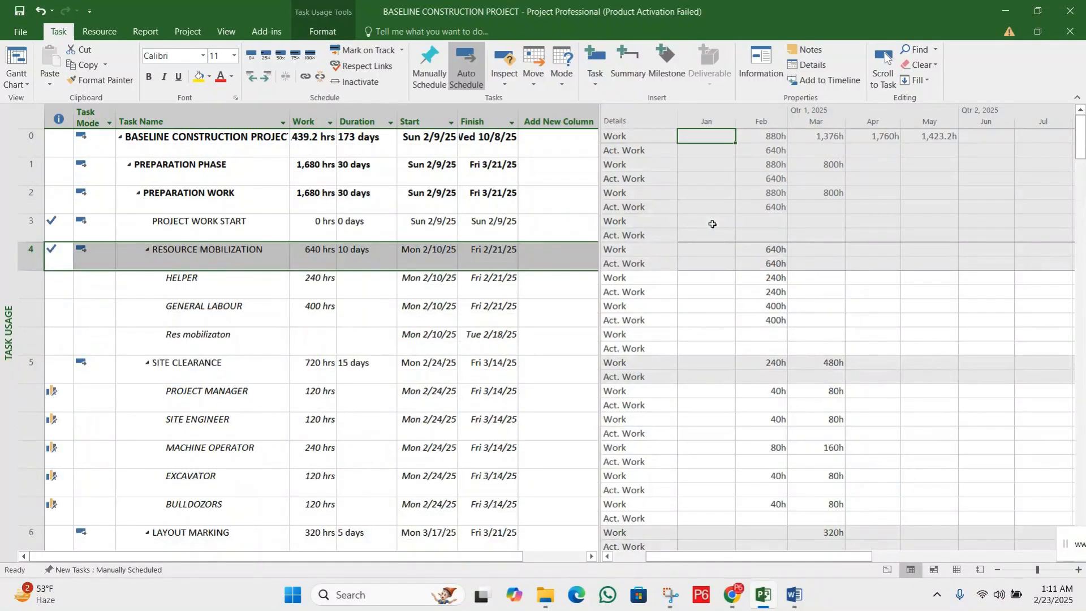
Compare the Work and Actual Work rows for the project, its preparation summary tasks and RESOURCE MOBILIZATION's HELPER assignment in February
click(622, 138)
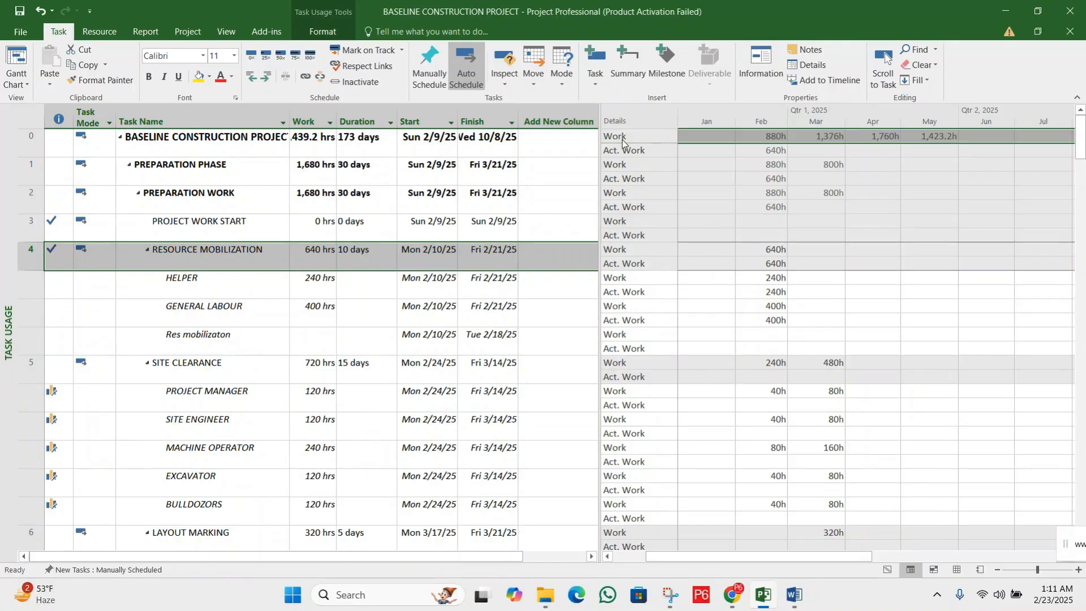
click(619, 151)
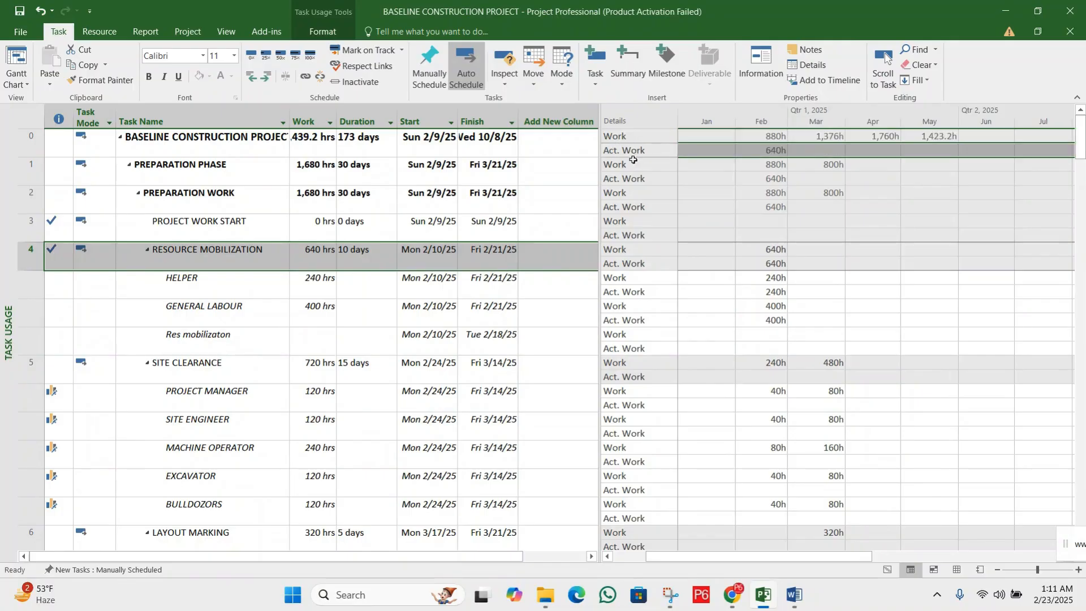
click(629, 164)
click(630, 178)
click(641, 197)
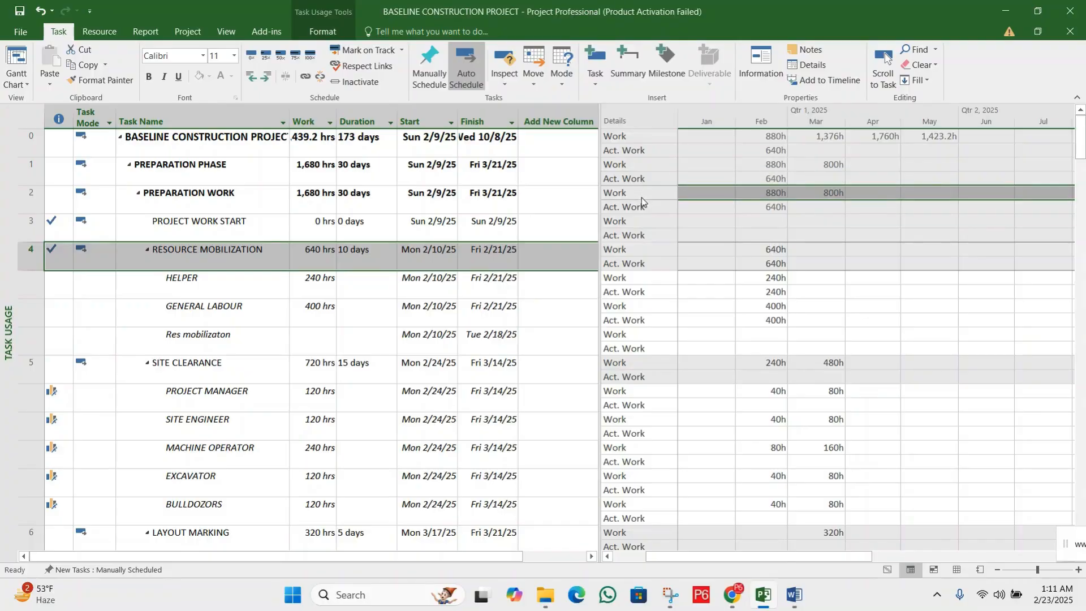
right_click(650, 241)
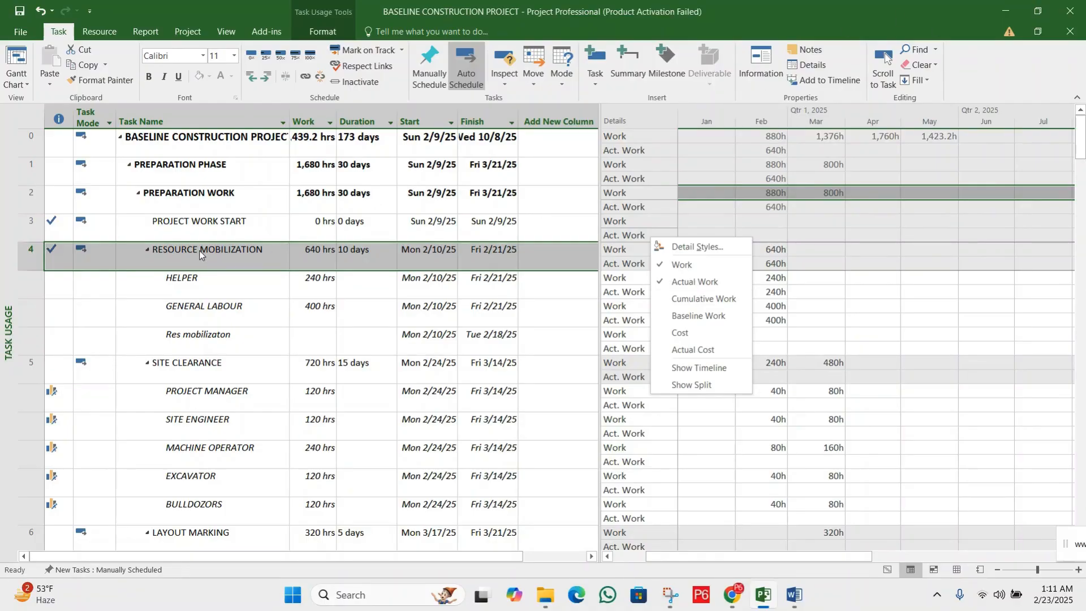
key(Escape)
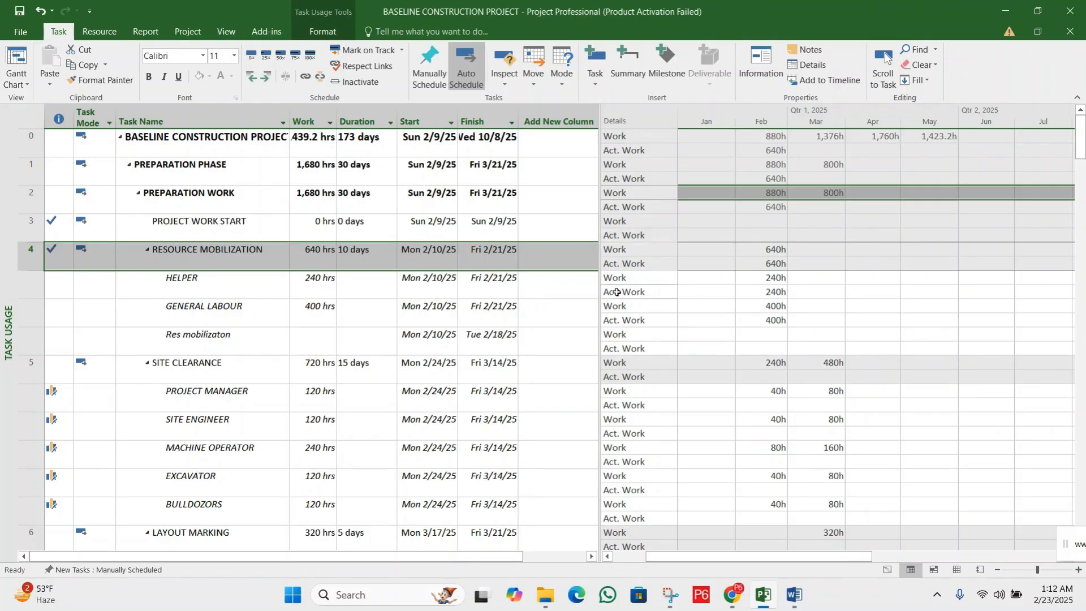
click(641, 292)
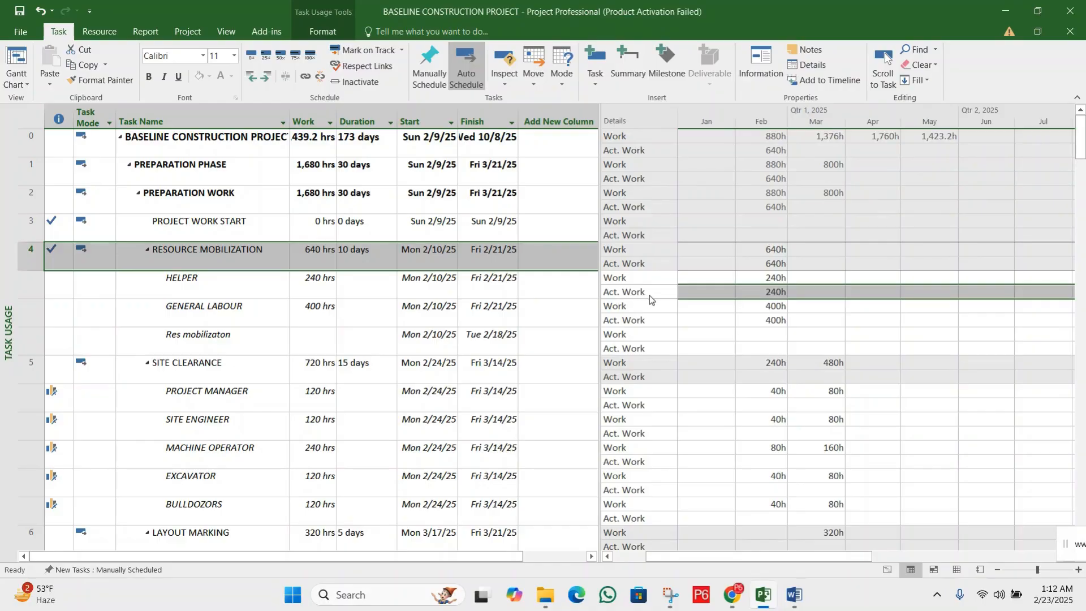
click(771, 295)
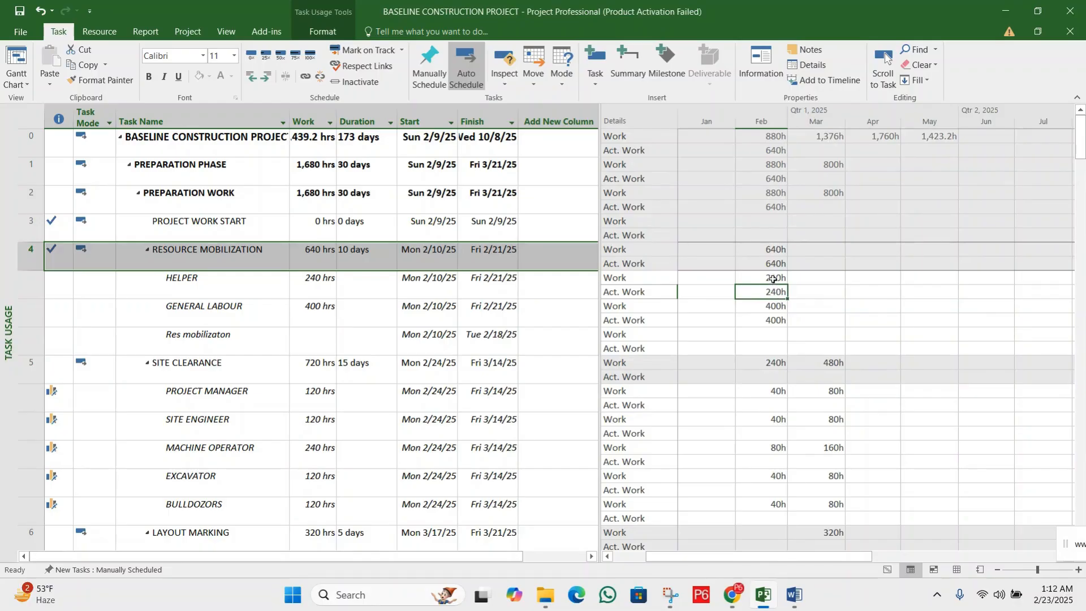
click(773, 279)
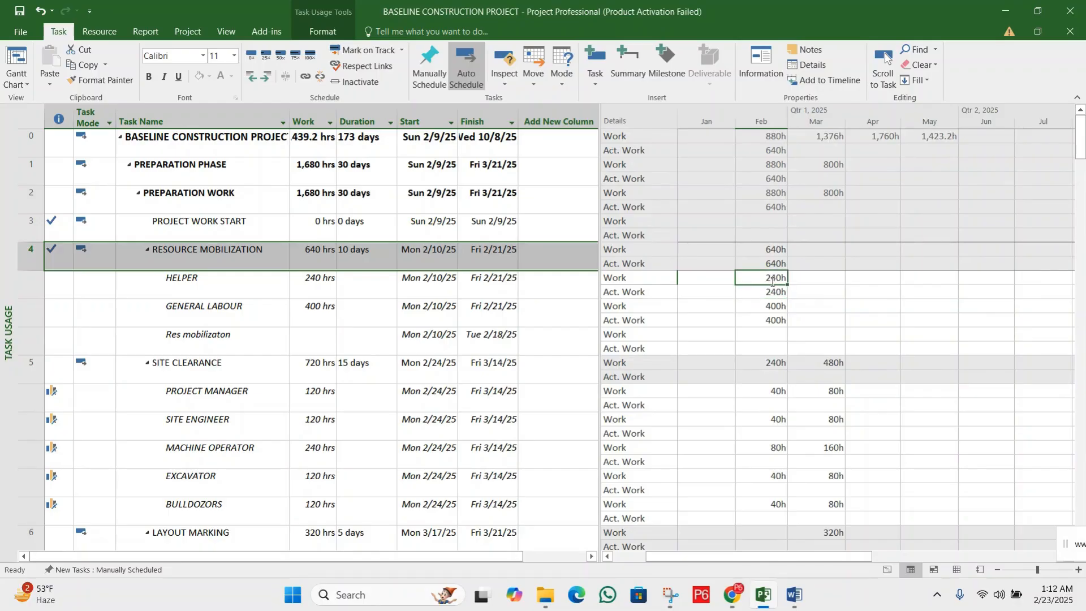
click(772, 292)
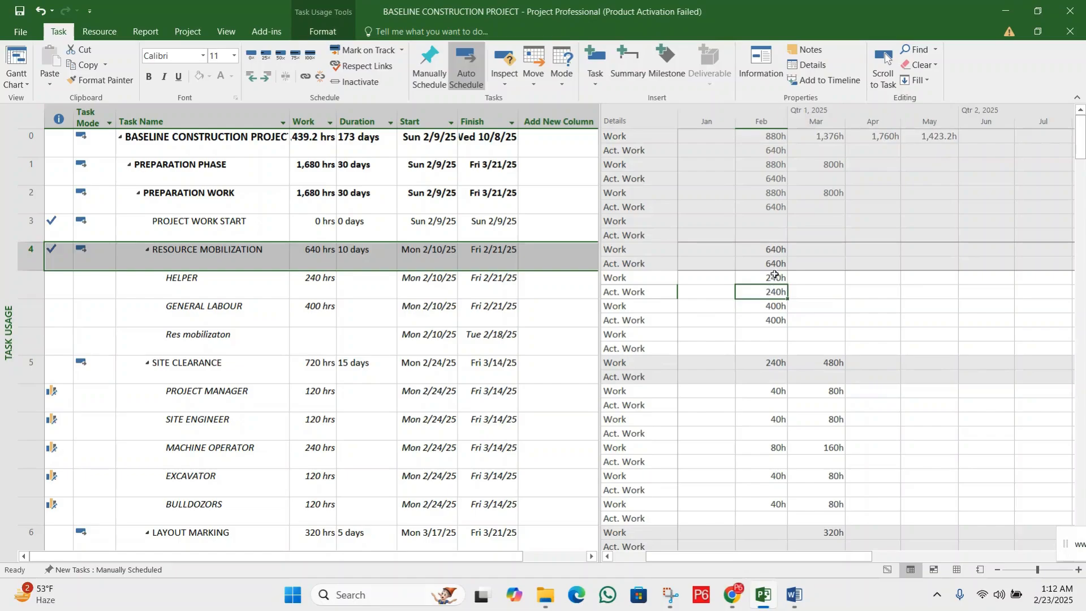
click(774, 276)
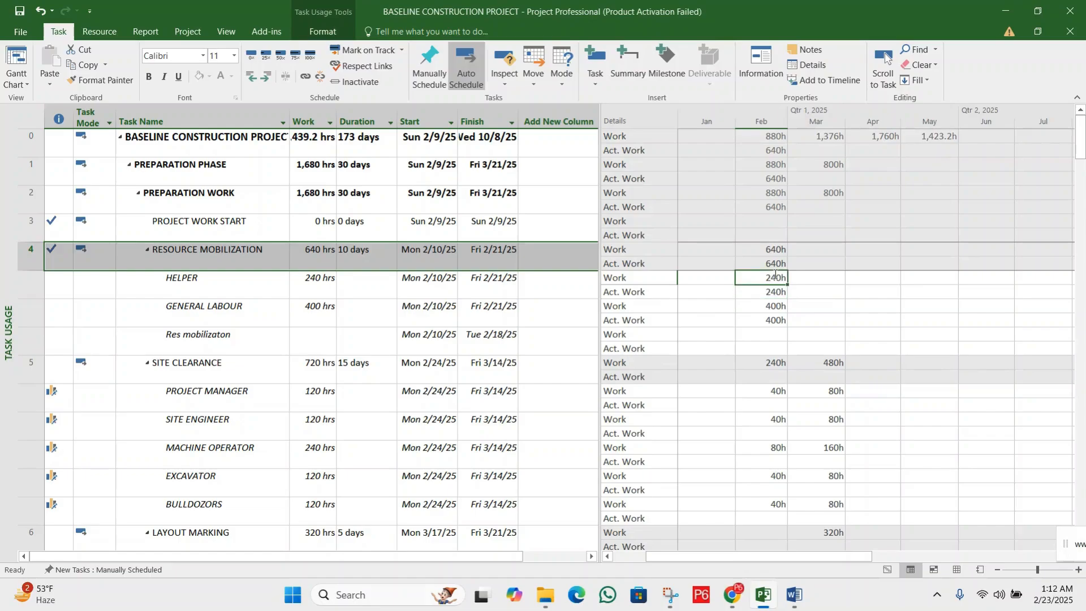
Set the HELPER assignment's February Actual Work under RESOURCE MOBILIZATION to 300 hours
click(183, 279)
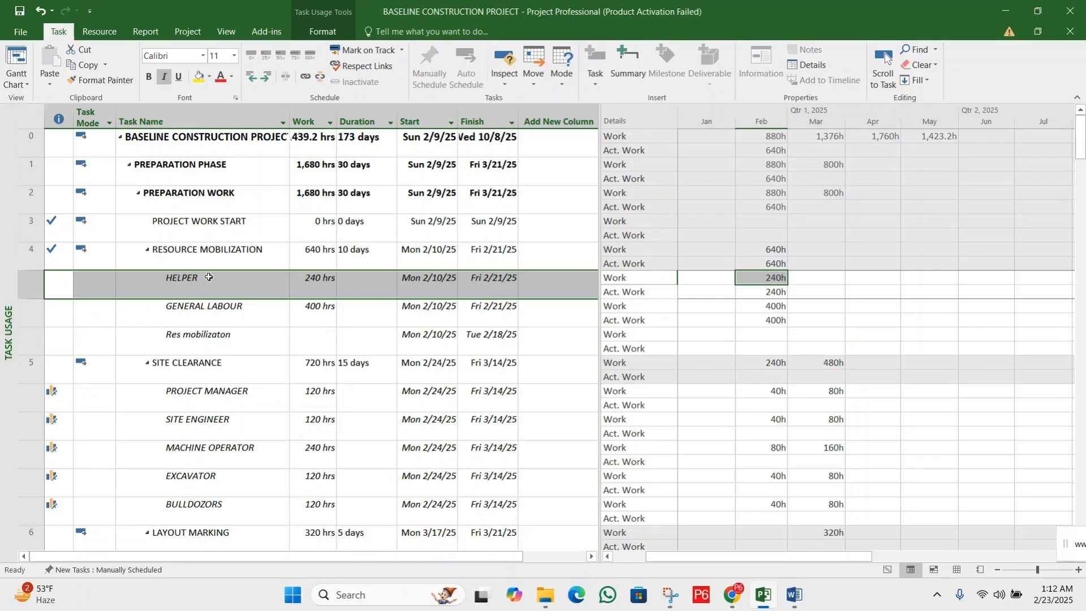
click(758, 291)
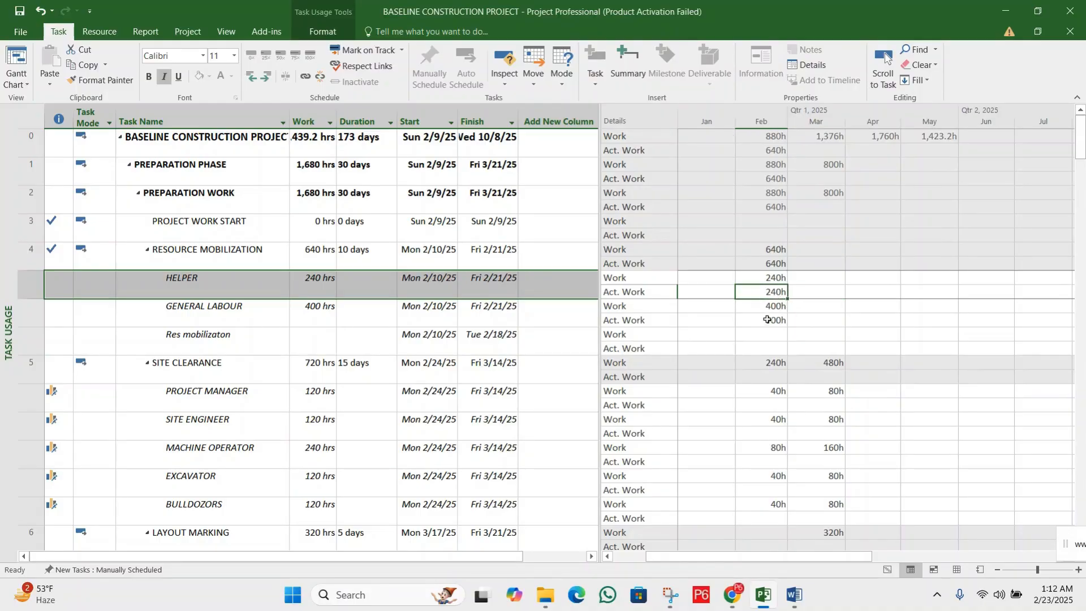
click(766, 319)
click(767, 292)
text(300)
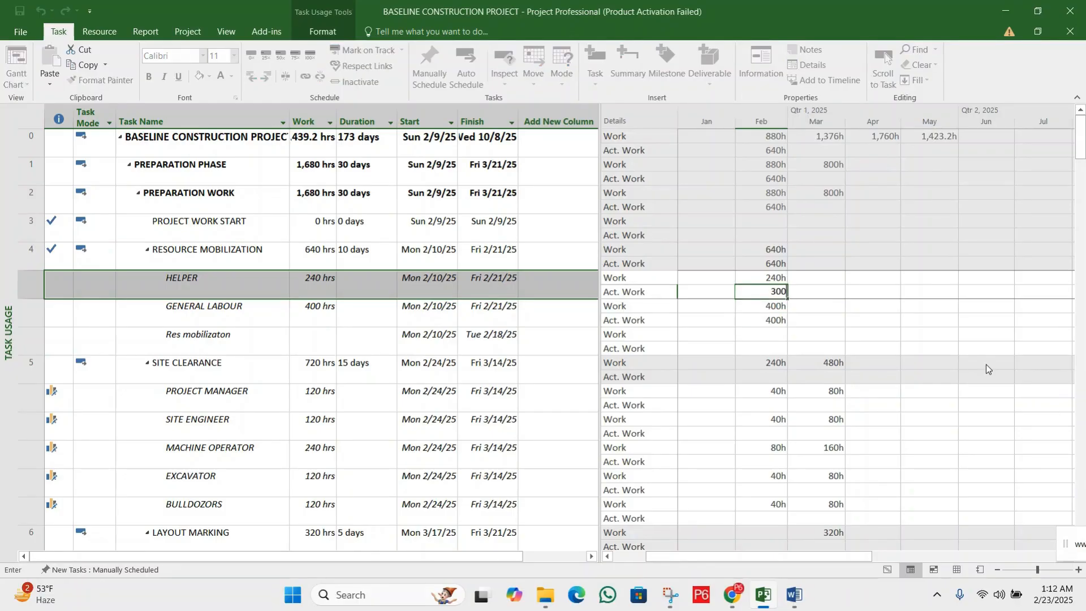
key(Return)
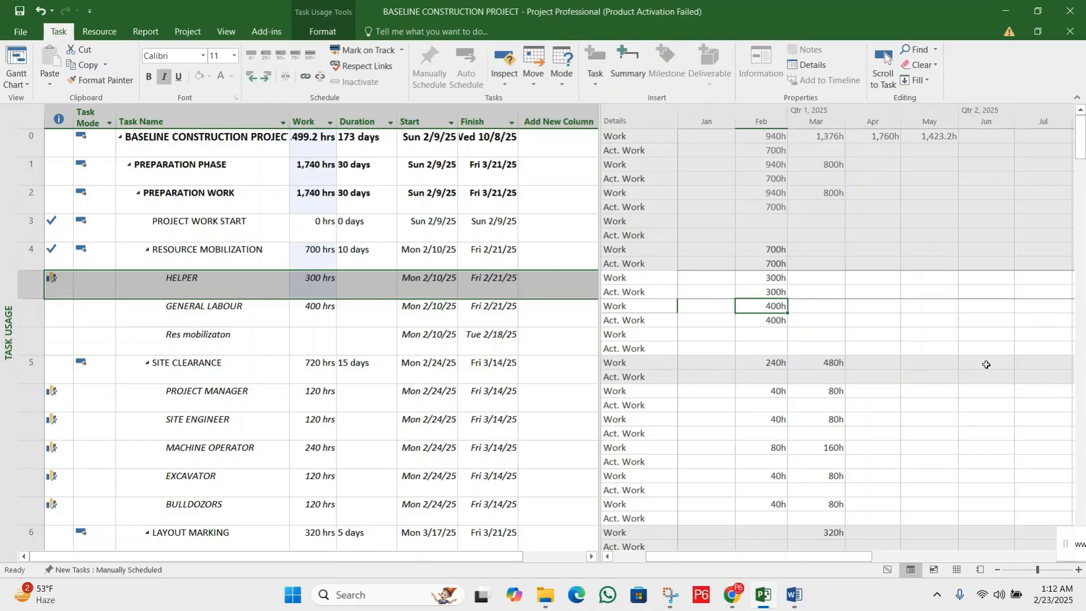
click(771, 292)
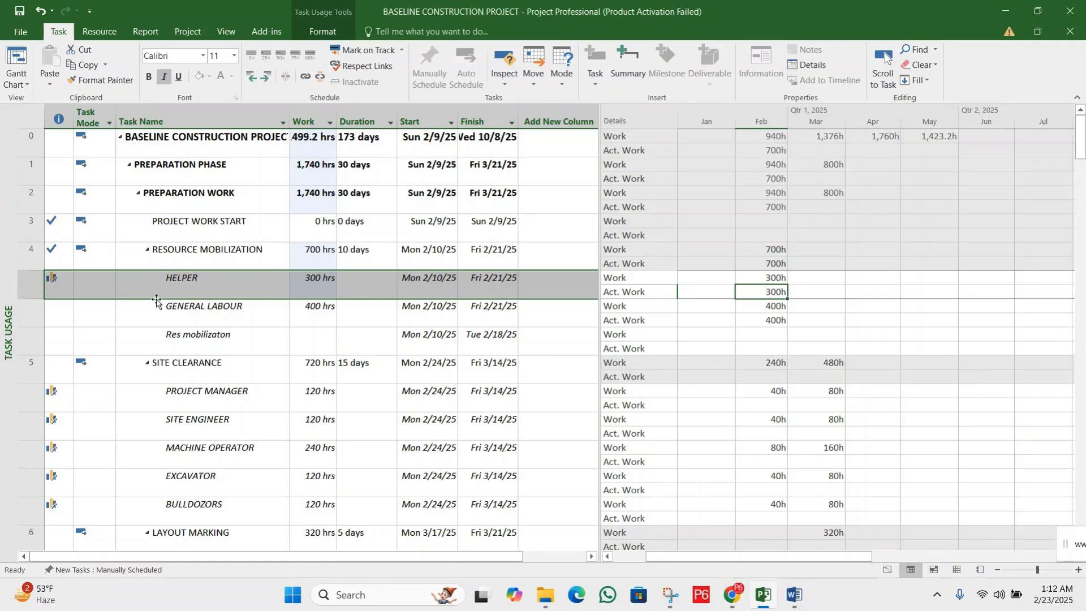
Set the GENERAL LABOUR assignment's February Actual Work under RESOURCE MOBILIZATION to 500 hours
click(31, 308)
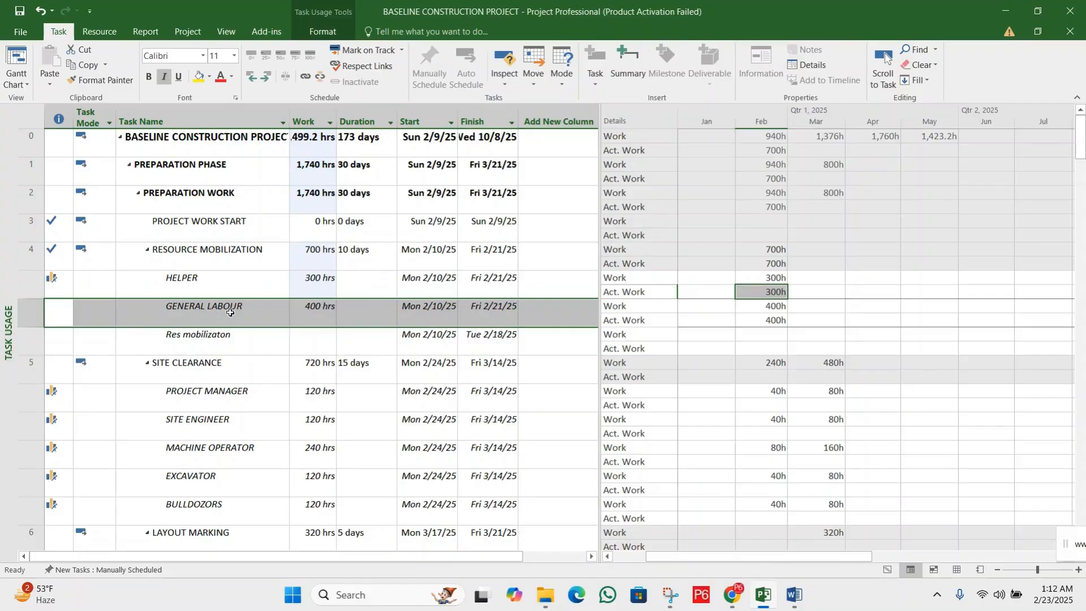
click(778, 308)
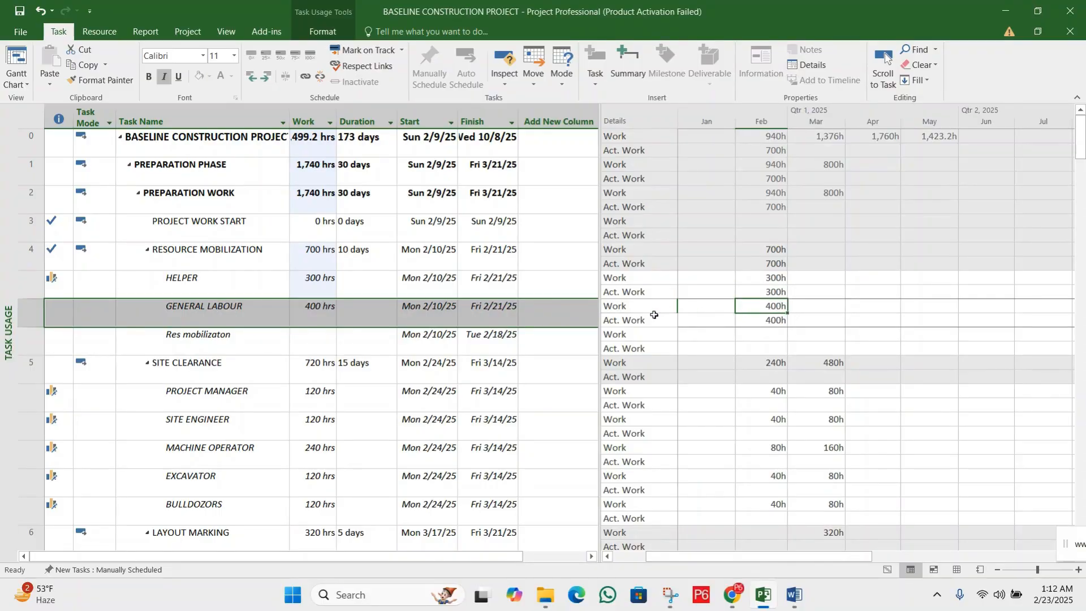
click(630, 308)
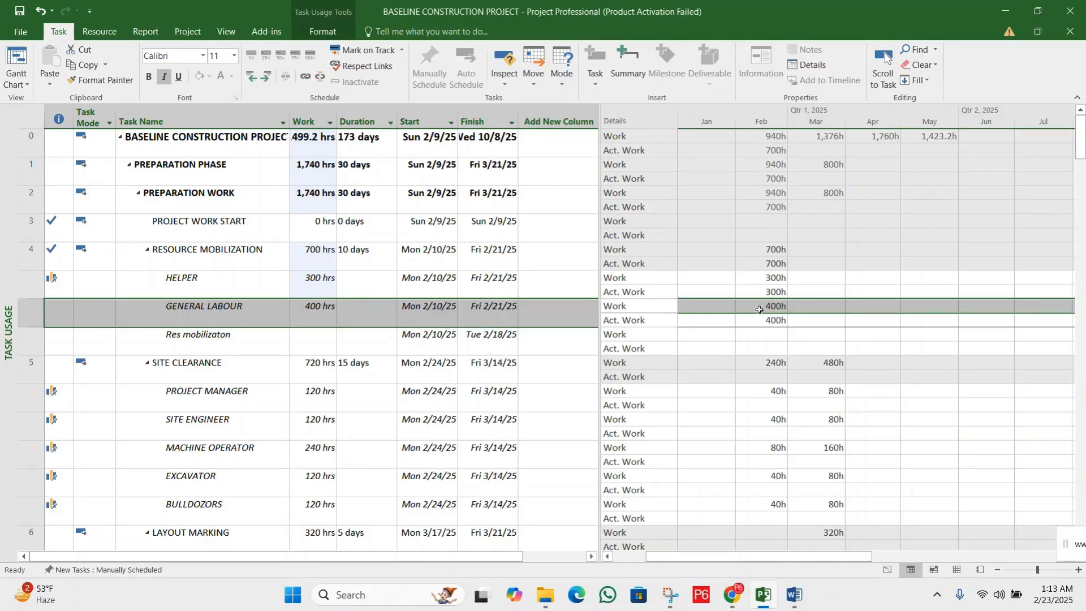
click(647, 321)
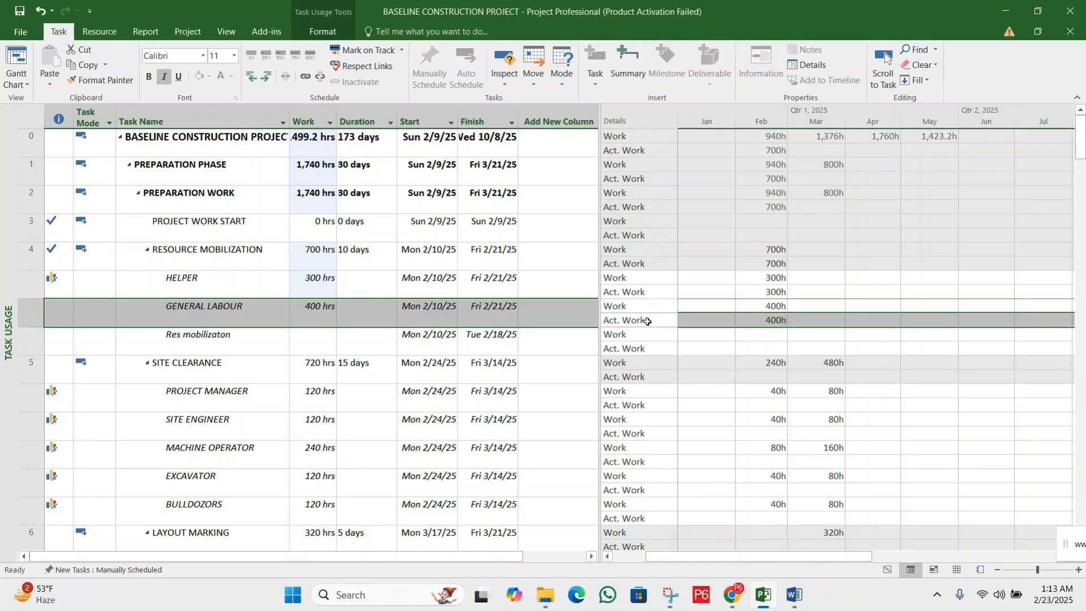
click(778, 321)
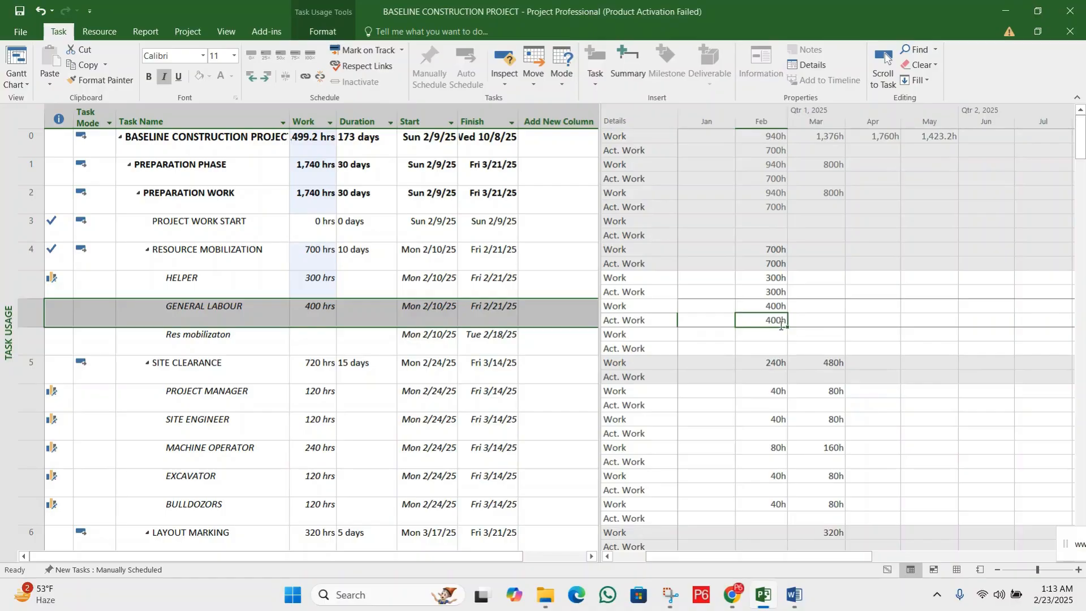
text(50)
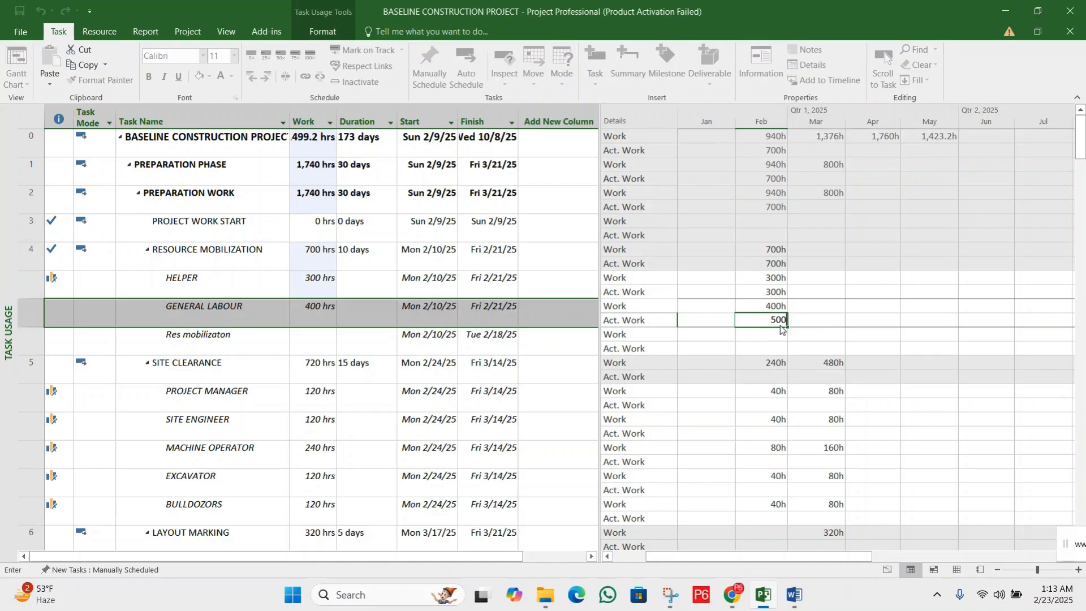
key(Return)
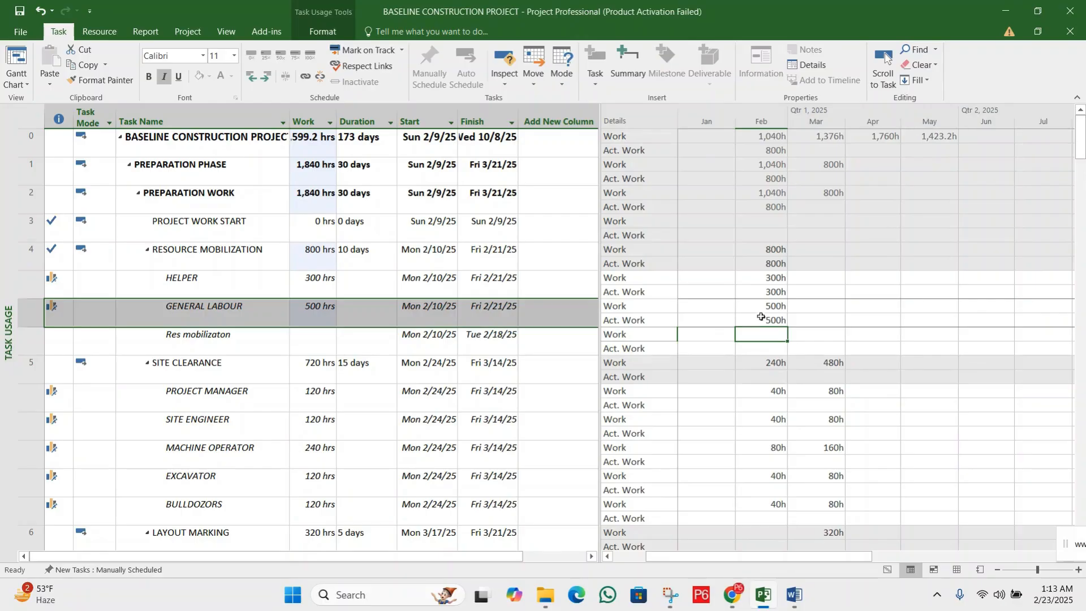
click(774, 321)
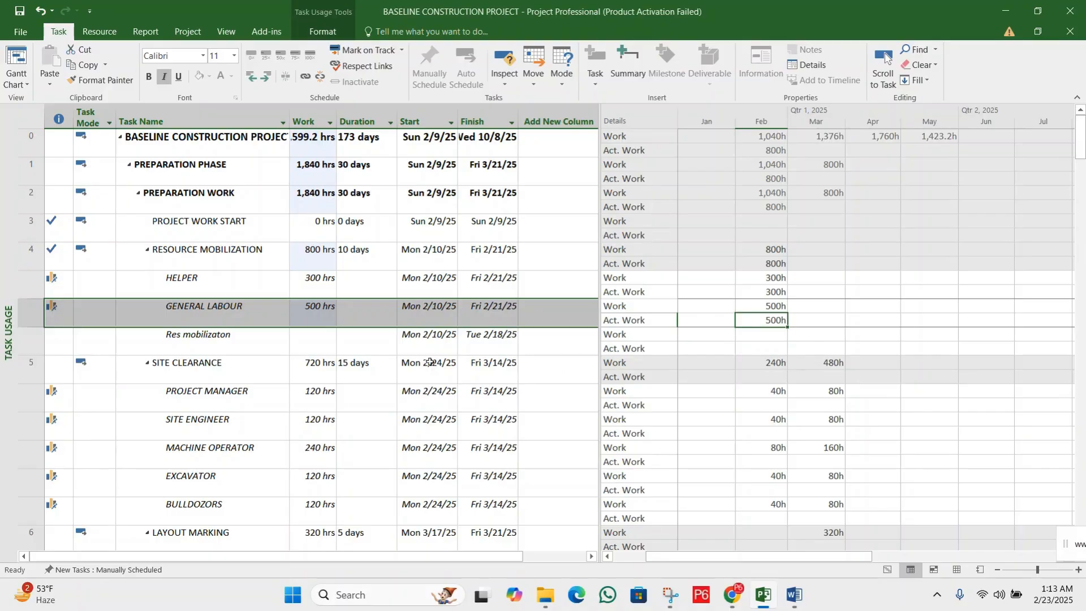
Review the HELPER and GENERAL LABOUR assignments, then examine the Res mobilizaton assignment's work, duration and dates
click(247, 276)
click(246, 301)
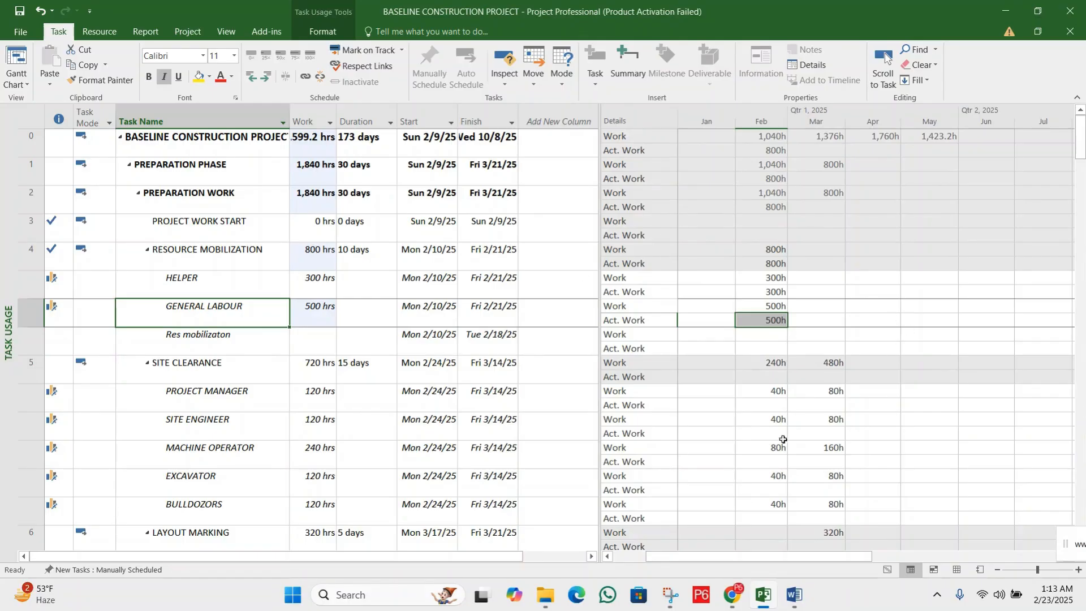
click(745, 350)
click(715, 321)
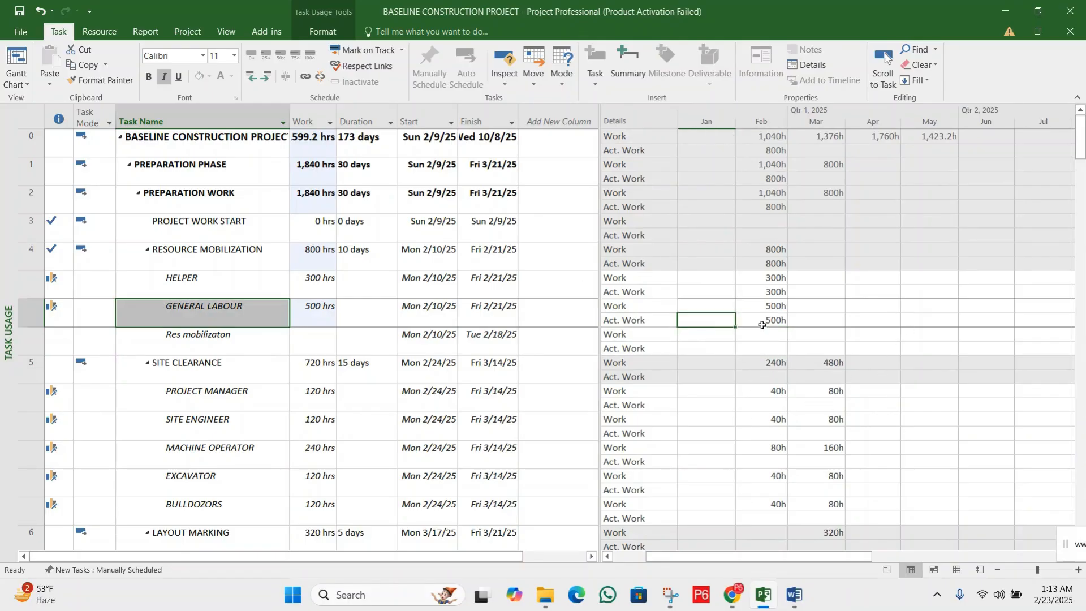
click(232, 374)
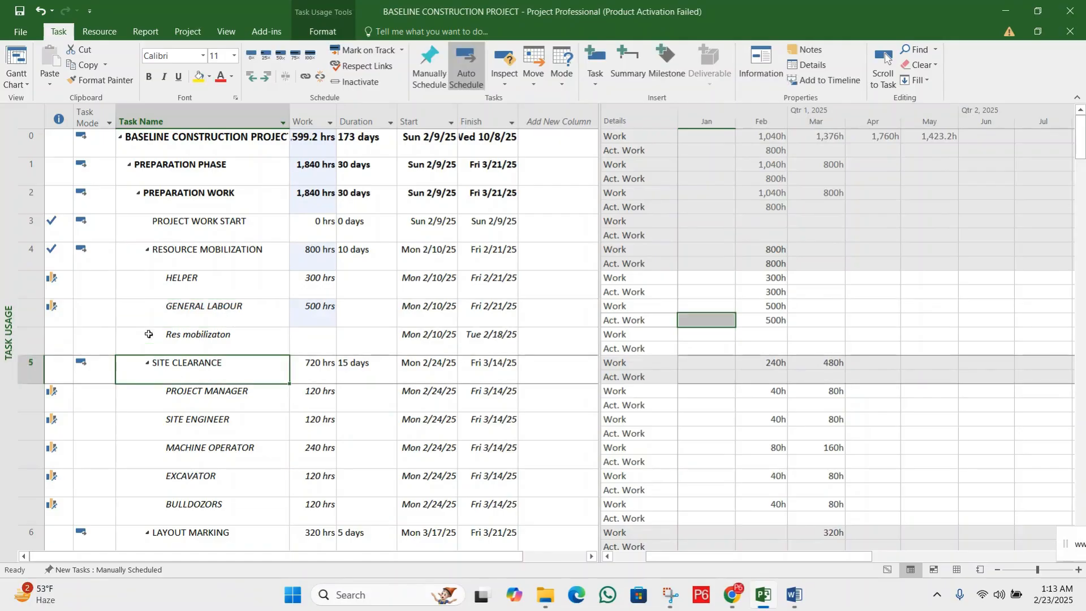
click(232, 343)
click(31, 341)
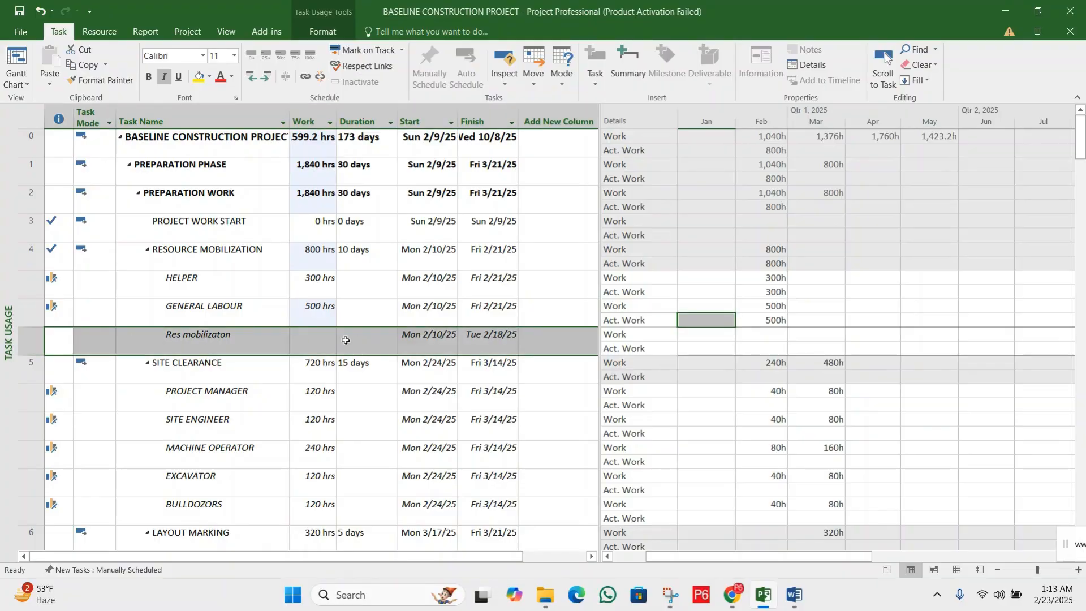
click(323, 338)
click(550, 330)
click(369, 338)
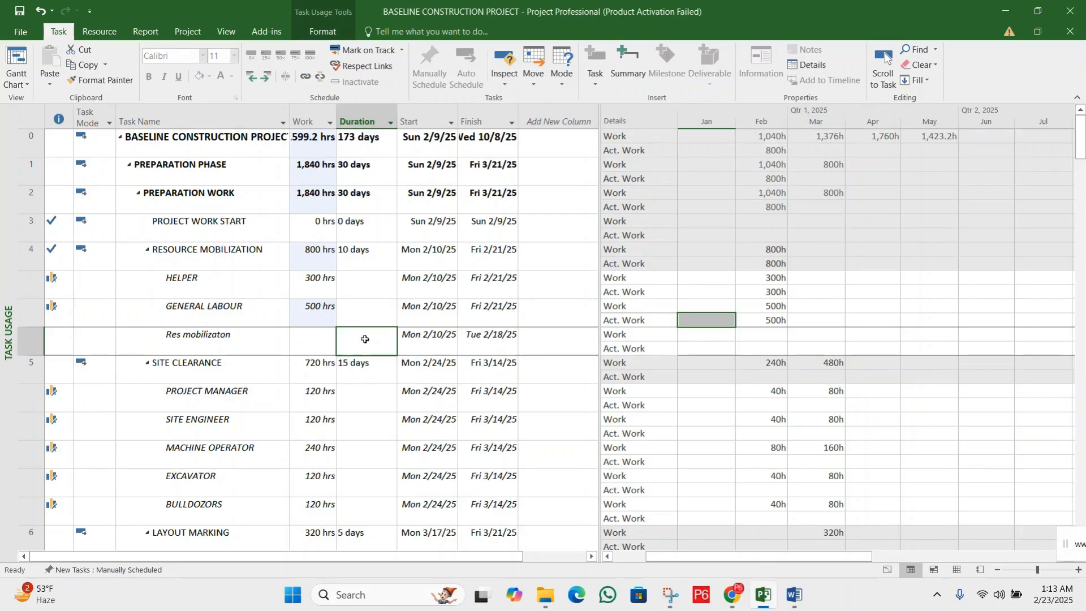
click(544, 340)
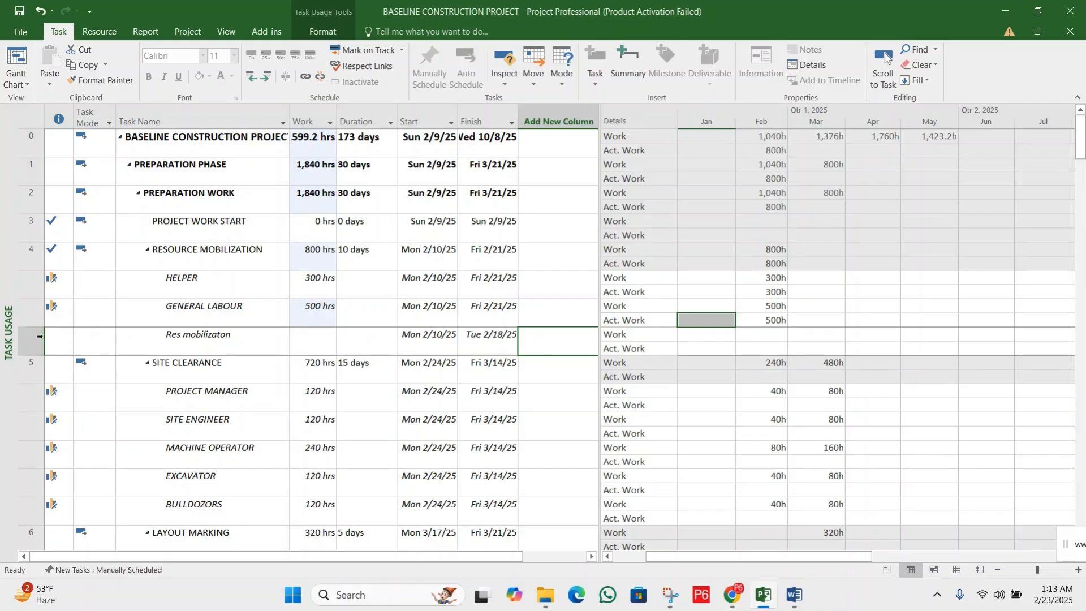
click(44, 337)
click(217, 335)
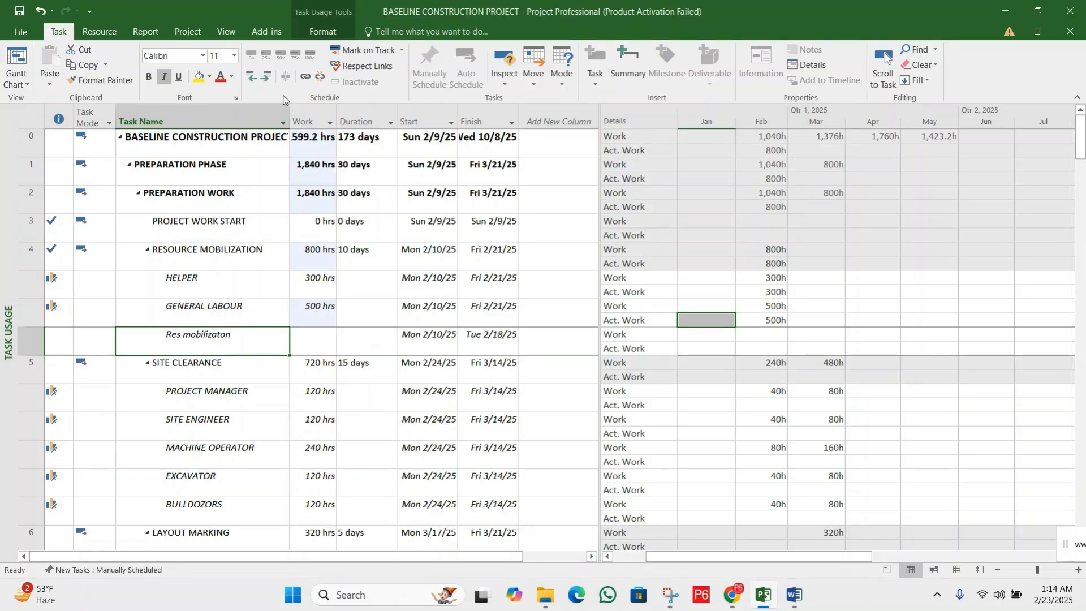
Switch to the Gantt Chart view and open RESOURCE MOBILIZATION's task details form with the Cost details
click(16, 79)
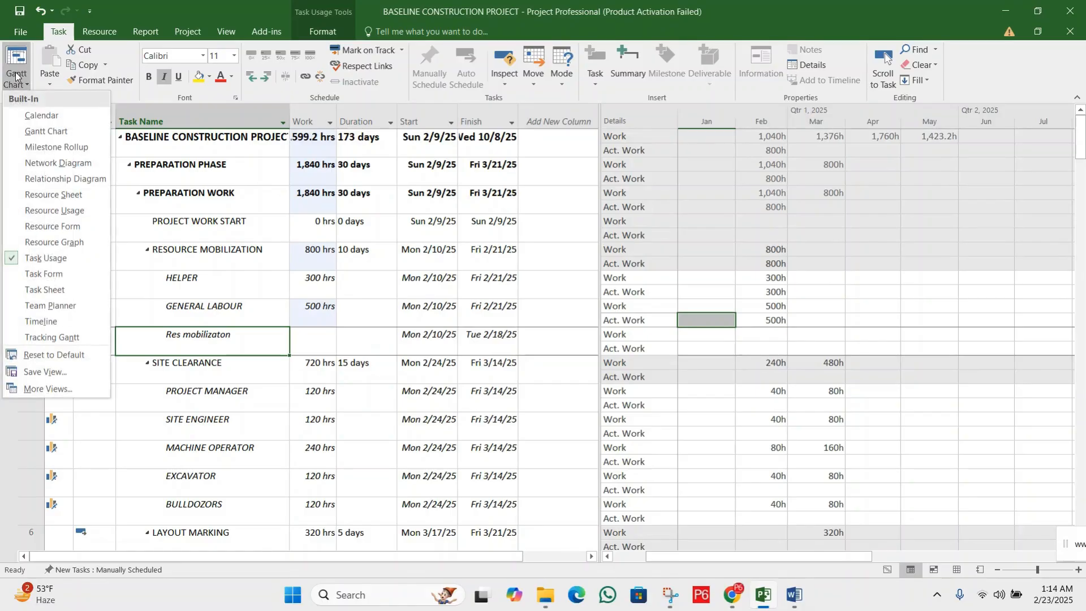
click(49, 130)
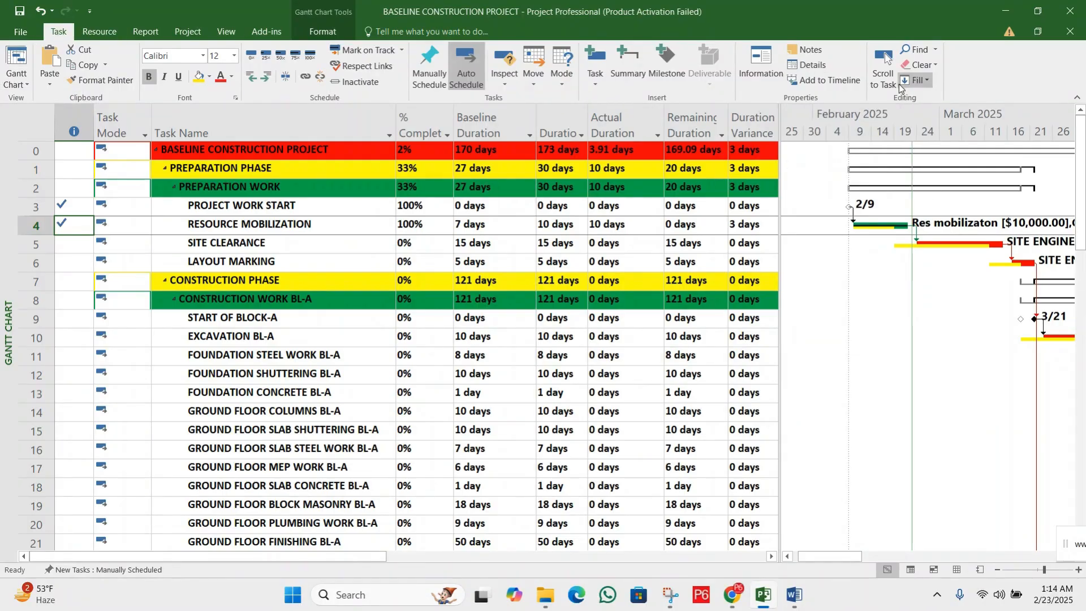
click(808, 65)
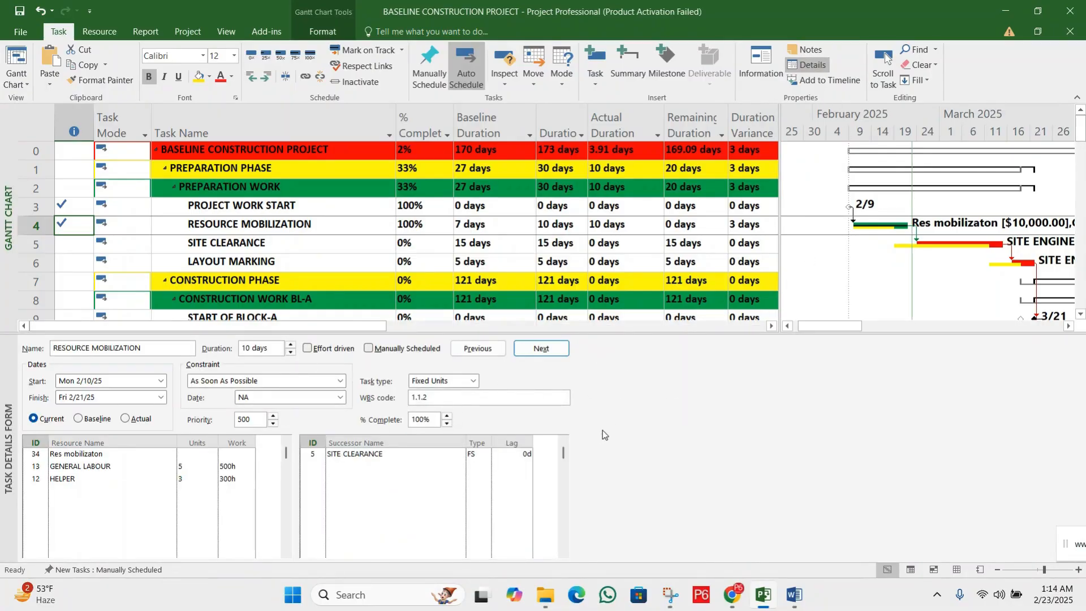
right_click(716, 392)
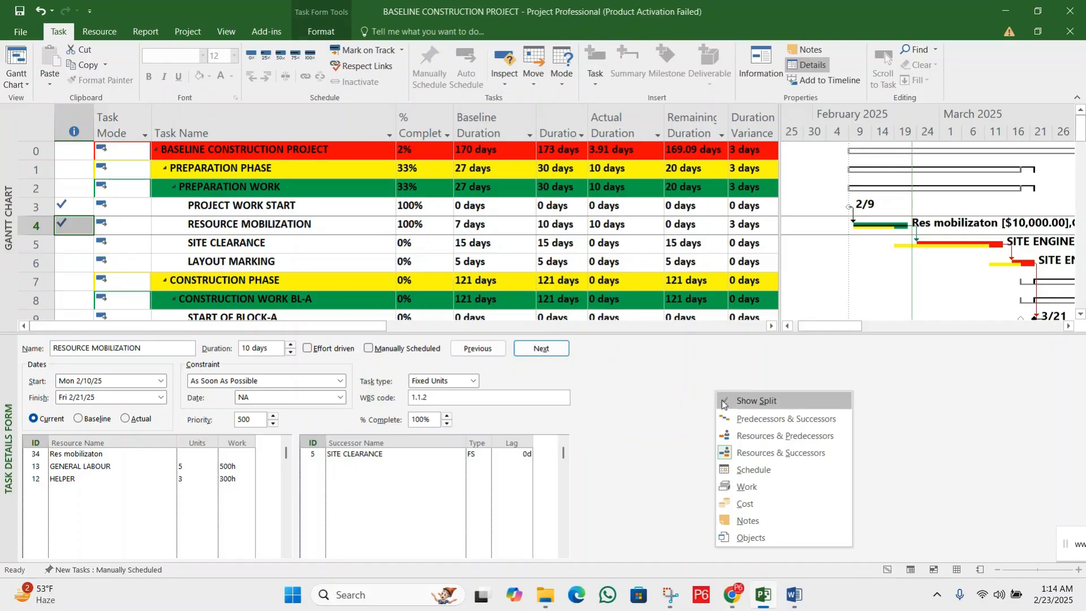
click(751, 504)
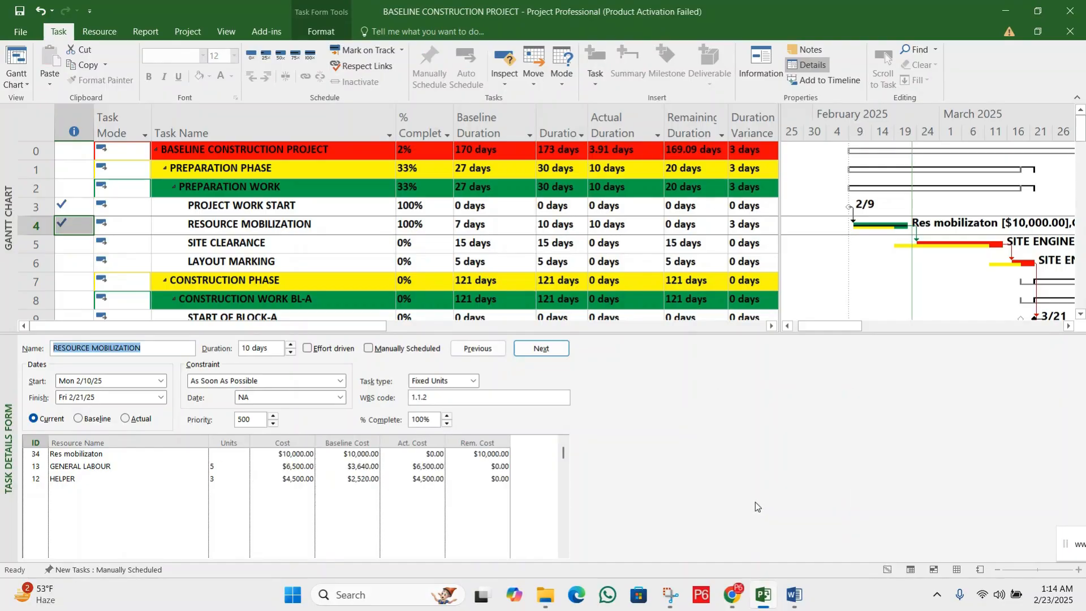
Compare the Res mobilizaton assignment's Cost, Baseline Cost and Actual Cost under RESOURCE MOBILIZATION
click(427, 455)
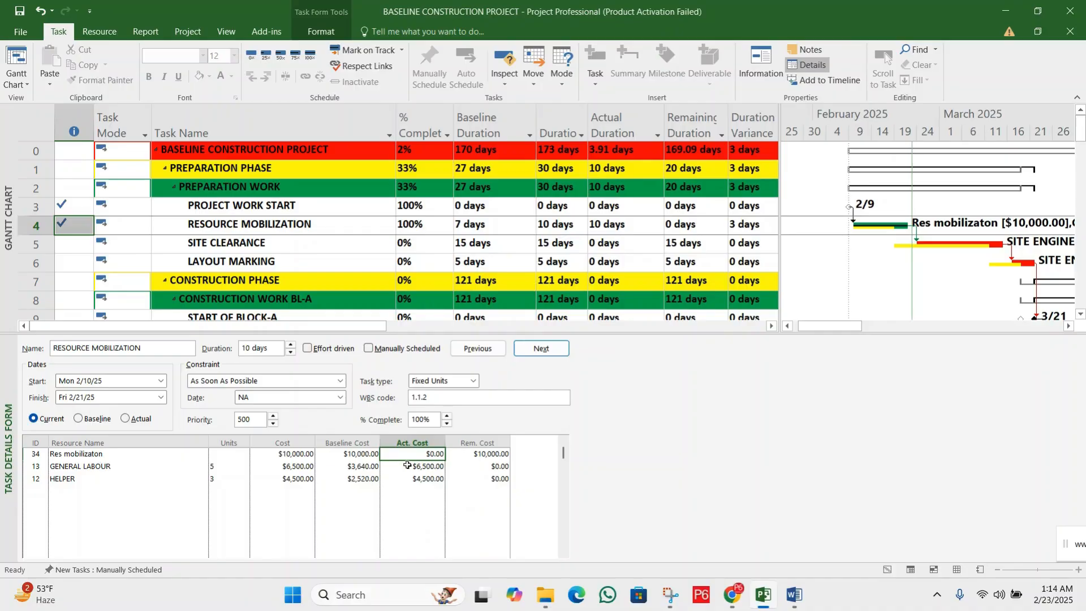
click(368, 454)
click(294, 454)
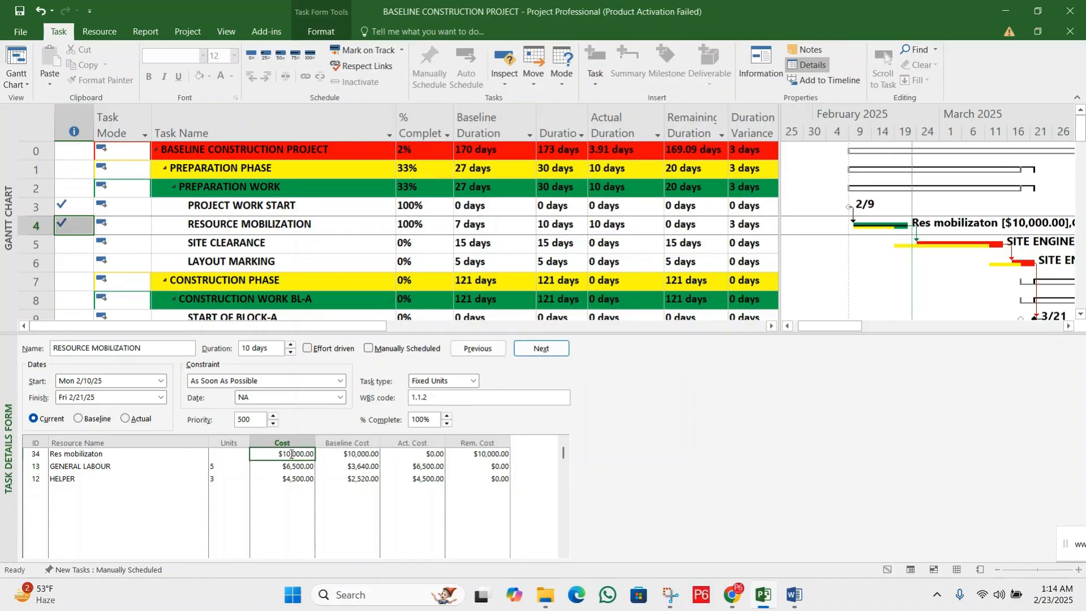
click(410, 454)
click(284, 453)
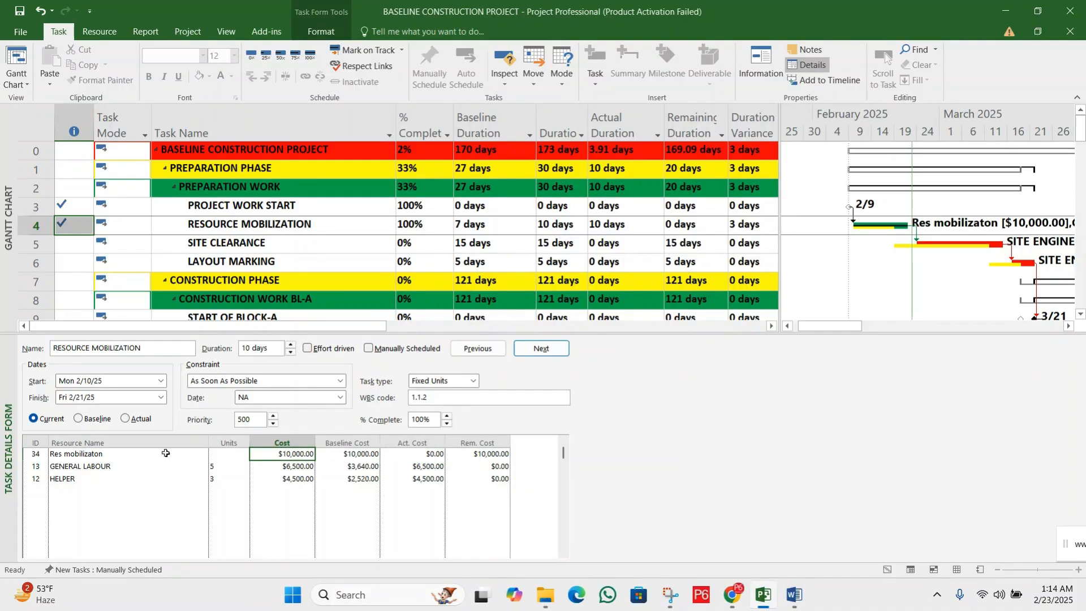
click(100, 455)
click(348, 454)
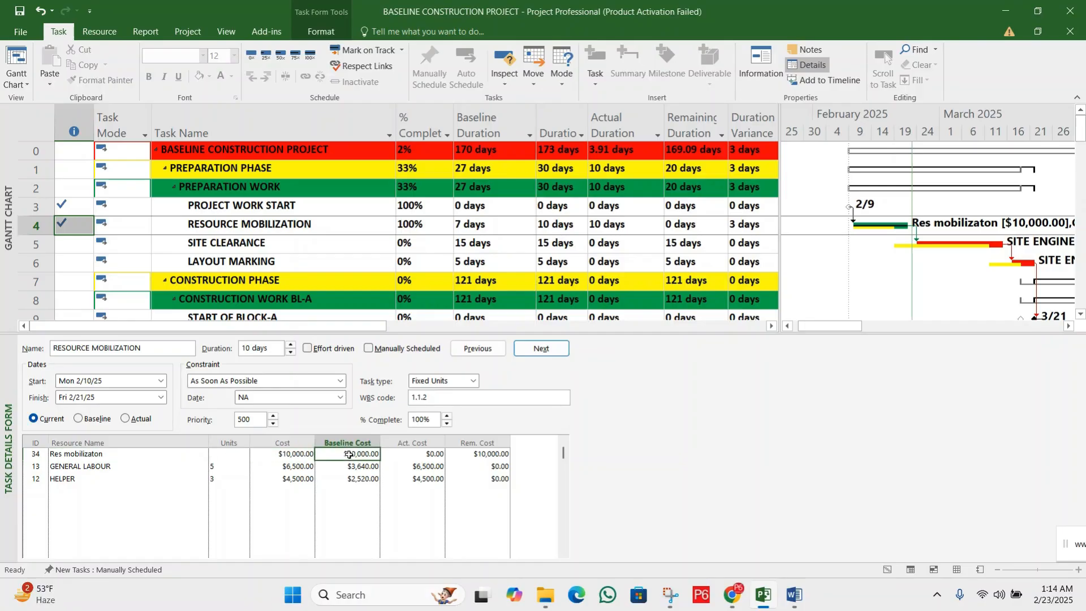
click(423, 455)
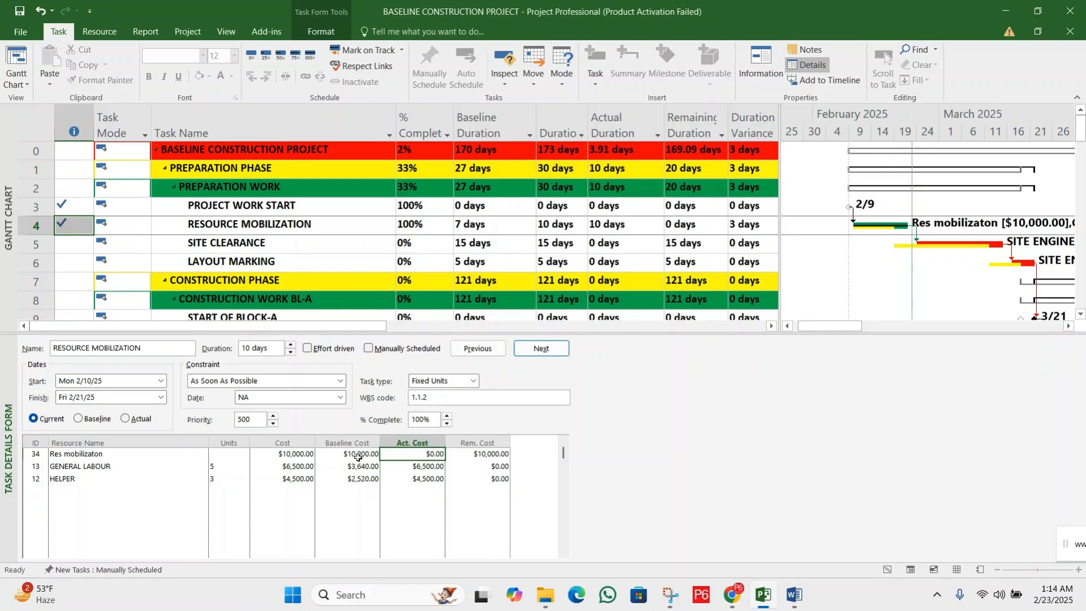
click(352, 454)
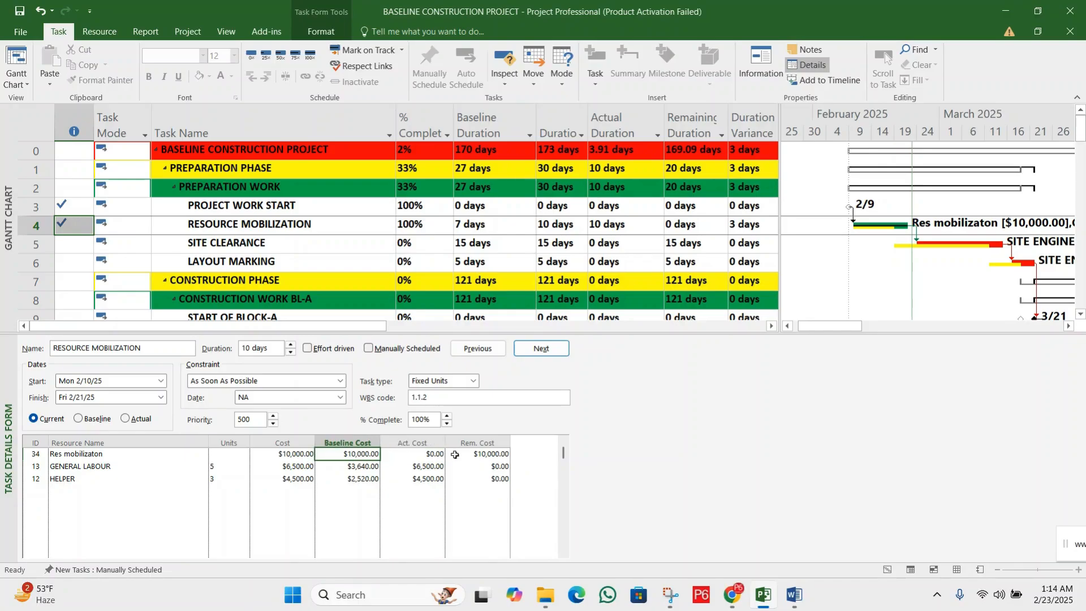
Set the Res mobilizaton assignment's Actual Cost under RESOURCE MOBILIZATION to 12000 and check its Remaining Cost
click(420, 455)
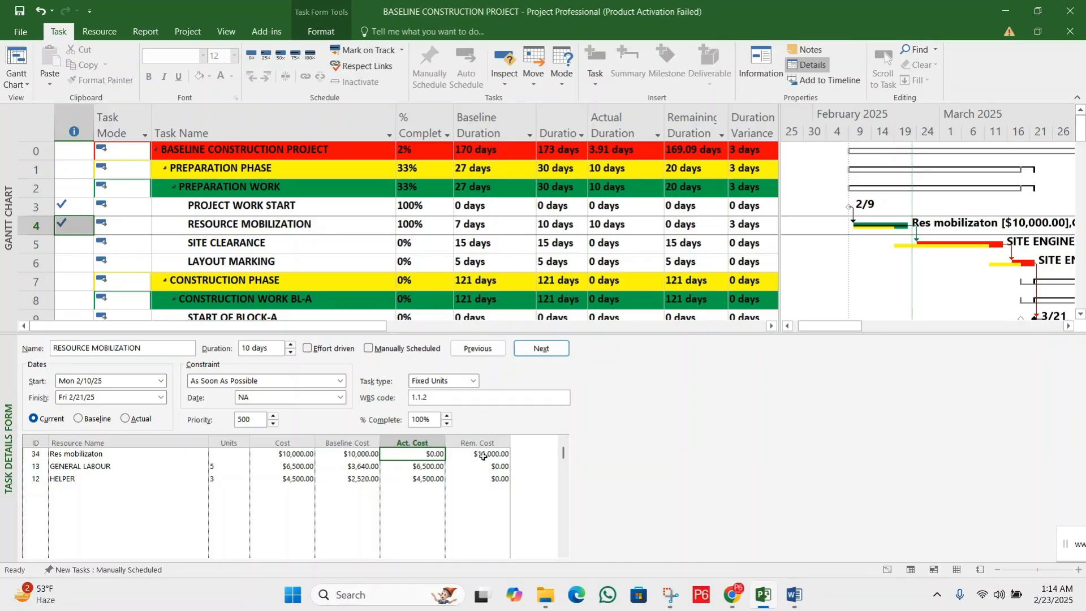
text(12000)
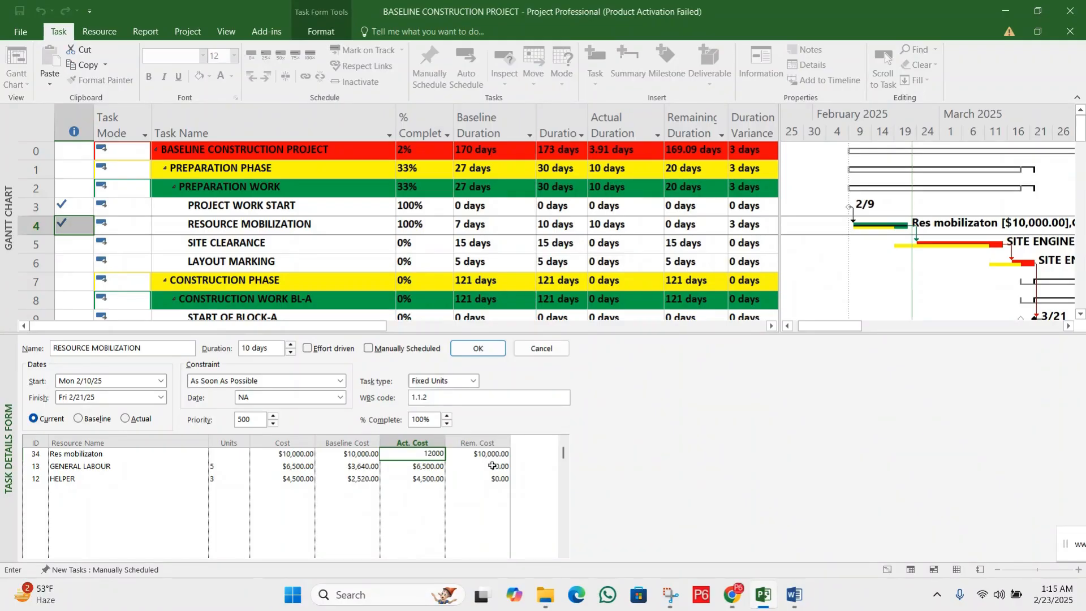
click(486, 456)
click(427, 455)
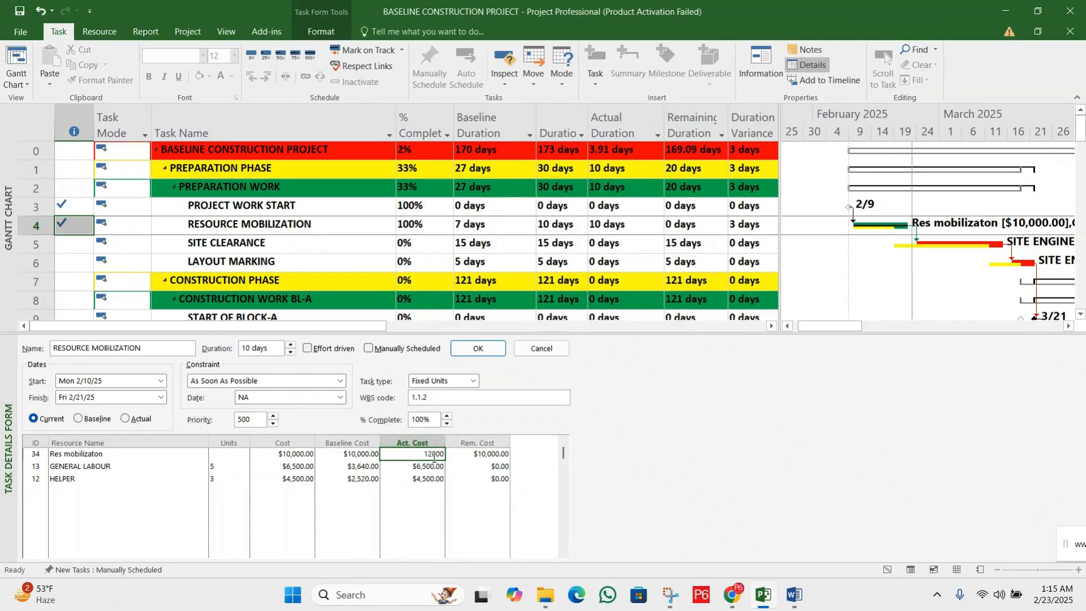
click(470, 355)
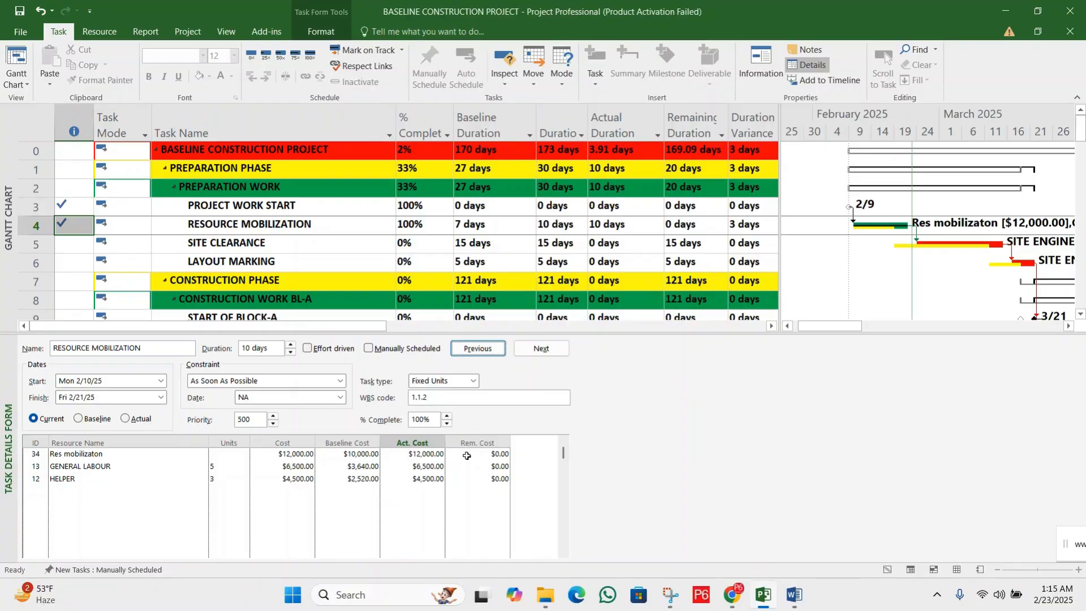
click(486, 453)
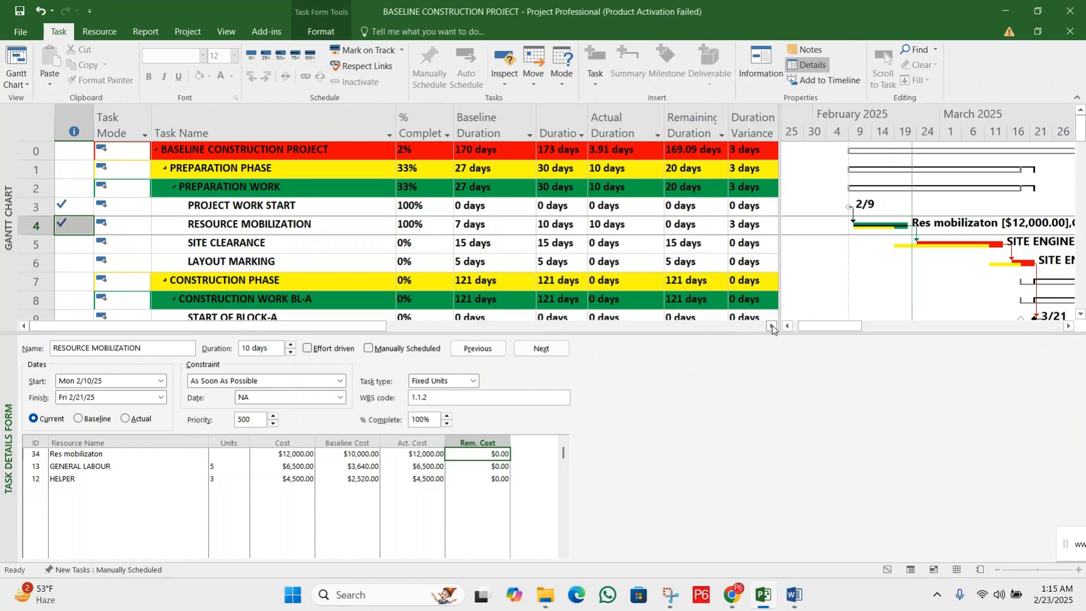
Examine the Baseline Cost, Actual Cost and Cost Variance of RESOURCE MOBILIZATION, and the whole project's Cost Variance
drag(772, 326, 772, 325)
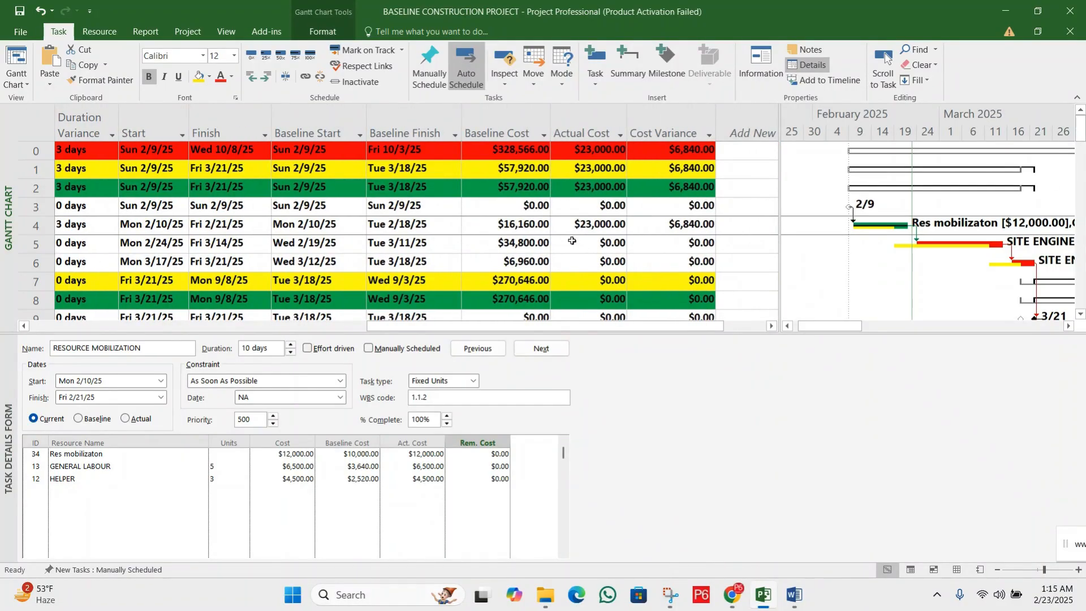
click(527, 222)
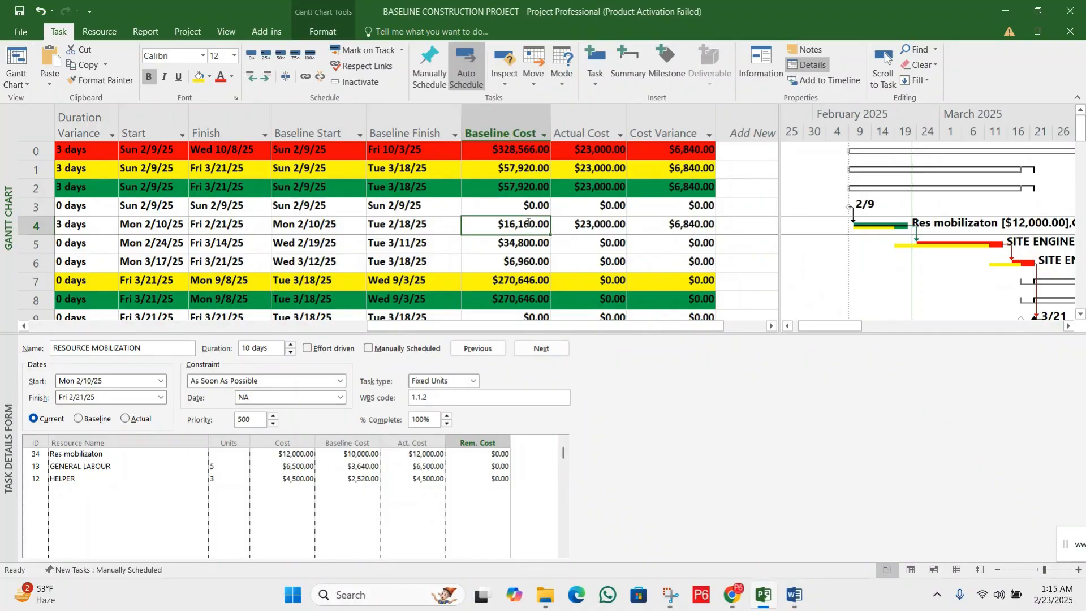
click(502, 128)
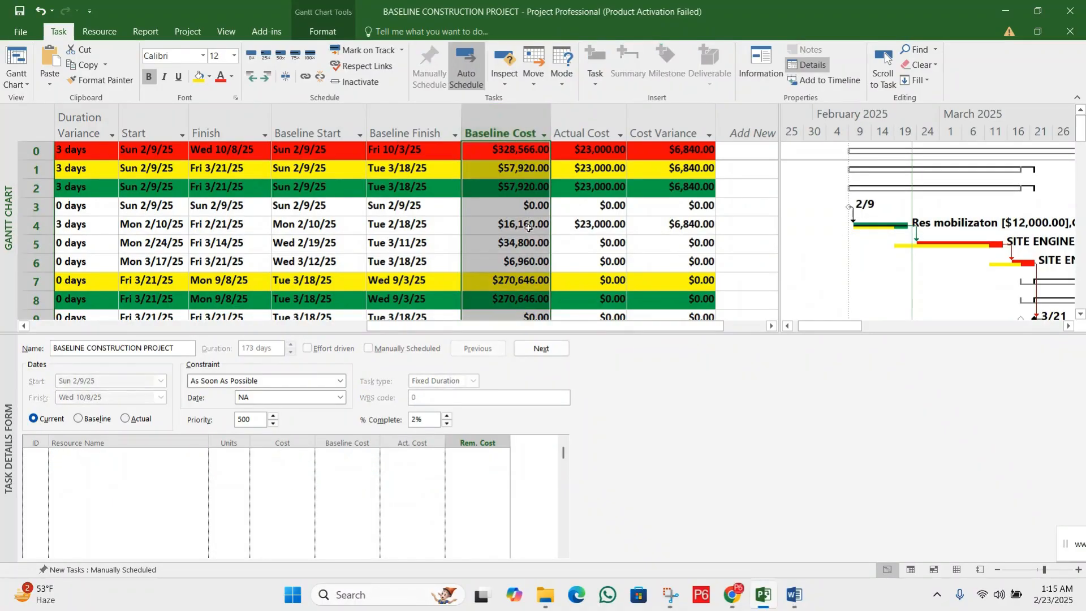
click(530, 228)
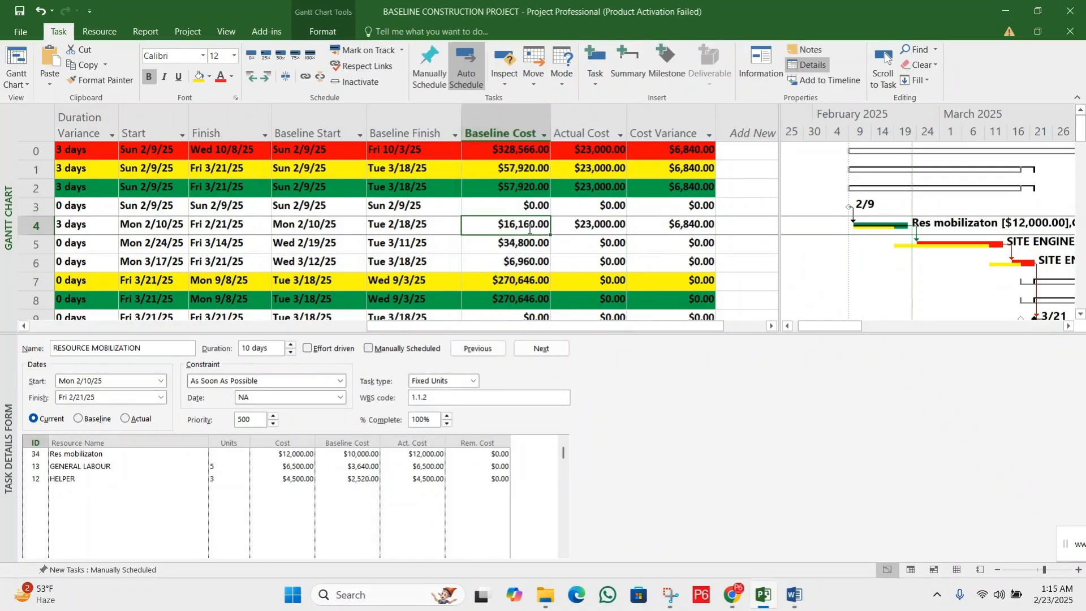
click(579, 225)
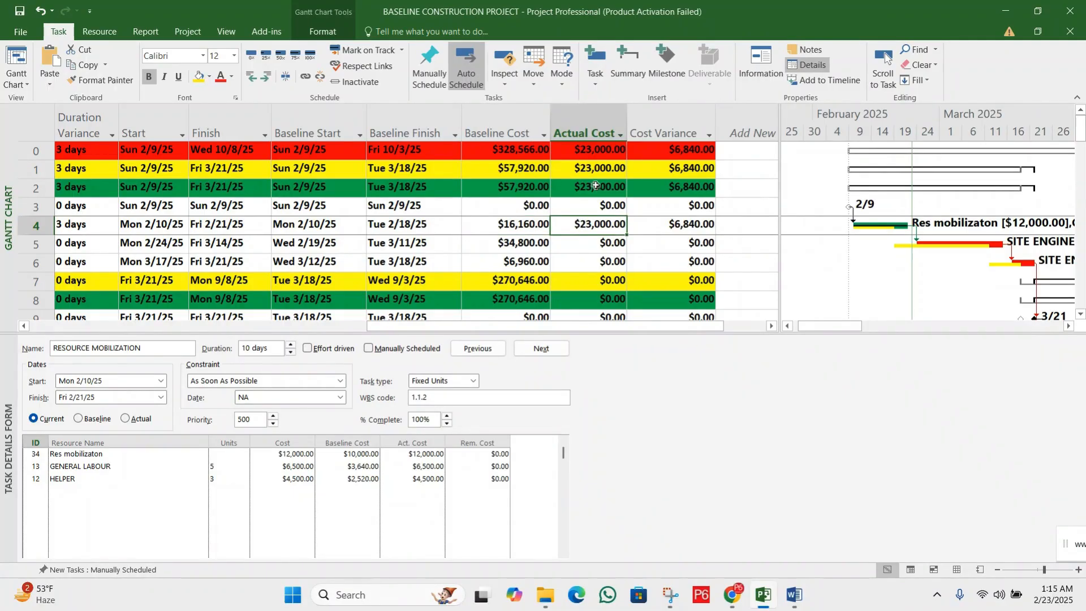
click(520, 226)
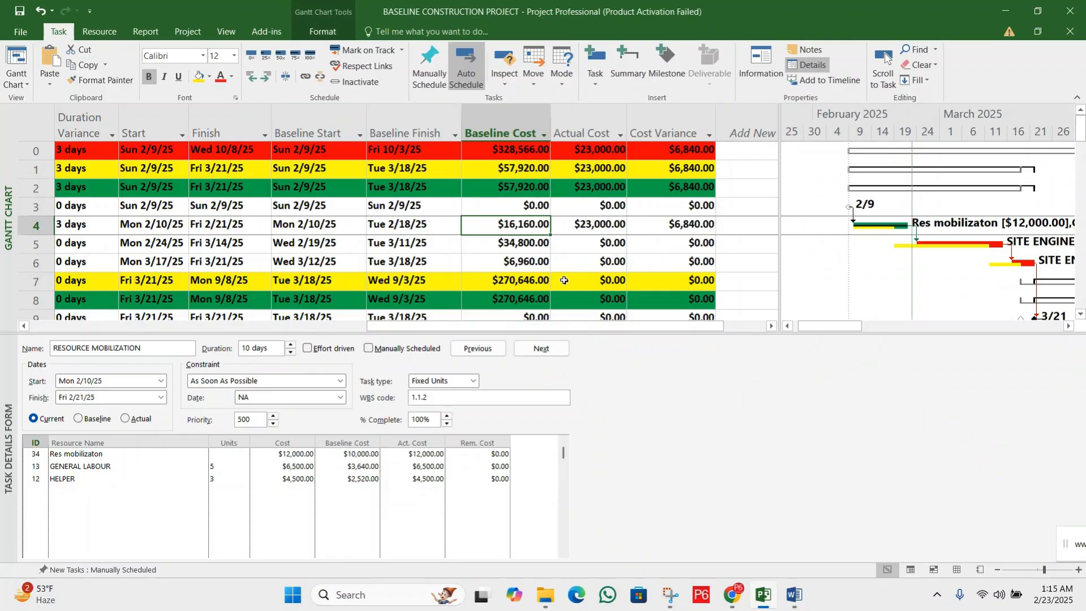
click(600, 224)
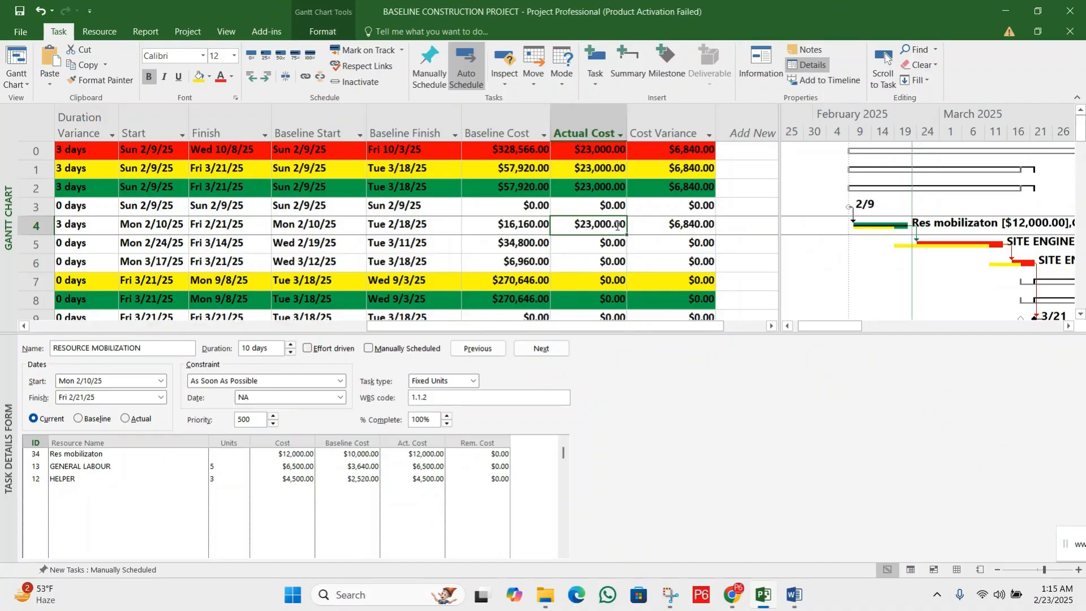
click(659, 225)
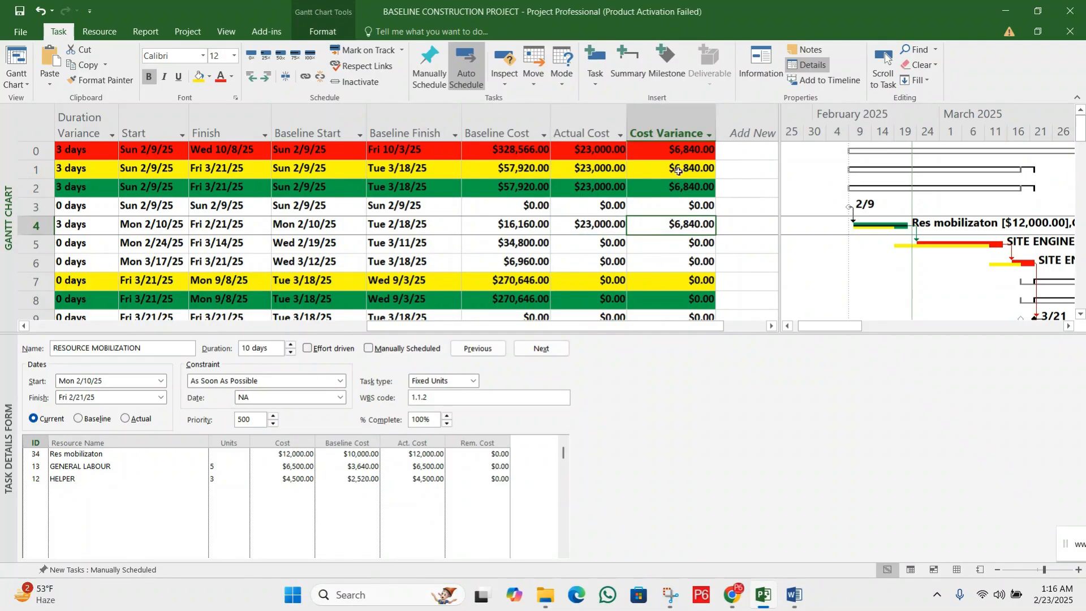
click(685, 149)
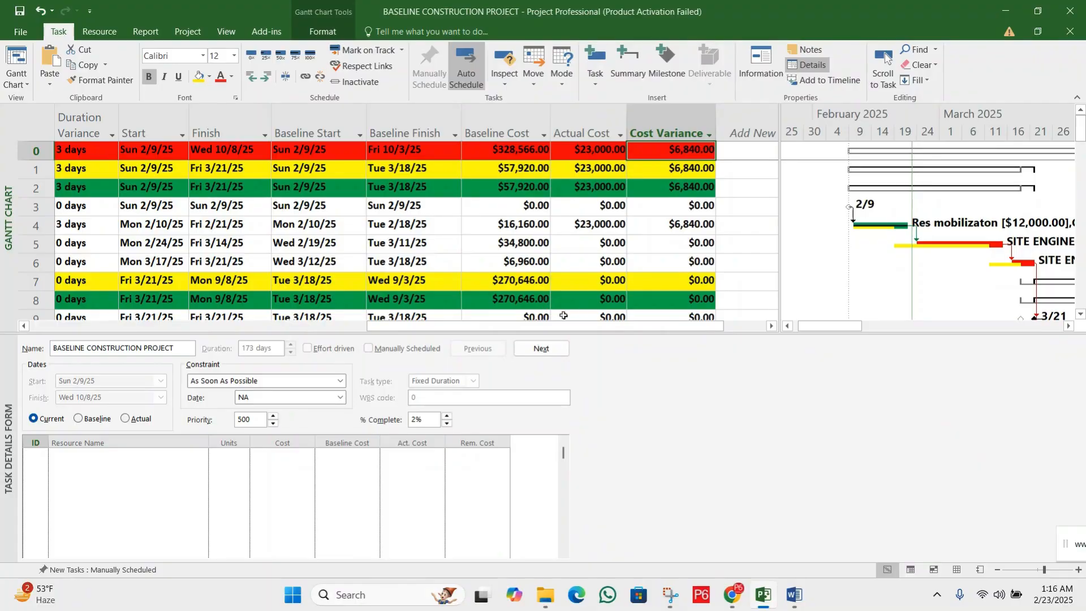
Review RESOURCE MOBILIZATION's percent complete and Actual Duration in the Gantt Chart table
drag(582, 325, 247, 328)
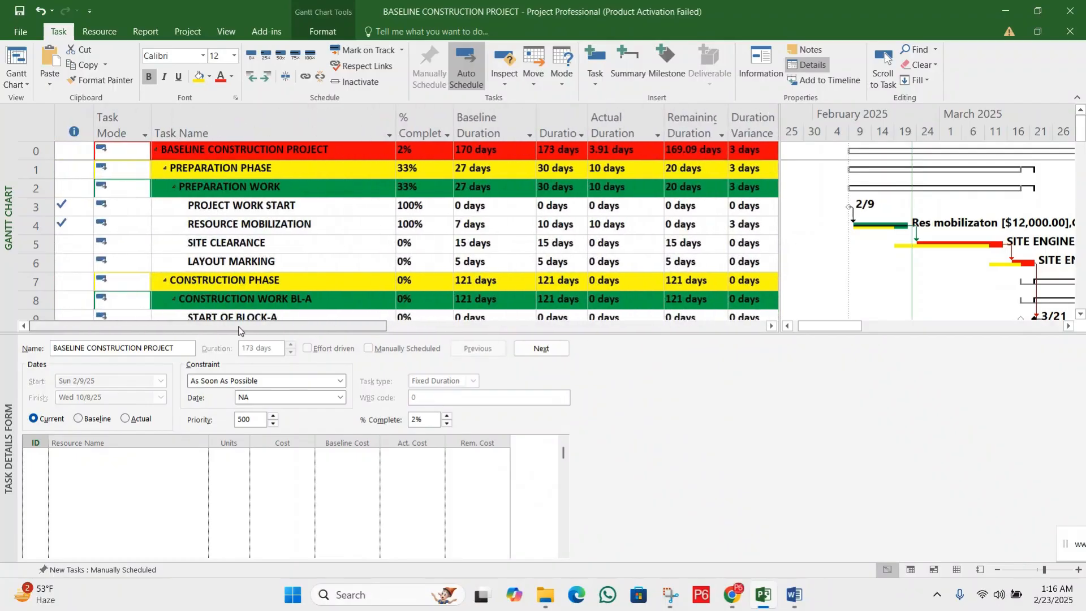
click(307, 222)
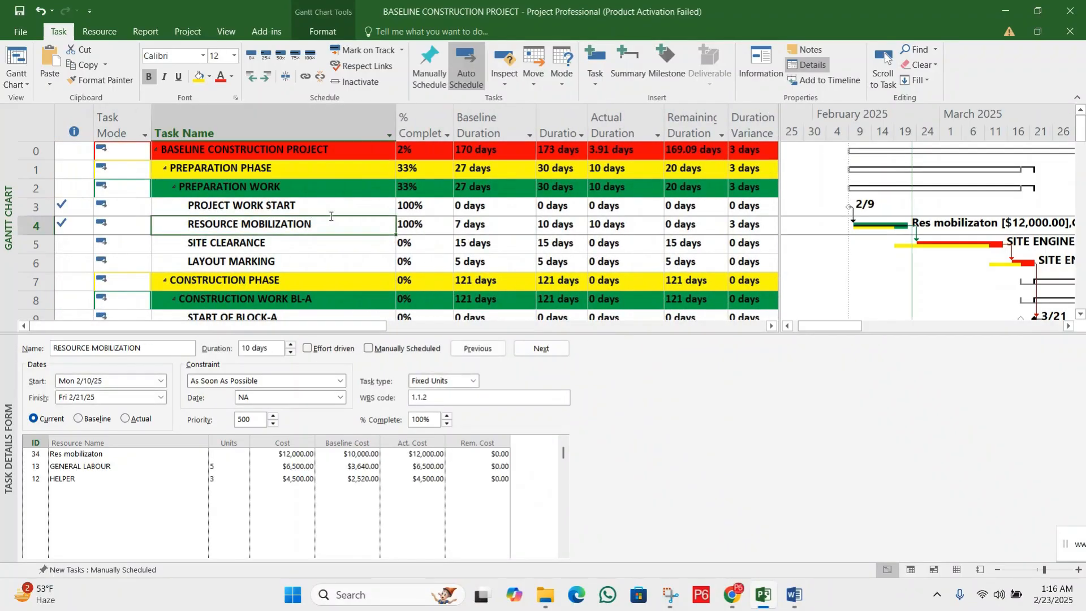
click(422, 223)
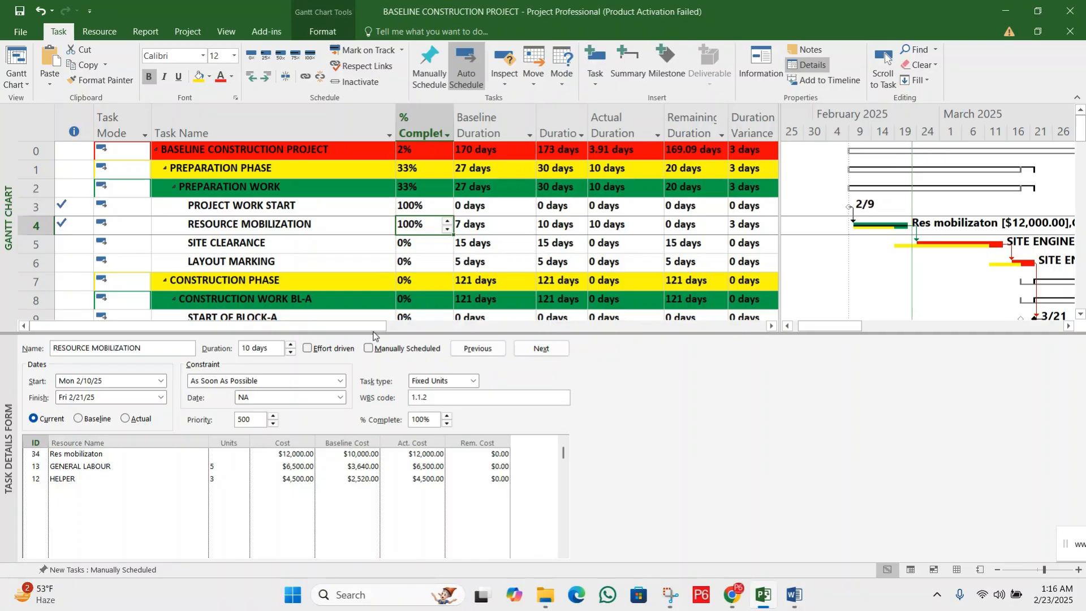
drag(373, 329, 490, 328)
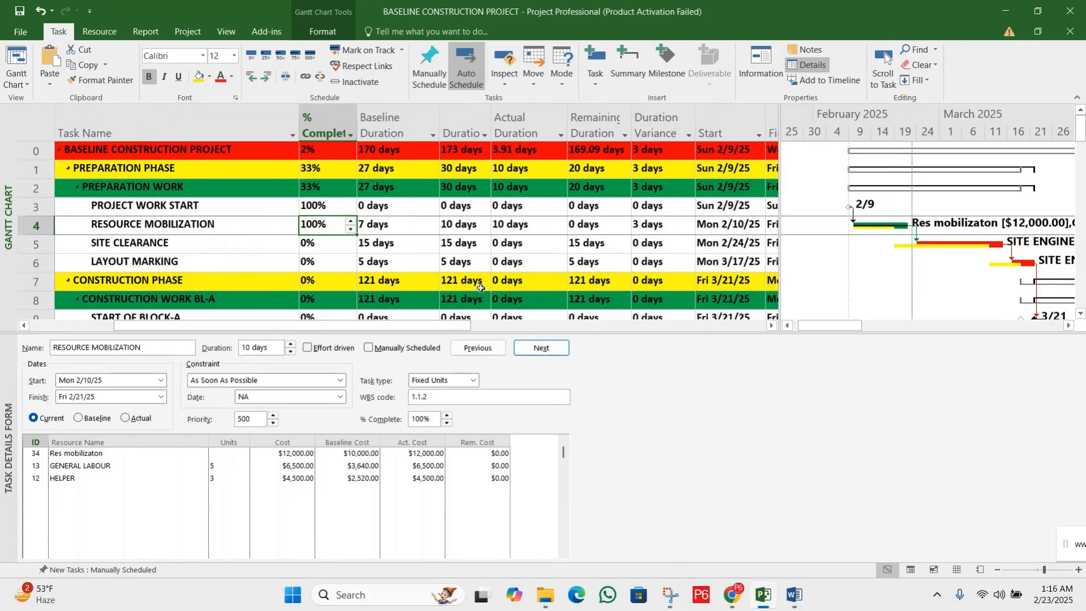
click(519, 224)
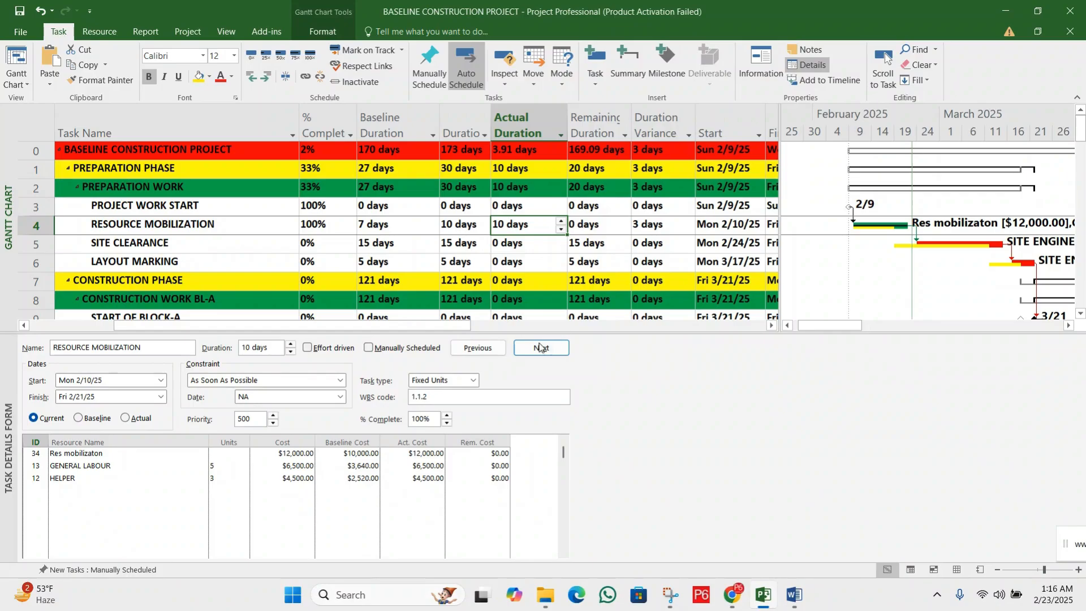
Save the changes to the BASELINE CONSTRUCTION PROJECT file
key(alt+F4)
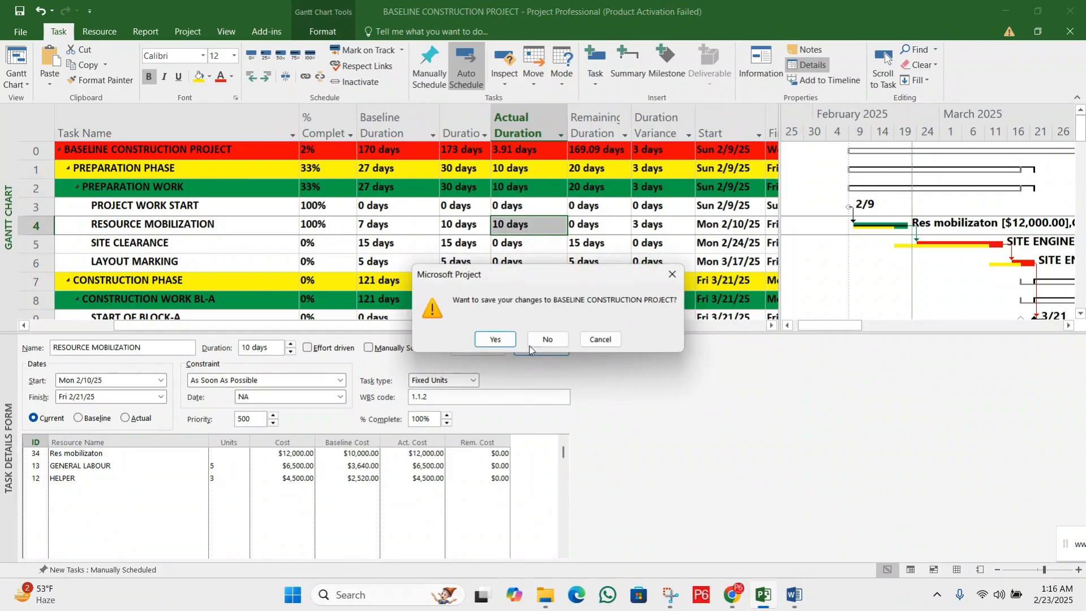
click(495, 340)
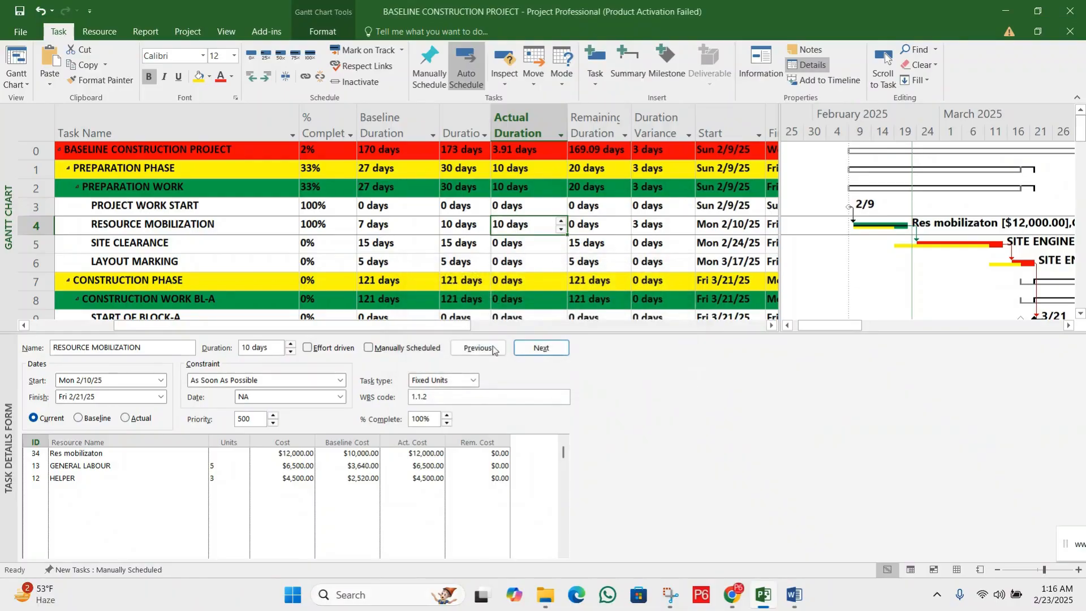
Review the February work and actual work of RESOURCE MOBILIZATION and its assignments in Task Usage, and return to the Gantt Chart
click(24, 84)
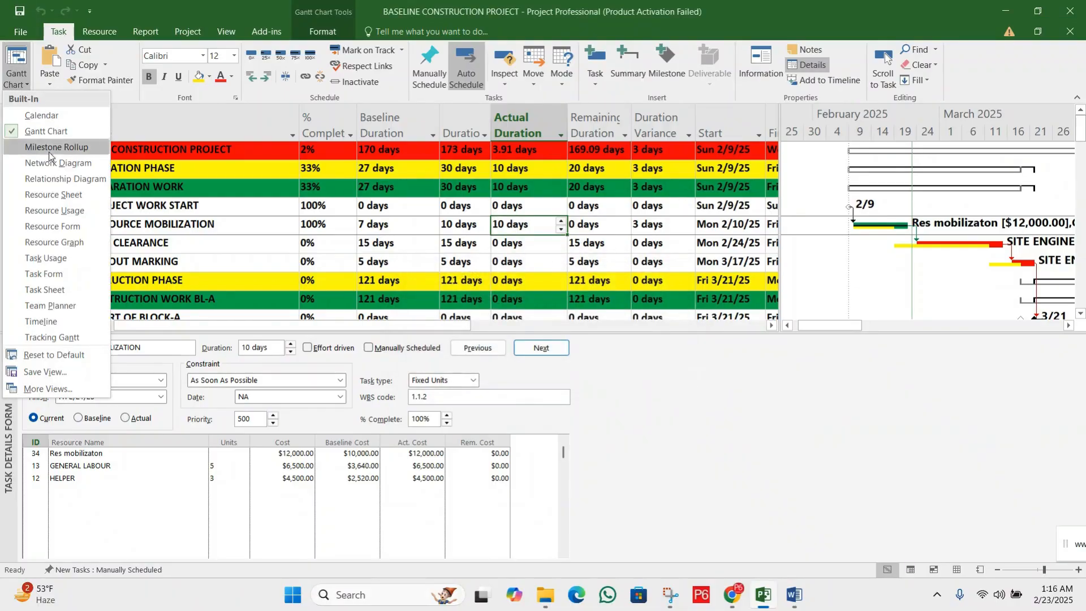
click(70, 257)
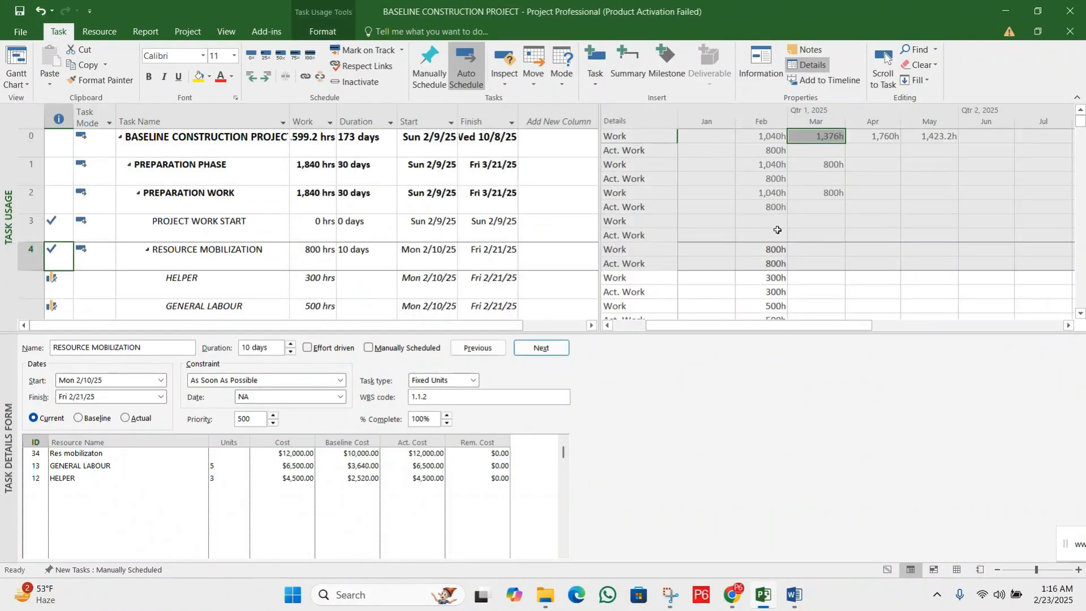
click(751, 262)
click(181, 254)
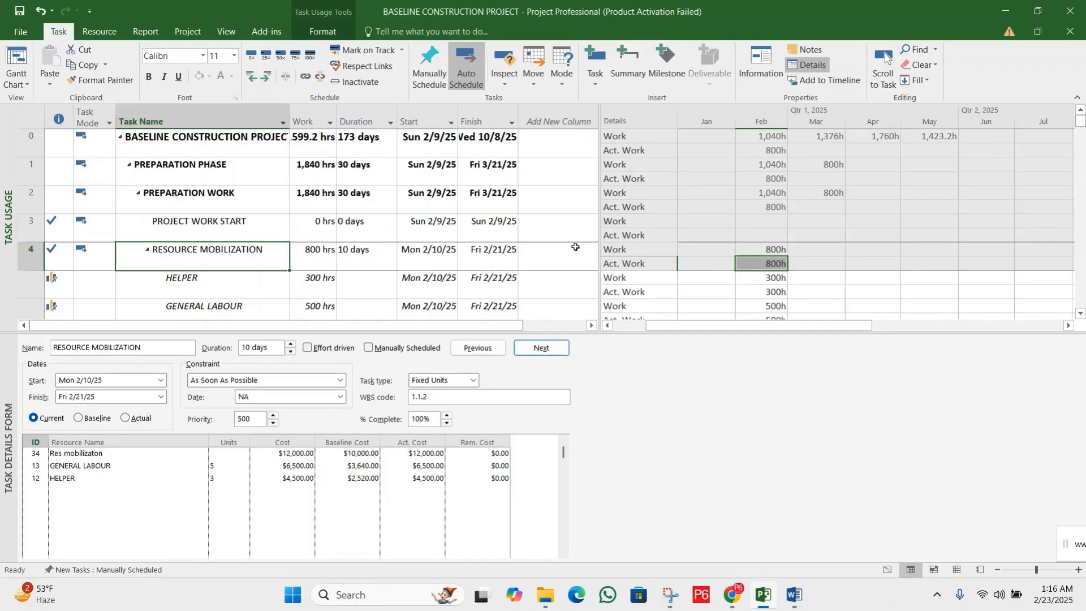
click(650, 293)
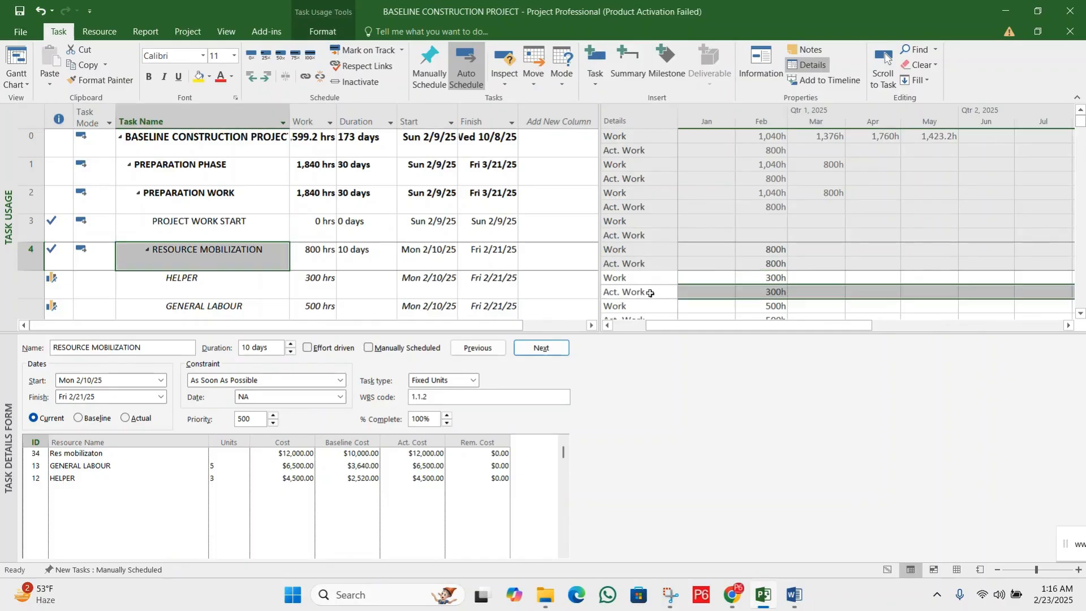
right_click(659, 262)
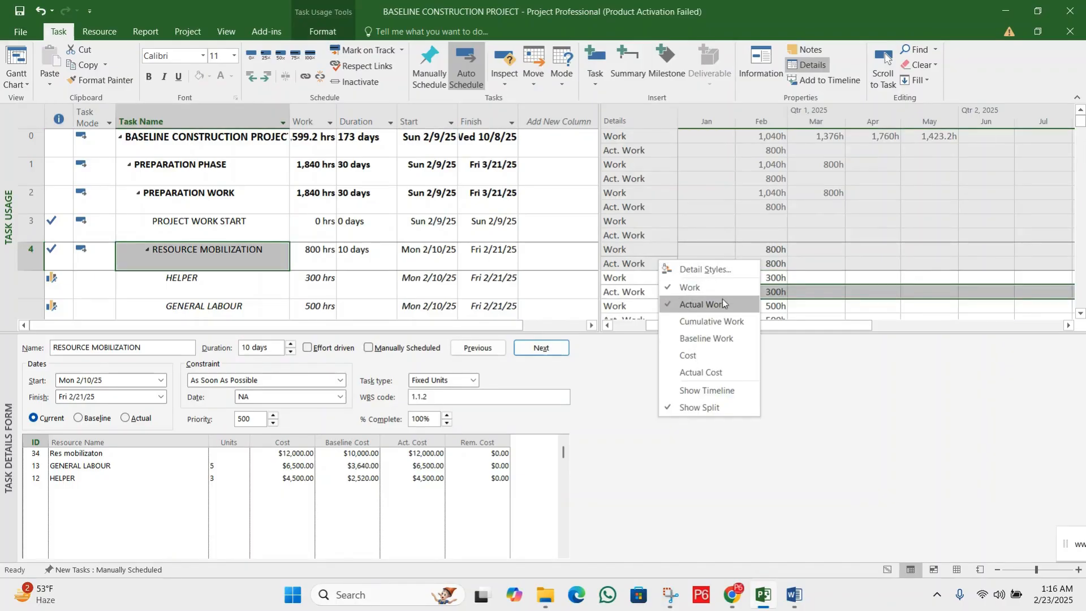
click(863, 290)
click(773, 306)
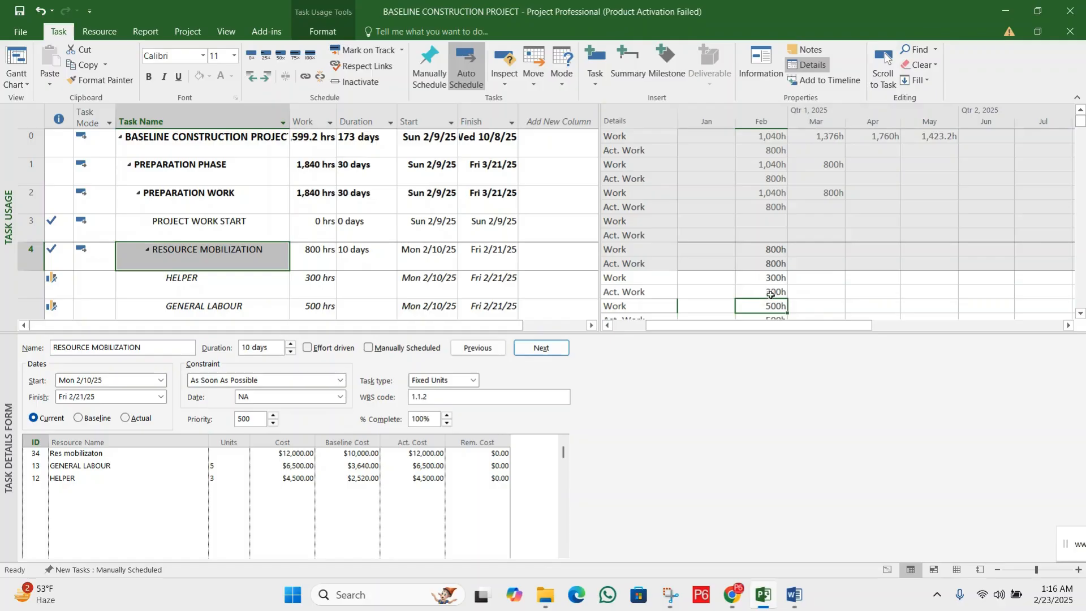
click(775, 291)
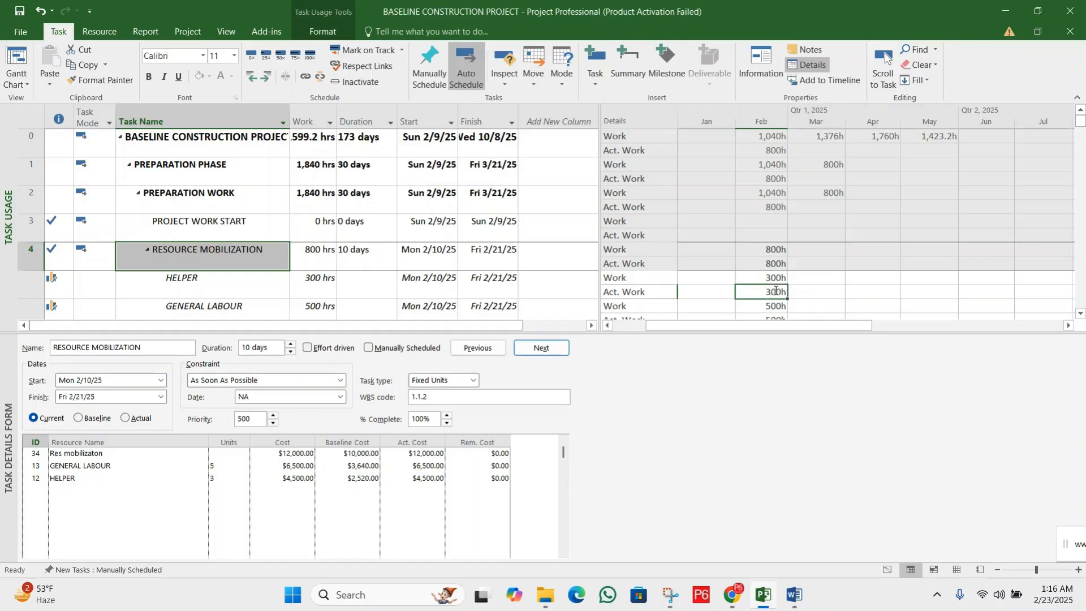
click(17, 82)
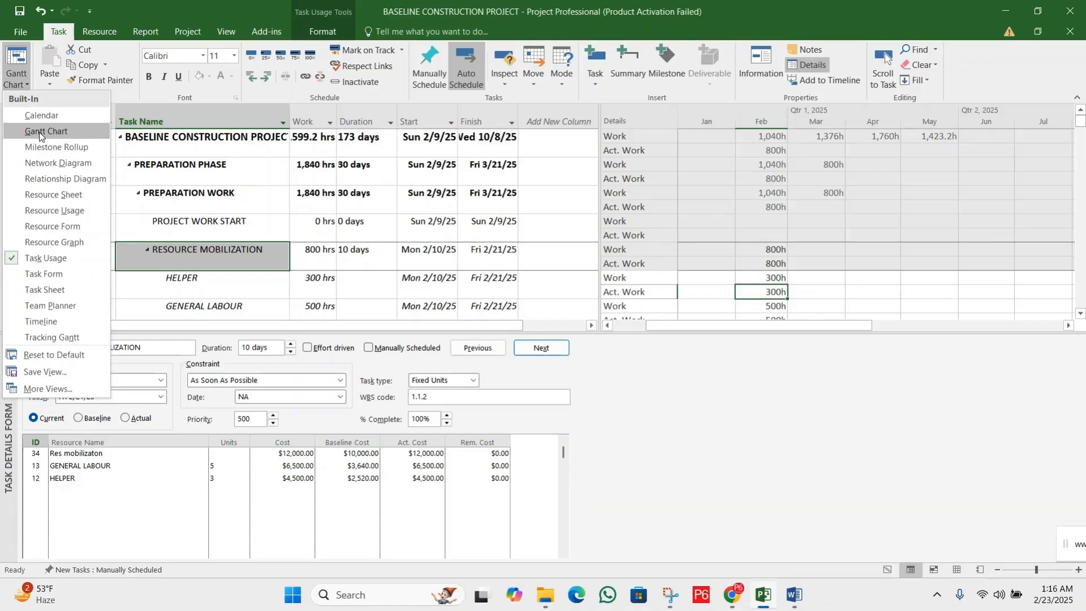
click(39, 131)
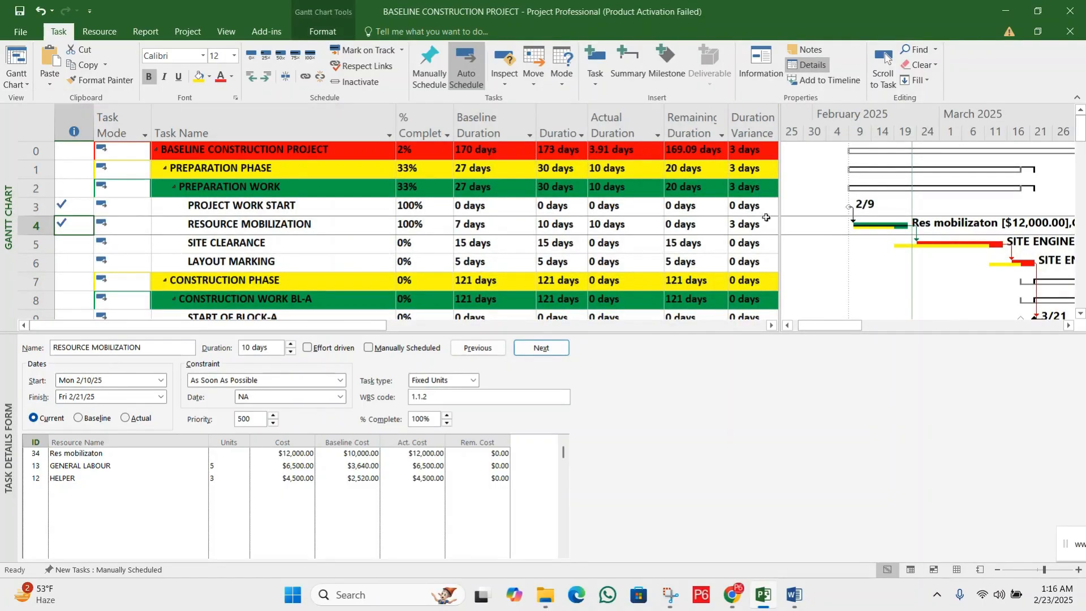
Review the actual cost of Res mobilizaton in RESOURCE MOBILIZATION's cost details
right_click(668, 388)
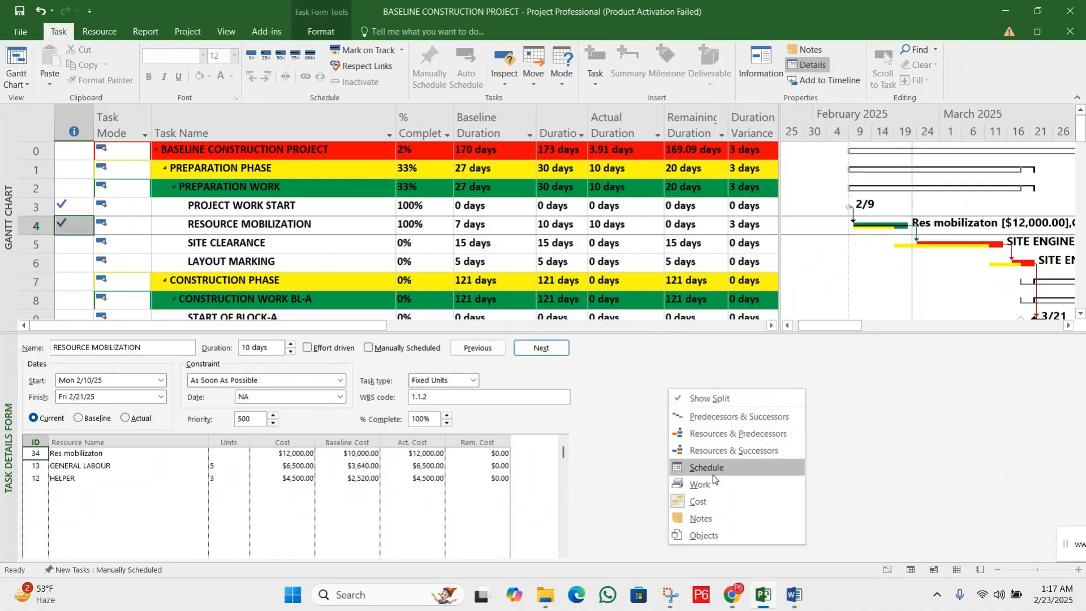
right_click(636, 368)
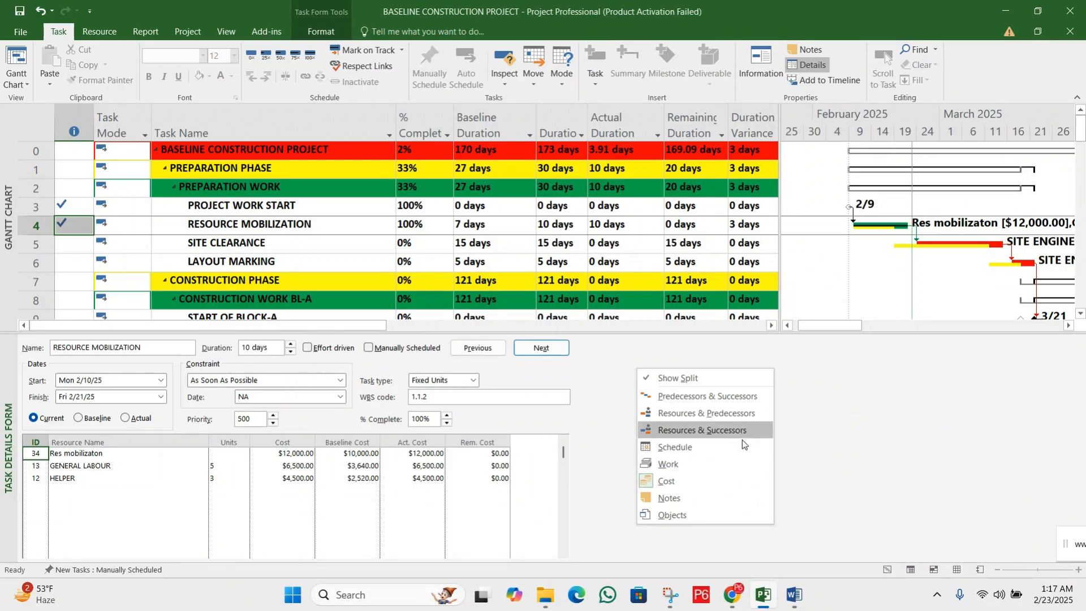
click(684, 479)
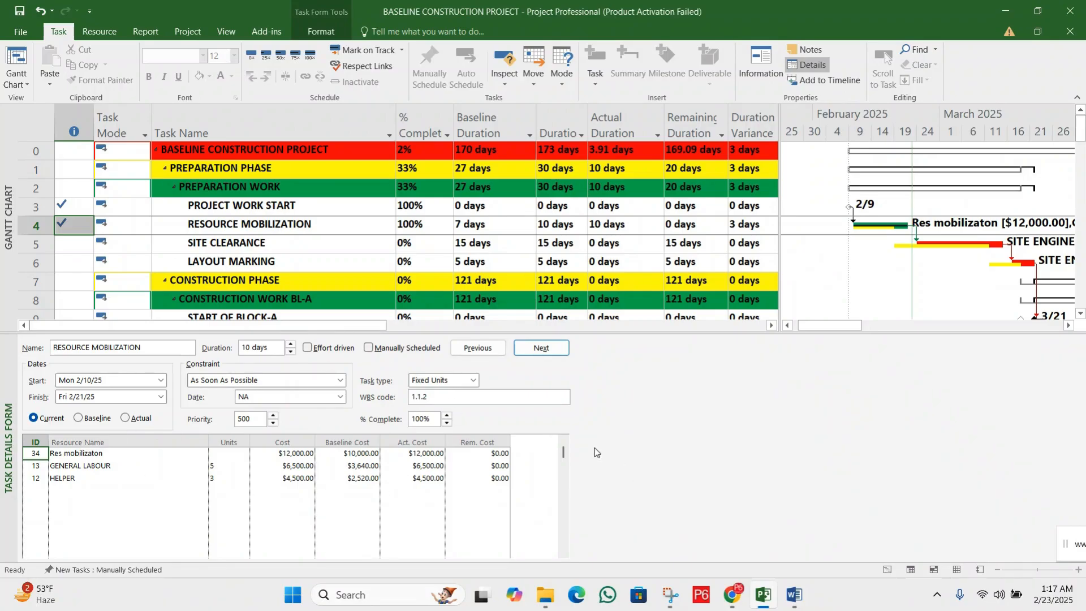
click(418, 453)
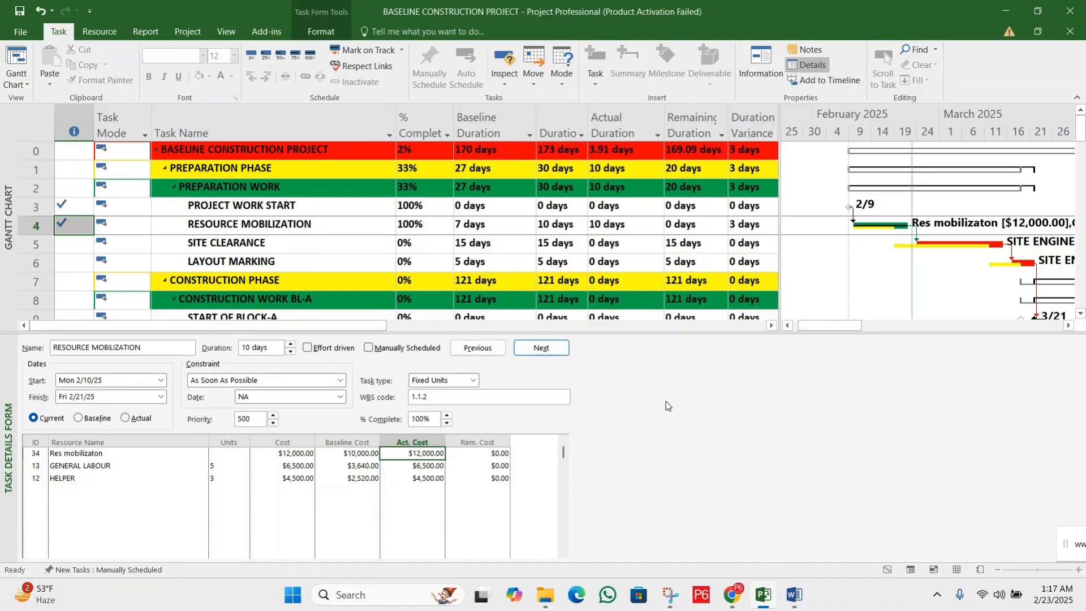
Compare the percent complete of RESOURCE MOBILIZATION and SITE CLEARANCE with PREPARATION WORK, PREPARATION PHASE and the whole project
click(449, 226)
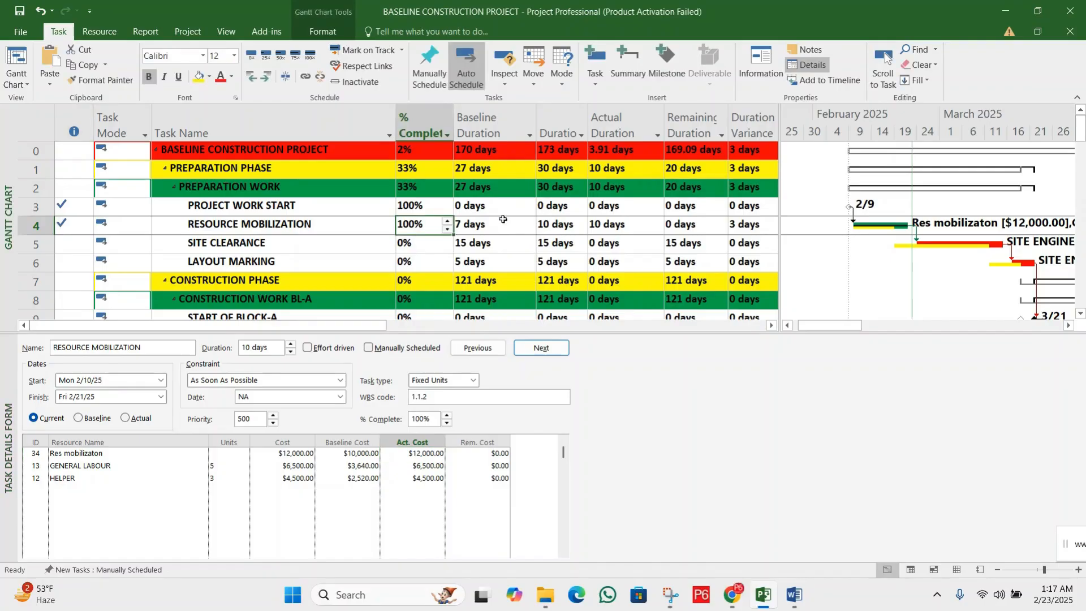
click(410, 167)
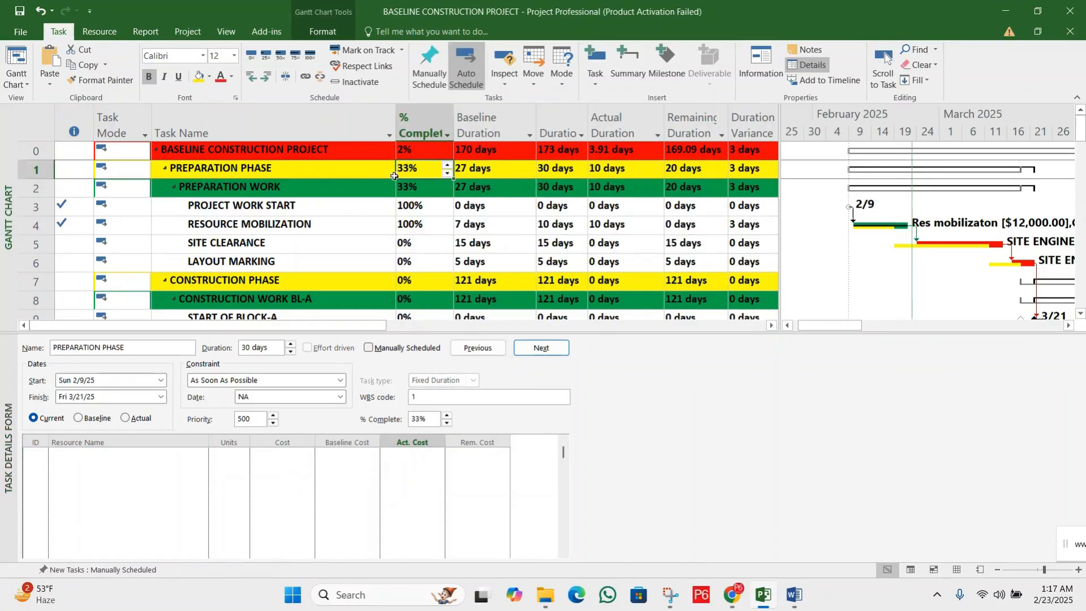
click(414, 149)
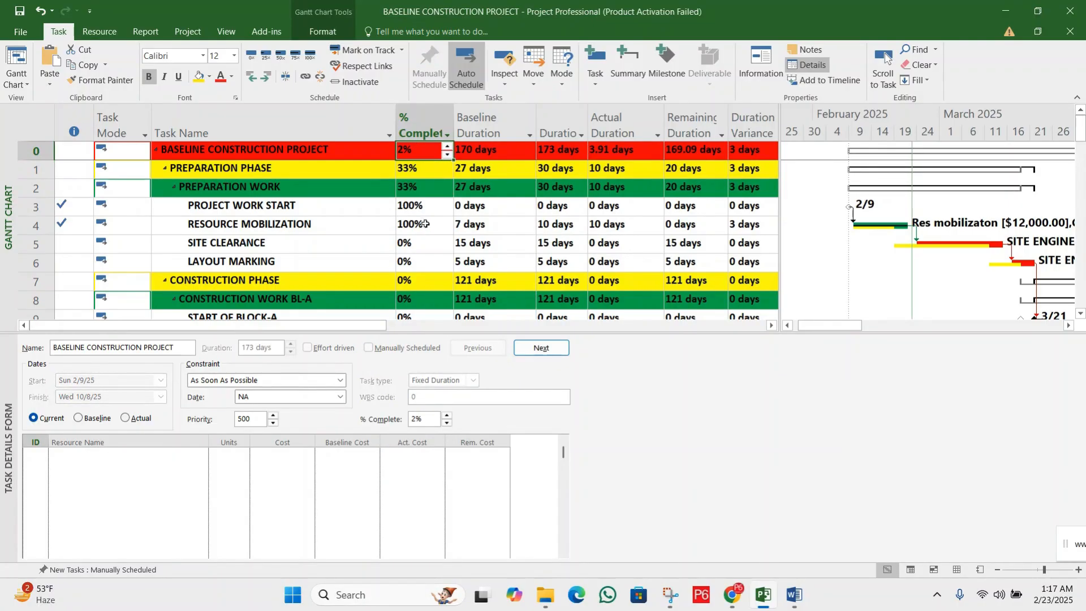
click(426, 242)
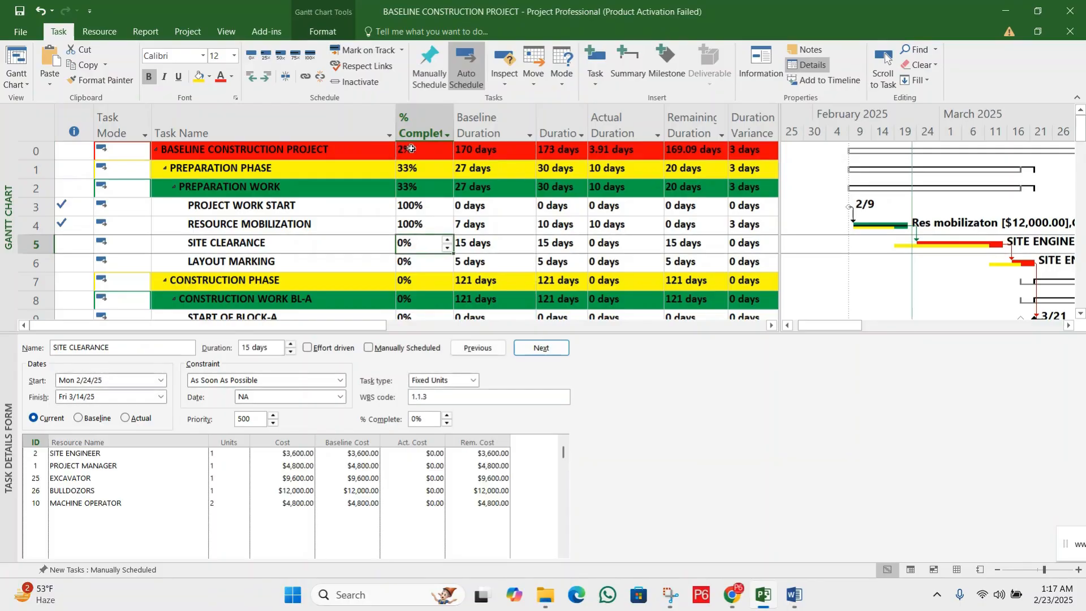
click(412, 148)
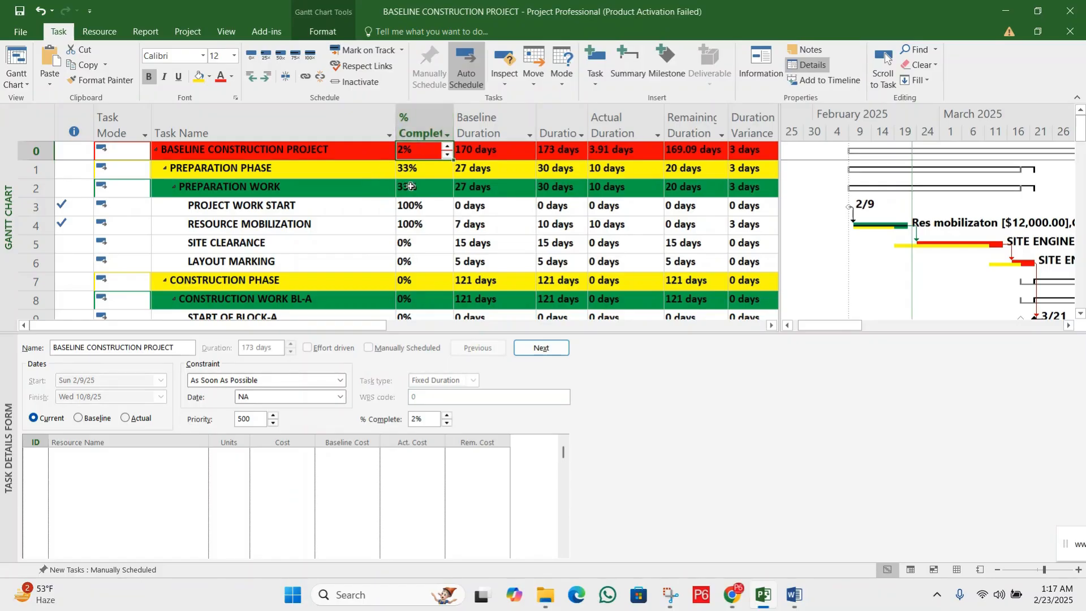
click(411, 186)
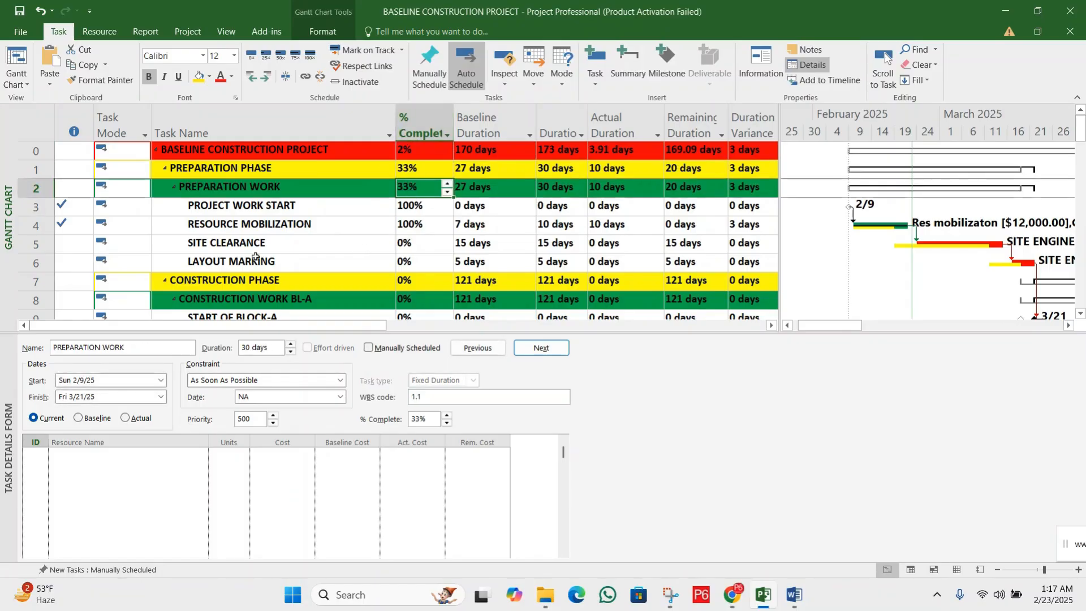
Hide the task details form below the Gantt Chart and mark SITE CLEARANCE as 100% complete
drag(367, 327, 419, 325)
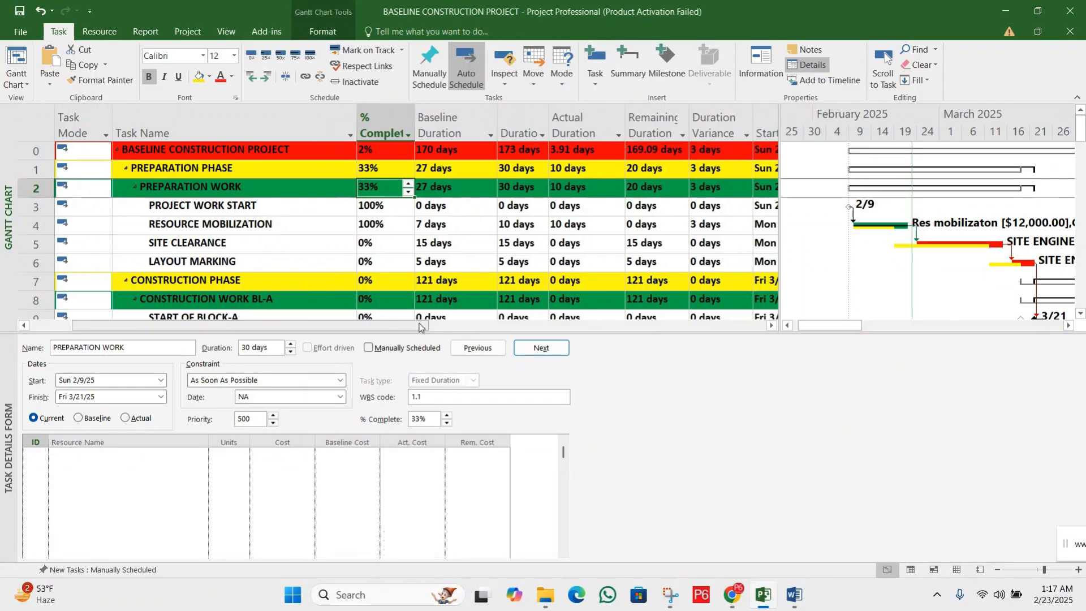
click(816, 66)
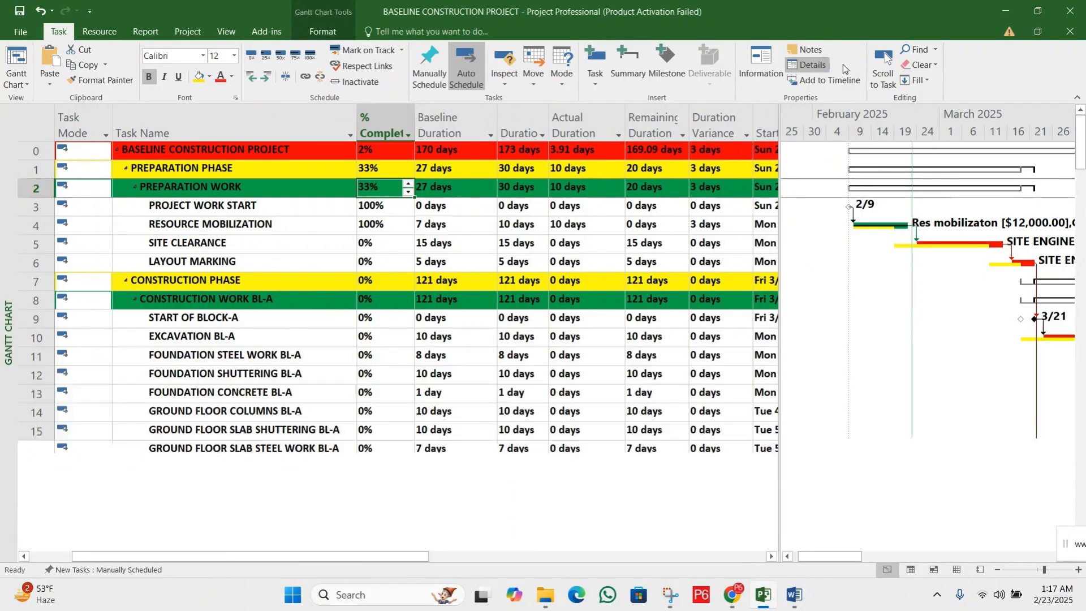
click(204, 241)
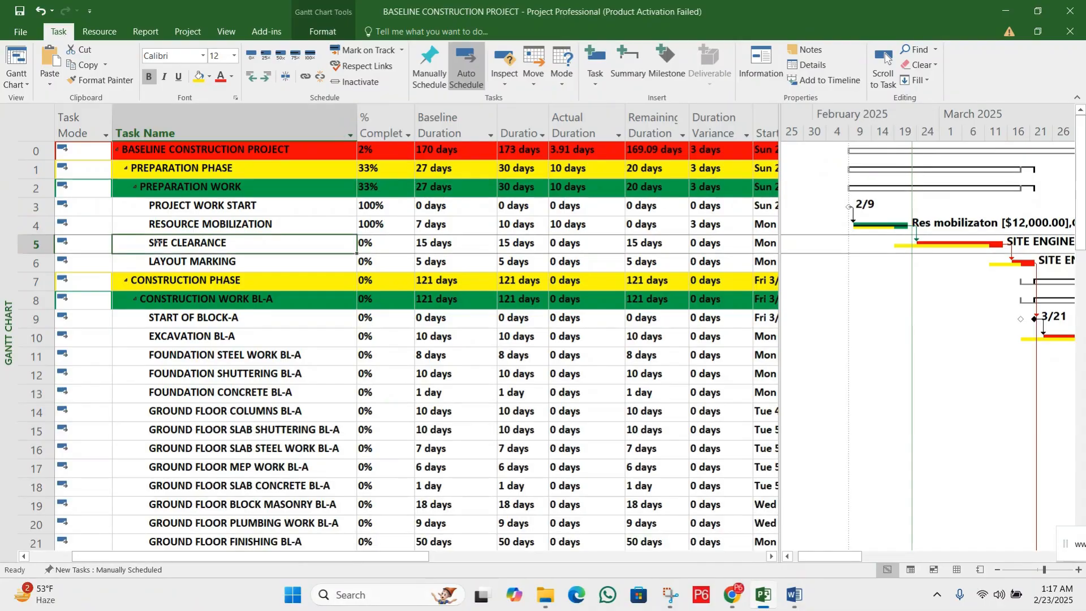
click(380, 246)
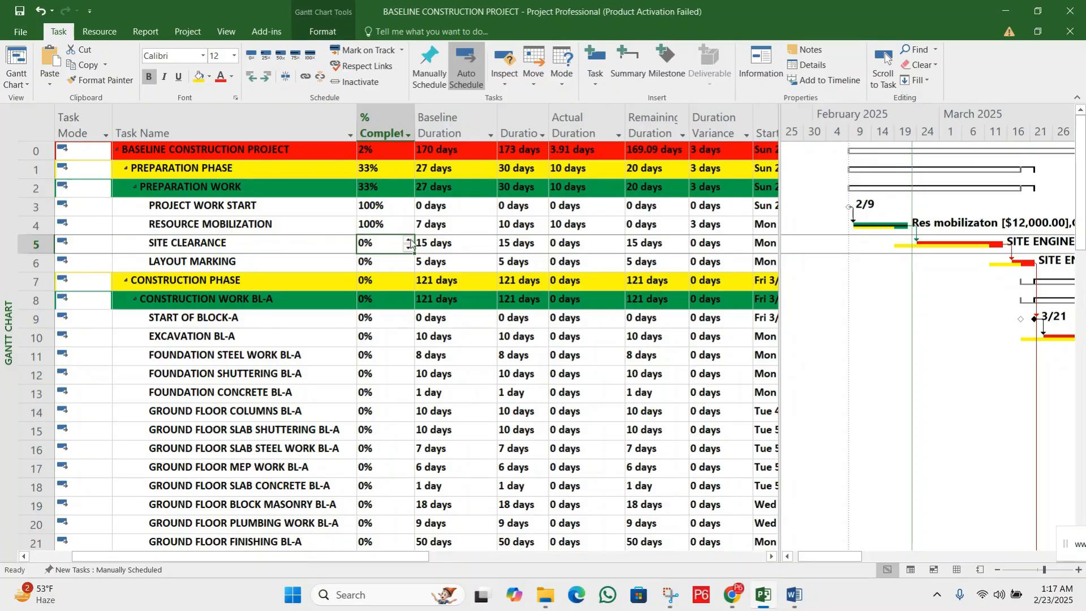
click(308, 54)
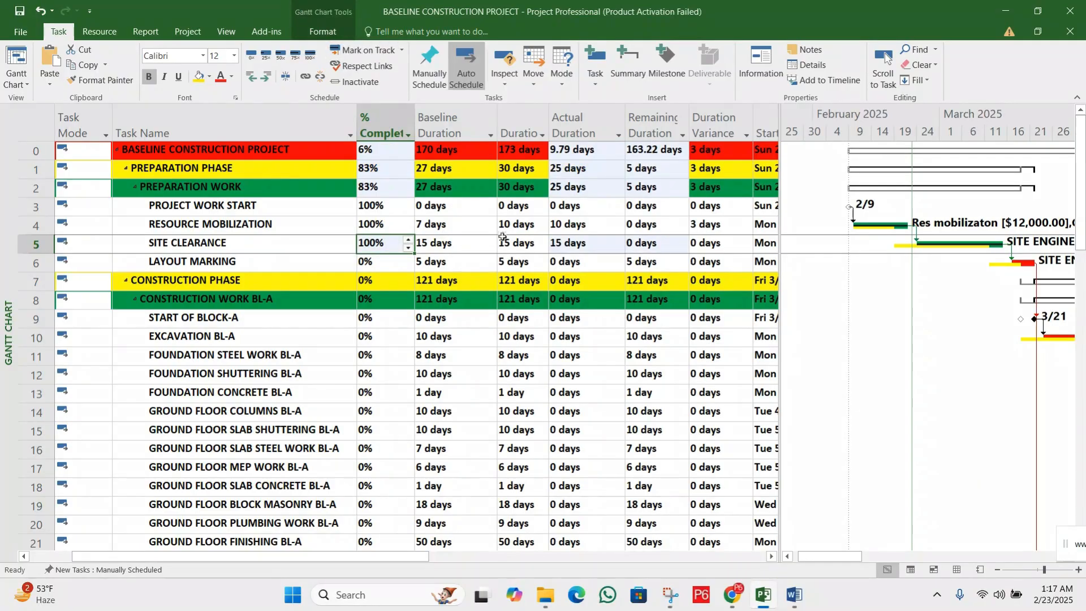
Set the Actual Duration of SITE CLEARANCE to 17 days
click(519, 246)
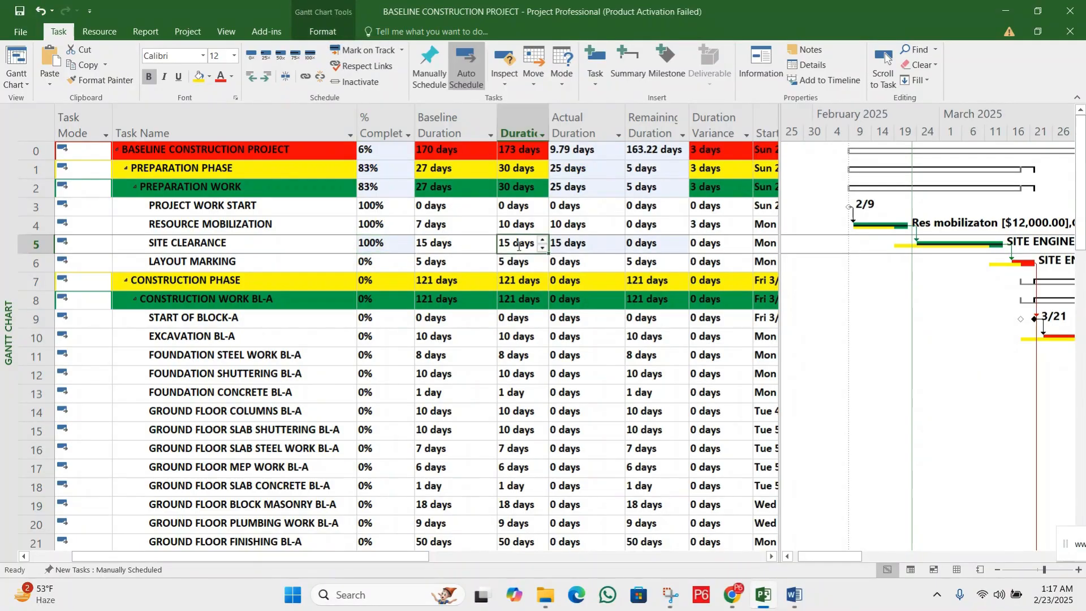
click(568, 247)
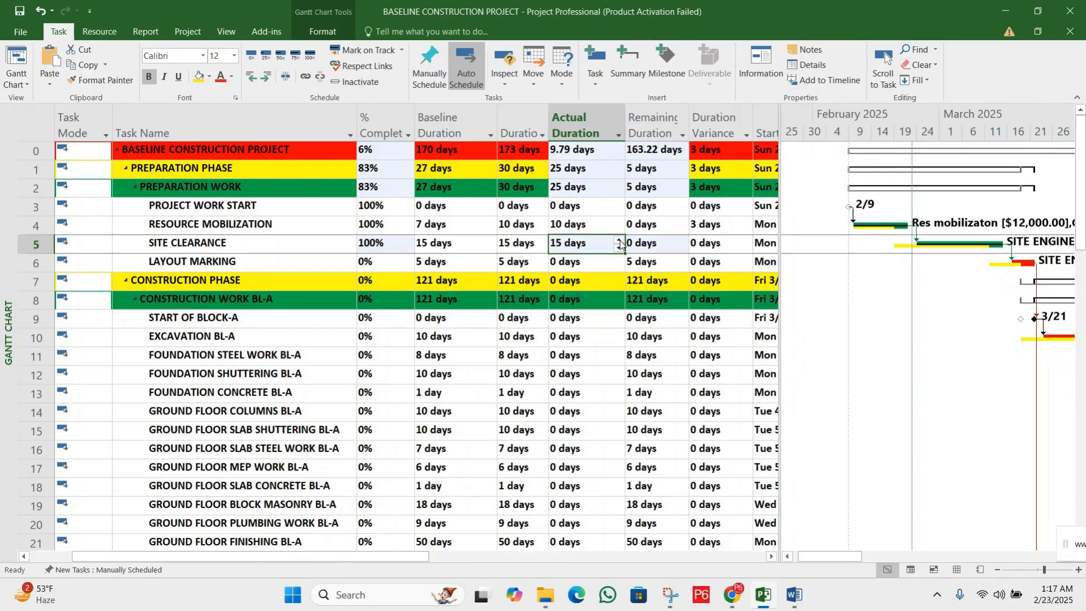
click(620, 242)
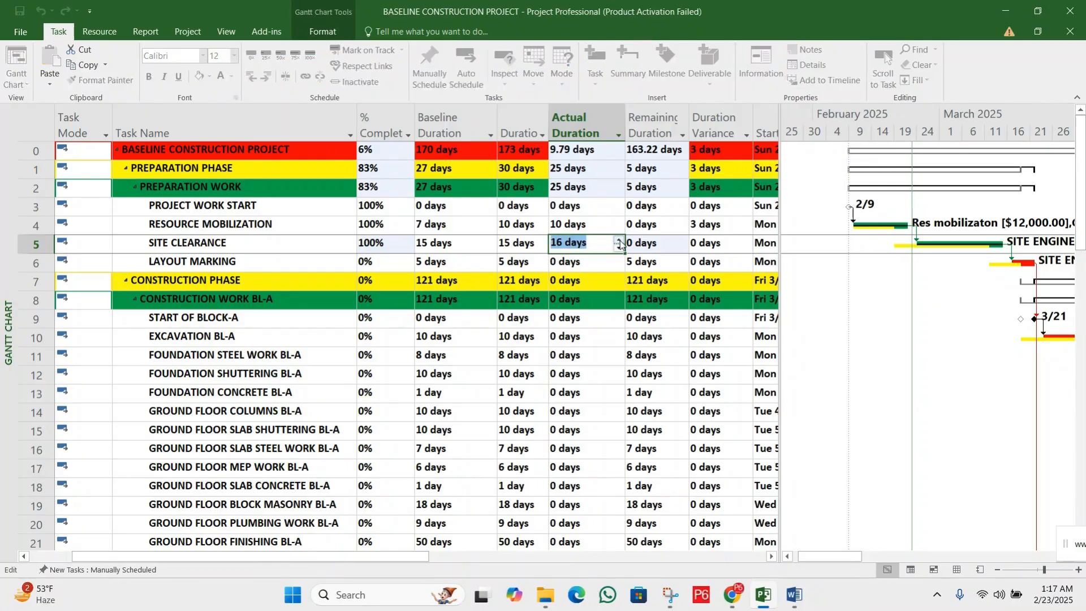
click(620, 241)
click(648, 242)
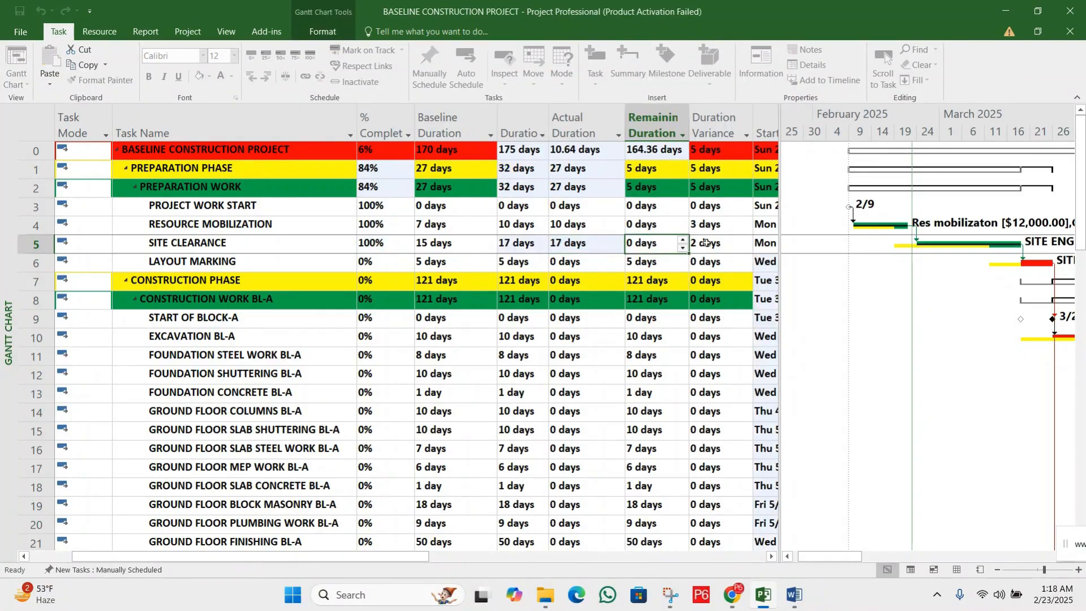
Compare the Duration Variance of RESOURCE MOBILIZATION and SITE CLEARANCE with that of the whole project
click(723, 242)
click(723, 227)
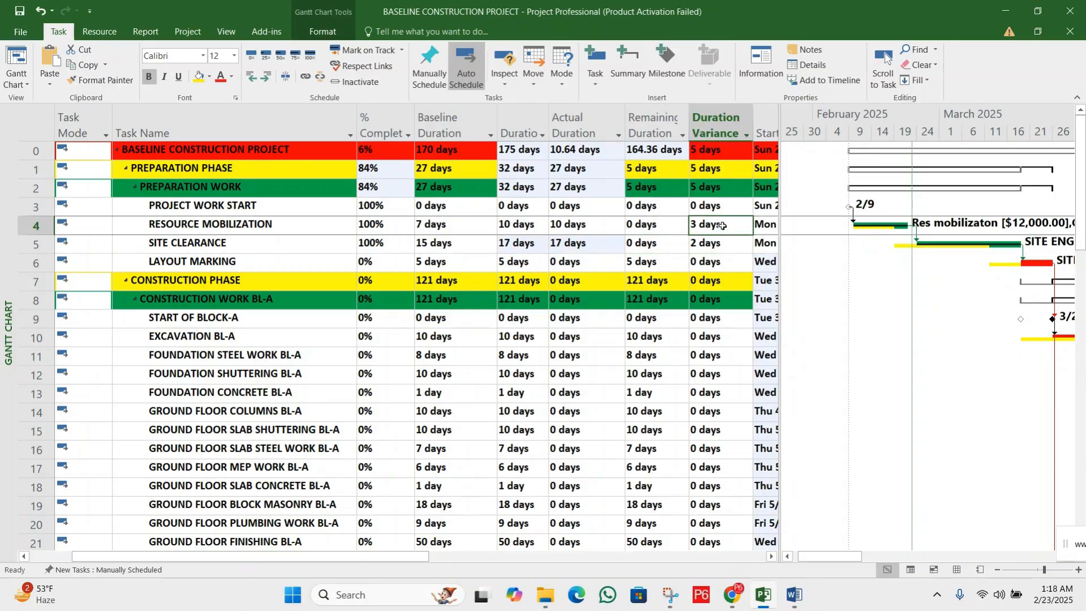
click(719, 240)
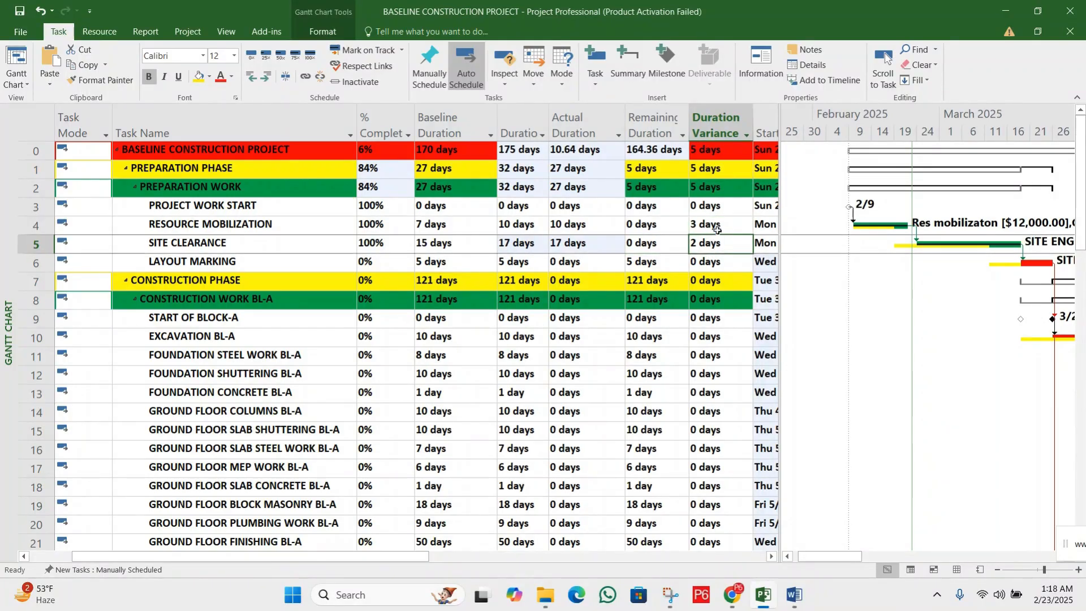
click(718, 228)
click(713, 242)
click(713, 230)
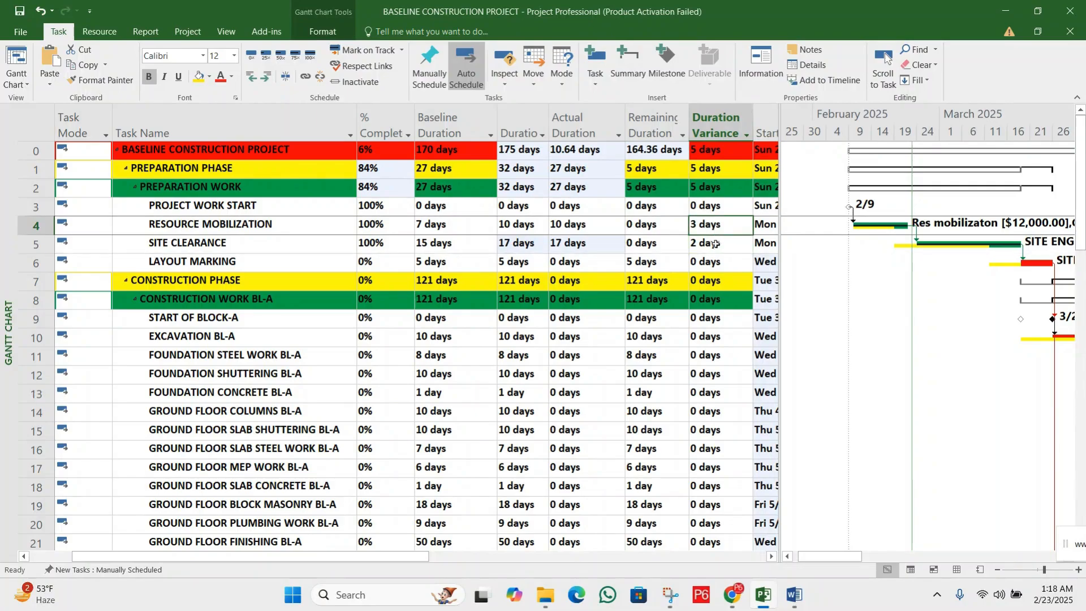
click(714, 242)
click(720, 227)
click(721, 245)
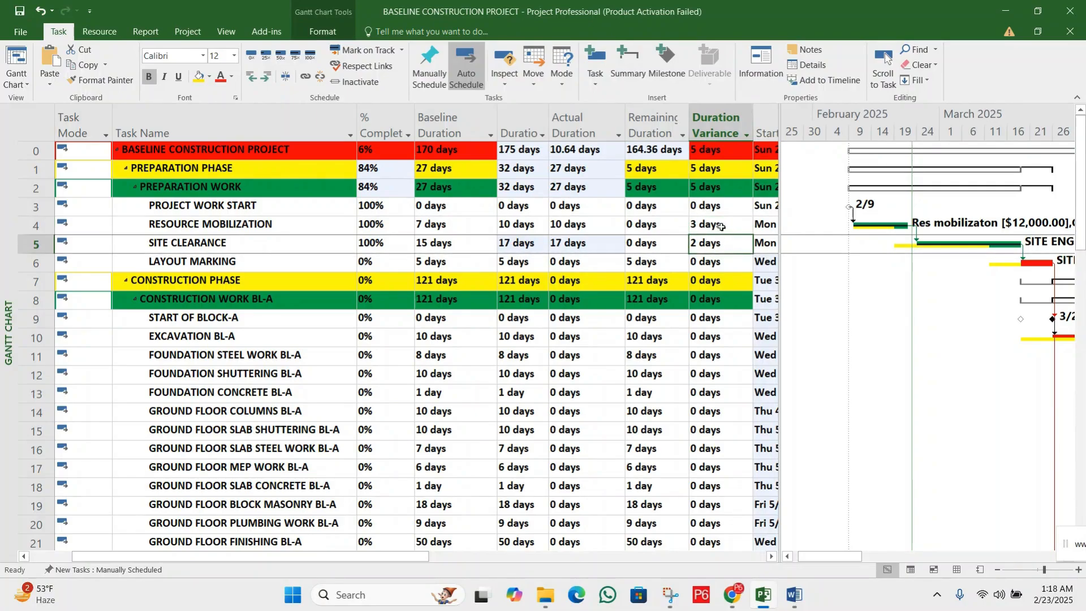
click(720, 229)
click(716, 244)
click(713, 151)
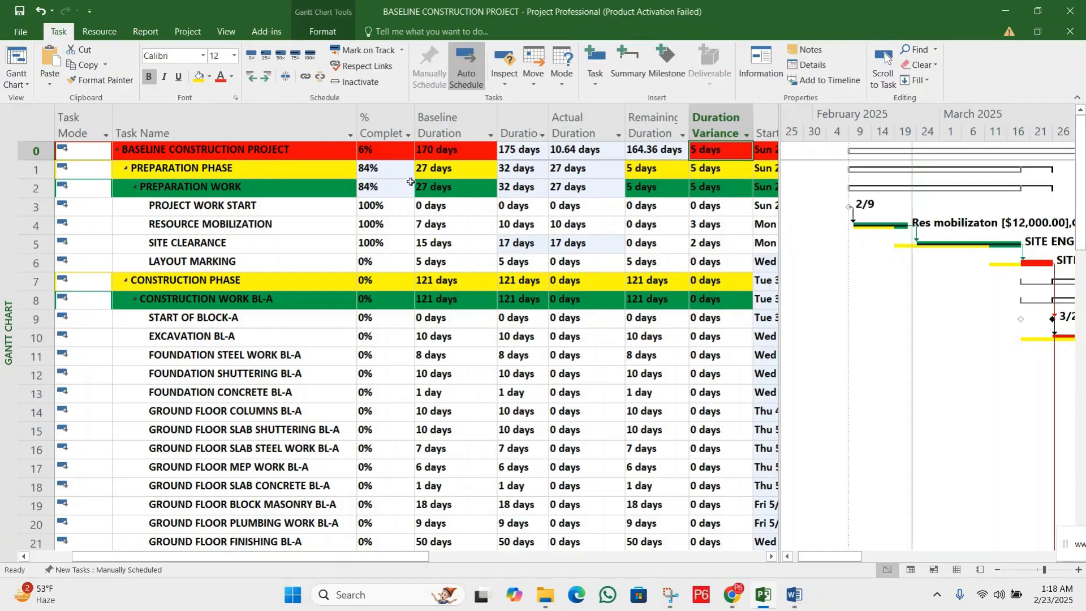
Compare the project's Baseline Duration with the current durations, and SITE CLEARANCE's Baseline Duration with its Duration and Actual Duration
click(451, 151)
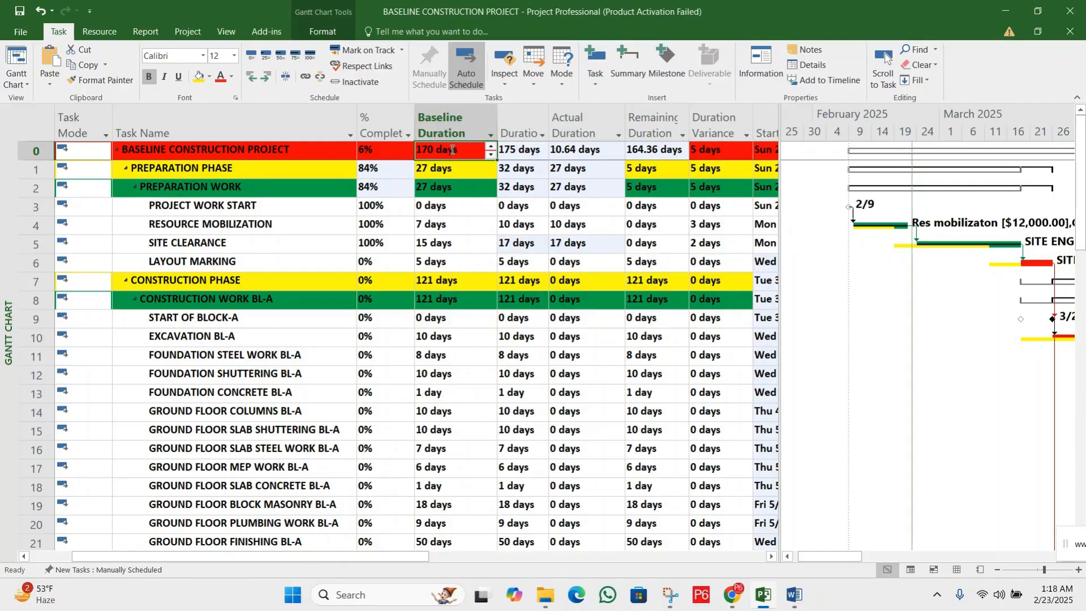
click(438, 116)
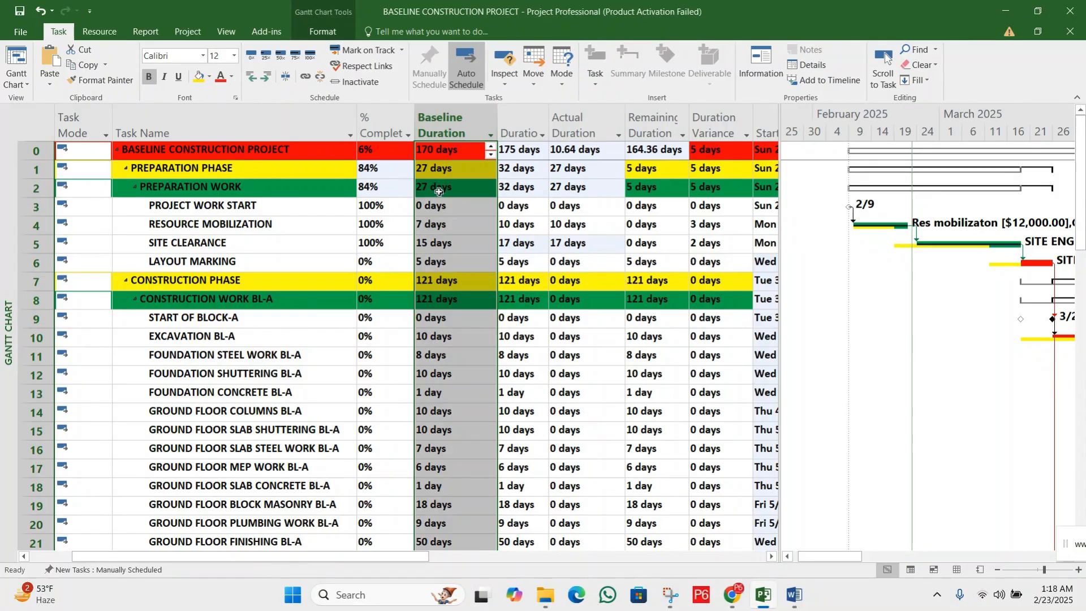
click(520, 126)
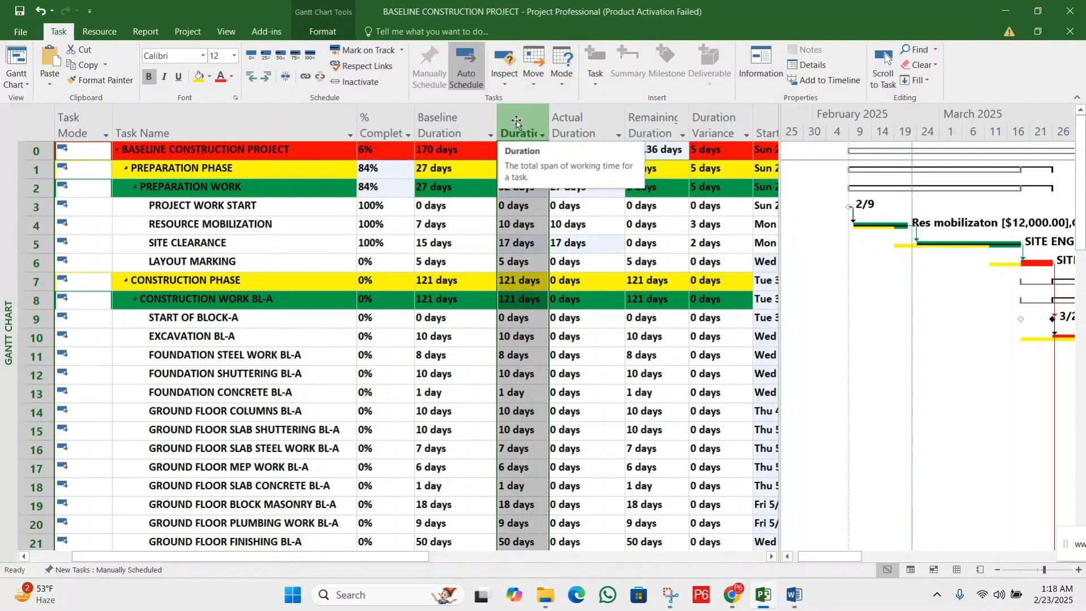
click(520, 226)
click(520, 245)
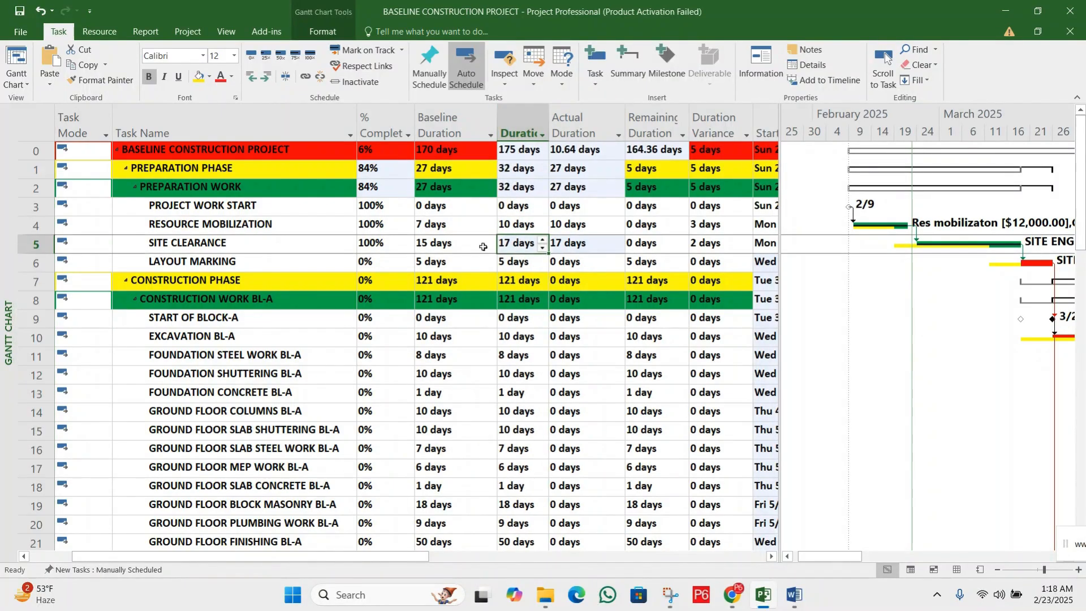
click(483, 247)
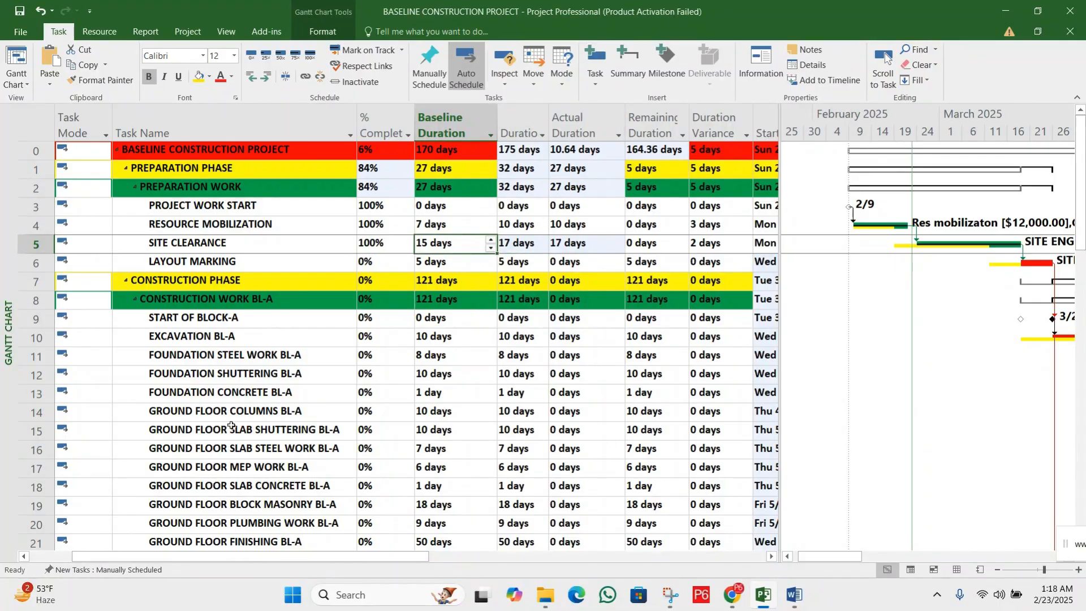
click(518, 239)
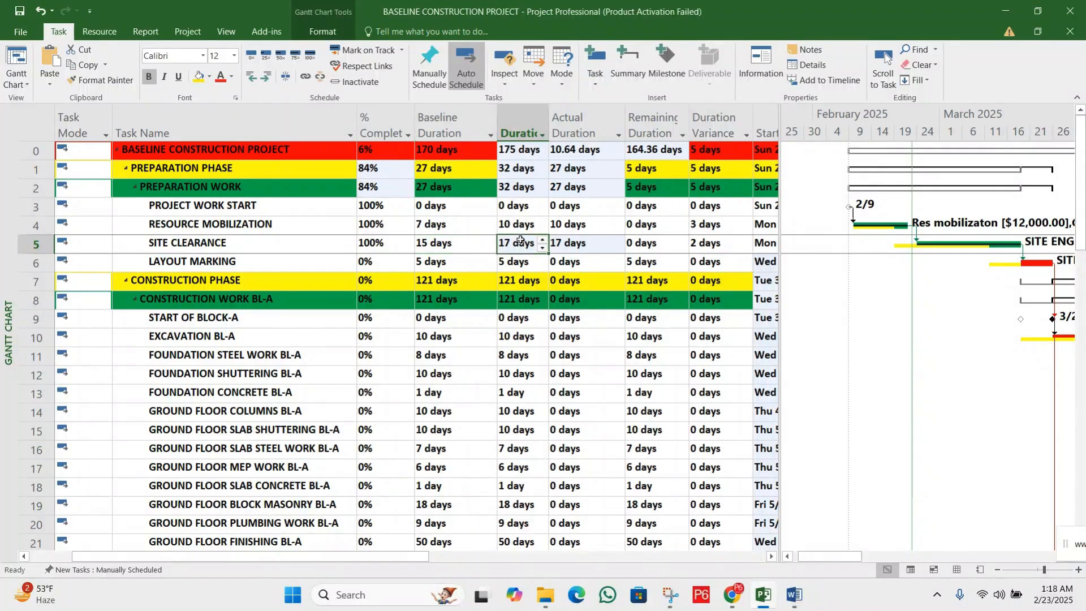
click(571, 245)
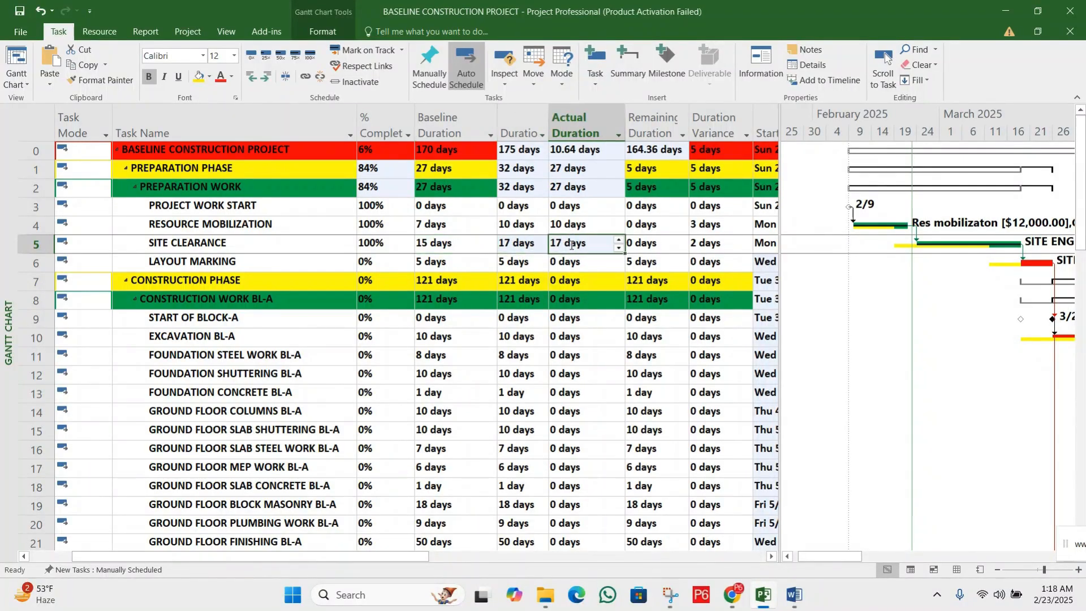
click(470, 246)
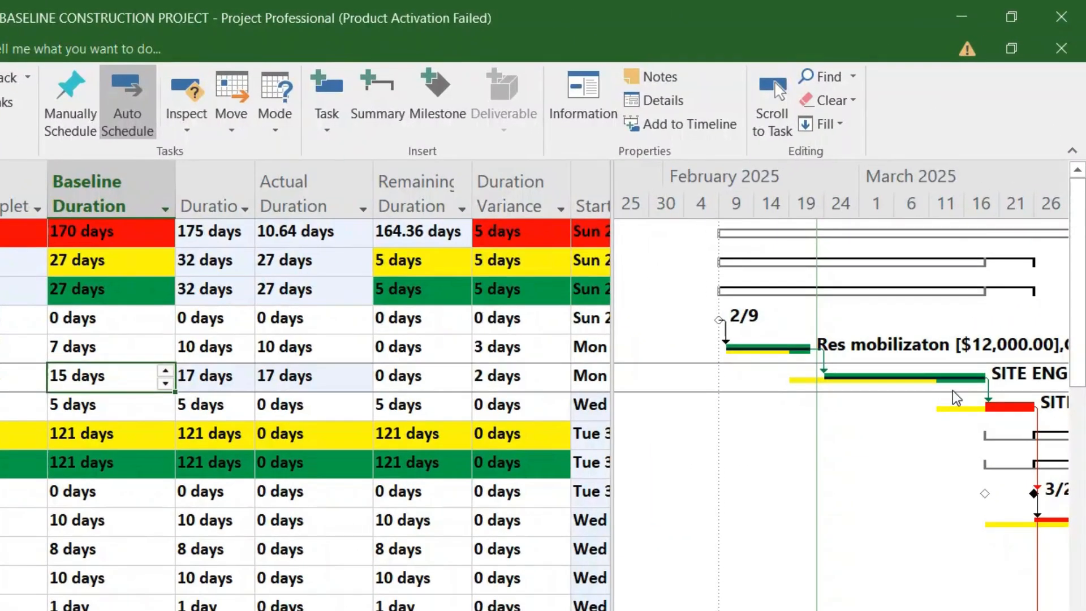
click(270, 373)
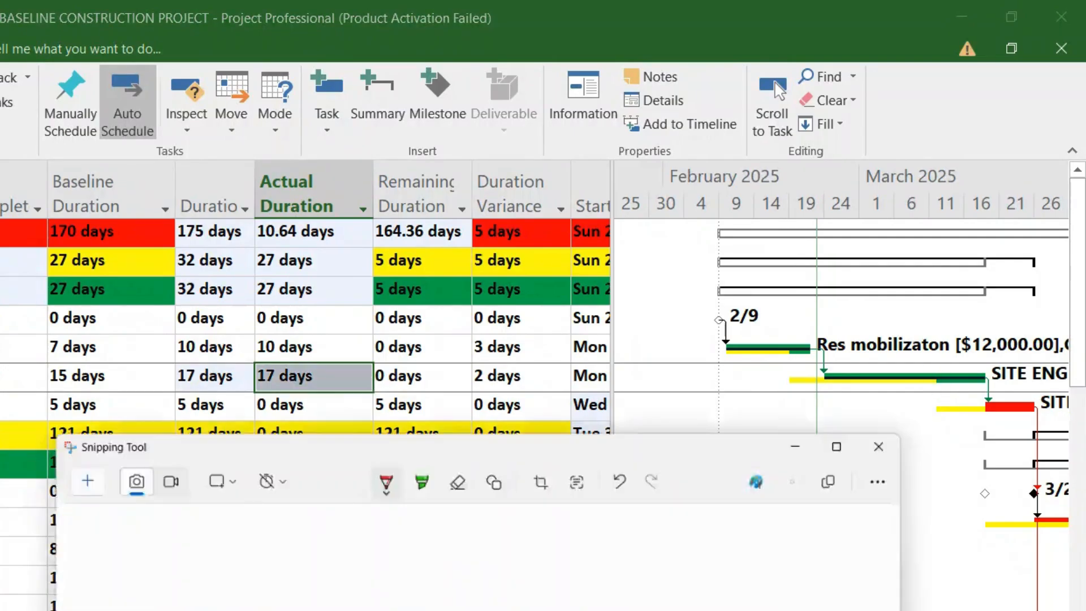
Switch to Snipping Tool and capture the Gantt chart area around the RESOURCE MOBILIZATION and SITE CLEARANCE bars
click(7, 393)
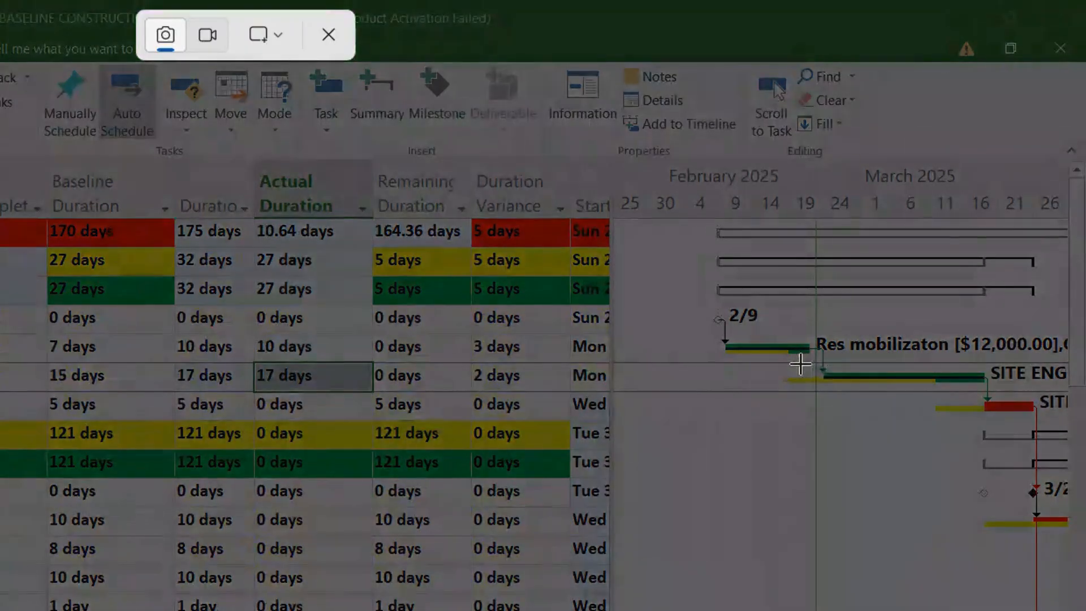
drag(702, 279, 890, 423)
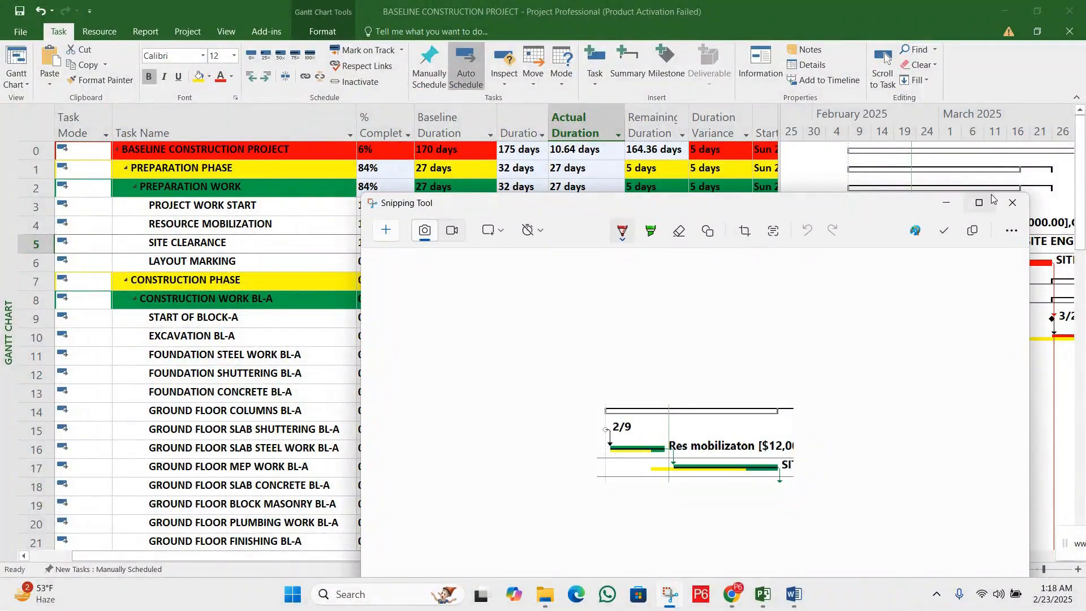
Mark the extended end of the SITE CLEARANCE bar in red on the snip and return to the construction project in Microsoft Project
click(991, 201)
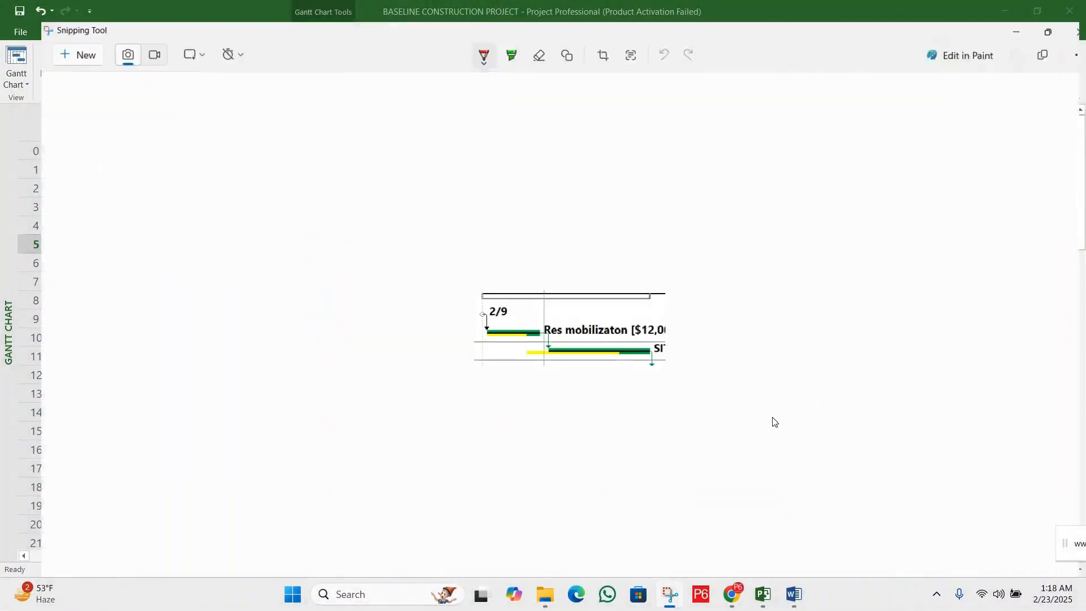
mouse_move(596, 331)
mouse_down()
mouse_move(599, 346)
mouse_move(615, 335)
mouse_move(629, 346)
mouse_move(599, 346)
mouse_move(660, 320)
mouse_move(758, 327)
mouse_up()
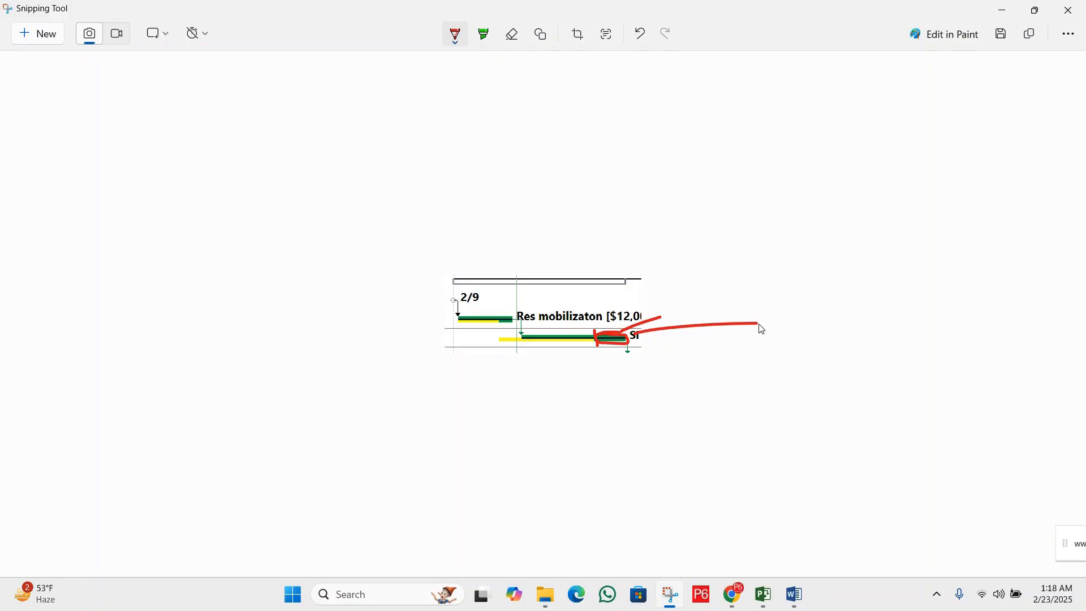
click(1002, 10)
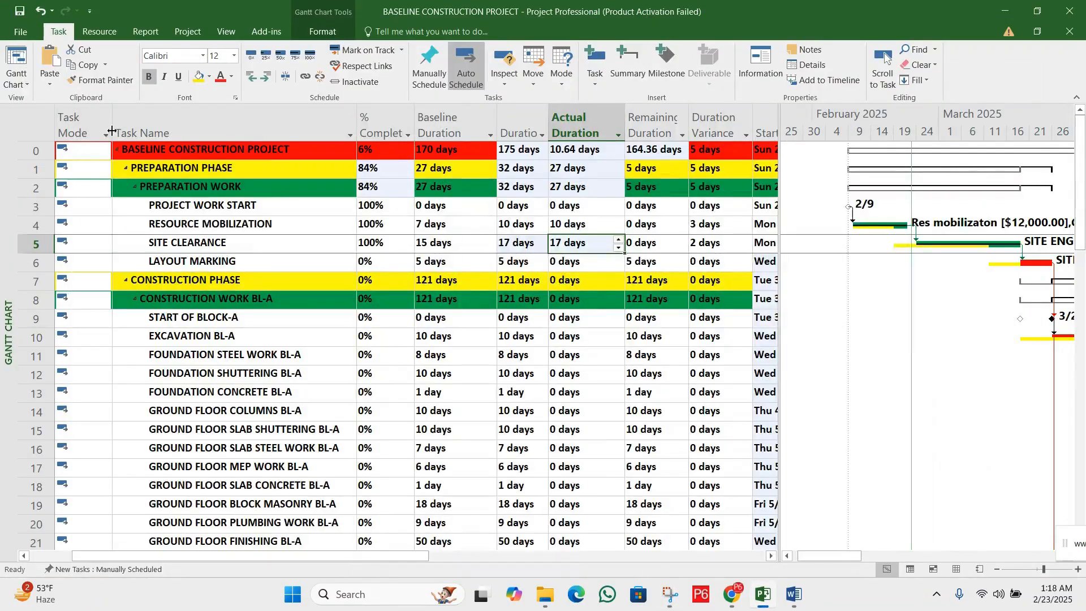
Show the project in Task Usage view with the timescale in half-years, bringing the SITE CLEARANCE work hours into view
click(21, 84)
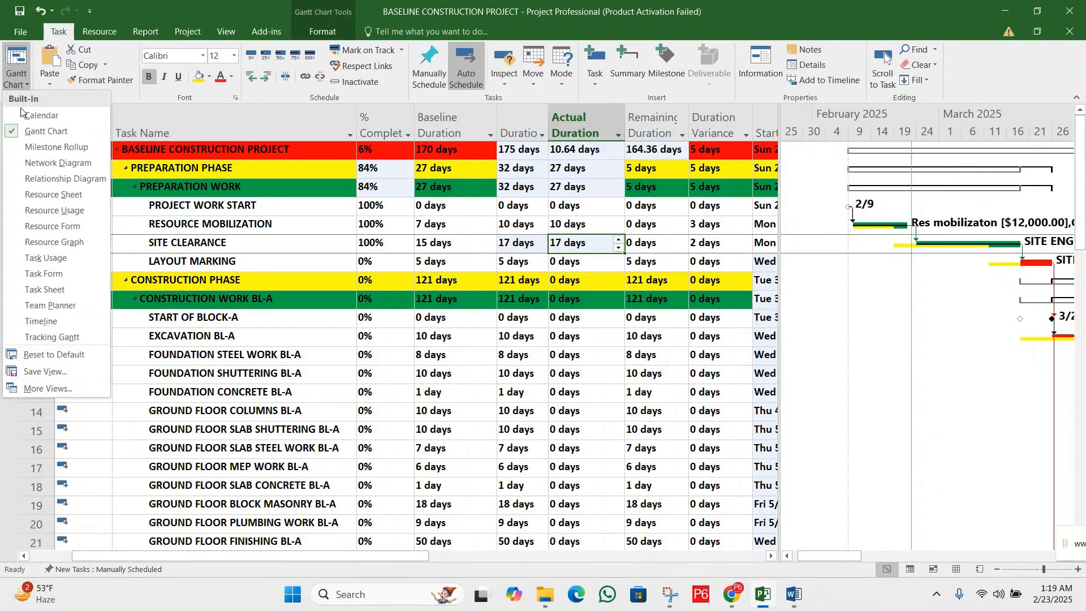
click(80, 259)
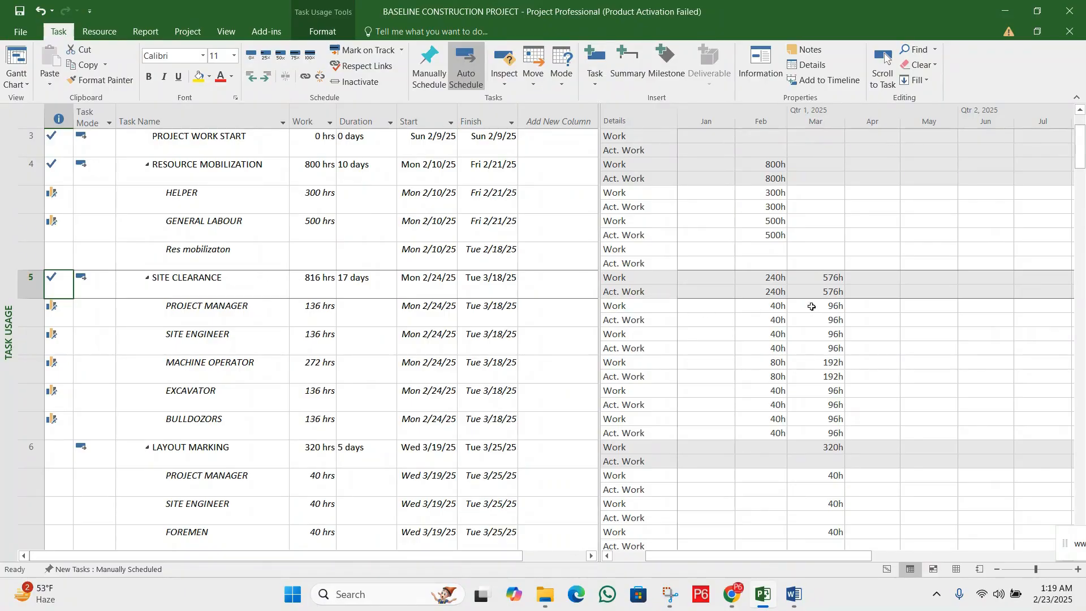
click(761, 321)
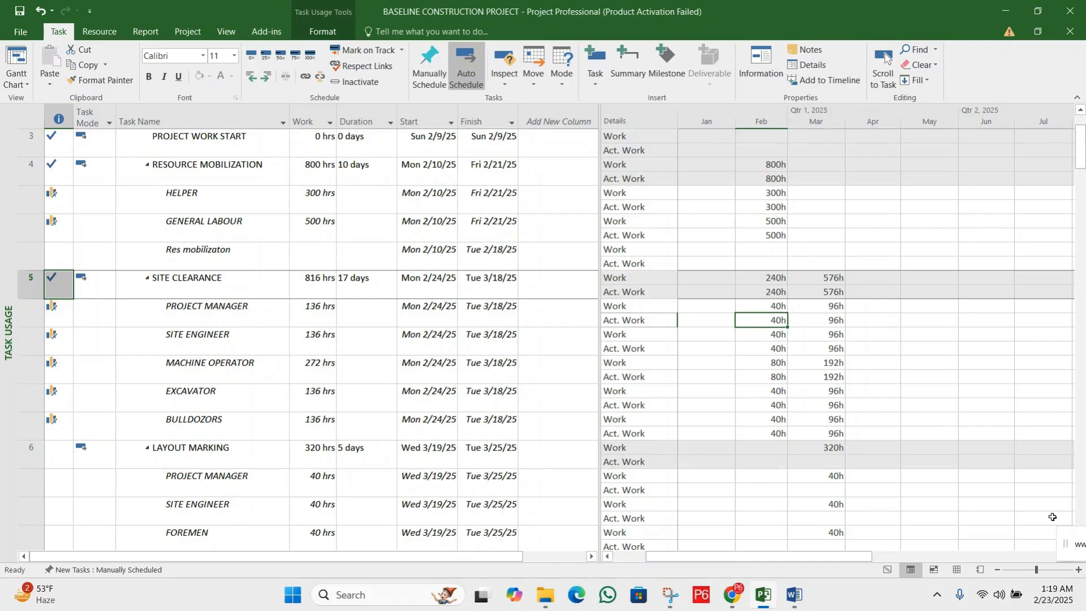
click(998, 568)
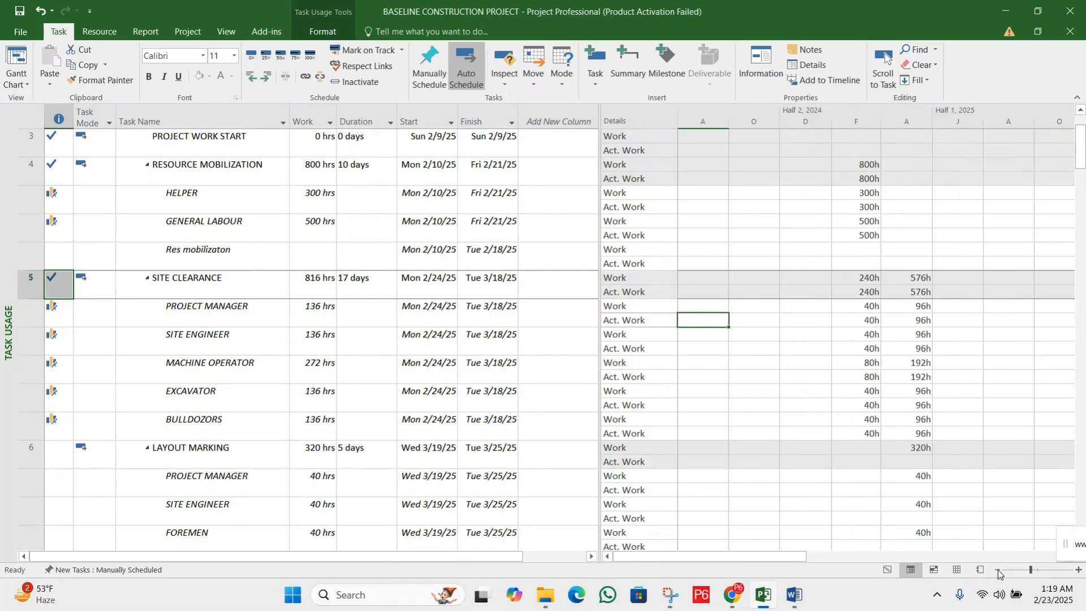
click(998, 569)
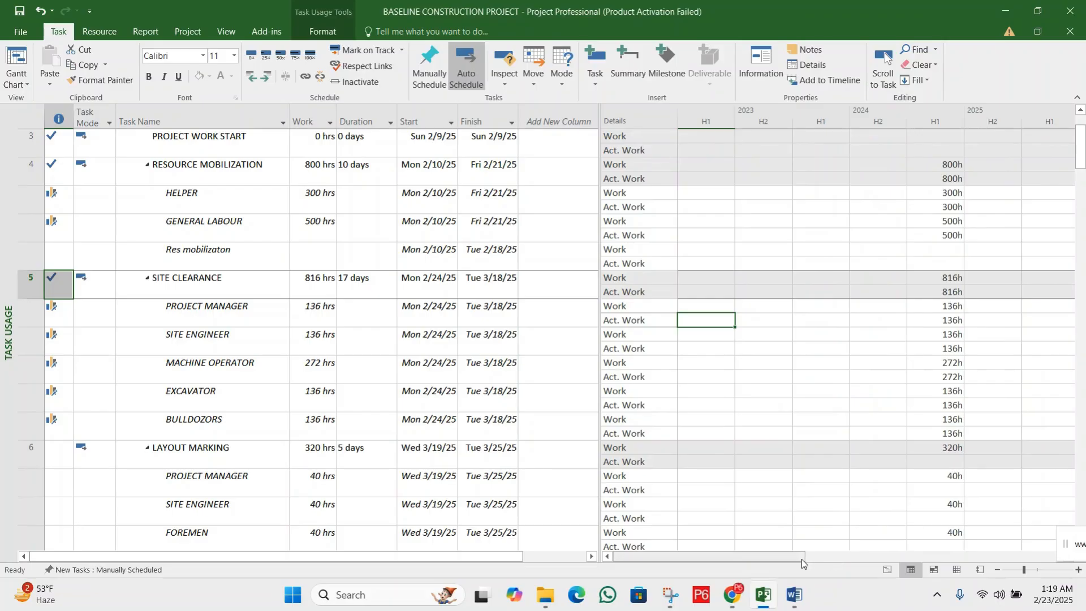
drag(792, 558, 857, 558)
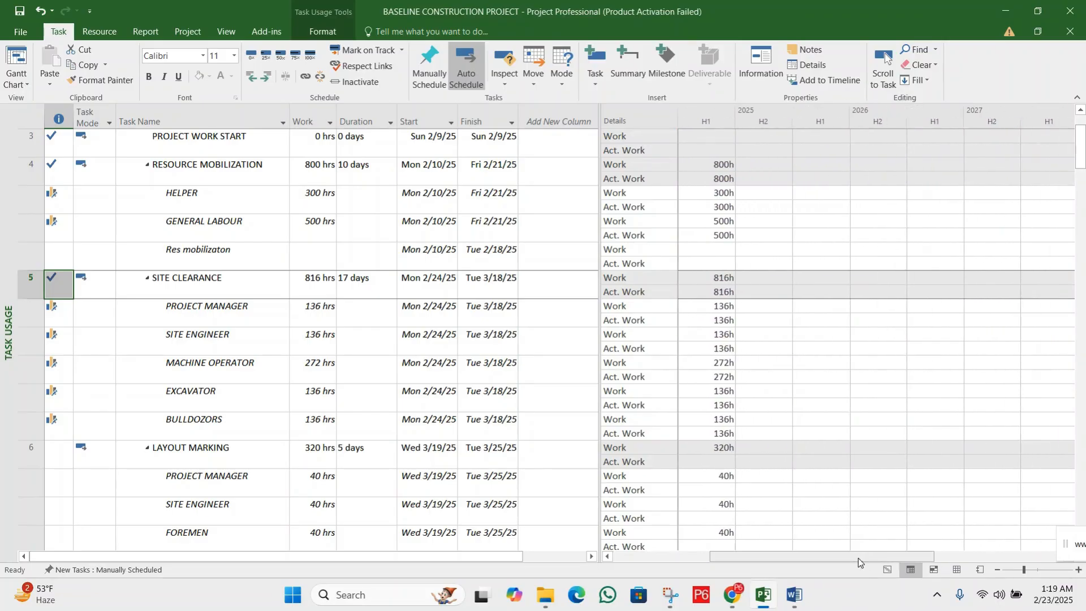
Examine each resource assignment under SITE CLEARANCE and compare the PROJECT MANAGER assignment's Work and Actual Work hours
click(22, 281)
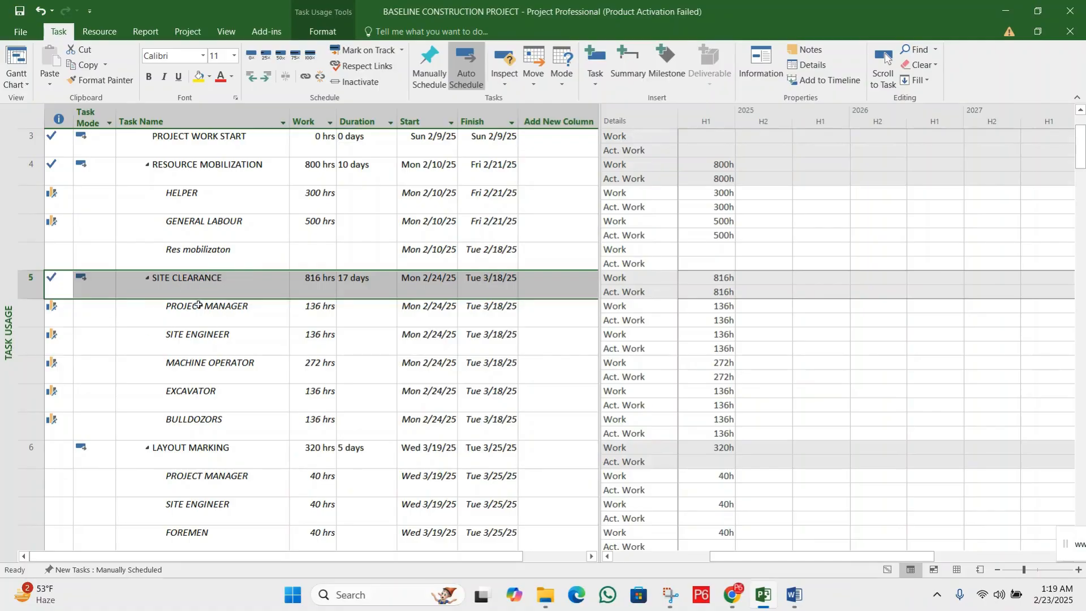
click(30, 312)
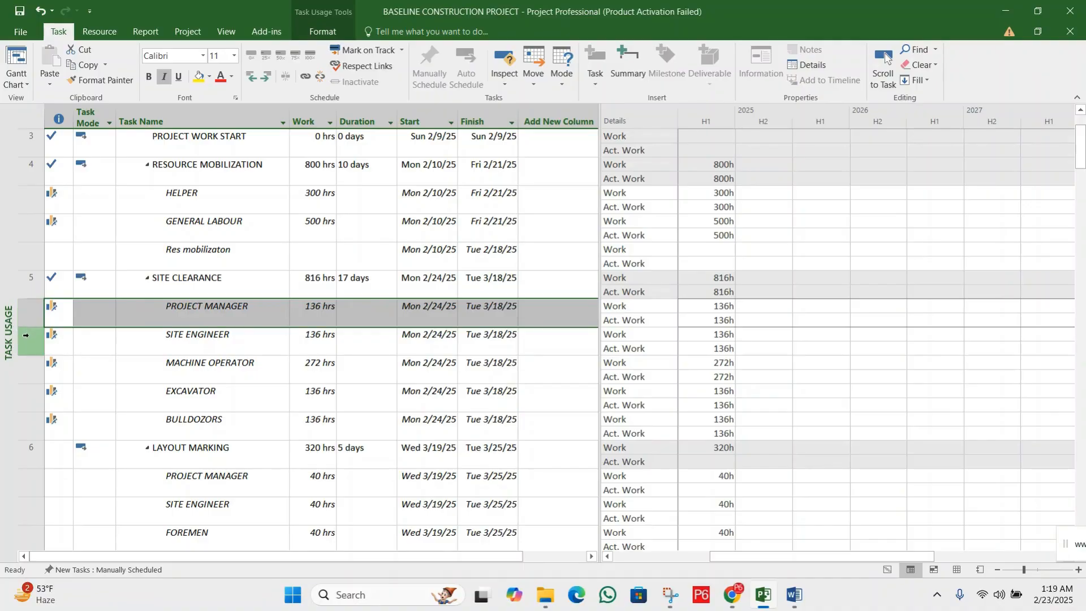
click(25, 336)
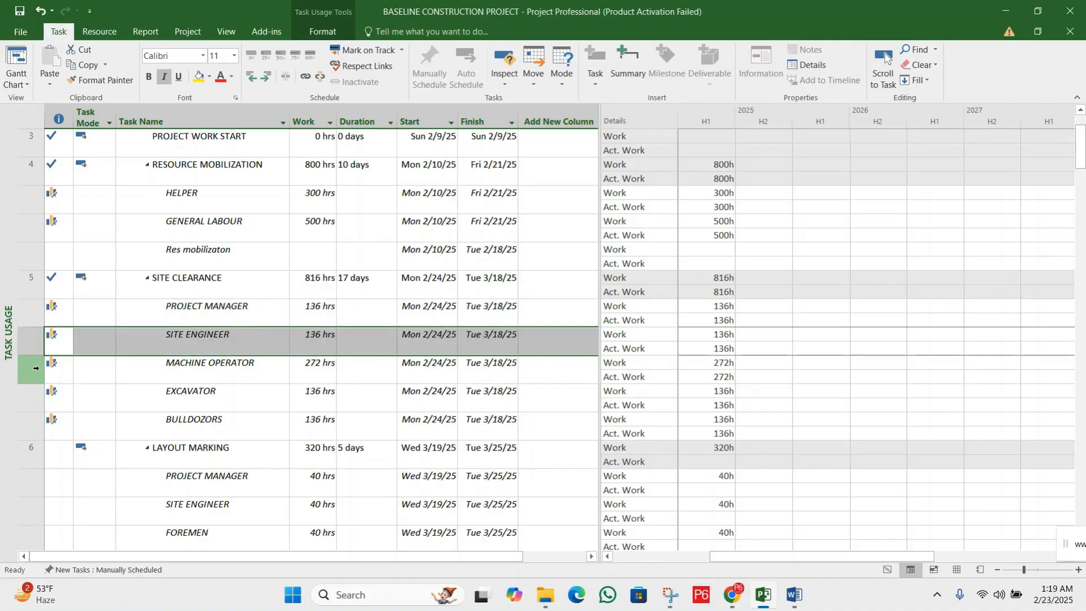
click(35, 368)
click(36, 399)
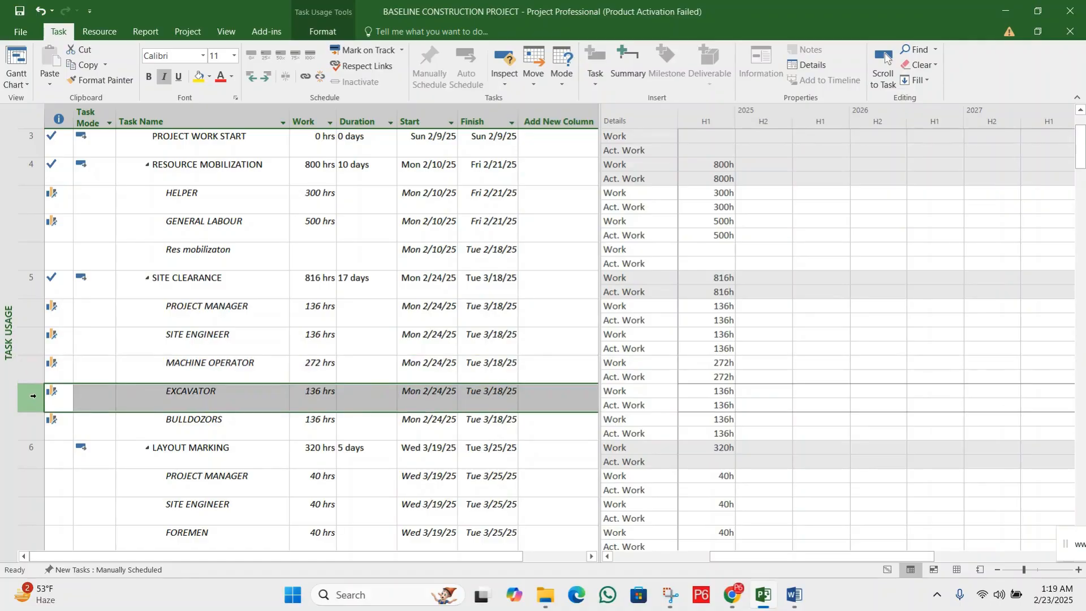
click(32, 418)
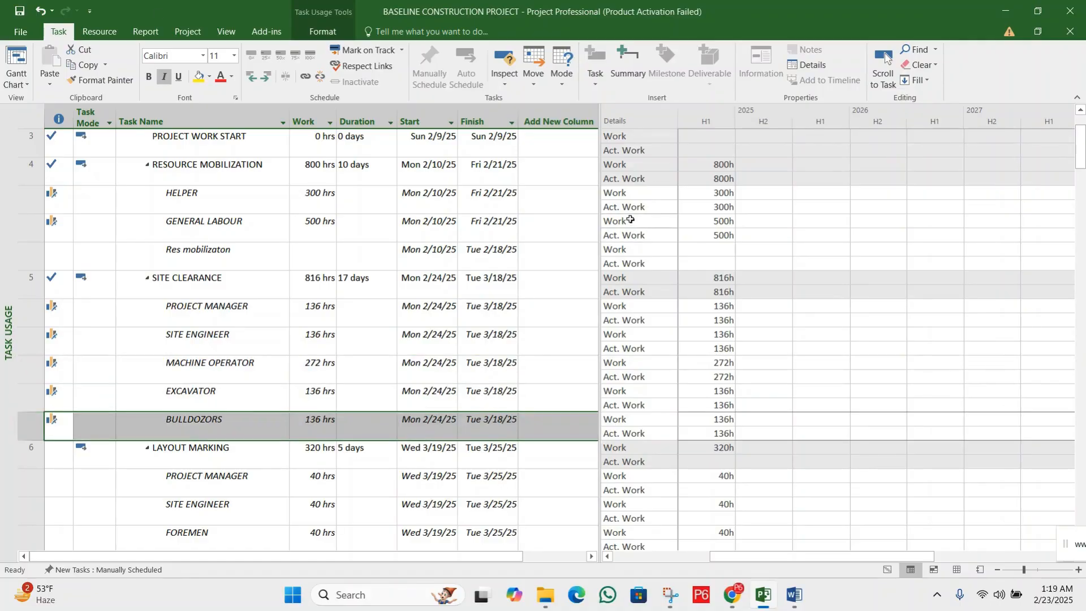
click(716, 308)
click(720, 320)
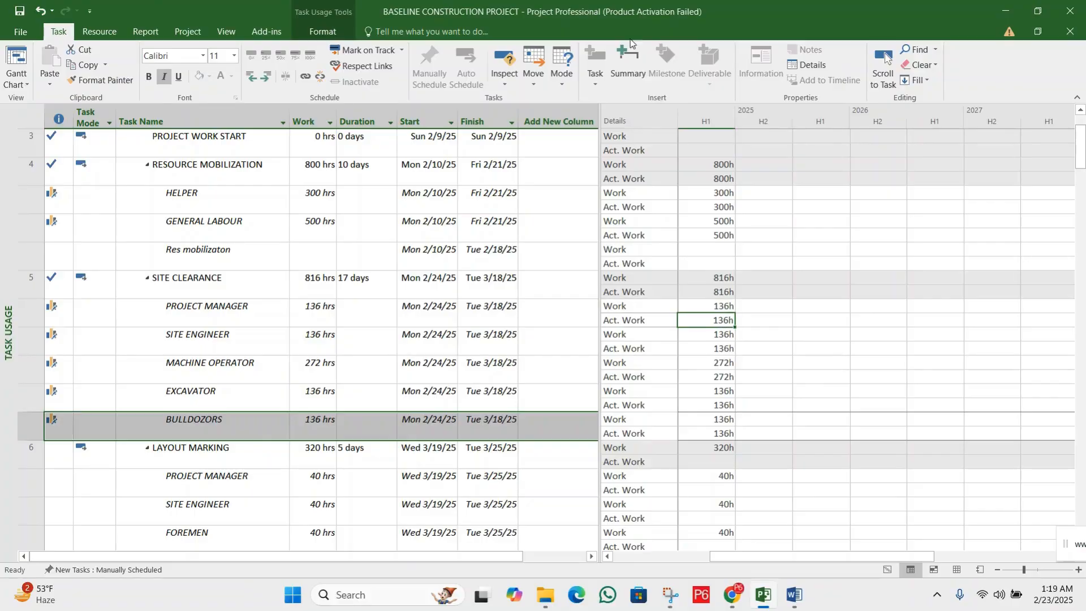
click(32, 313)
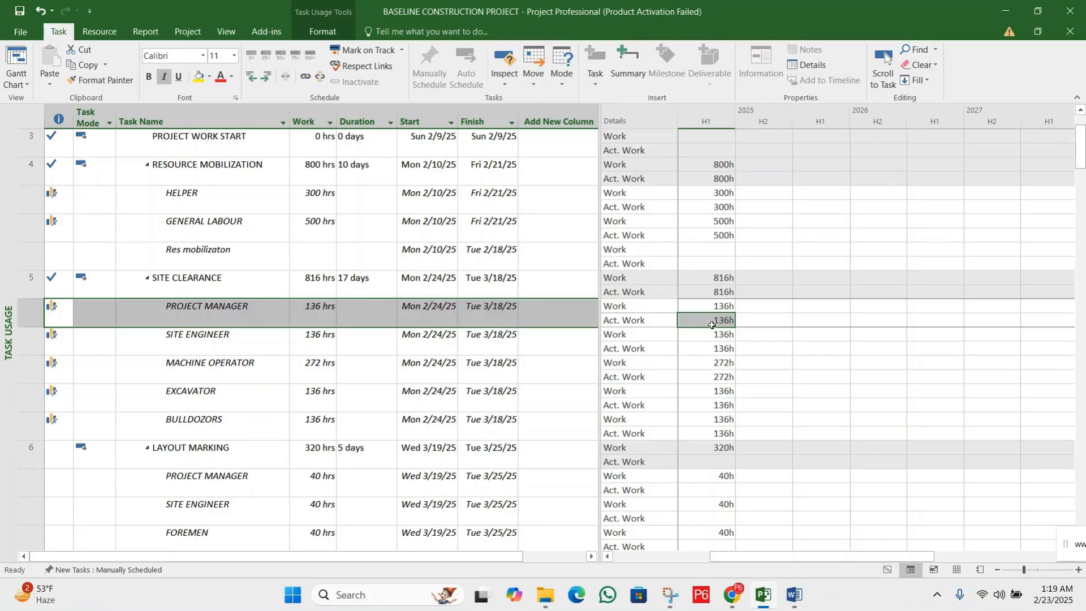
click(711, 324)
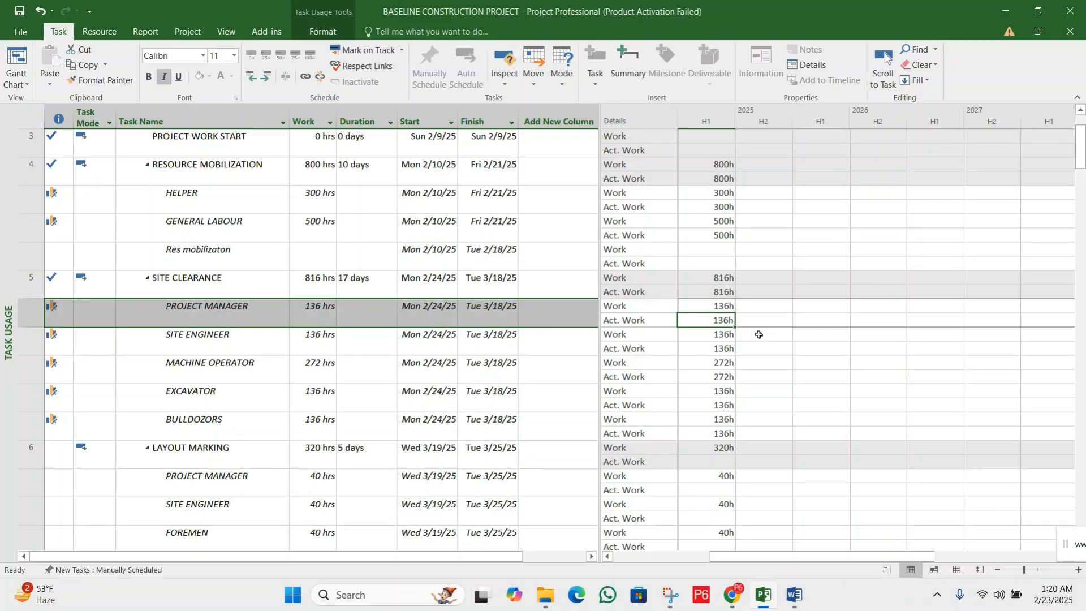
Set the Actual Work of the PROJECT MANAGER assignment under SITE CLEARANCE to 150 hours
text(15)
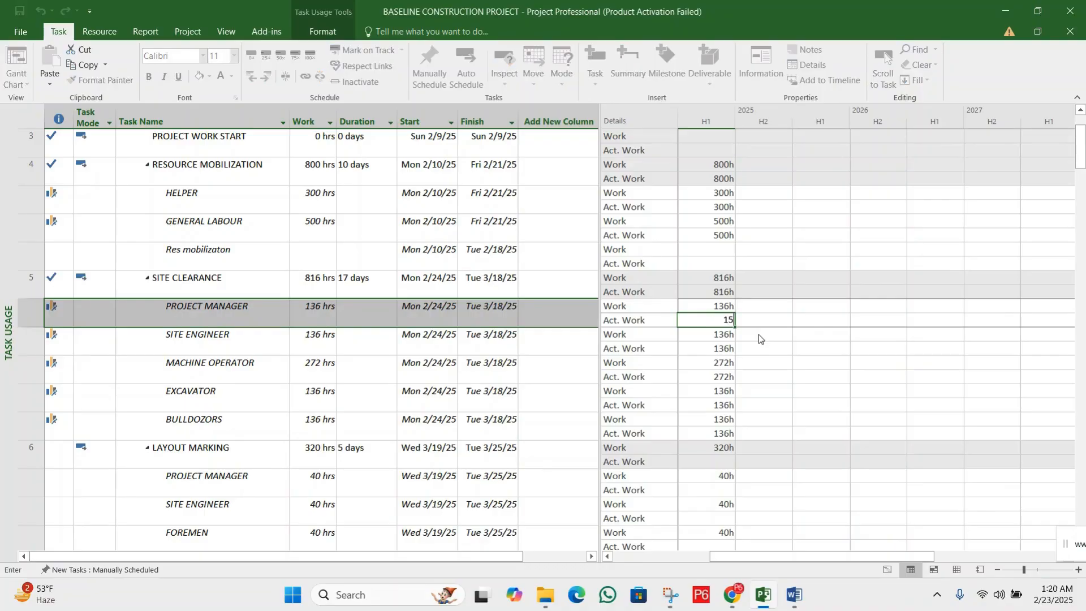
text(0)
key(Return)
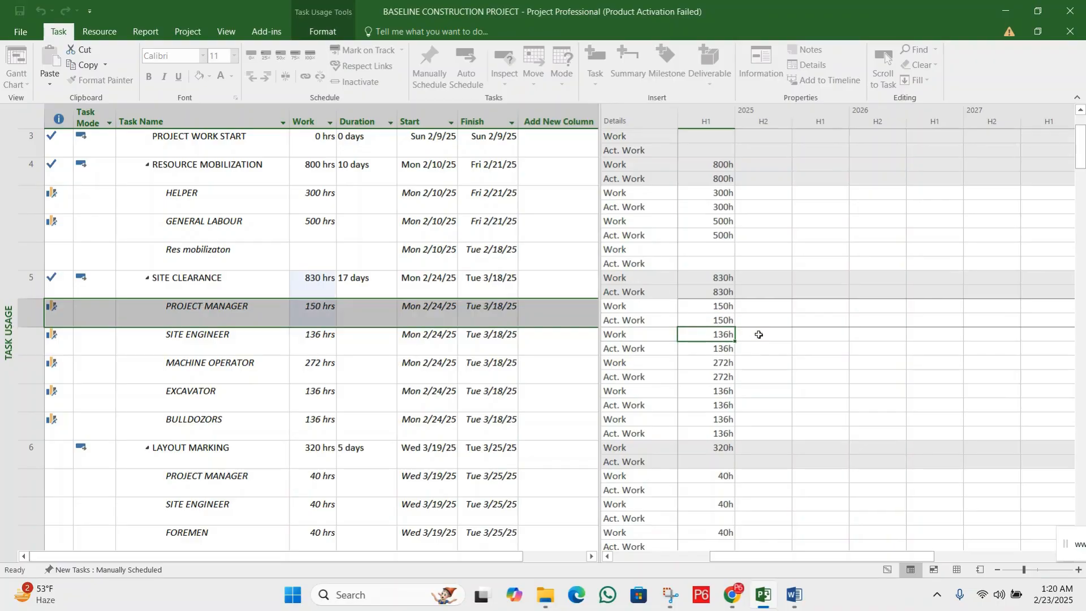
click(725, 319)
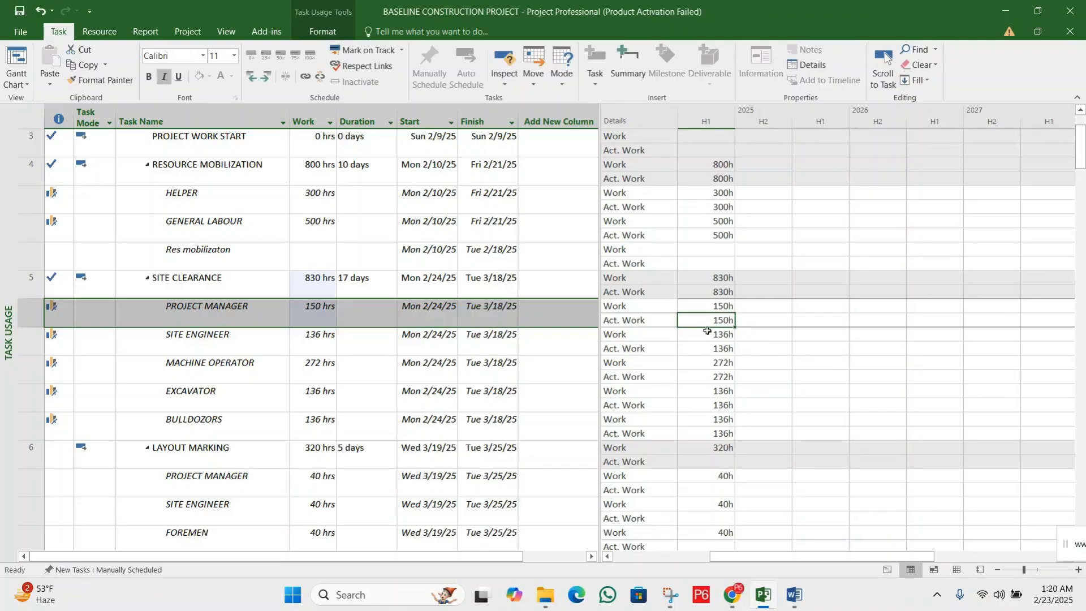
click(636, 321)
click(707, 320)
click(193, 332)
click(198, 315)
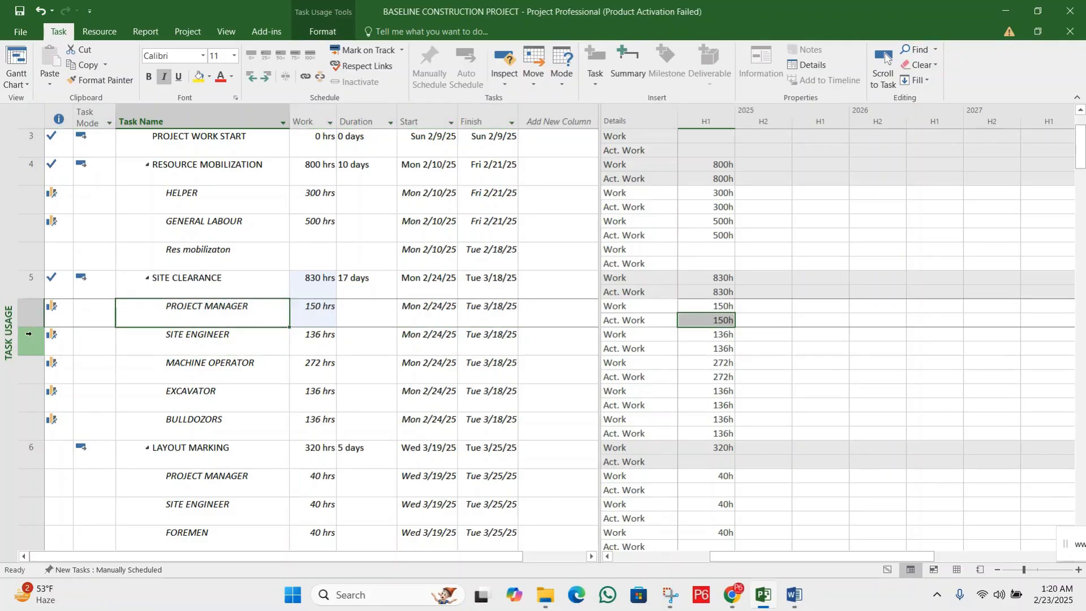
Set the Actual Work of the SITE ENGINEER assignment under SITE CLEARANCE to 150 hours
click(211, 336)
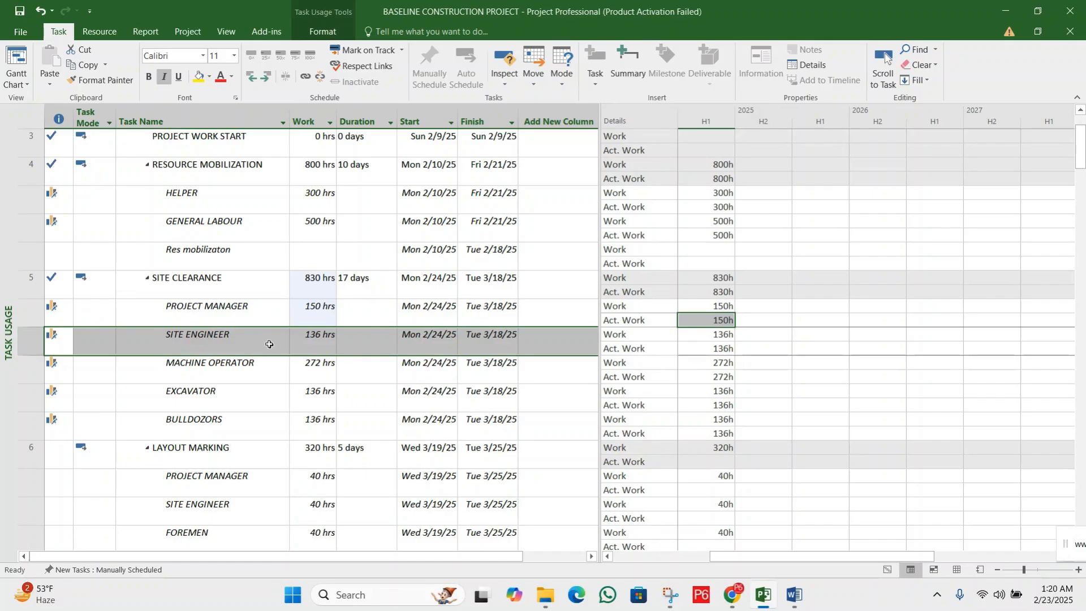
click(725, 347)
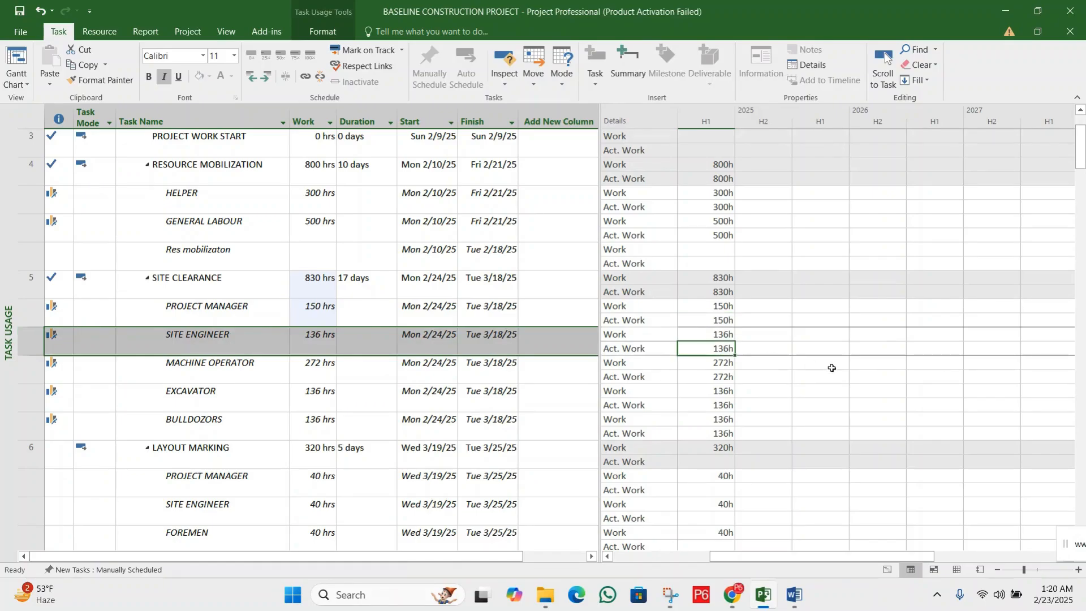
text(15)
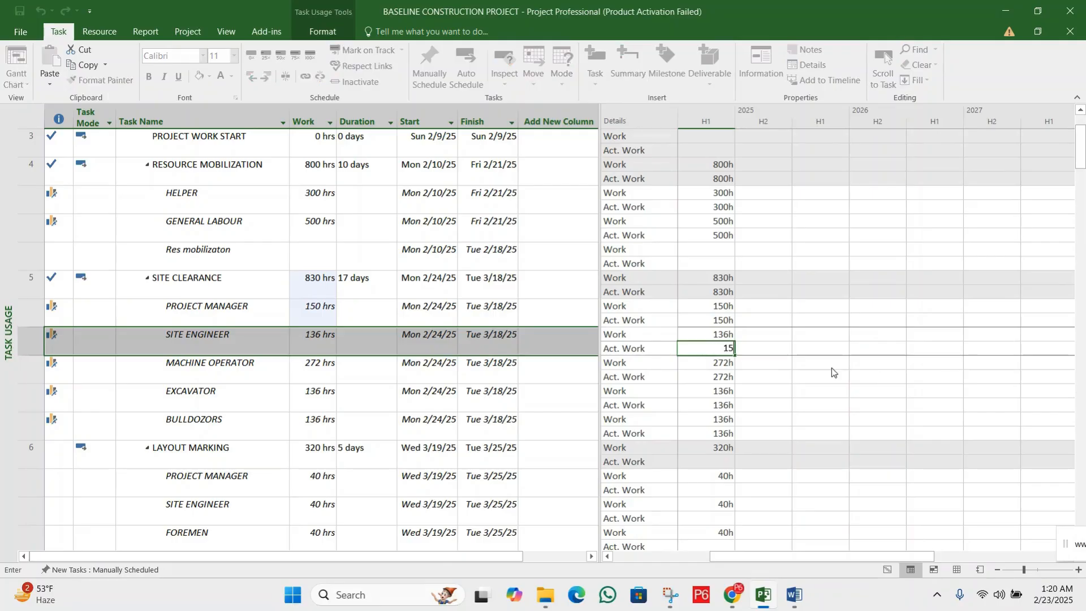
text(0)
key(Return)
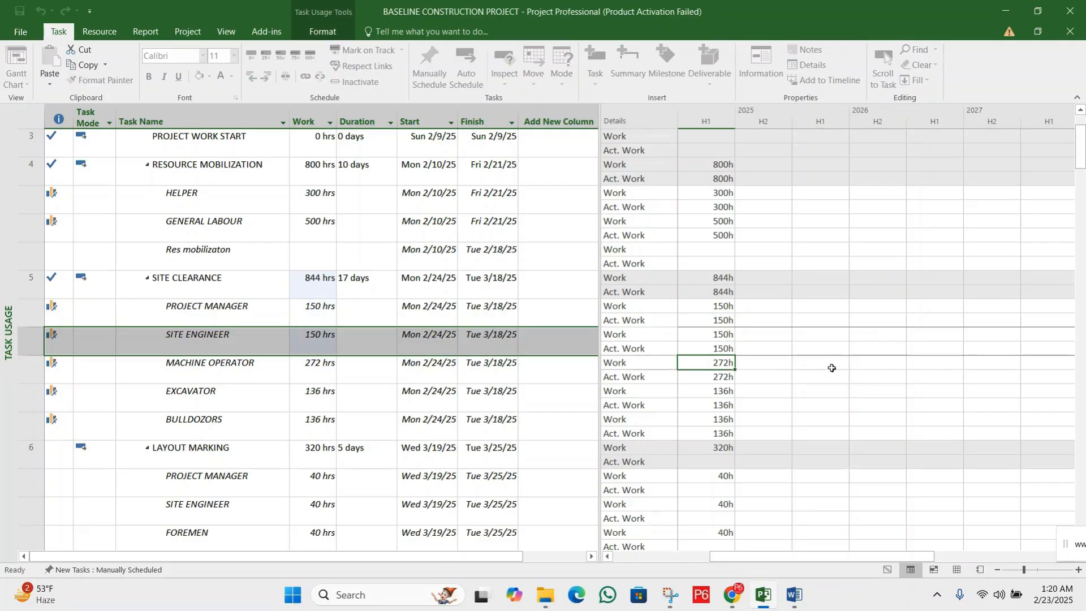
click(731, 350)
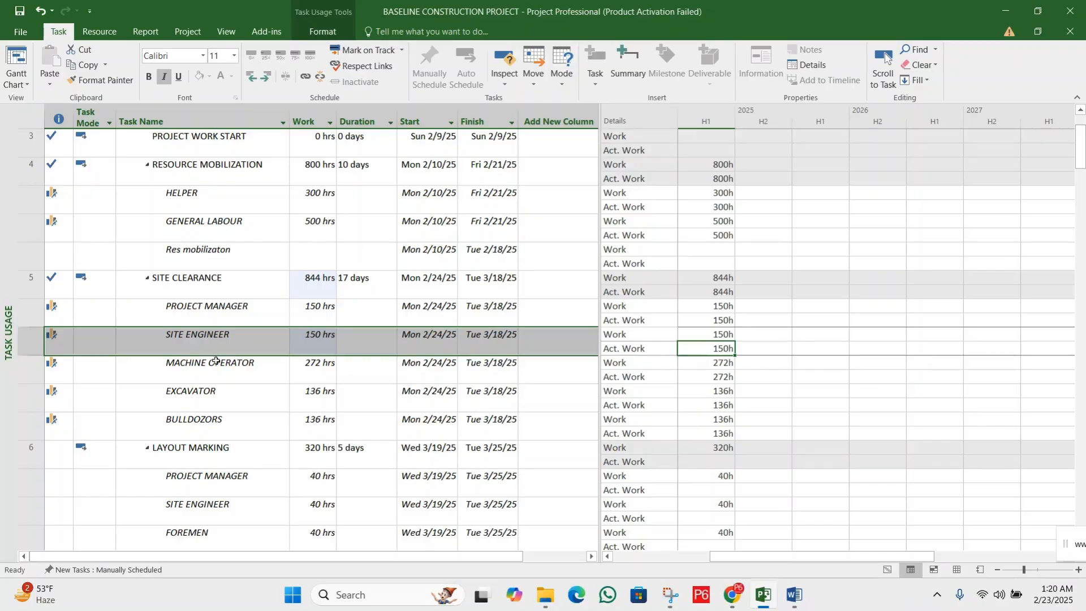
Set the Actual Work of the MACHINE OPERATOR assignment under SITE CLEARANCE to 285 hours
click(119, 365)
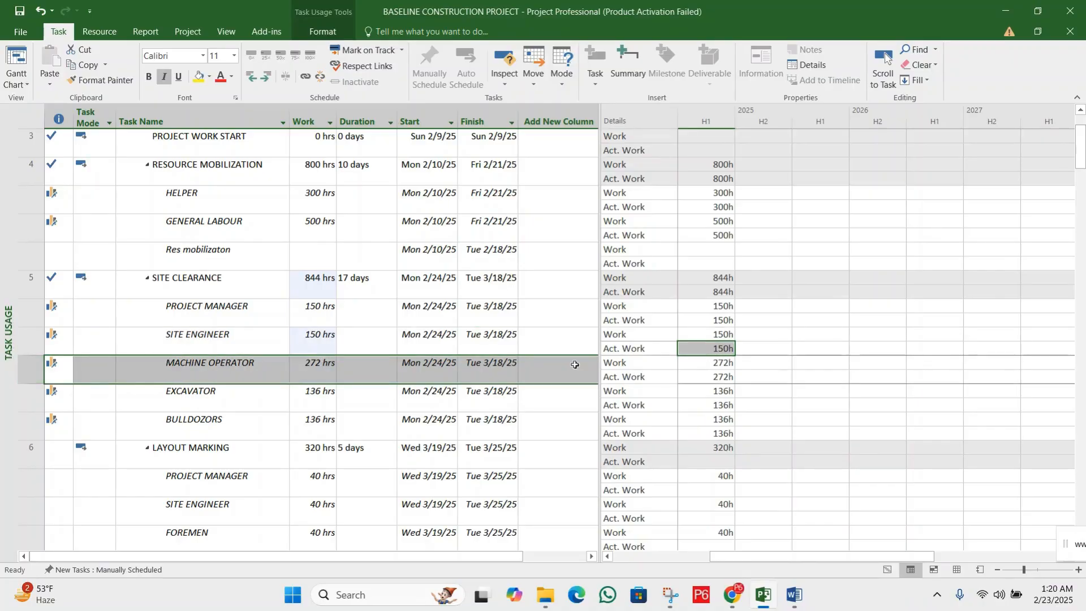
click(728, 365)
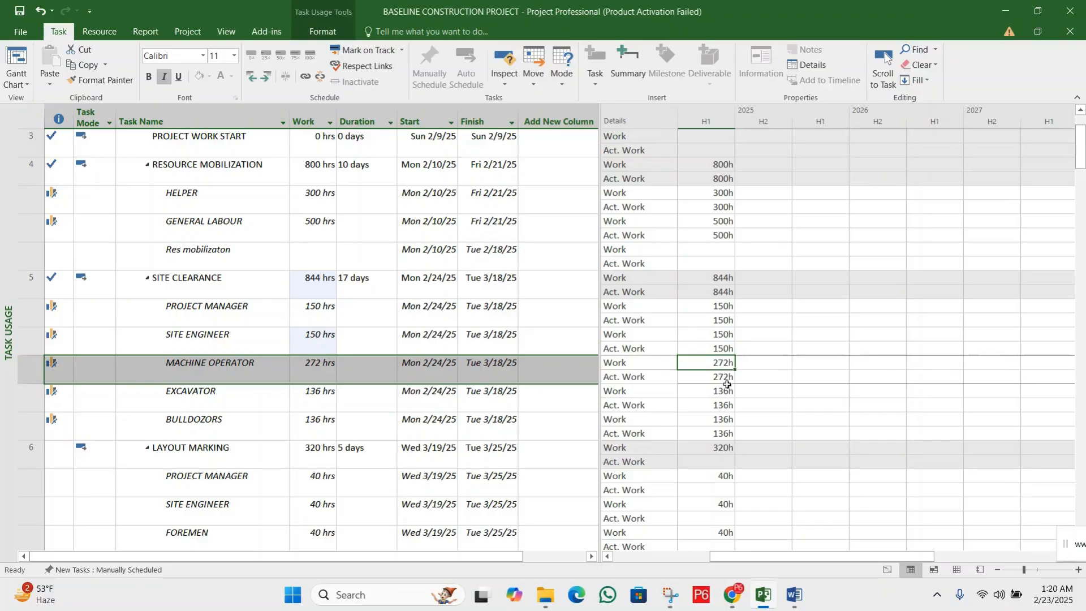
click(728, 379)
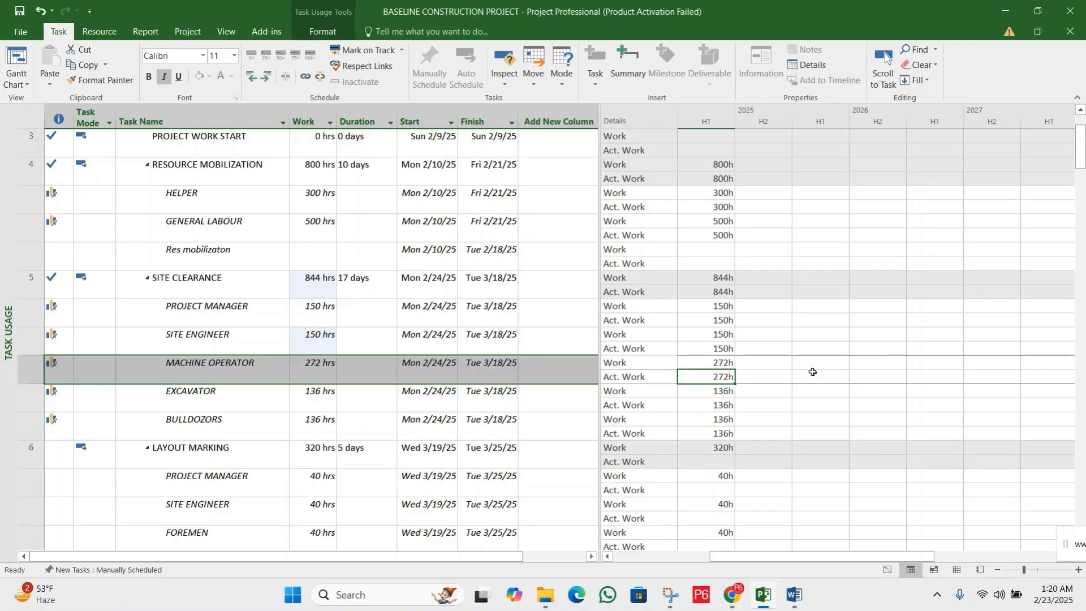
text(28)
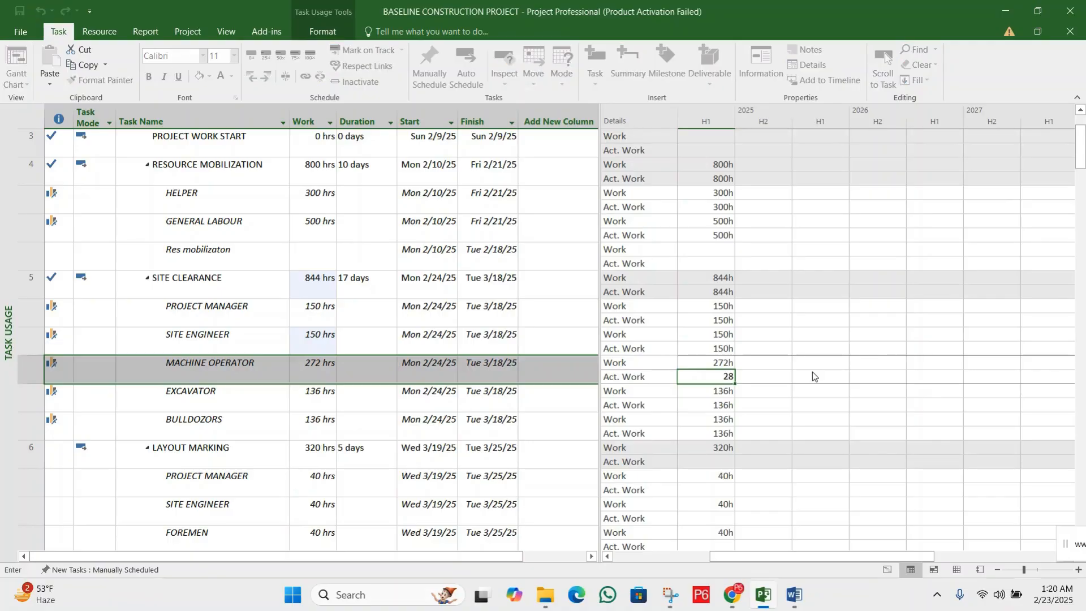
text(5)
key(Return)
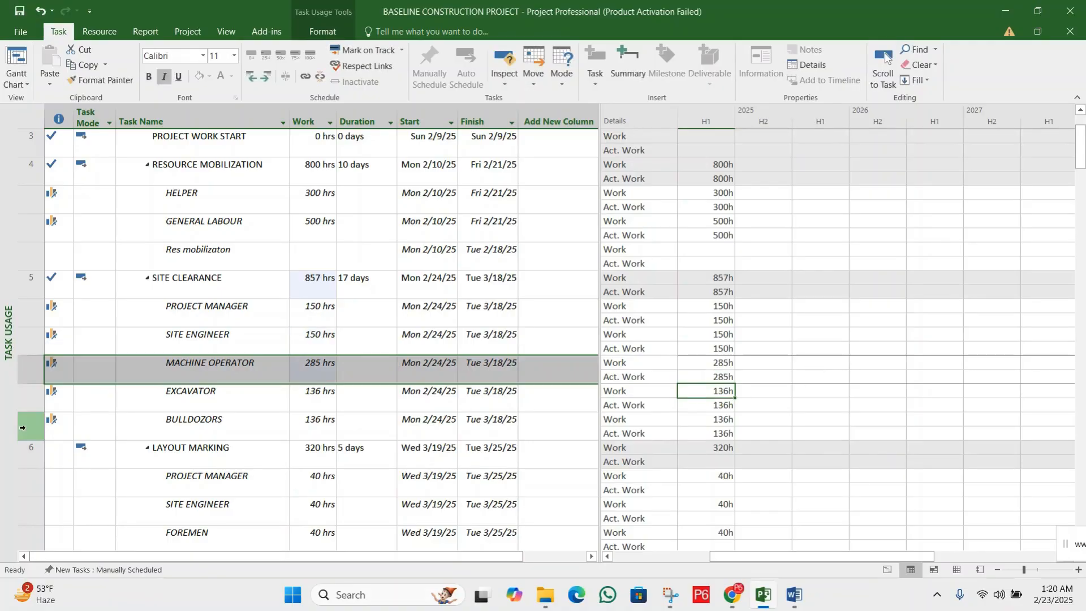
Set the Actual Work of the EXCAVATOR assignment under SITE CLEARANCE to 140 hours
click(35, 390)
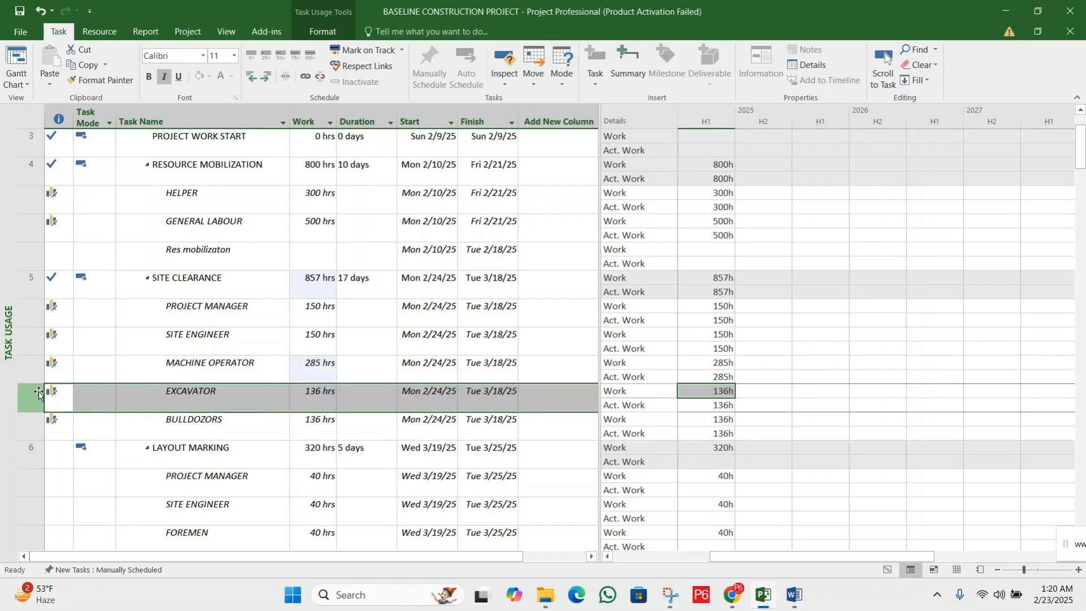
click(713, 406)
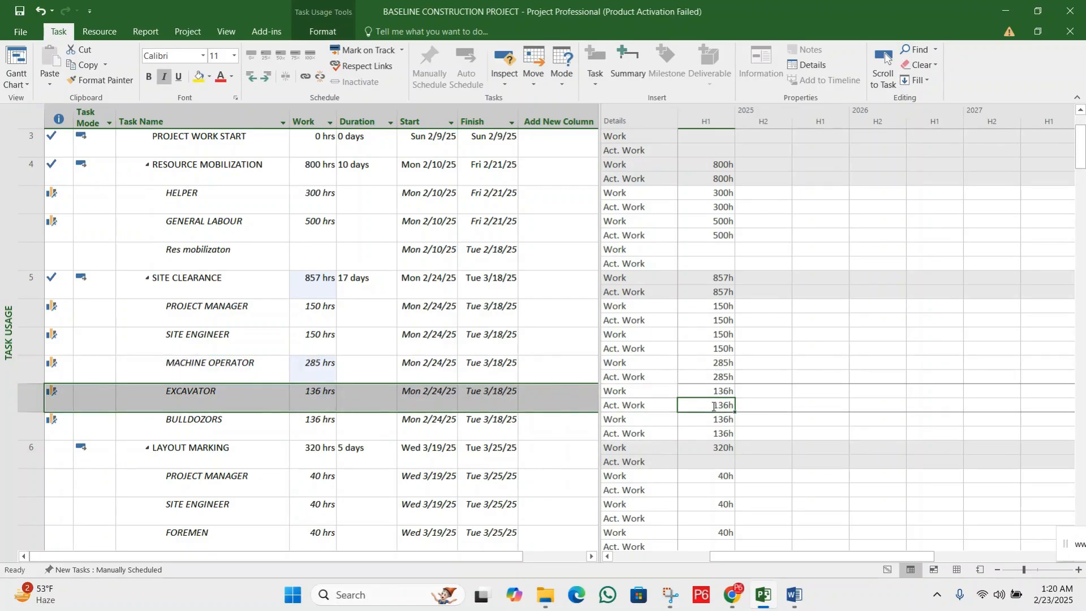
text(14)
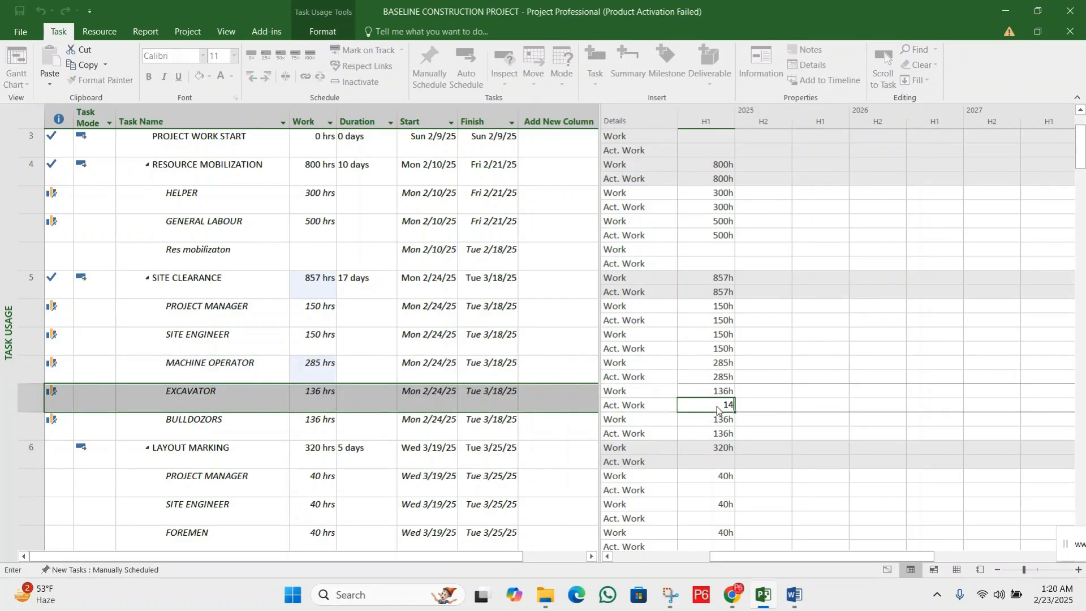
text(0)
key(Return)
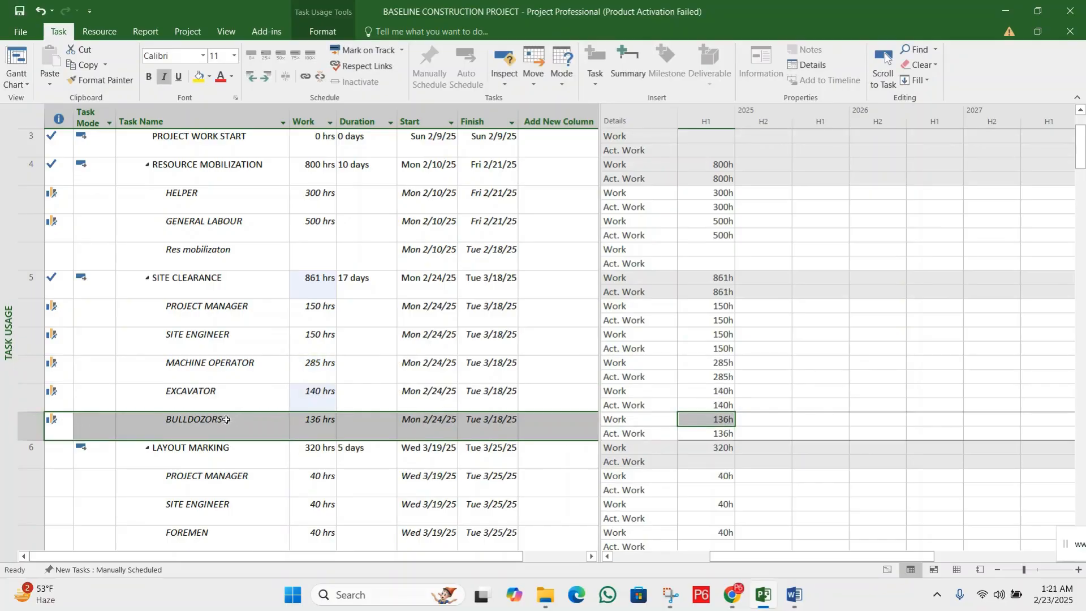
Set the Actual Work of SITE CLEARANCE's BULLDOZORS assignment to 140 hours and select the task's five resource assignments for review
click(721, 432)
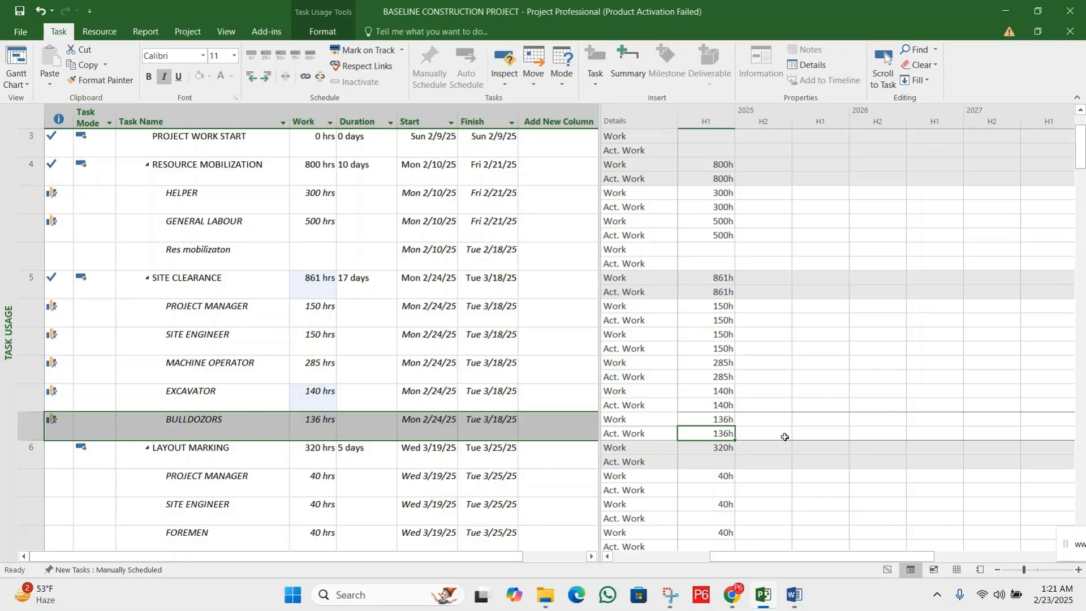
text(14)
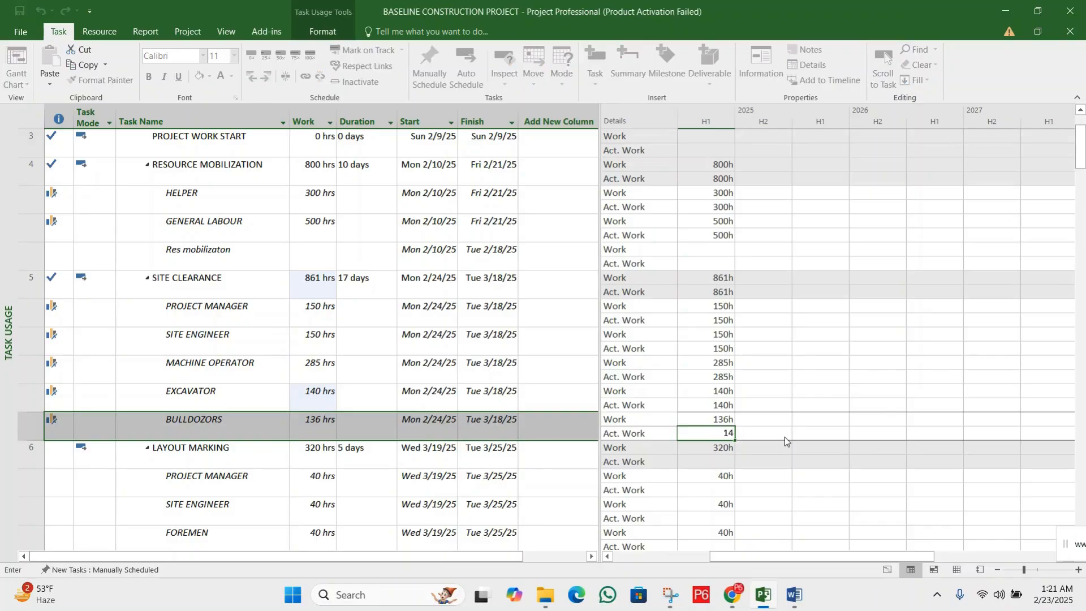
text(0)
key(Return)
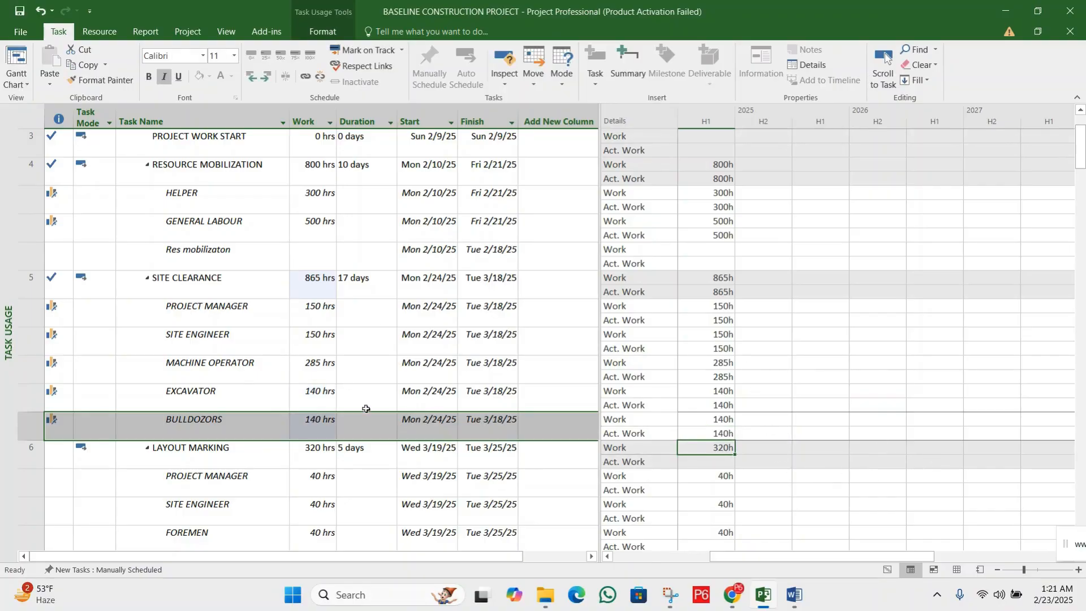
click(427, 392)
click(314, 390)
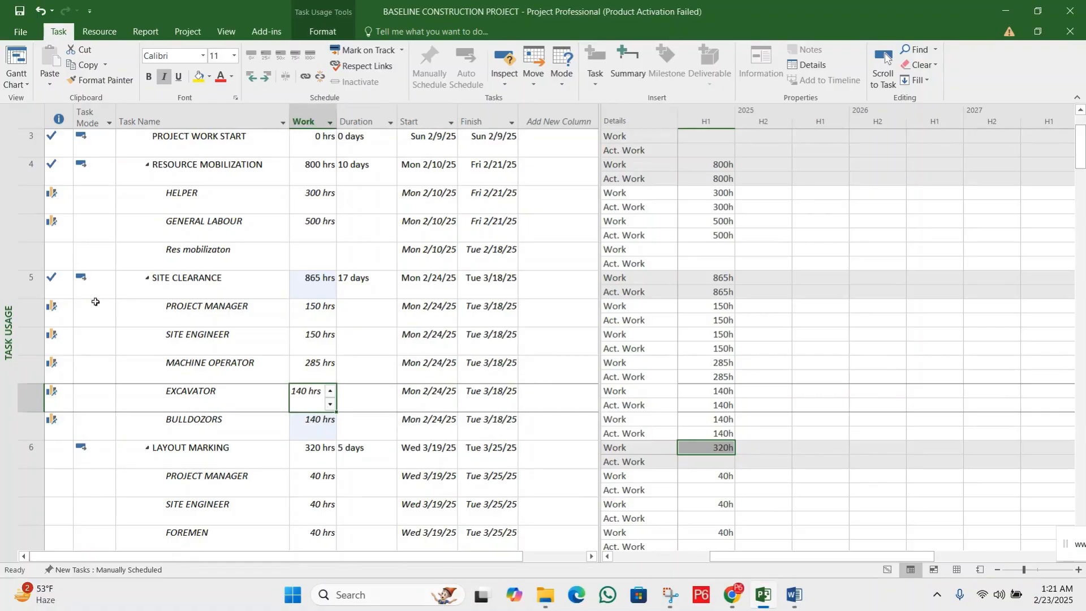
drag(30, 309, 40, 418)
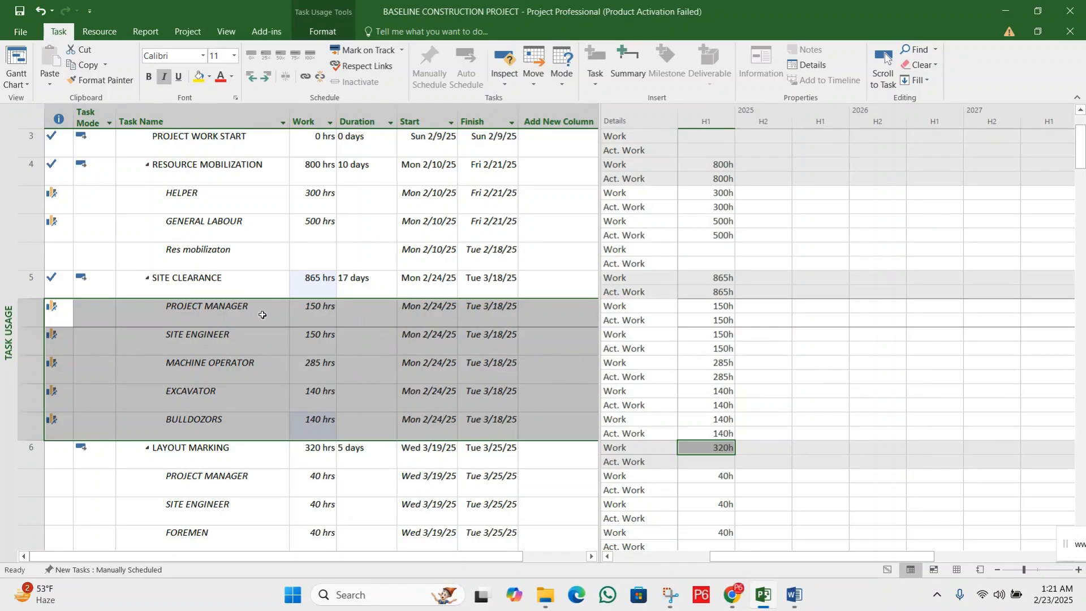
Return to the Gantt Chart view and compare SITE CLEARANCE's Baseline Cost, Actual Cost and Cost Variance
click(15, 82)
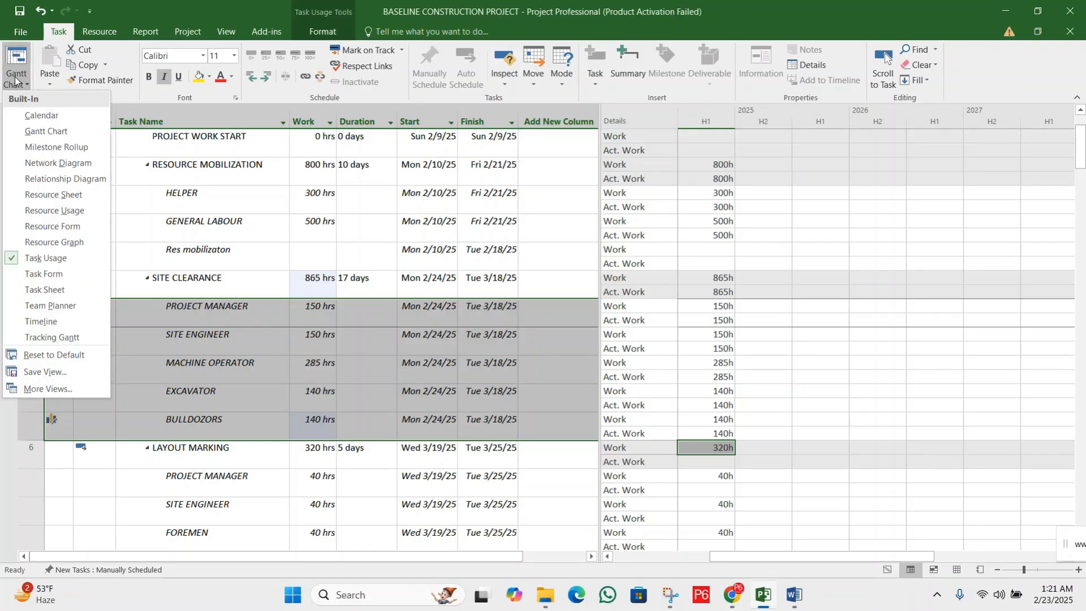
click(46, 132)
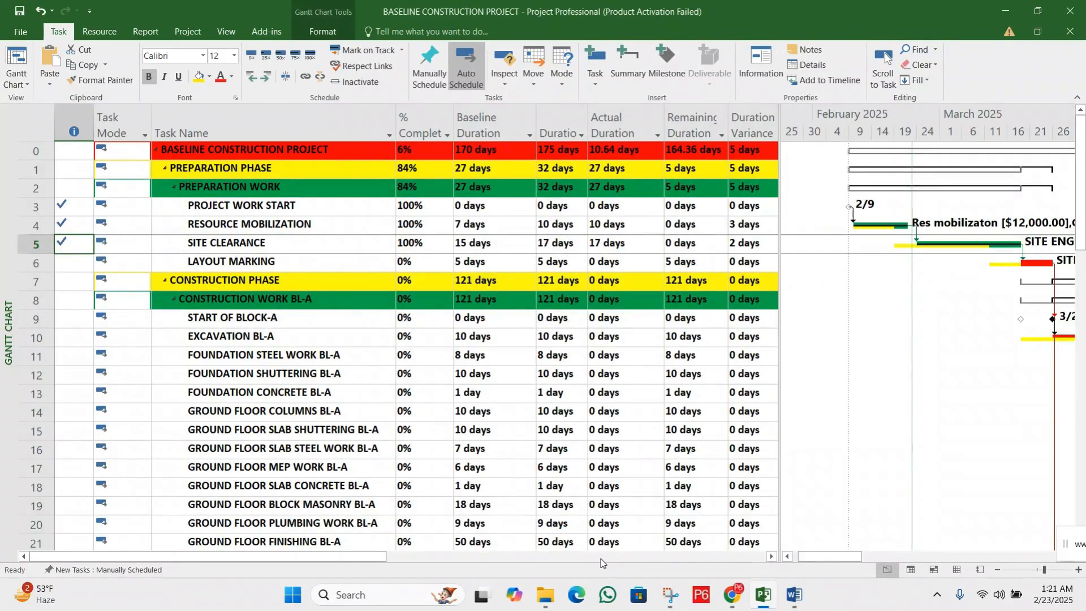
click(603, 559)
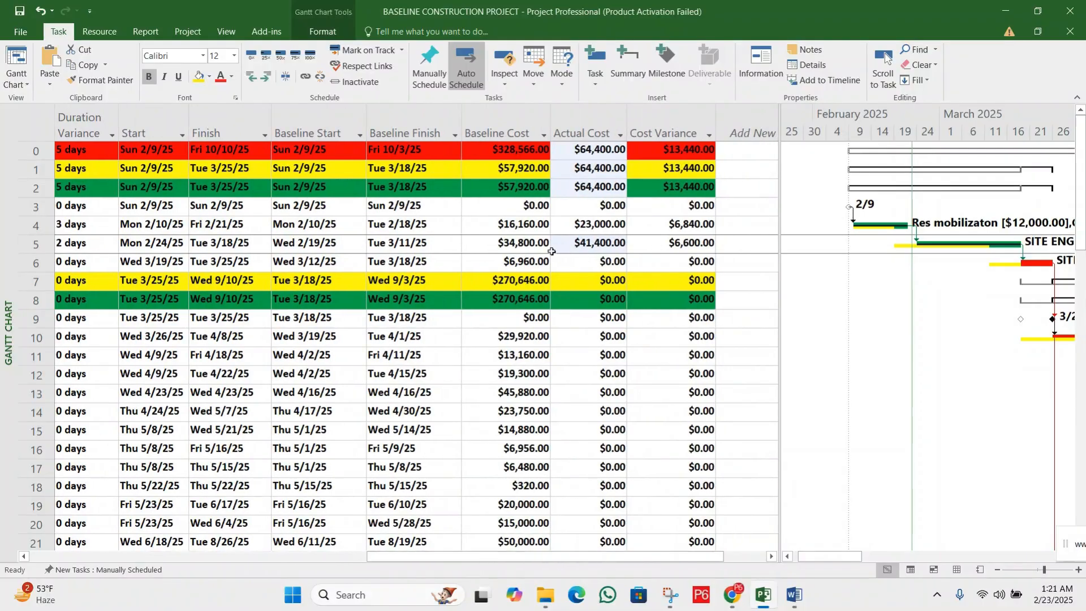
click(523, 242)
click(564, 243)
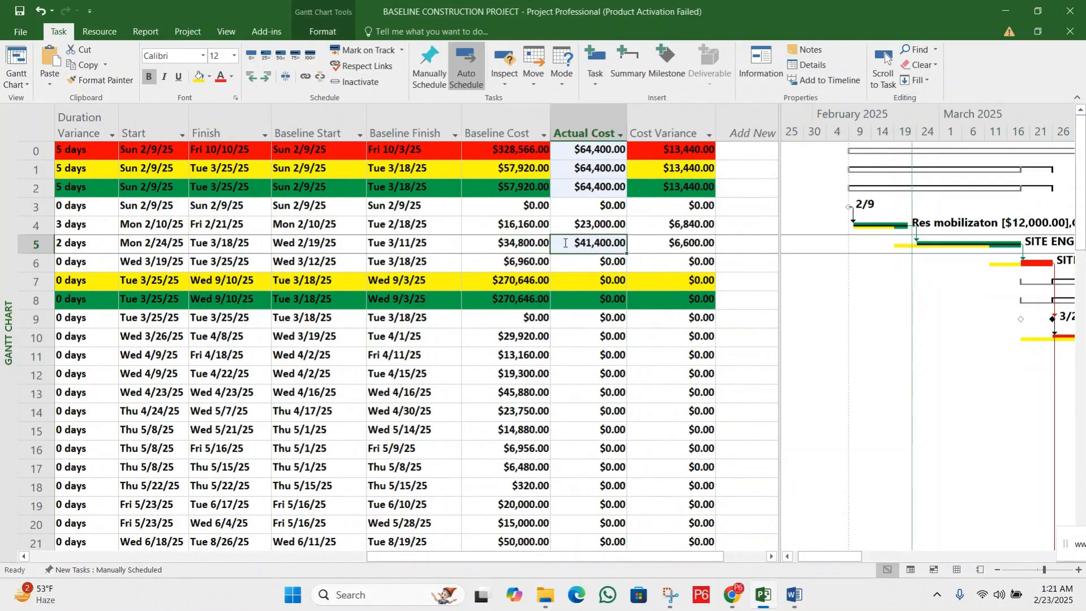
click(515, 244)
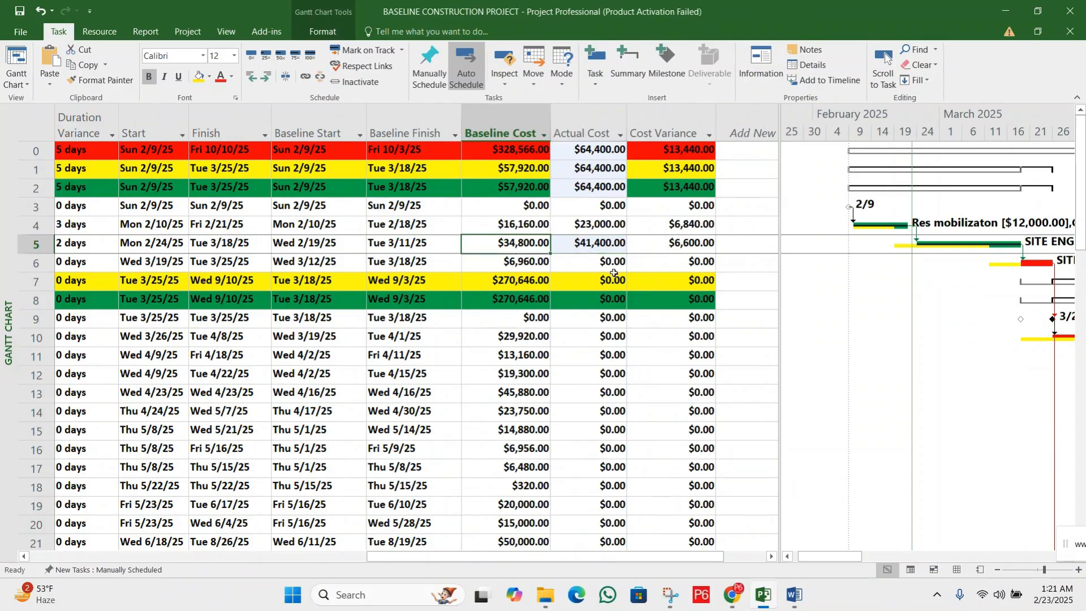
click(604, 242)
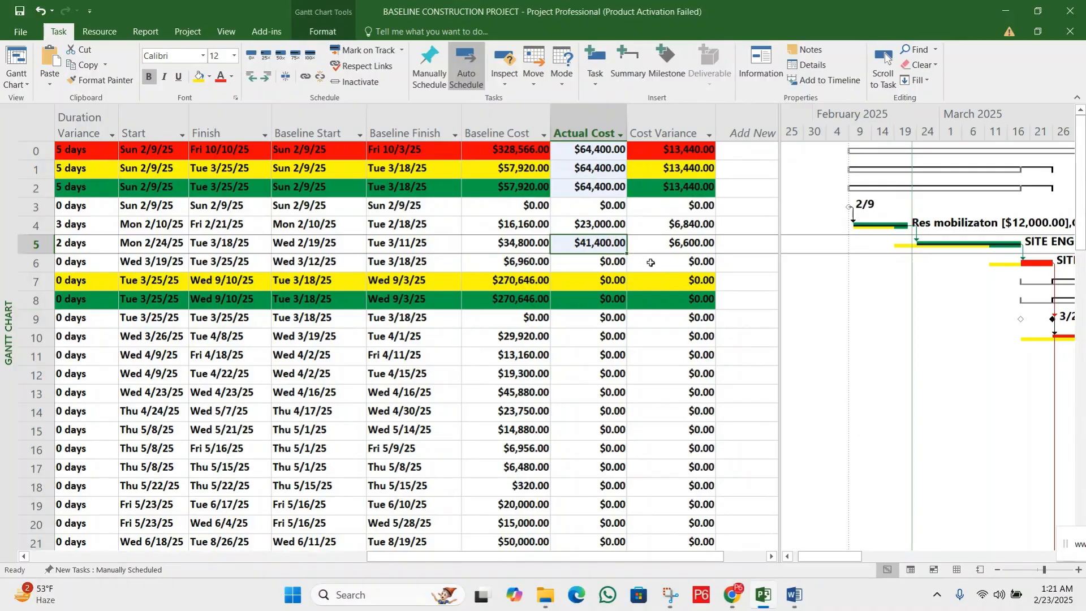
click(677, 245)
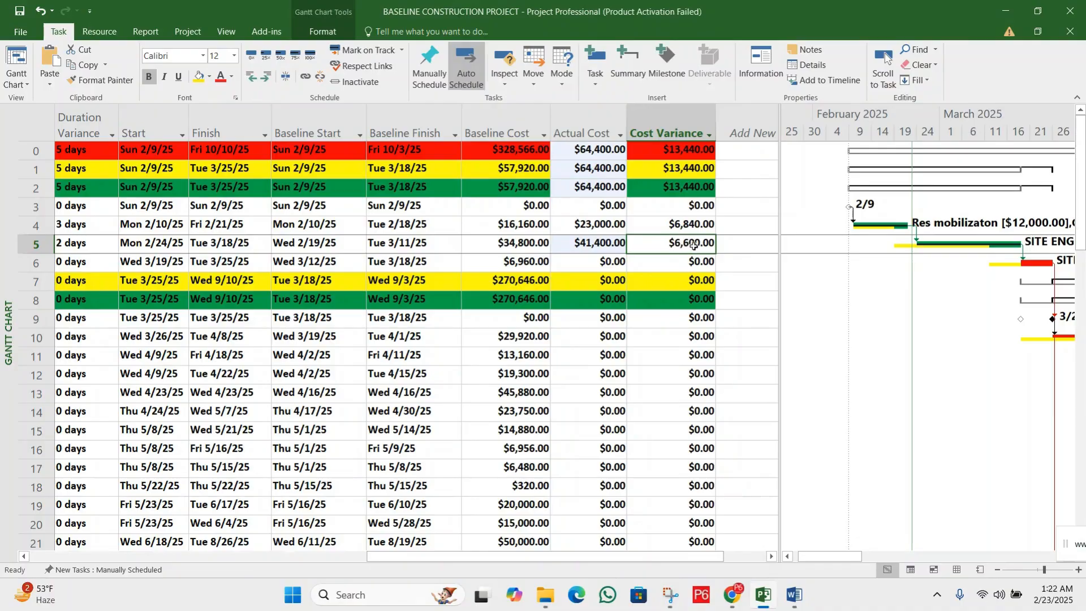
Compare the Cost Variance of RESOURCE MOBILIZATION and SITE CLEARANCE with that of the whole project
click(695, 225)
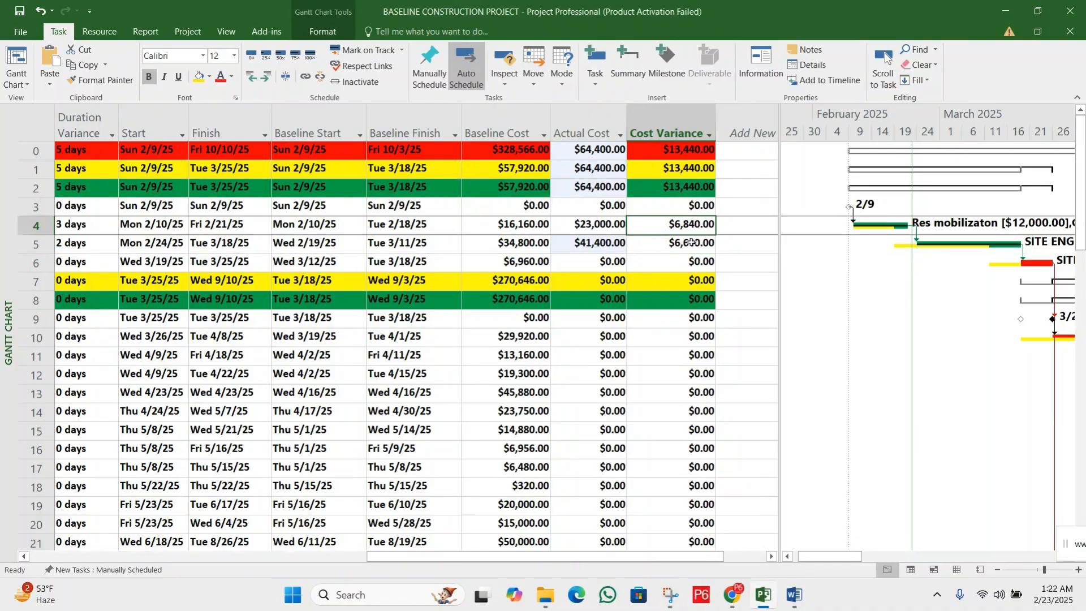
click(691, 244)
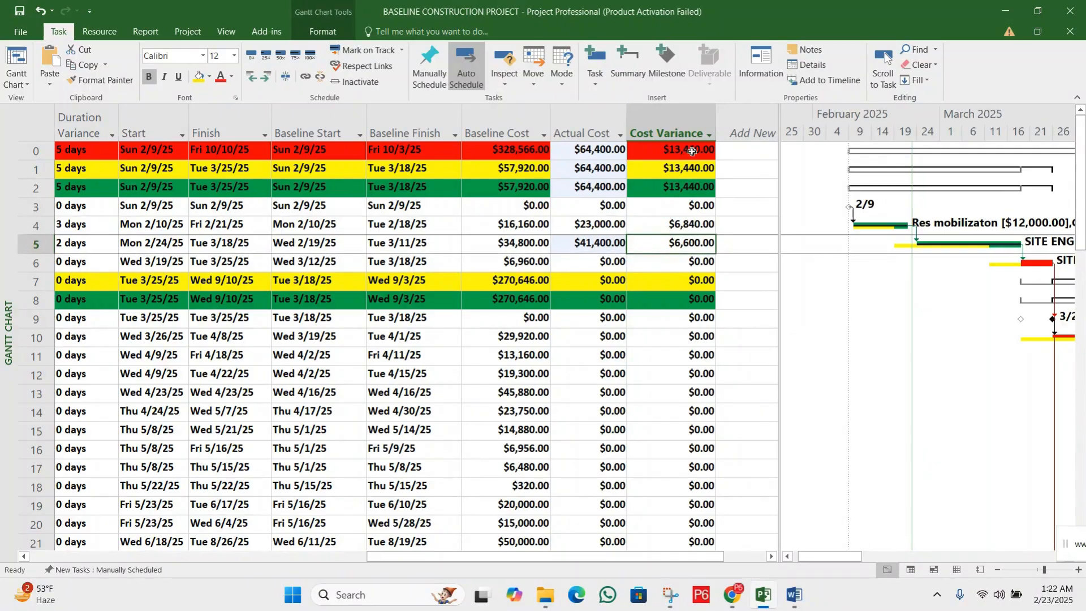
click(691, 150)
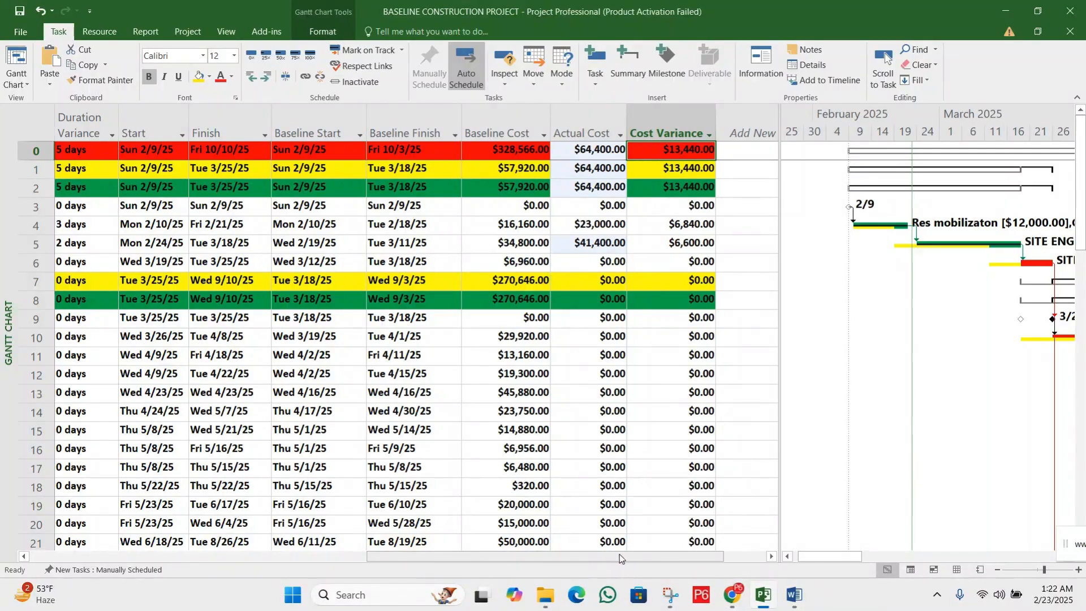
Mark the LAYOUT MARKING task as 100% complete
drag(647, 560, 408, 560)
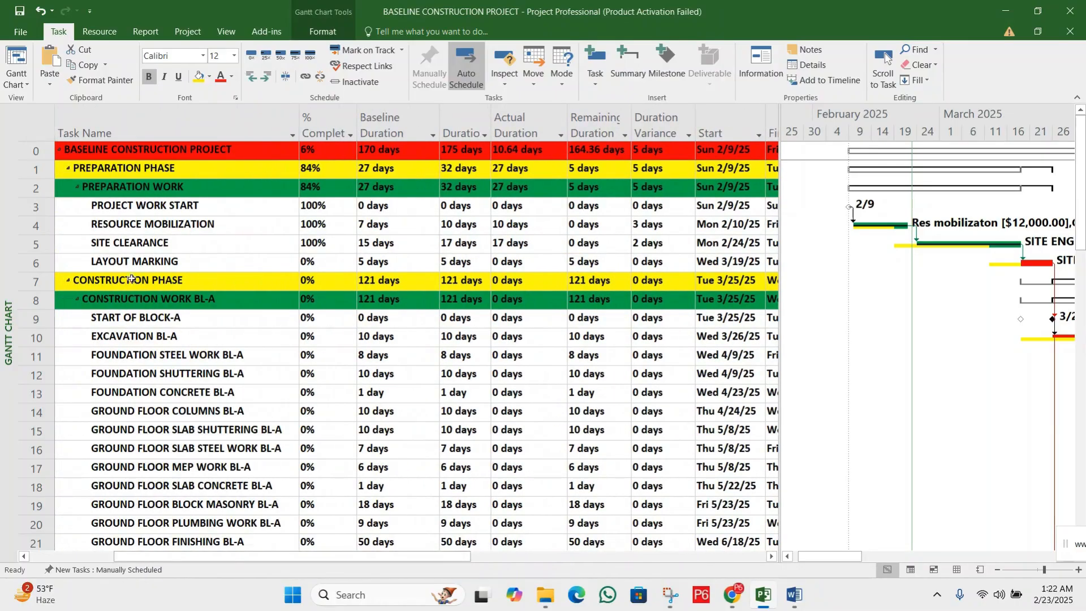
click(119, 266)
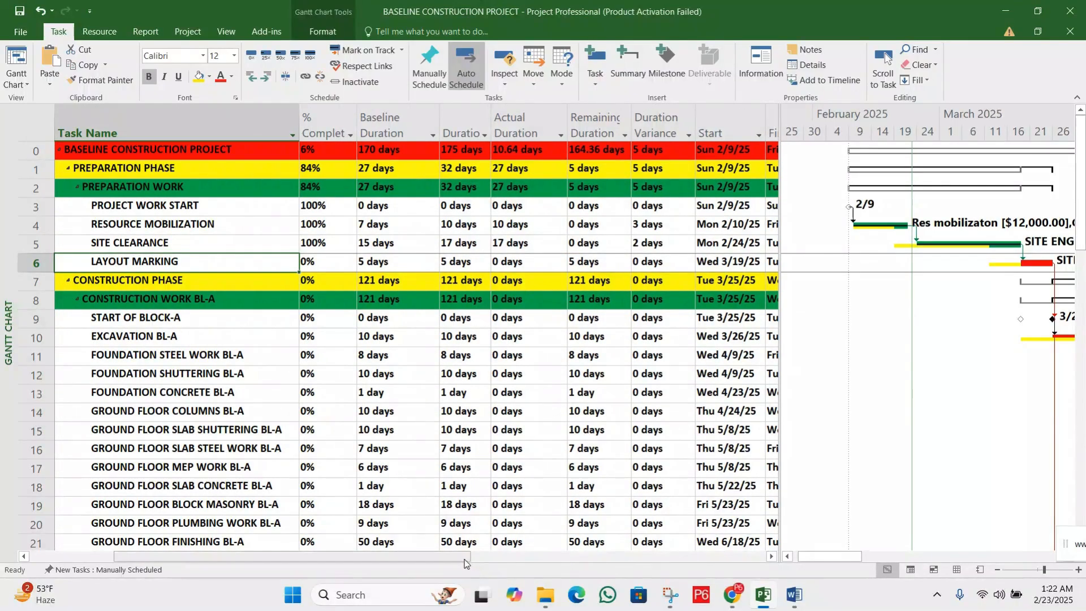
drag(465, 559, 378, 559)
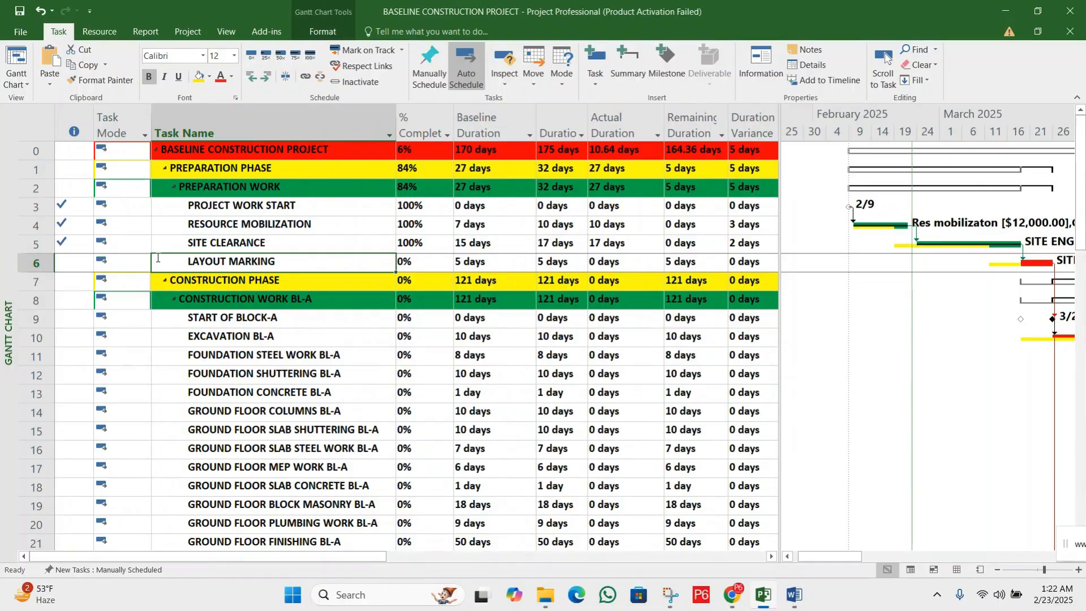
click(41, 262)
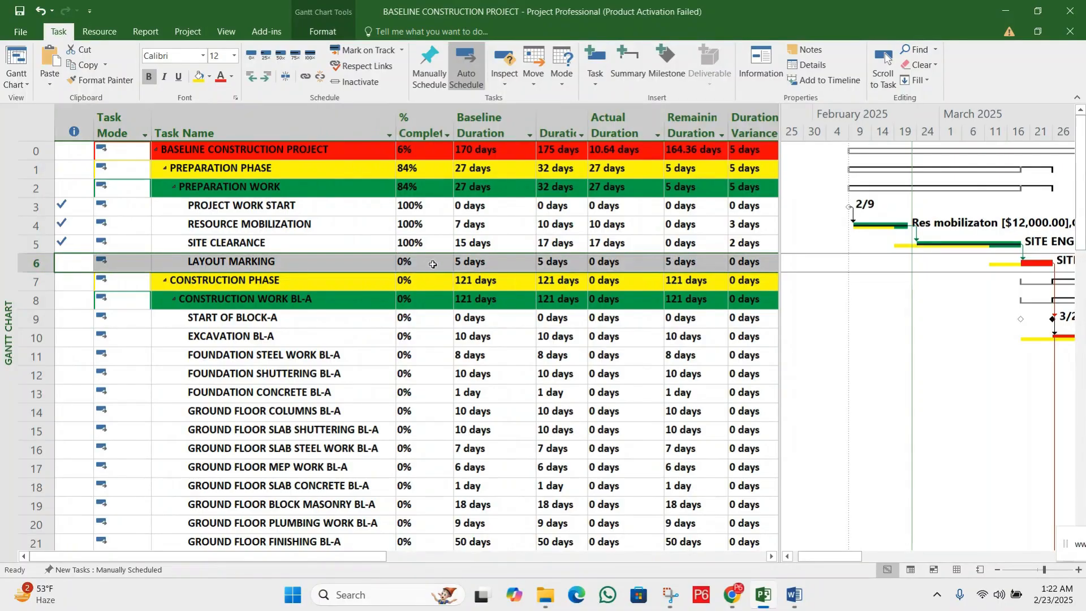
click(433, 264)
click(310, 55)
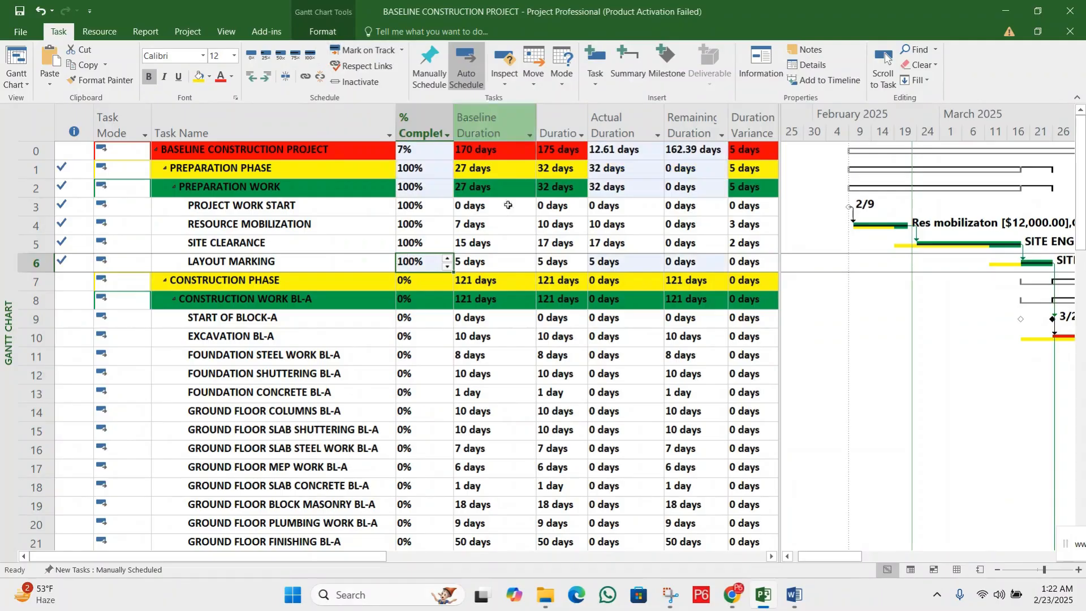
Set the Duration of LAYOUT MARKING to 3 days
click(514, 262)
click(562, 265)
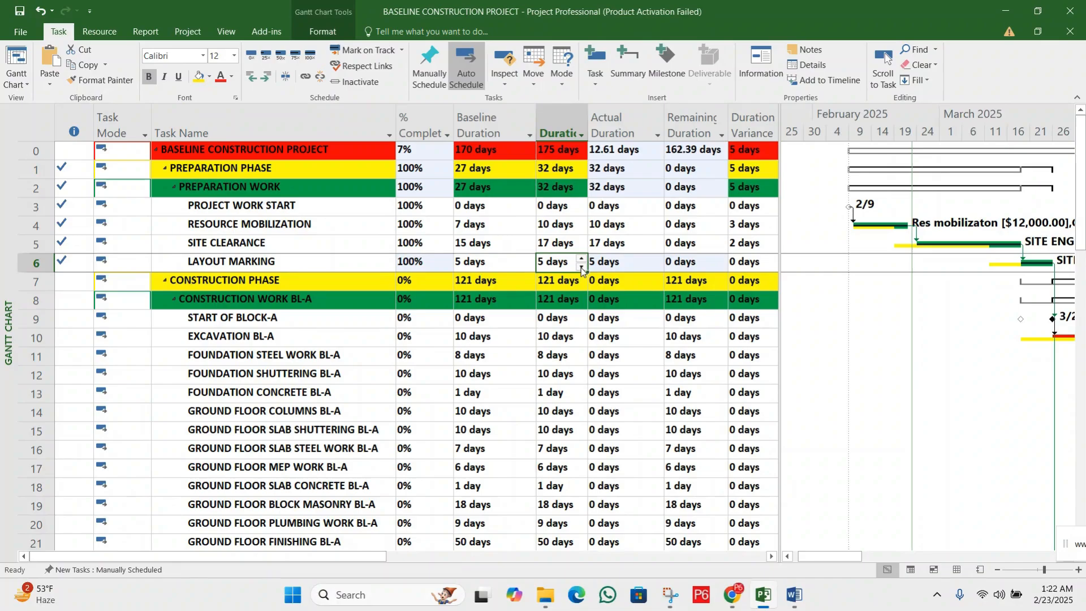
click(581, 267)
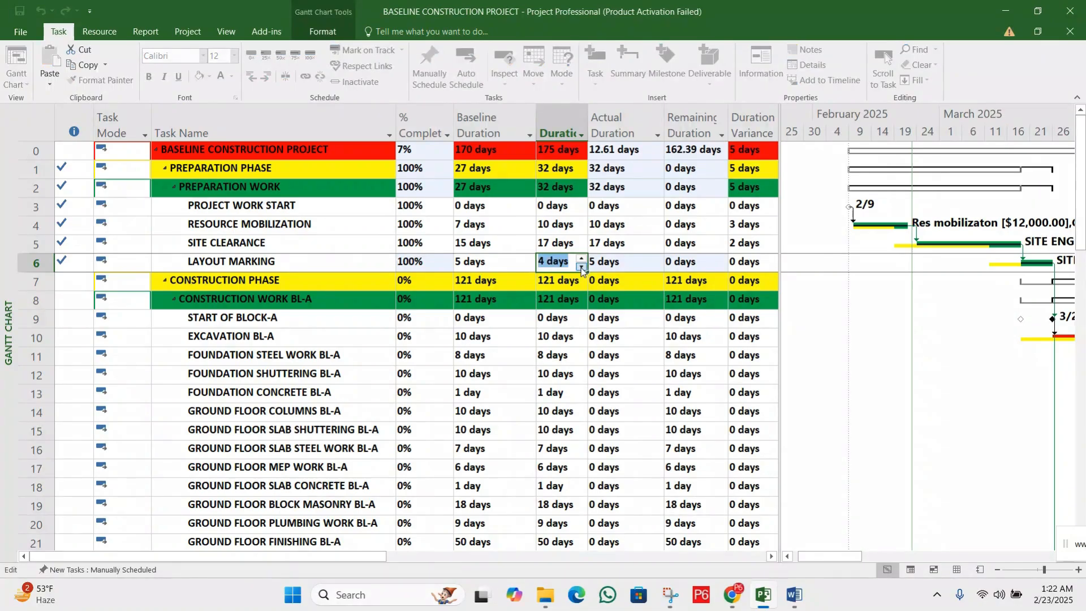
click(581, 266)
click(621, 262)
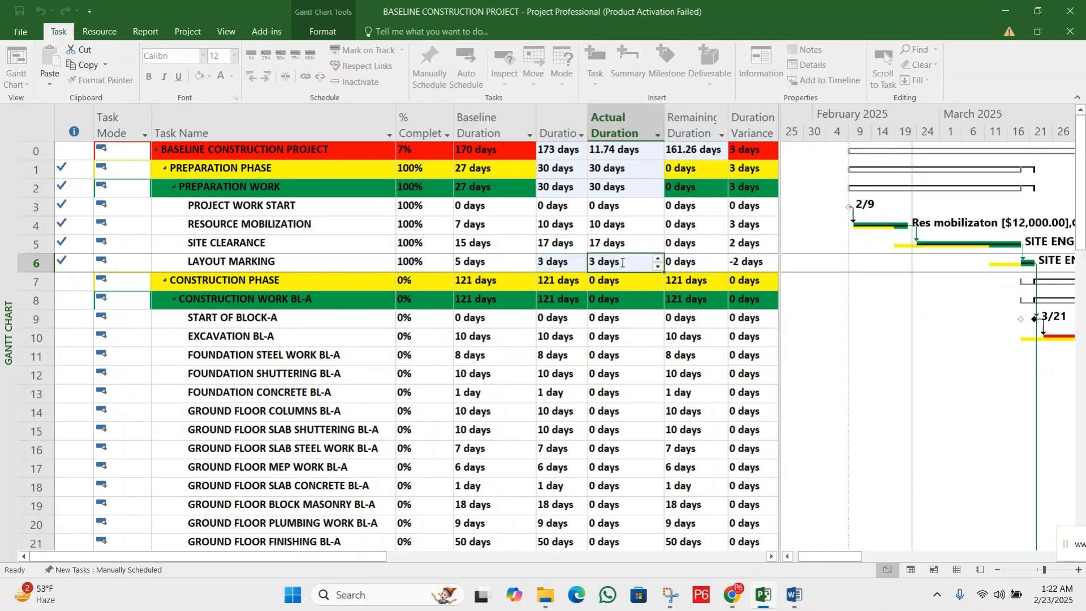
Compare LAYOUT MARKING's Baseline Duration with its Duration, Actual Duration and Duration Variance
click(567, 267)
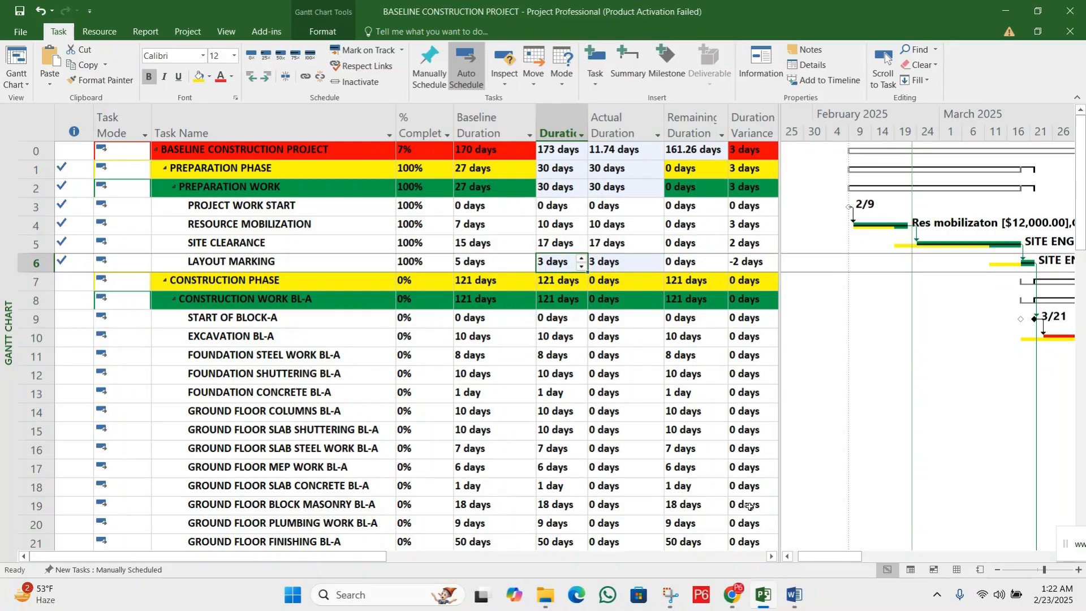
click(771, 556)
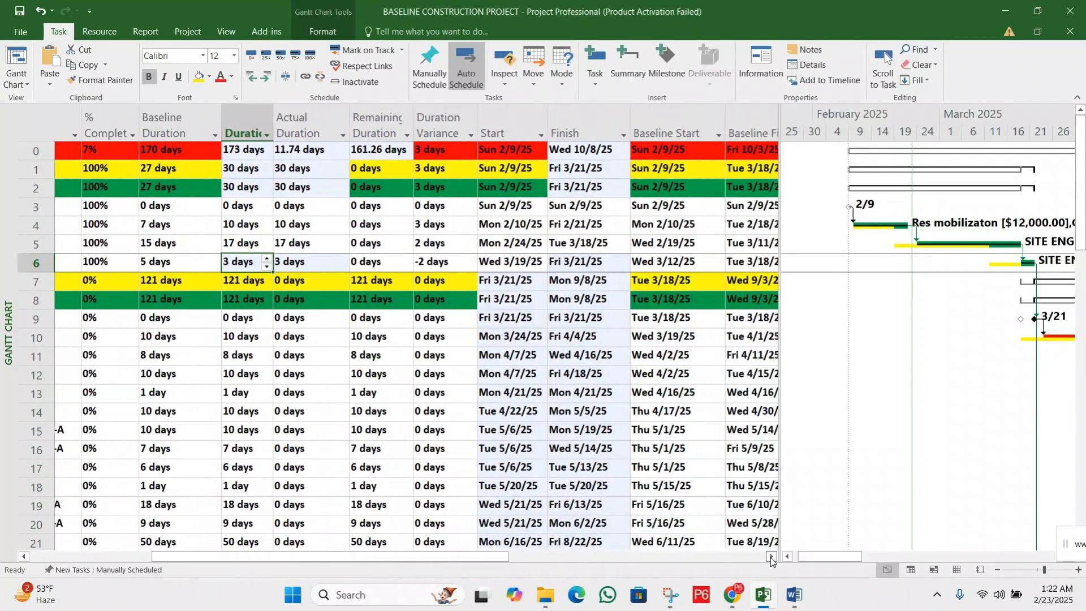
click(78, 264)
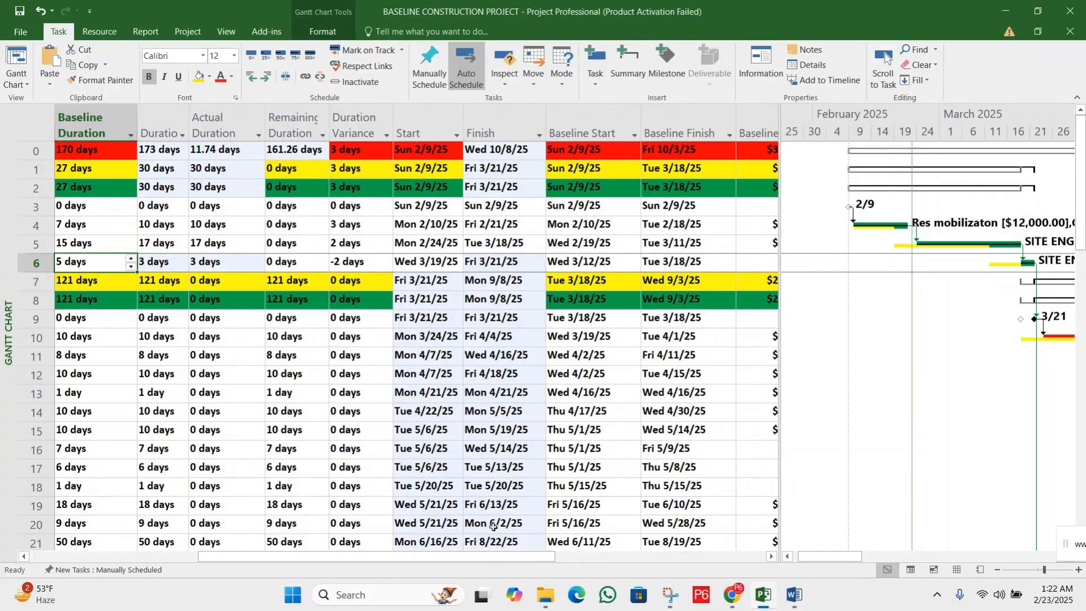
drag(506, 558, 421, 556)
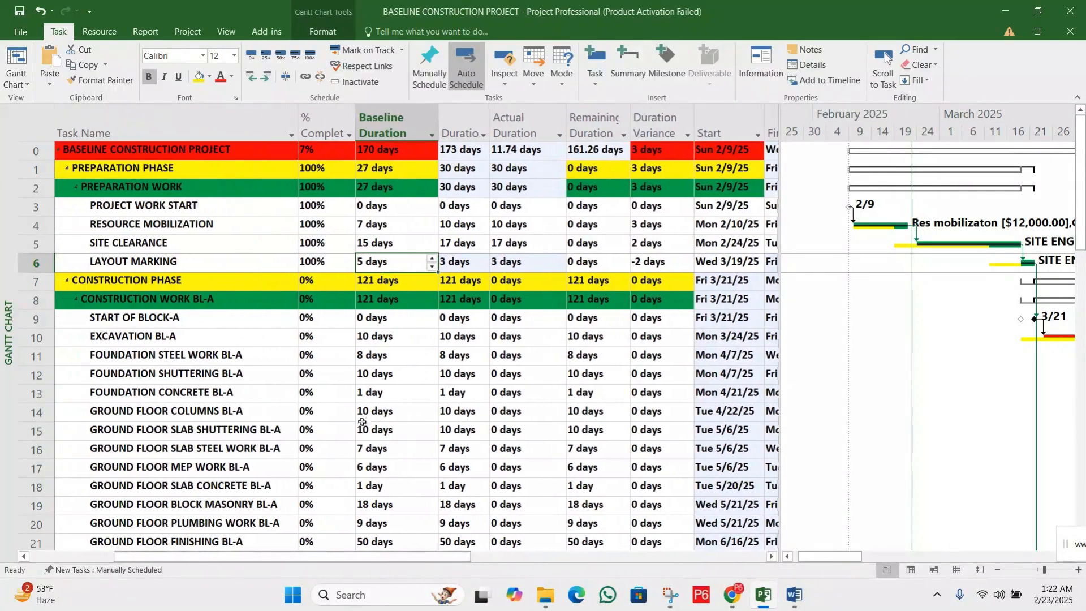
click(468, 262)
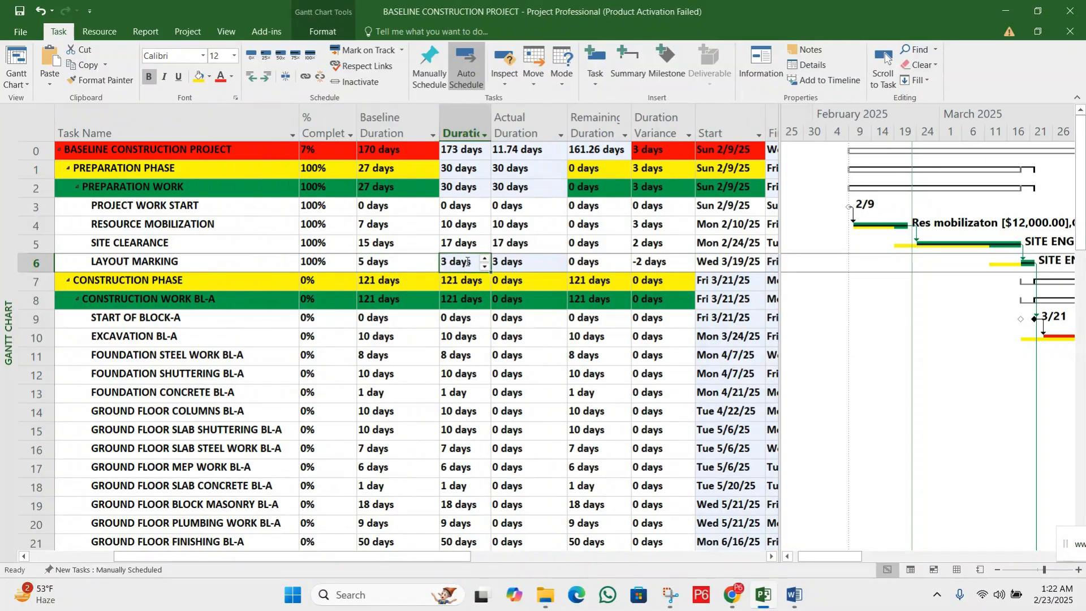
click(515, 262)
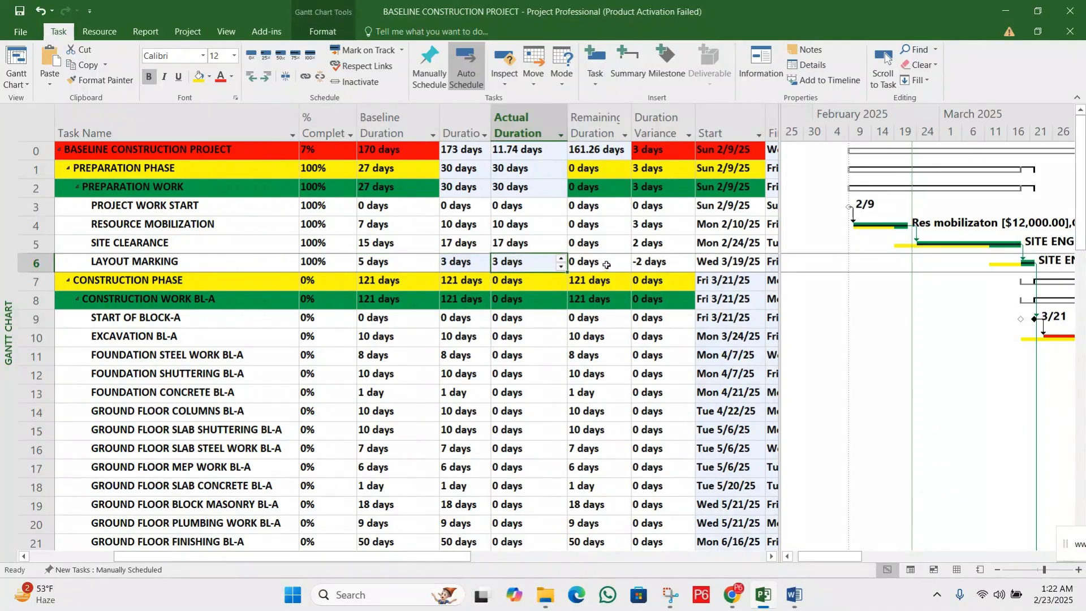
click(651, 263)
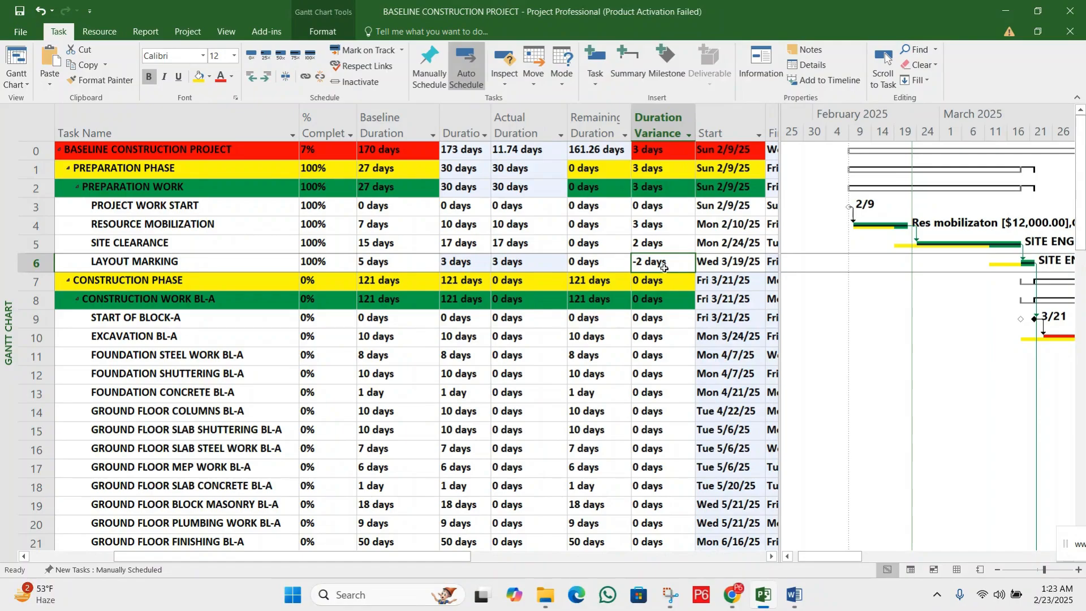
Compare the Duration Variance of RESOURCE MOBILIZATION, SITE CLEARANCE and LAYOUT MARKING with that of the whole project
click(667, 242)
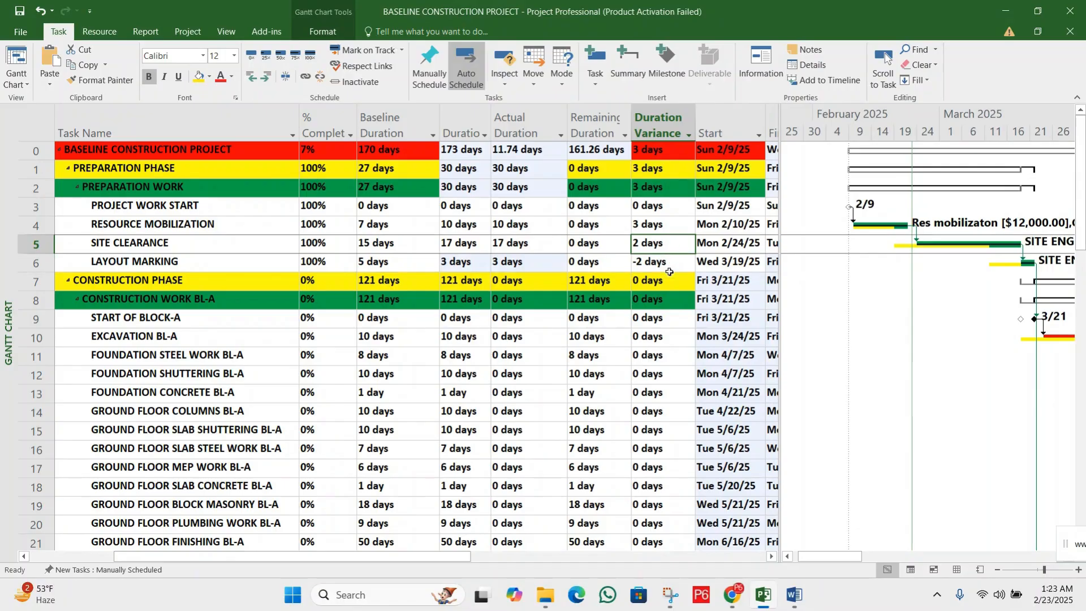
click(665, 263)
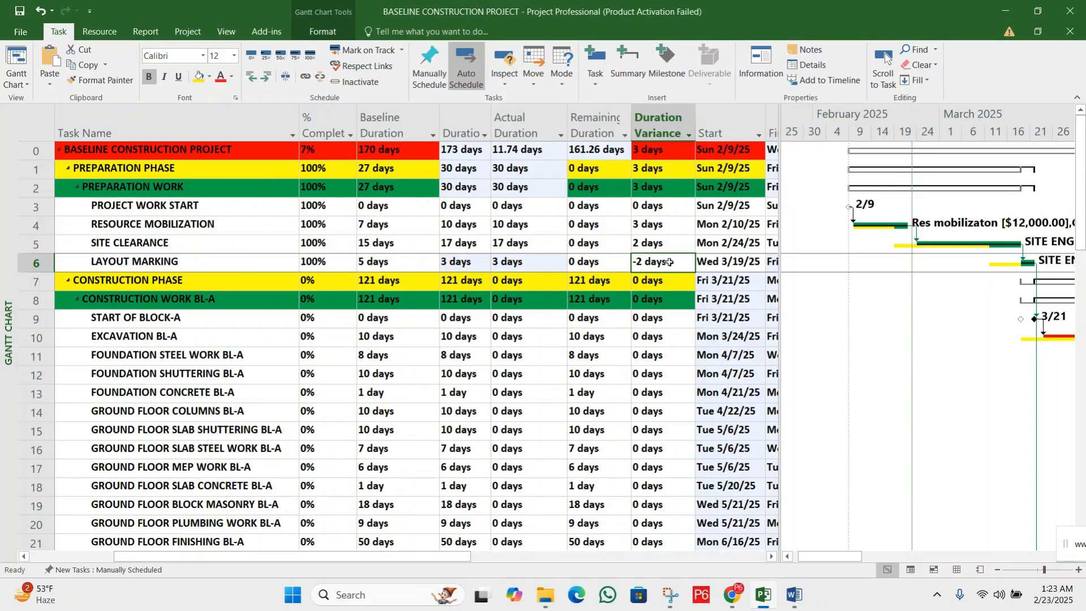
click(660, 228)
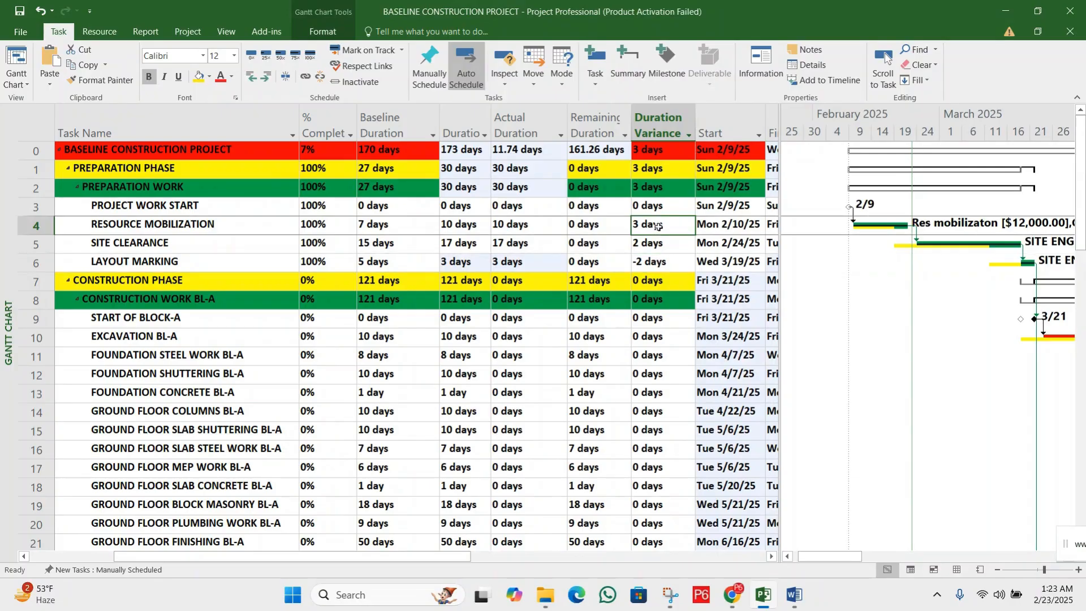
click(661, 243)
click(661, 227)
click(663, 244)
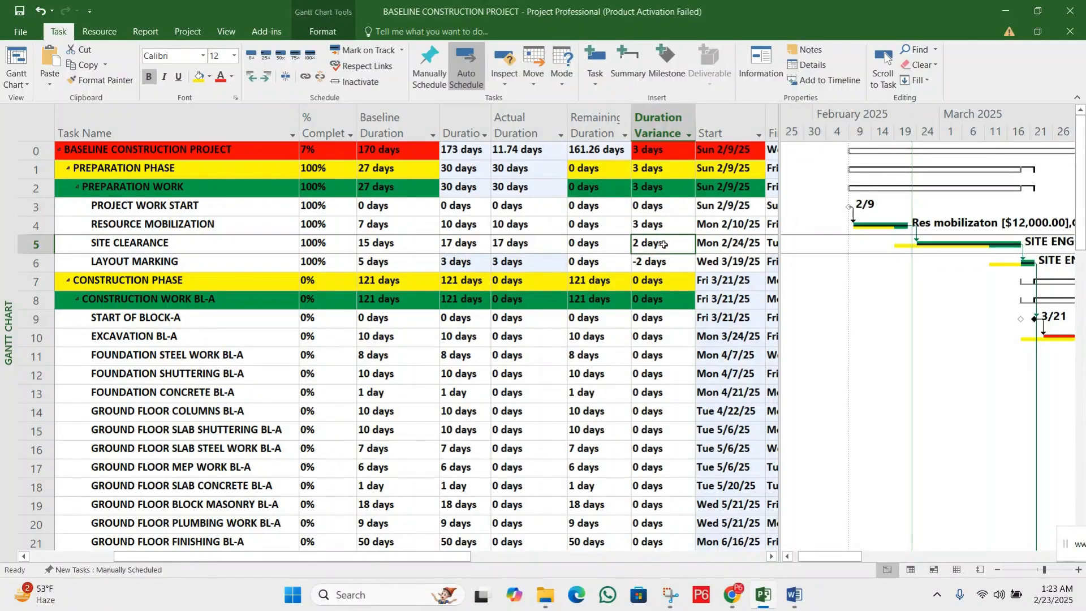
click(661, 224)
click(663, 243)
click(663, 262)
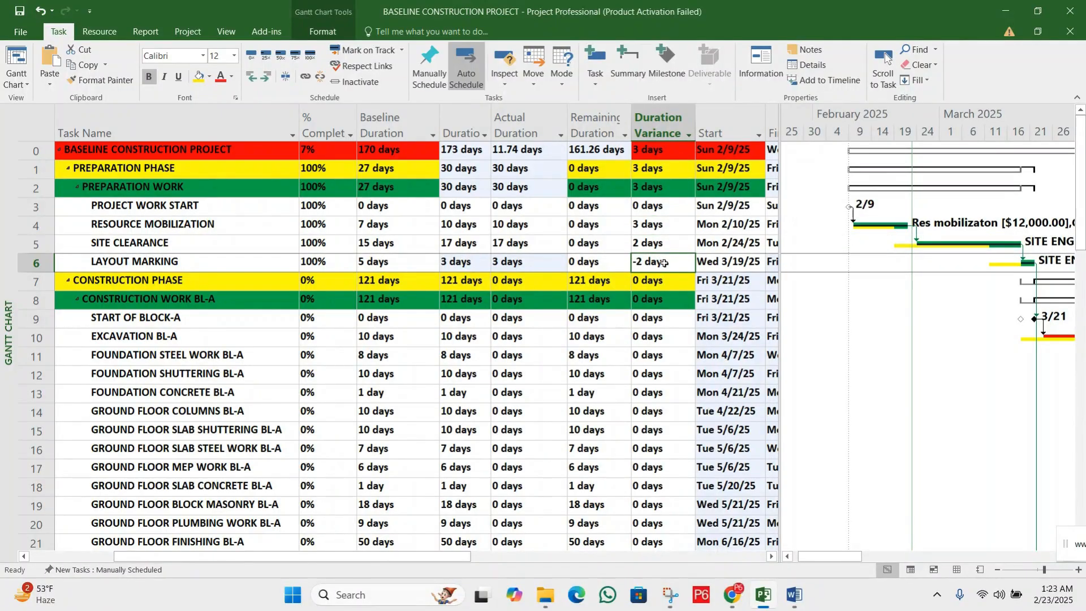
click(659, 155)
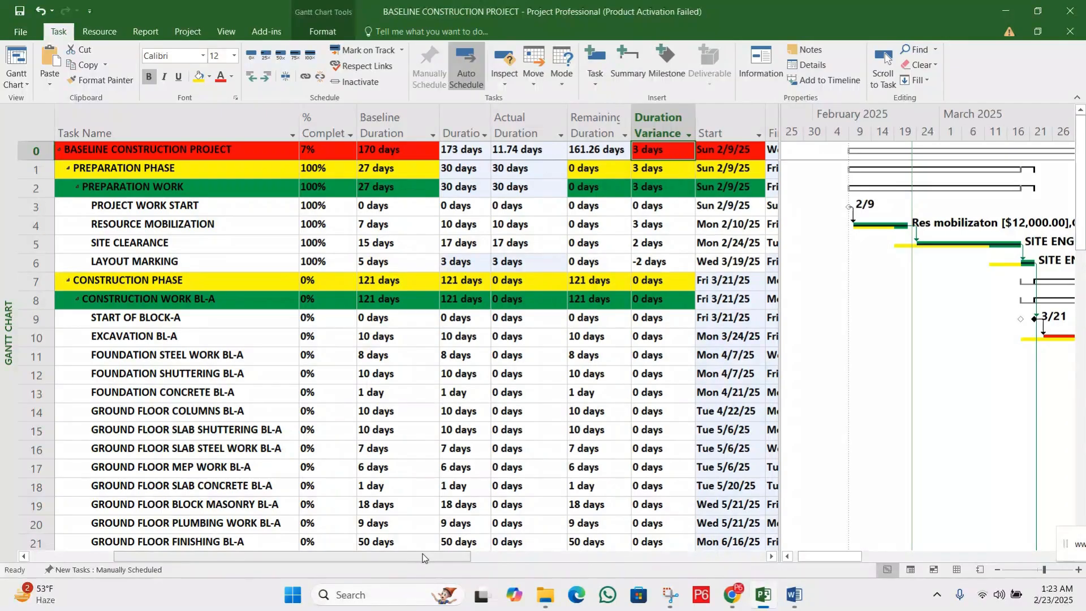
Review the % Complete of the whole project, PREPARATION WORK and each of its subtasks down to LAYOUT MARKING
drag(424, 556, 403, 554)
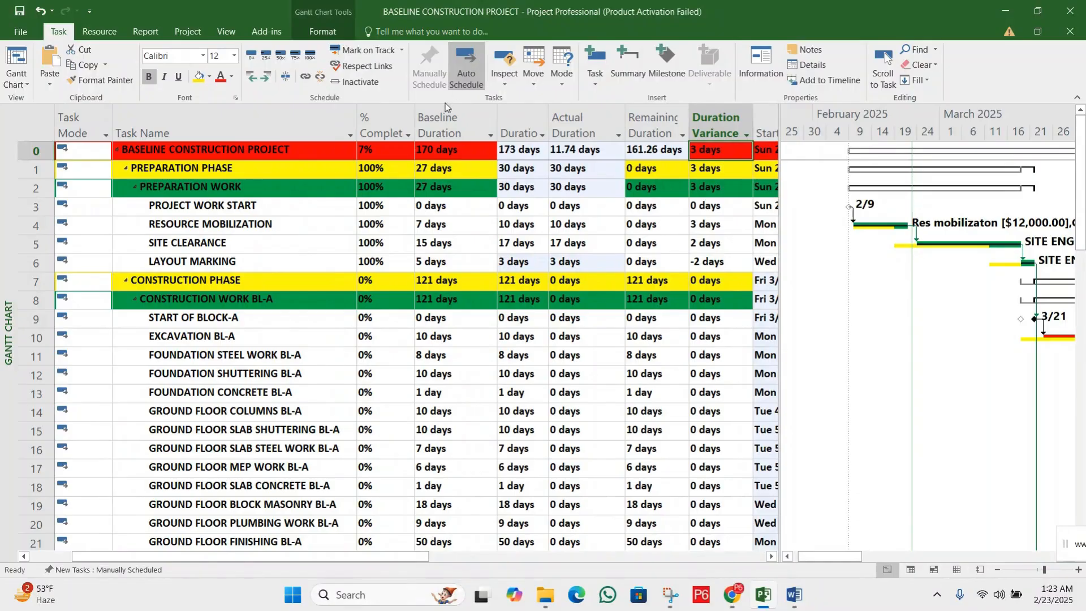
click(384, 154)
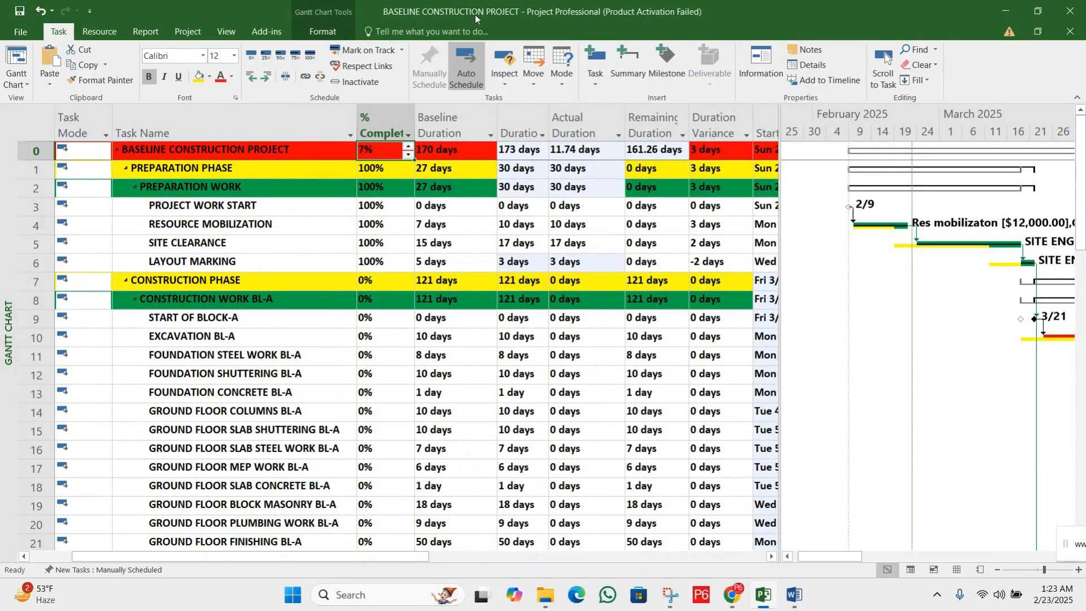
click(377, 185)
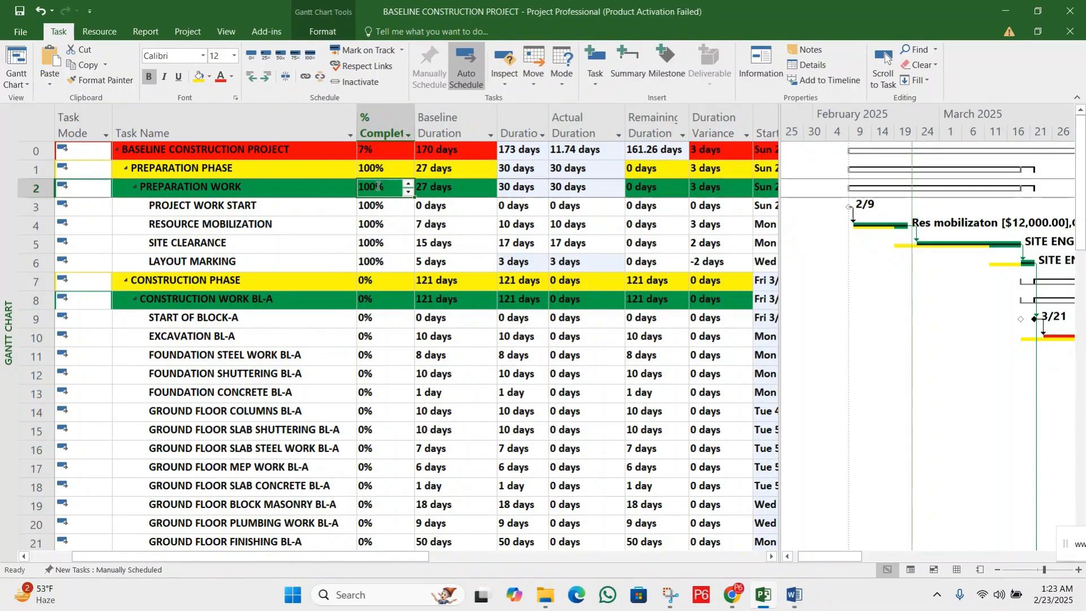
click(377, 207)
click(381, 227)
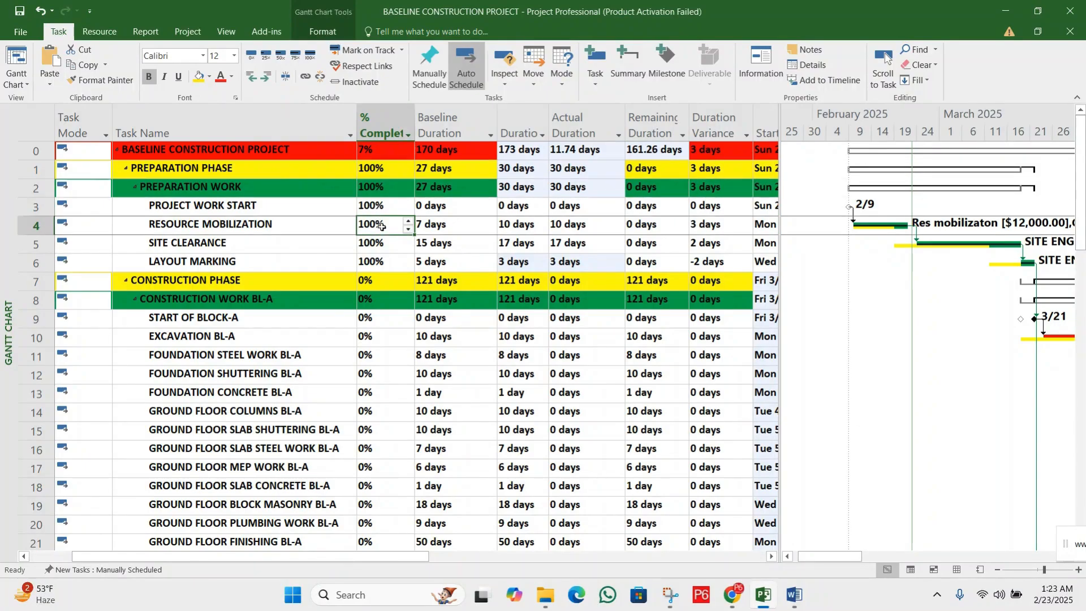
click(383, 243)
click(382, 262)
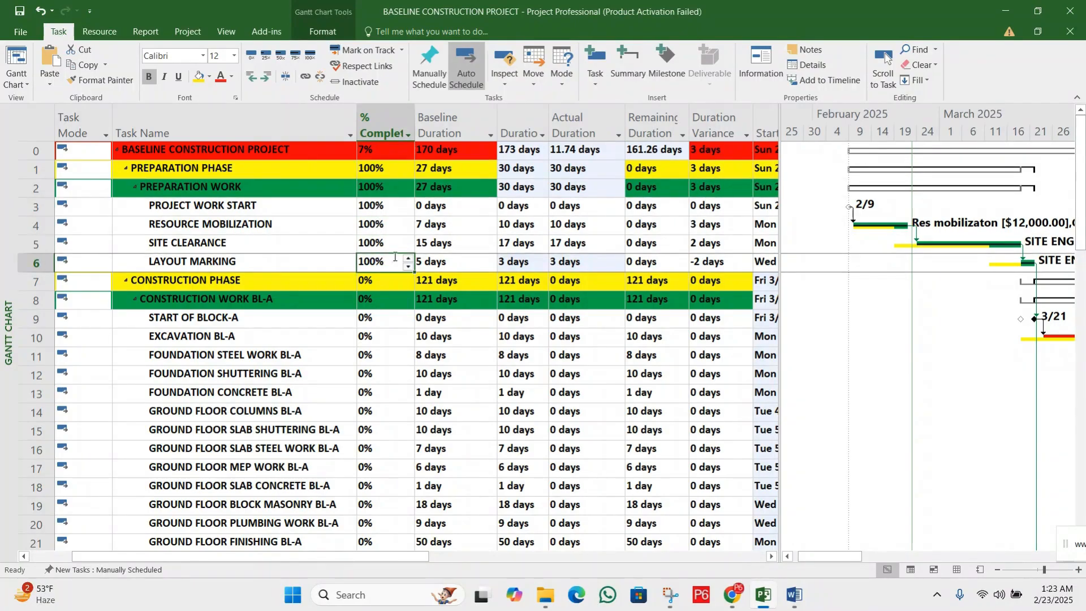
Compare PREPARATION WORK's Baseline Duration with its current Duration and check the whole project's Duration Variance
click(450, 187)
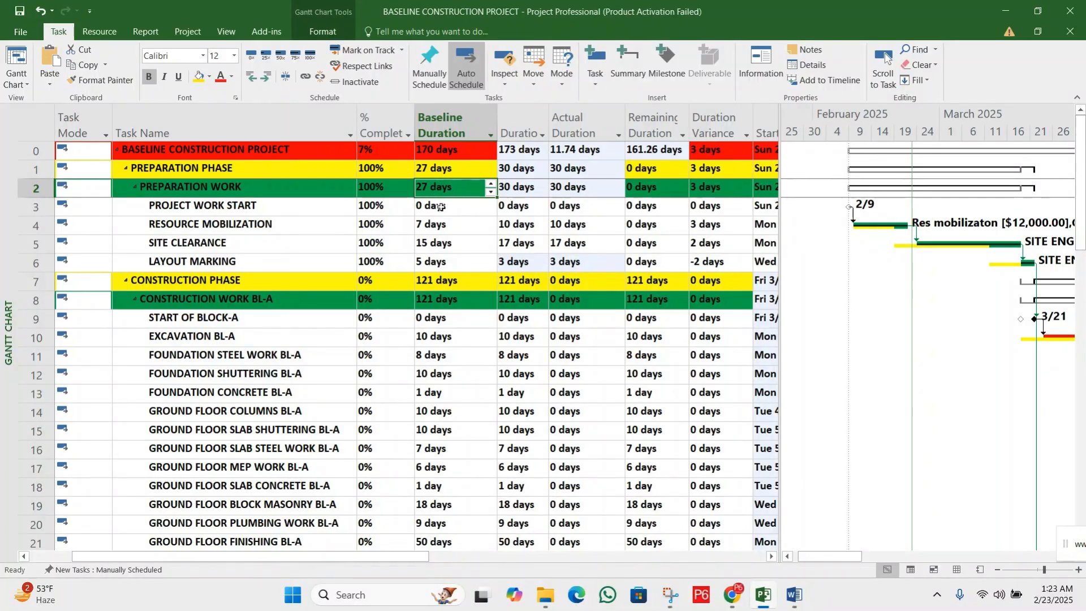
click(514, 189)
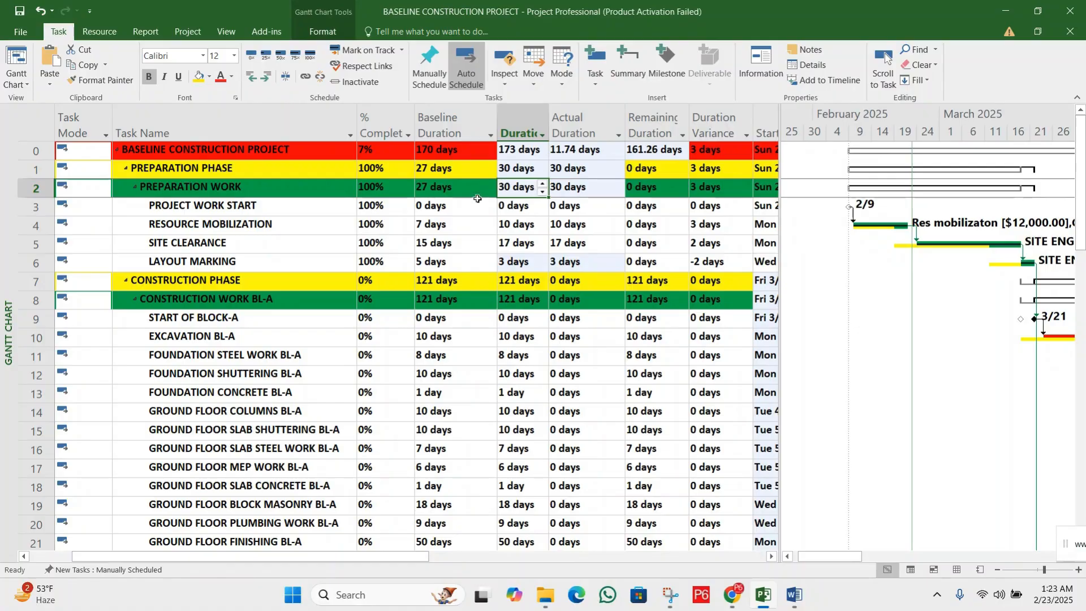
click(457, 191)
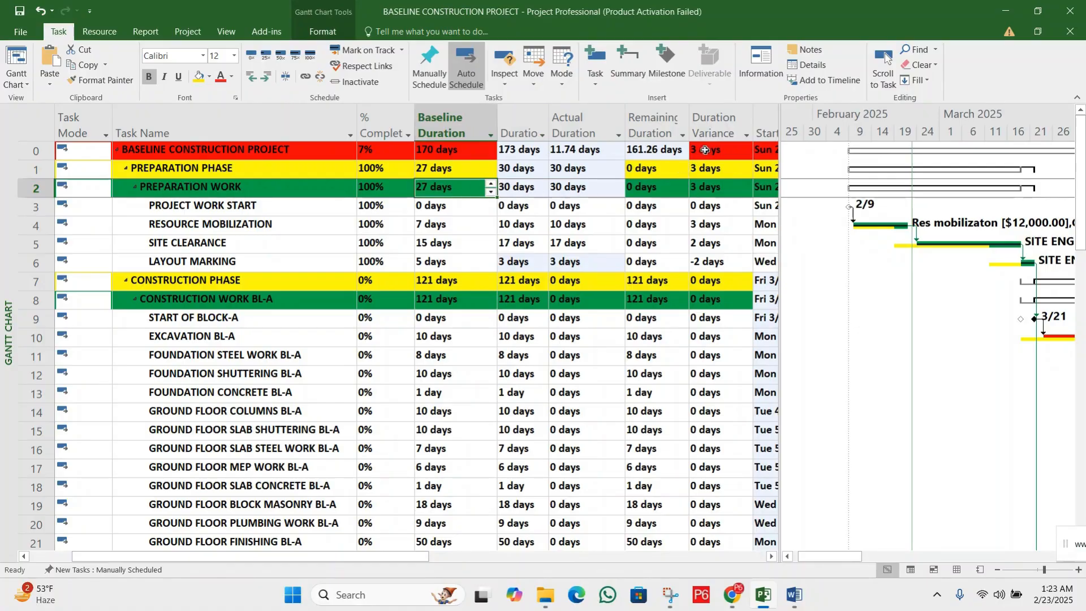
click(706, 148)
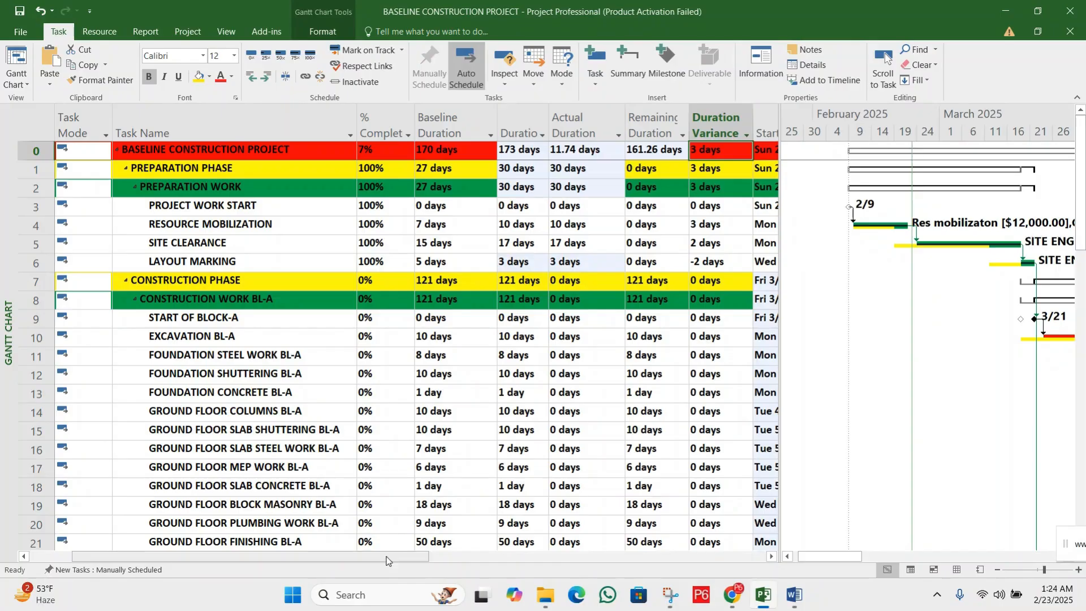
Compare LAYOUT MARKING's Baseline Cost, Actual Cost and Cost Variance
drag(387, 560, 745, 561)
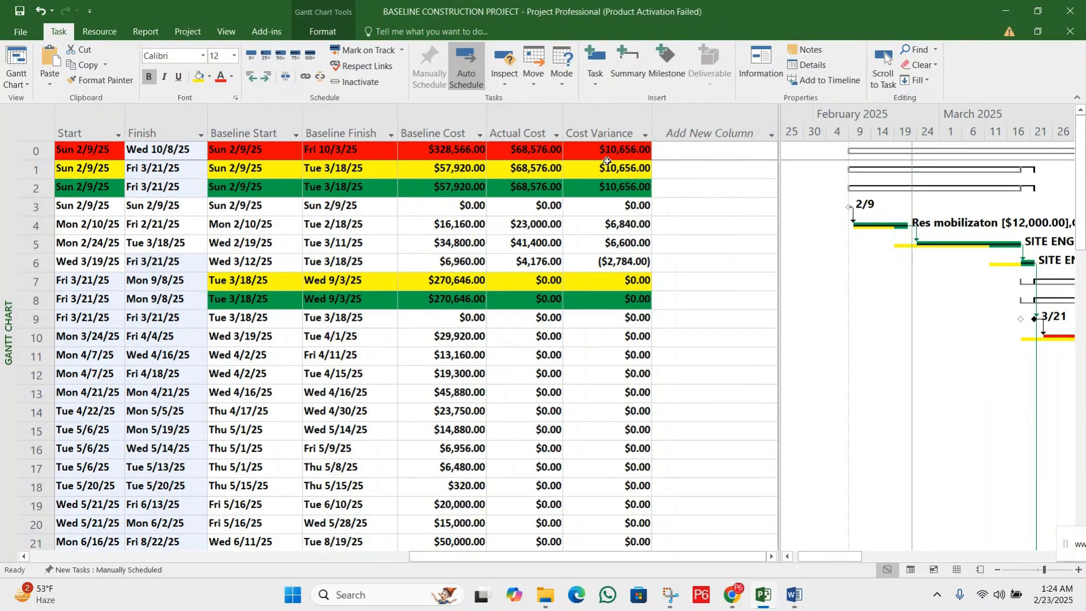
click(459, 261)
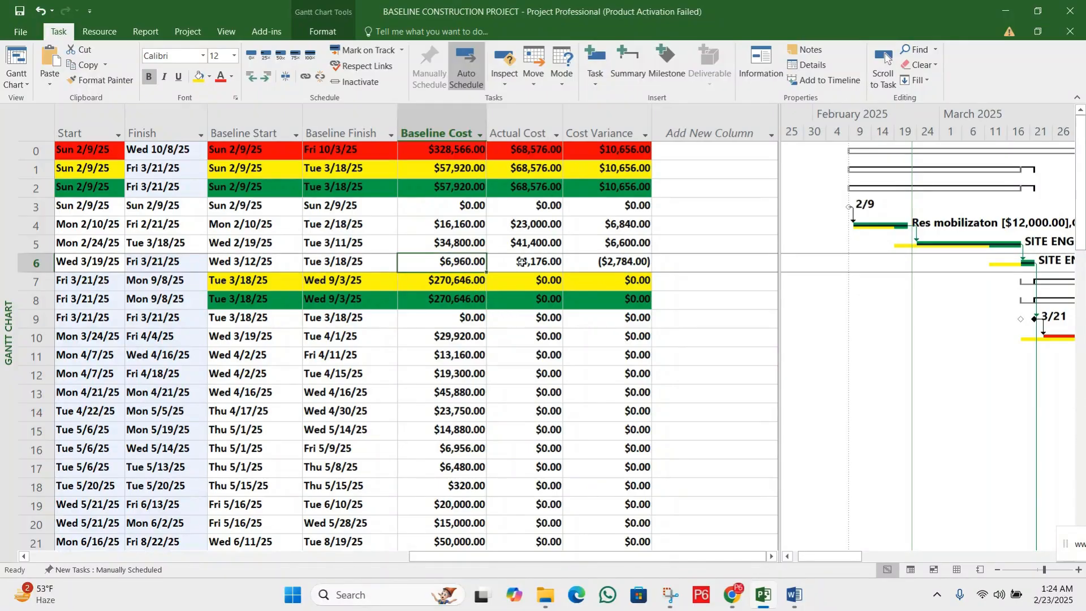
click(523, 262)
click(602, 261)
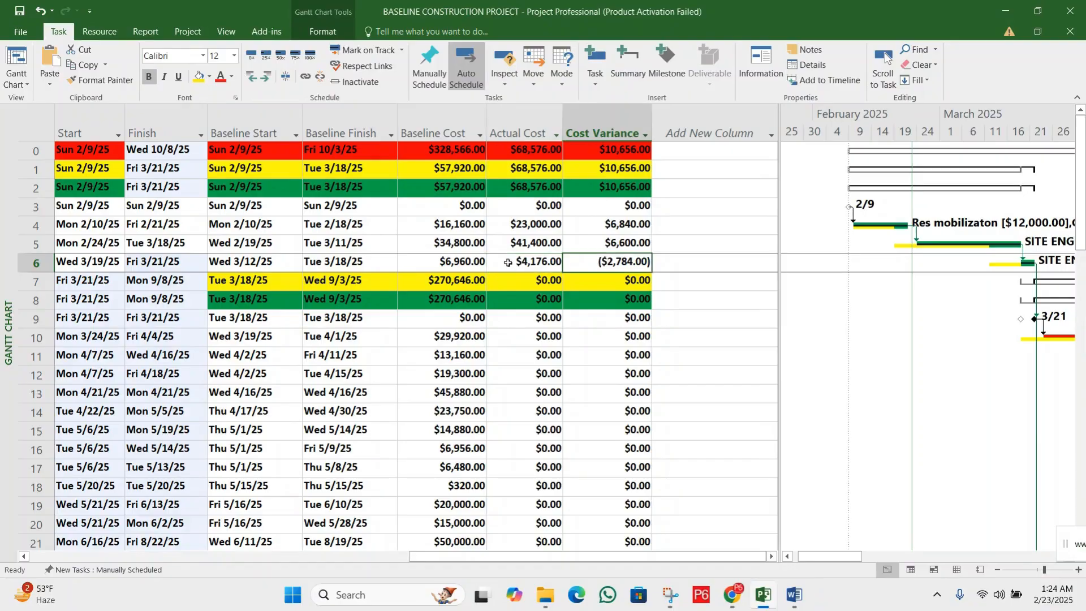
click(469, 259)
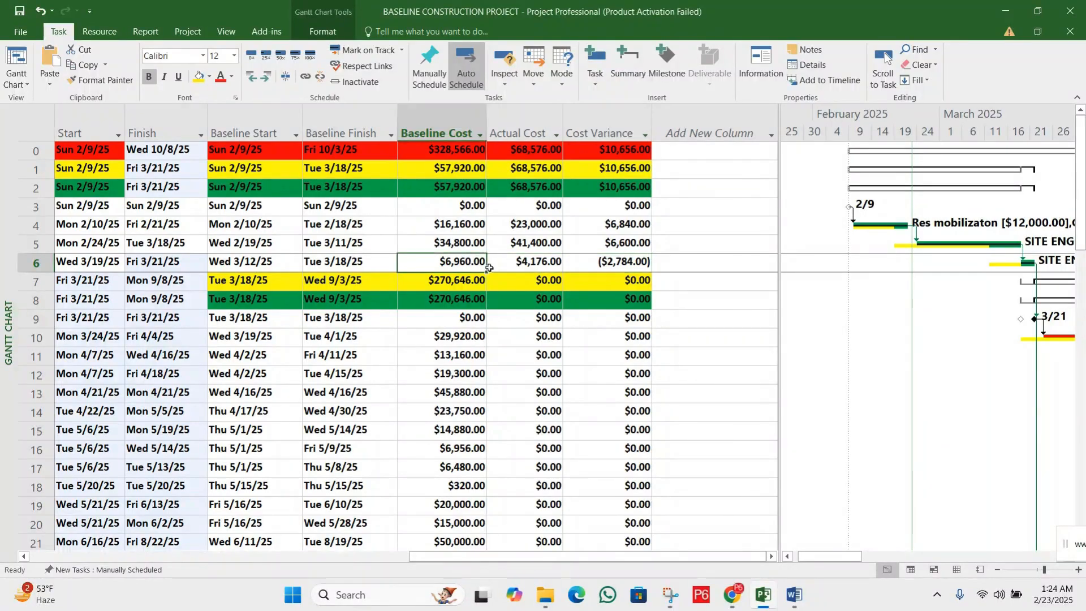
click(521, 261)
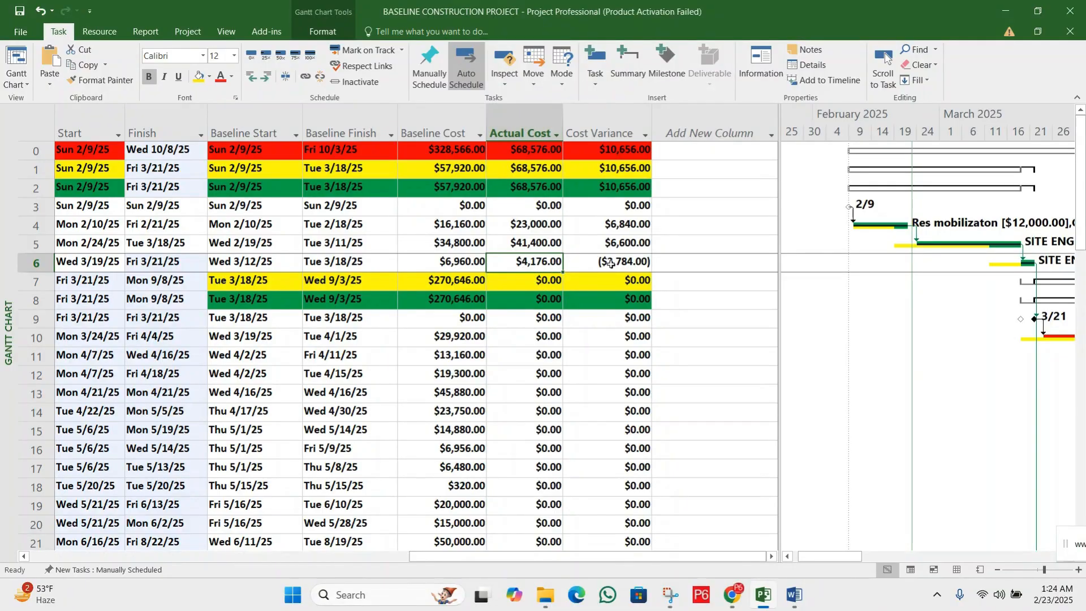
Recheck LAYOUT MARKING's Cost Variance by comparing its Actual Cost with its Baseline Cost
click(610, 263)
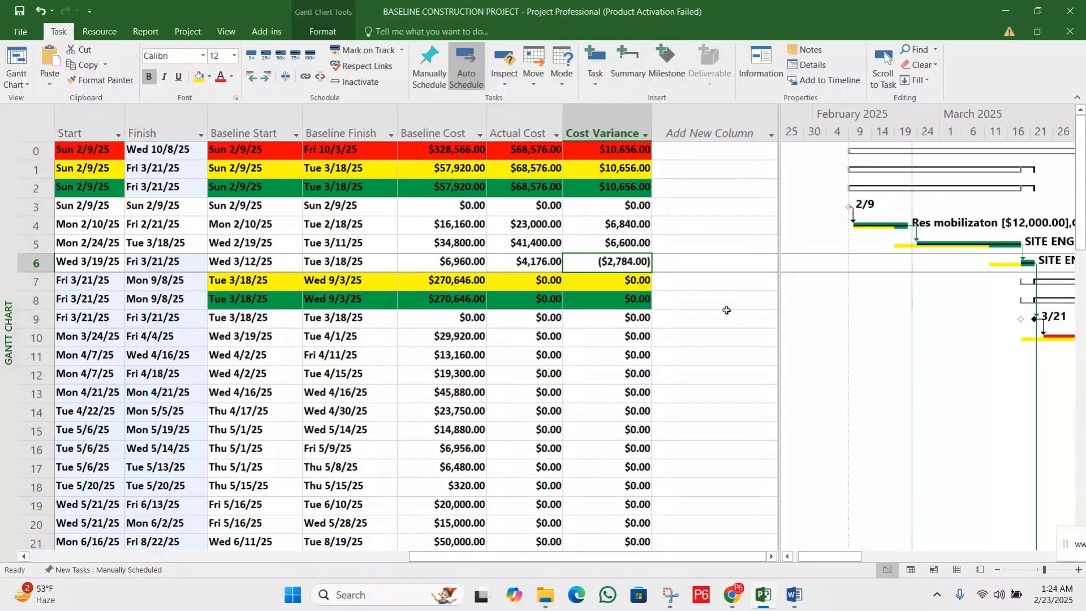
click(424, 265)
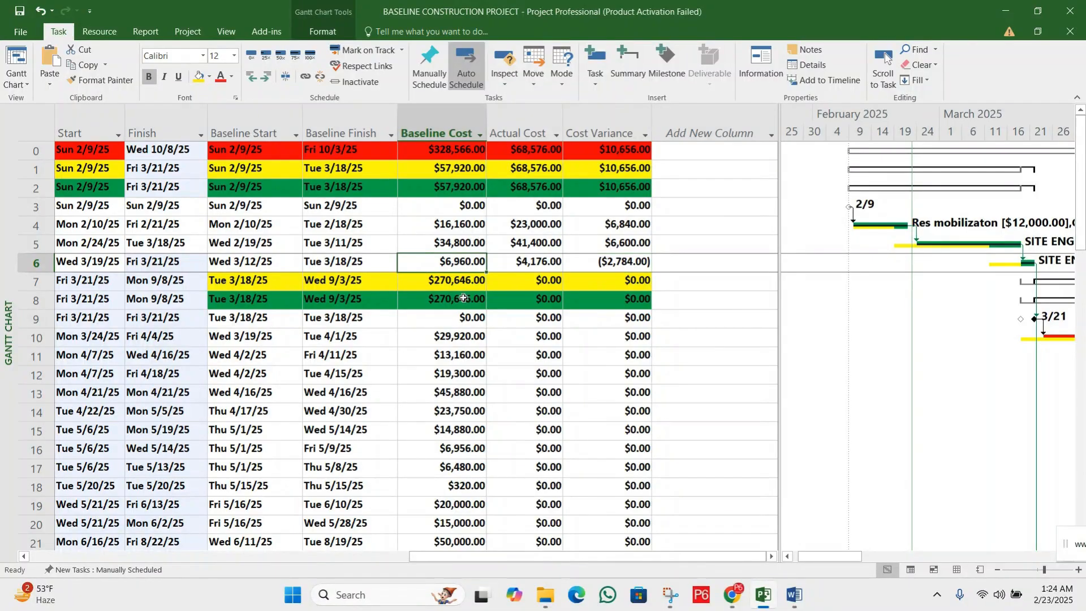
click(538, 261)
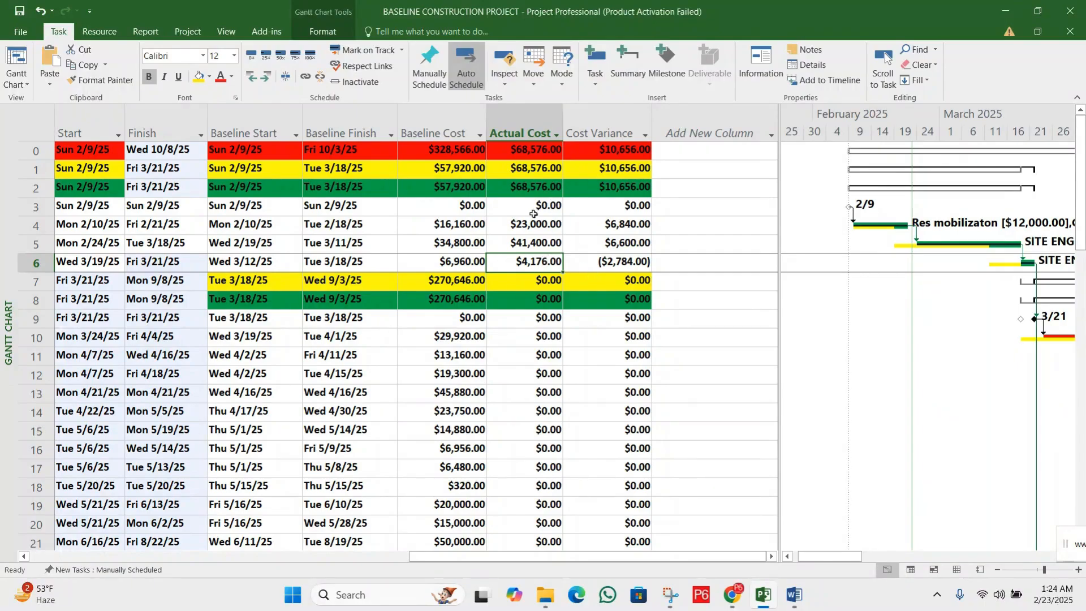
click(603, 262)
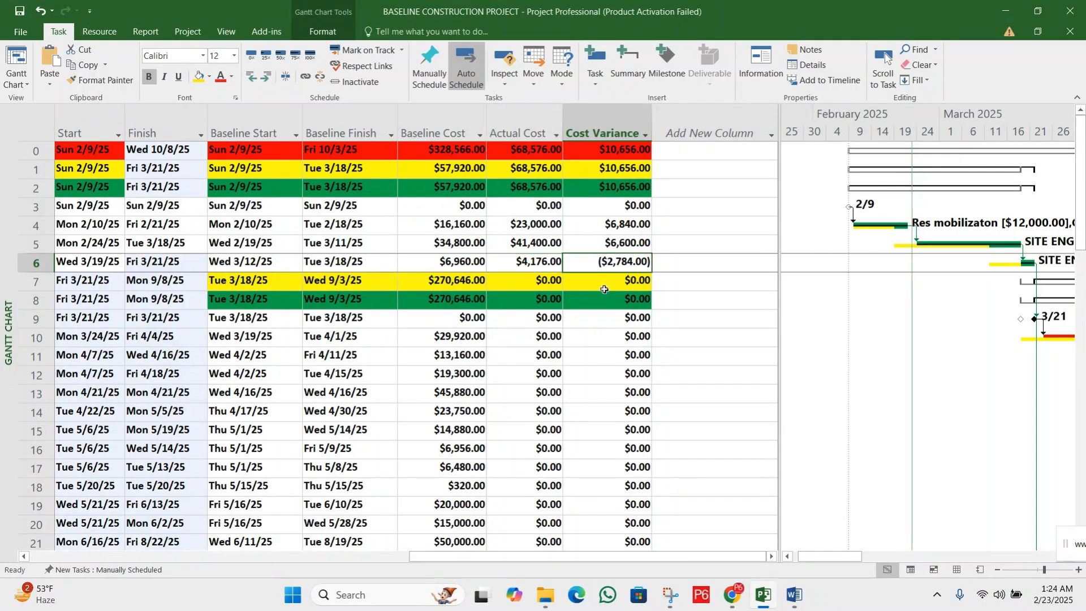
click(531, 262)
click(606, 260)
click(470, 260)
click(526, 261)
click(464, 260)
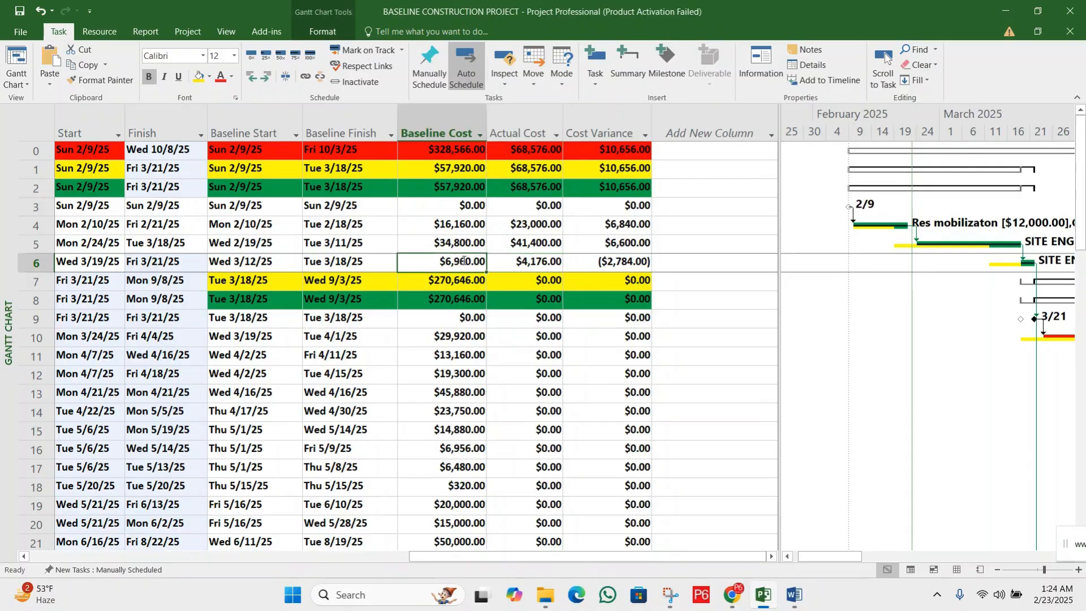
click(629, 264)
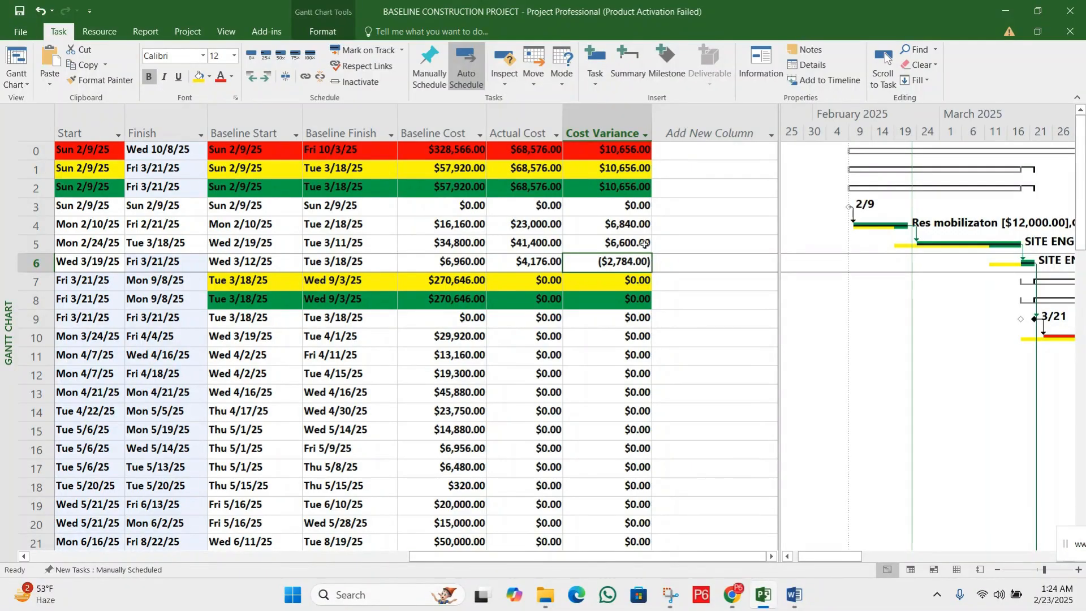
Compare the Cost Variance of RESOURCE MOBILIZATION, SITE CLEARANCE and LAYOUT MARKING with that of the whole project
click(638, 225)
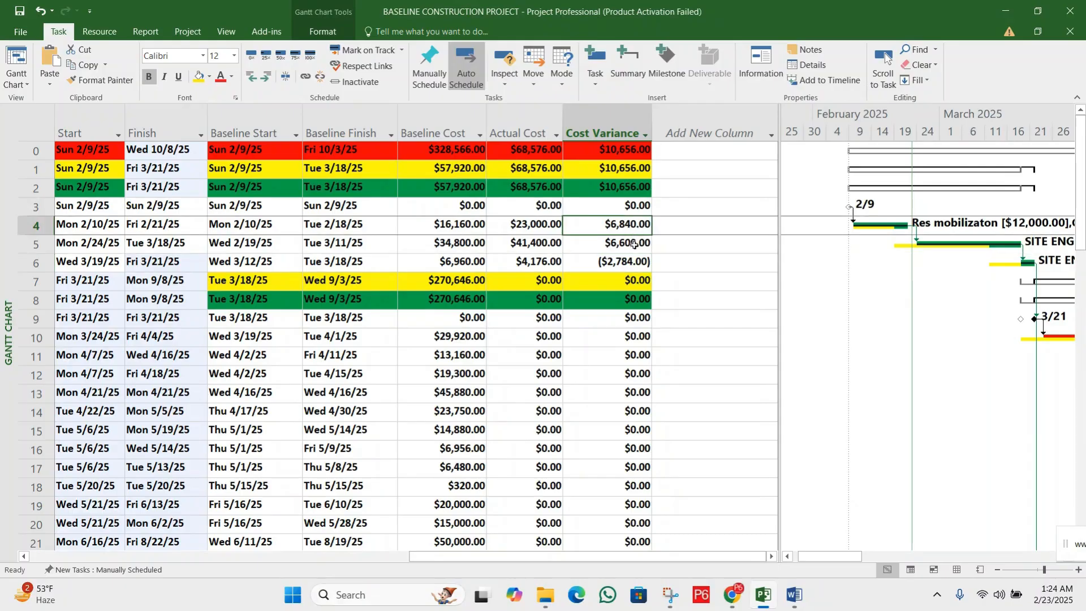
click(633, 244)
click(628, 262)
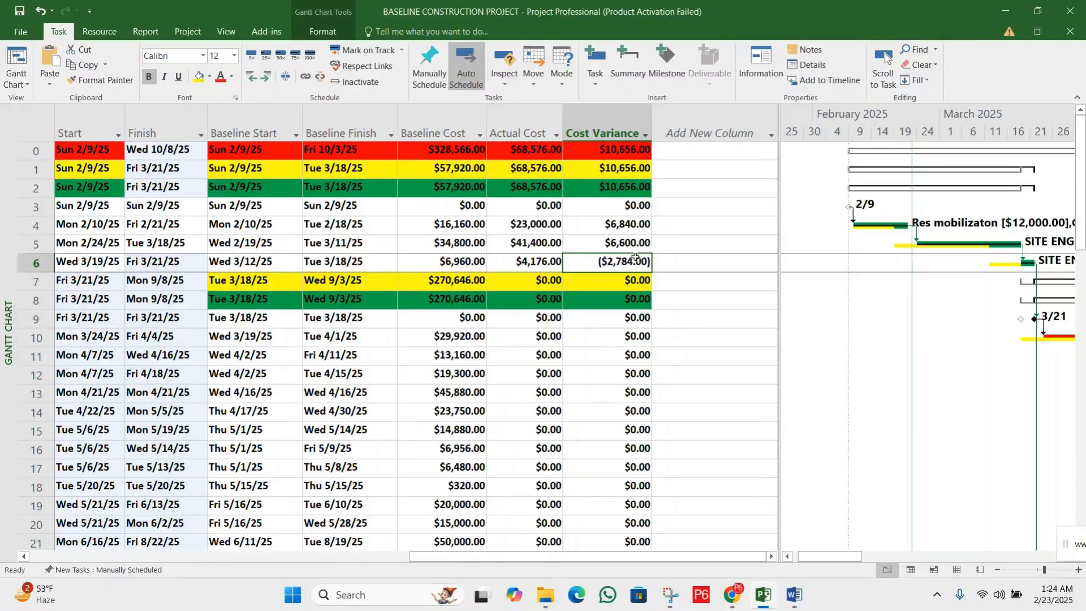
click(632, 151)
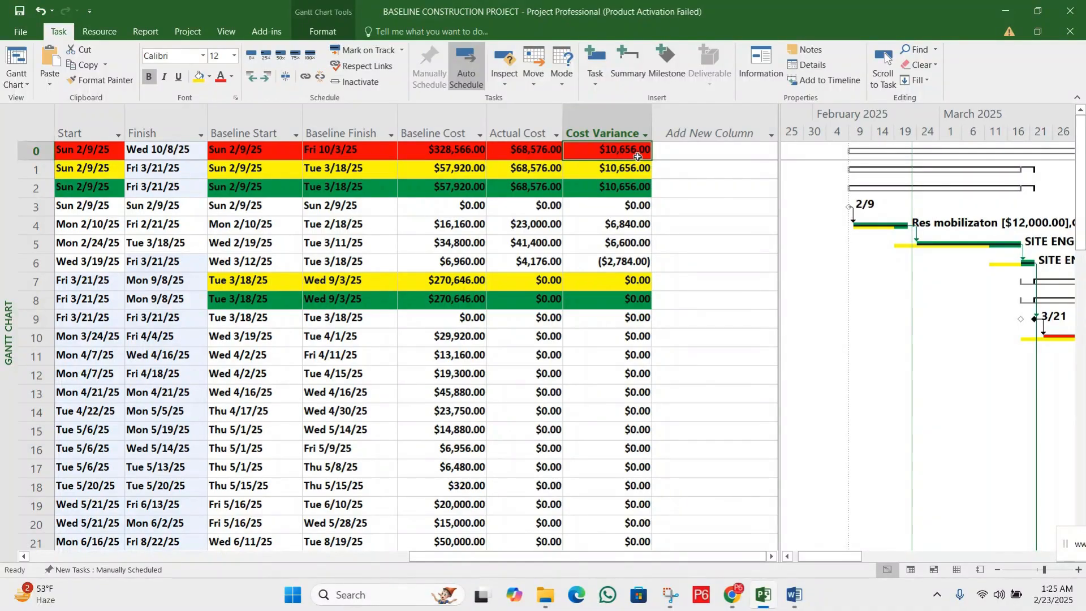
Check the Finish date of the LAYOUT MARKING task against its baseline dates
drag(687, 555, 450, 541)
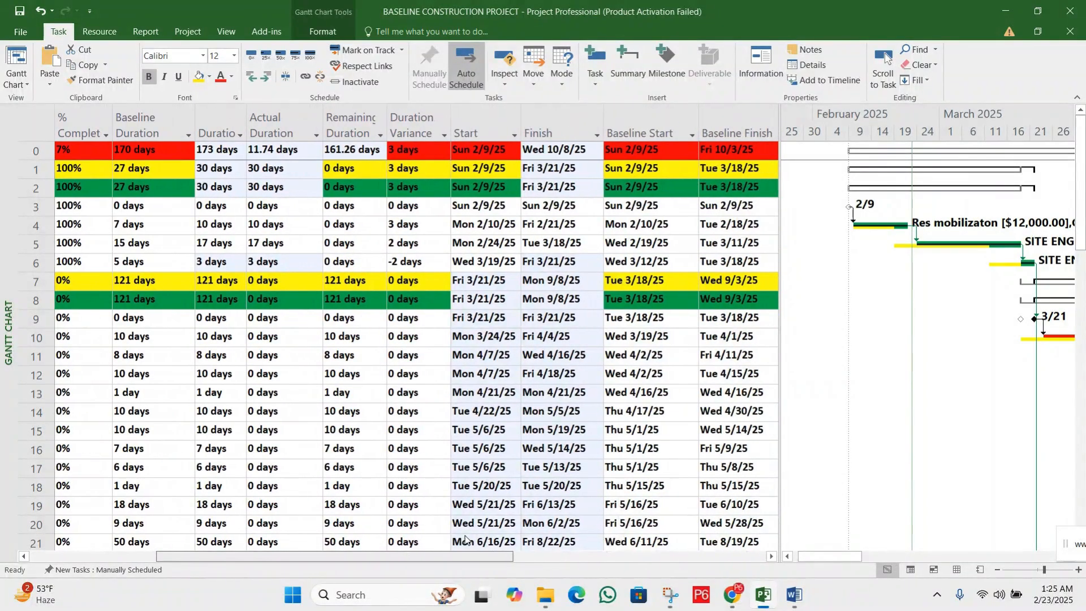
click(560, 264)
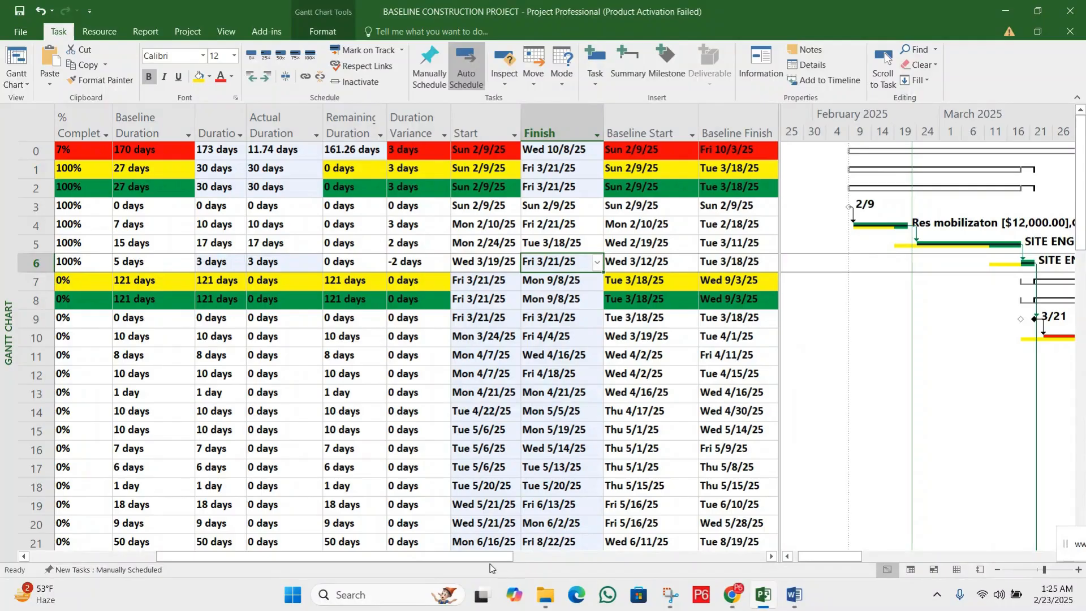
drag(487, 561, 470, 557)
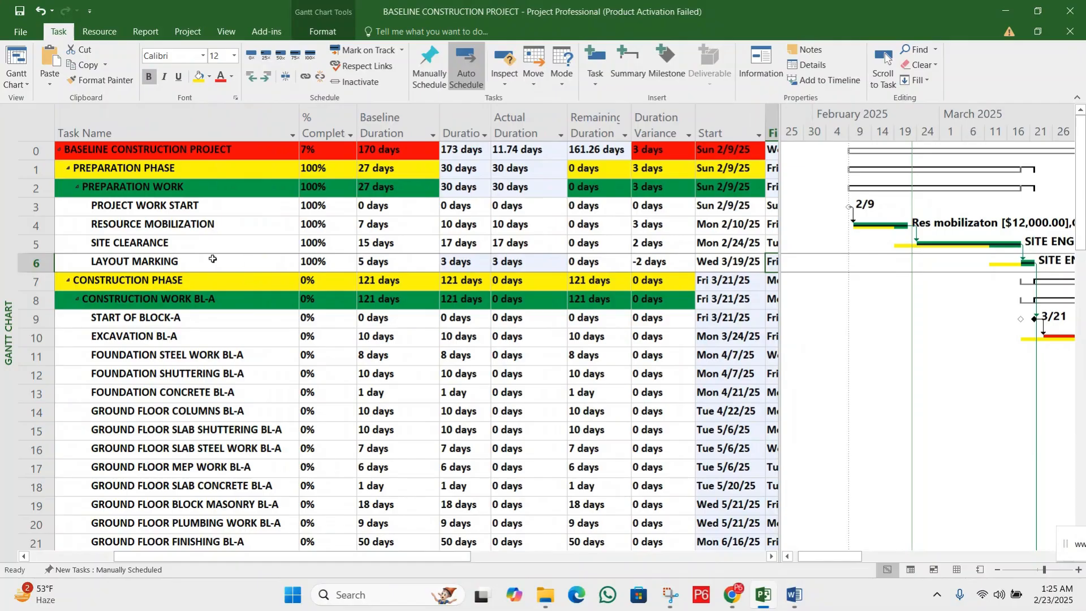
drag(370, 557, 455, 557)
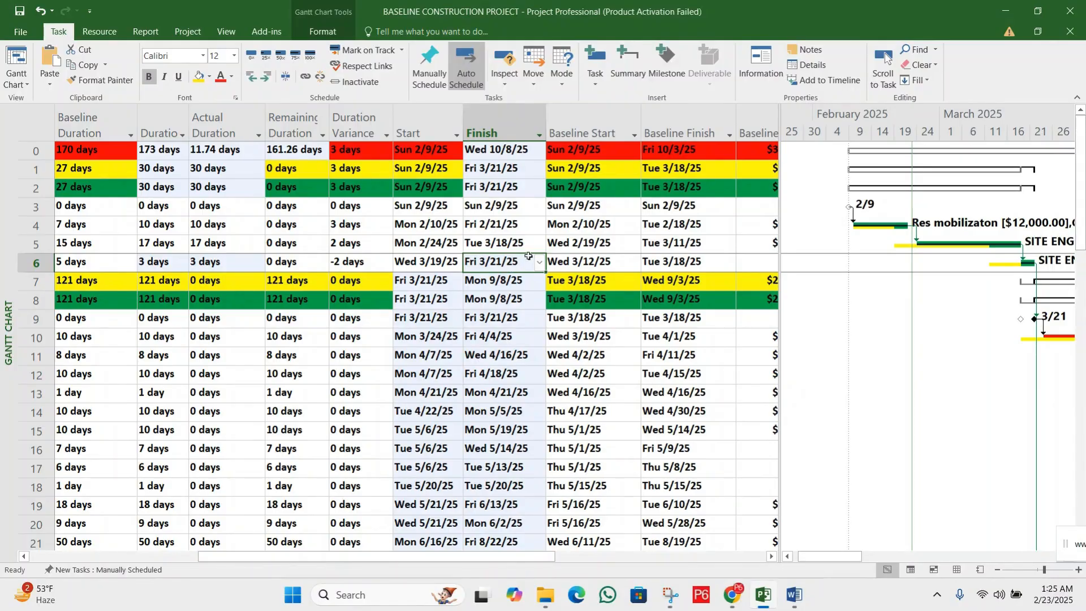
click(184, 34)
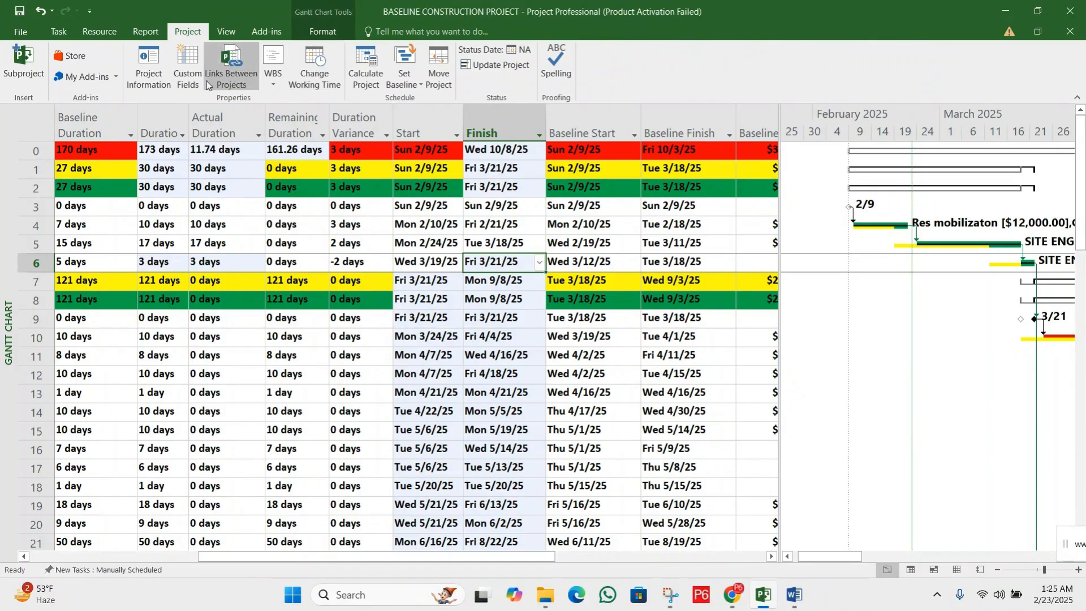
click(155, 82)
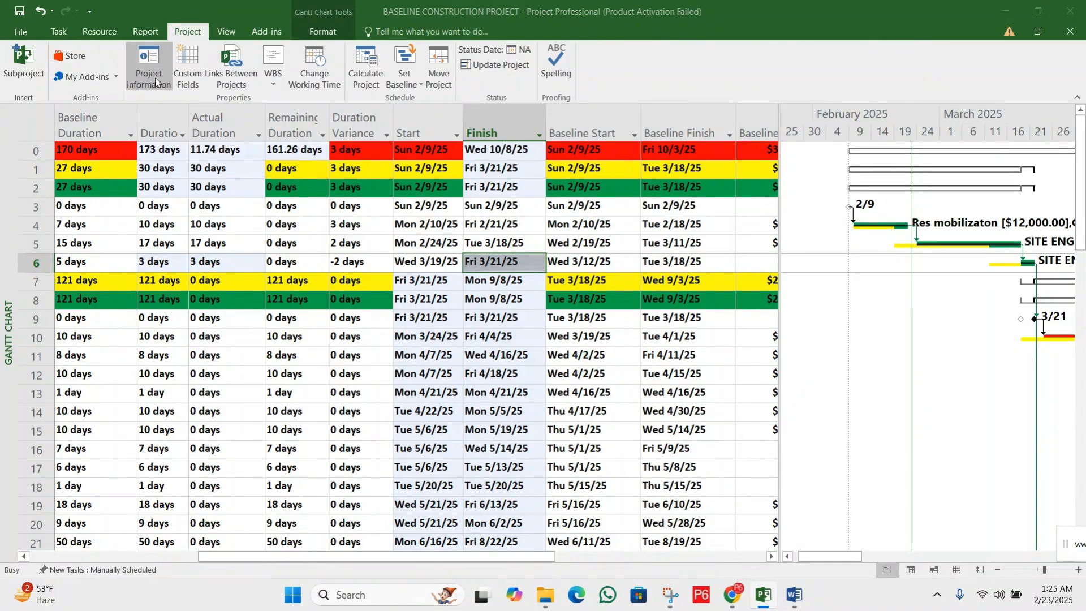
drag(547, 73, 423, 273)
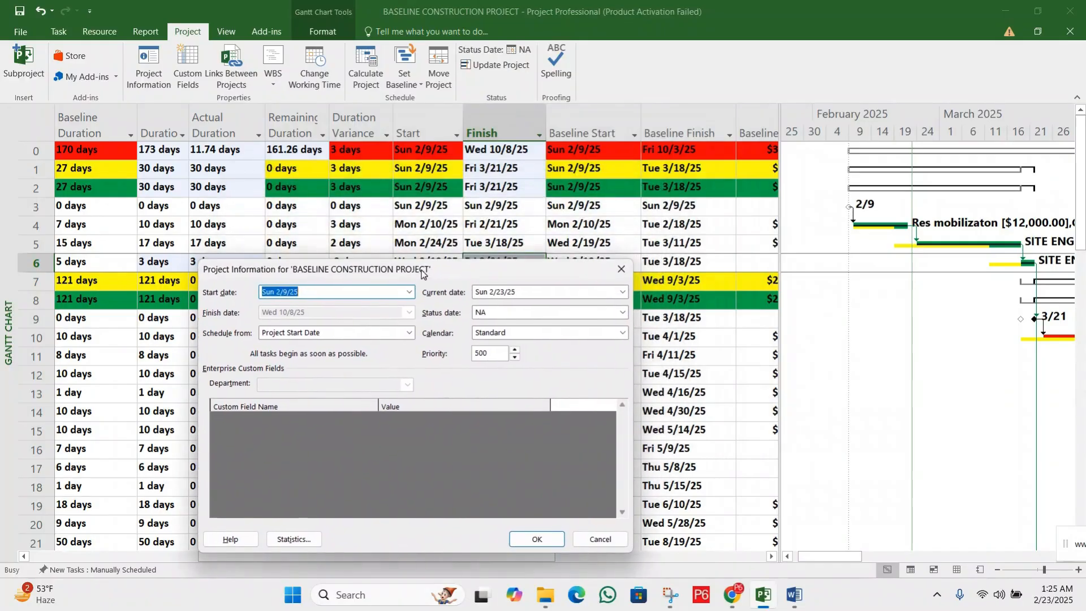
click(622, 314)
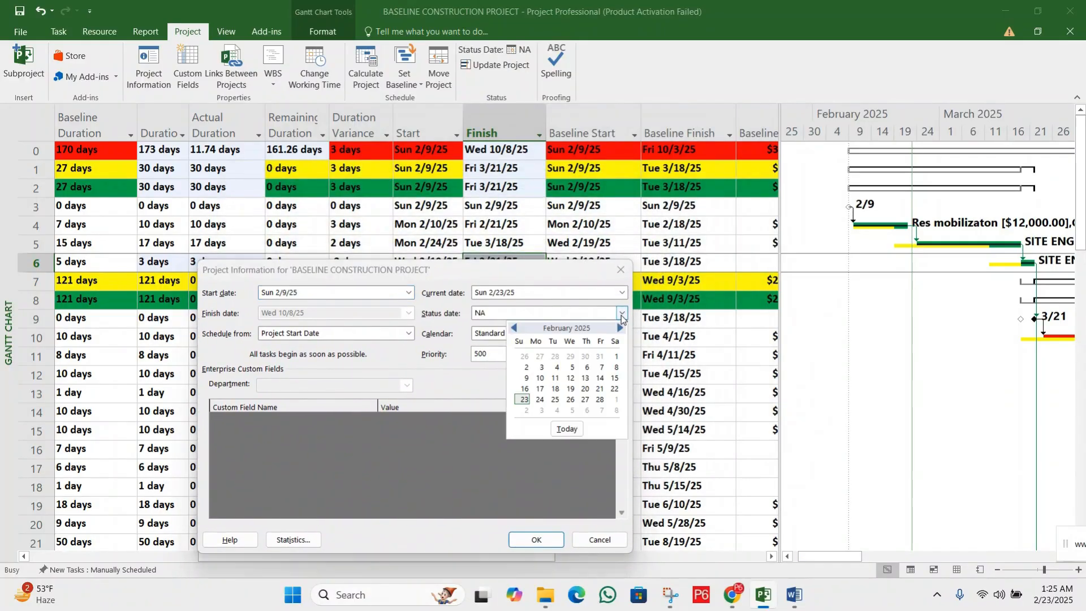
click(538, 271)
drag(481, 278, 828, 74)
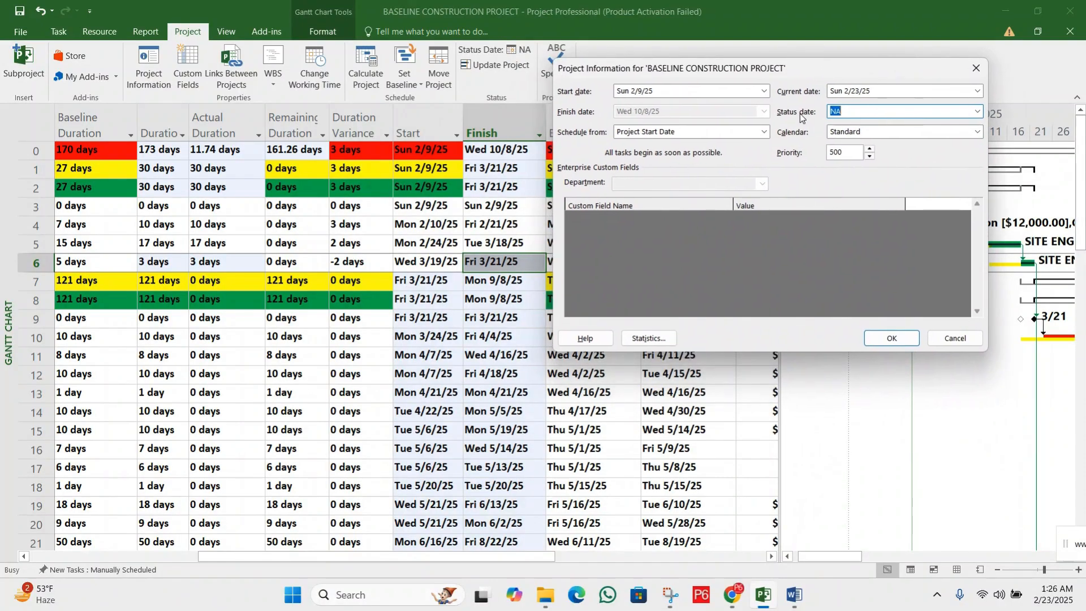
click(975, 112)
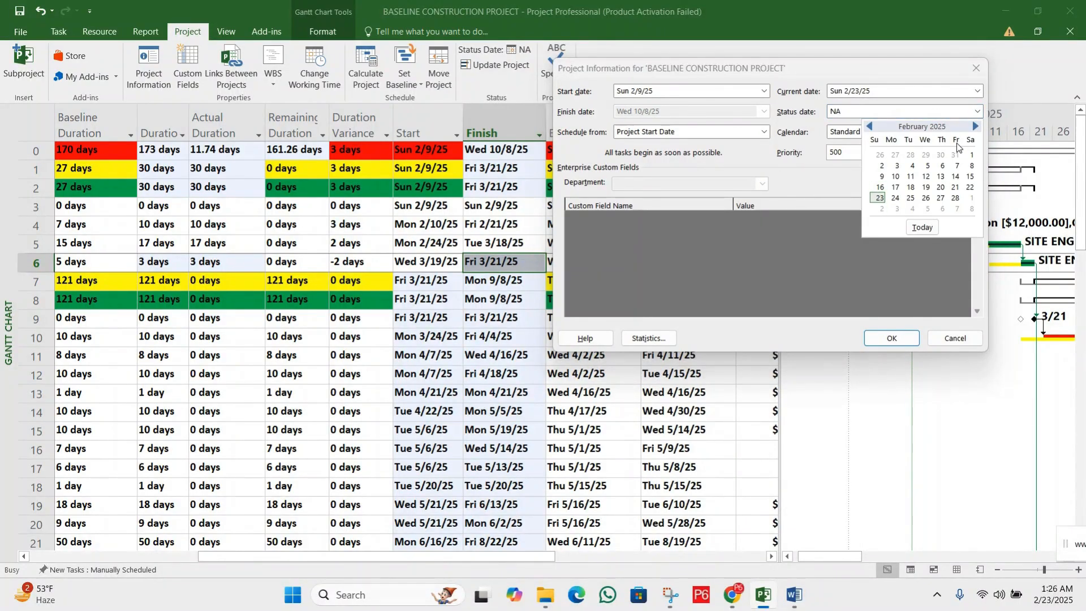
click(975, 126)
click(975, 126)
click(870, 126)
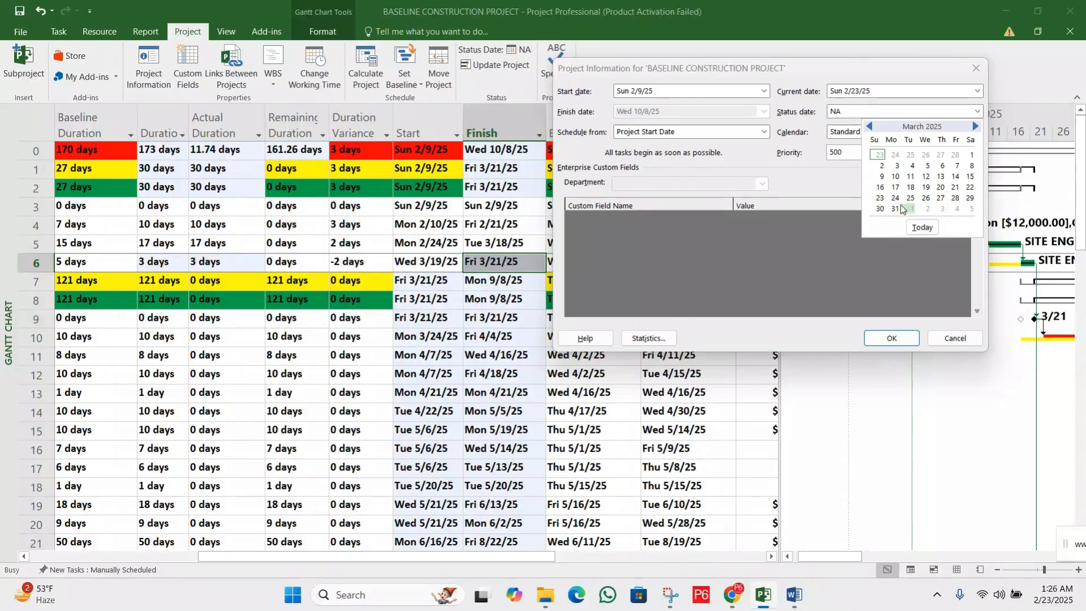
click(948, 341)
click(948, 340)
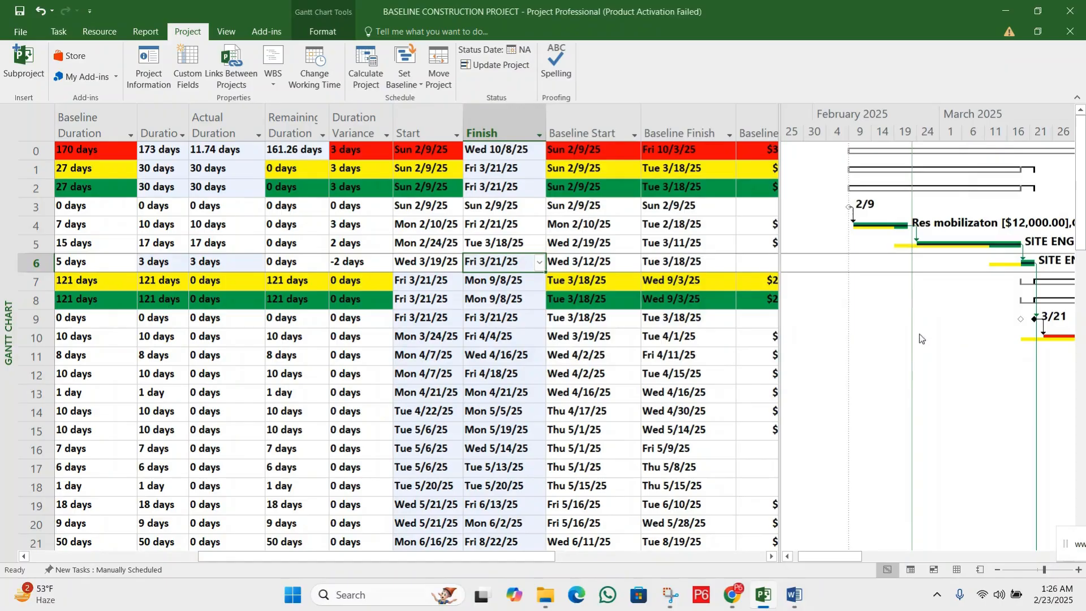
Review the Status Date setting and the Update Project options, leaving both without changes
click(415, 232)
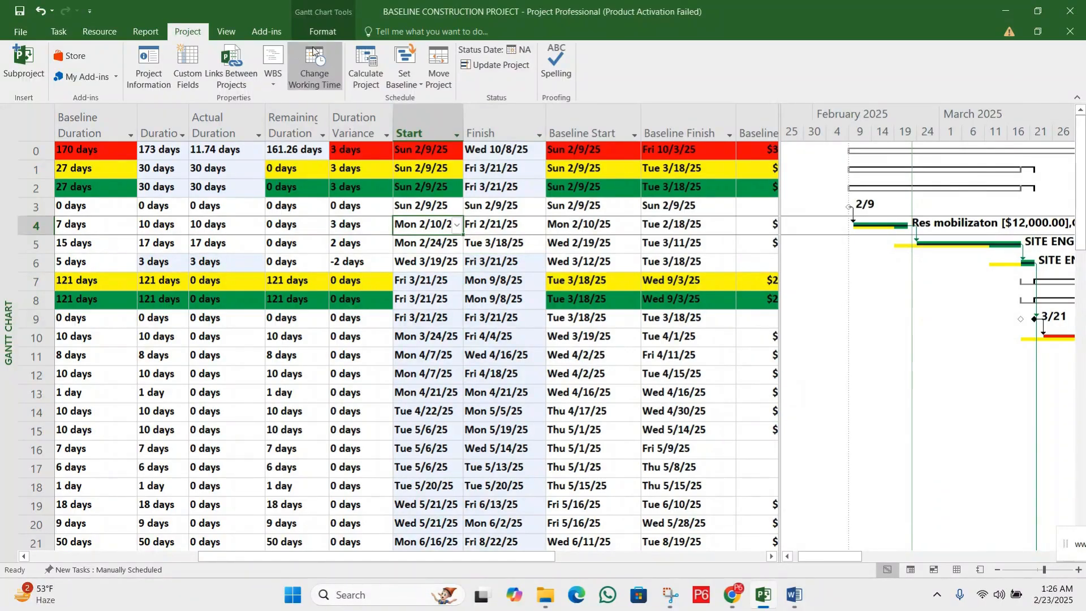
click(517, 52)
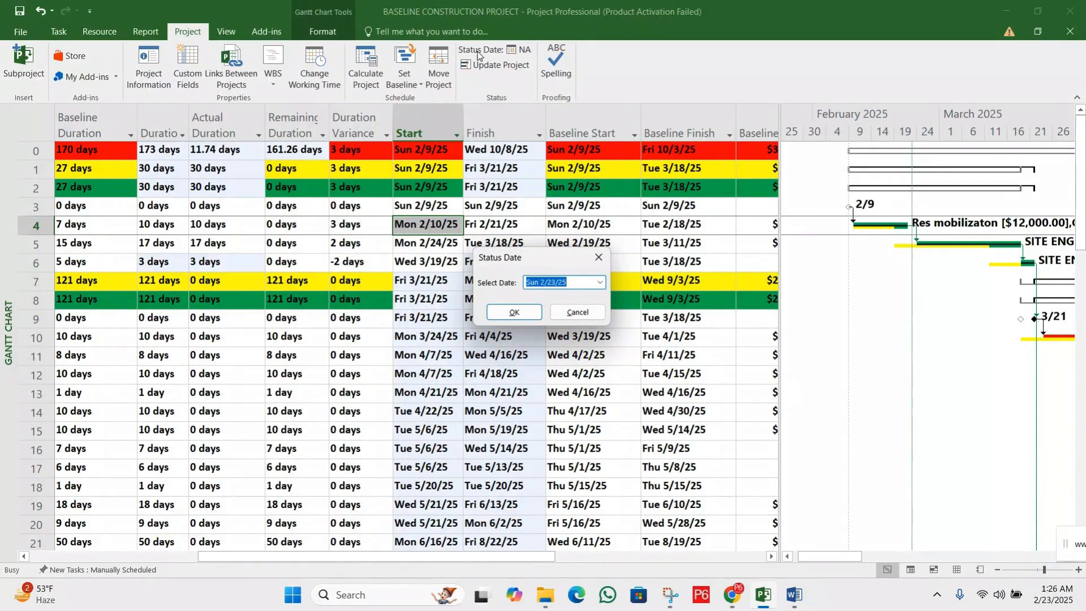
click(576, 312)
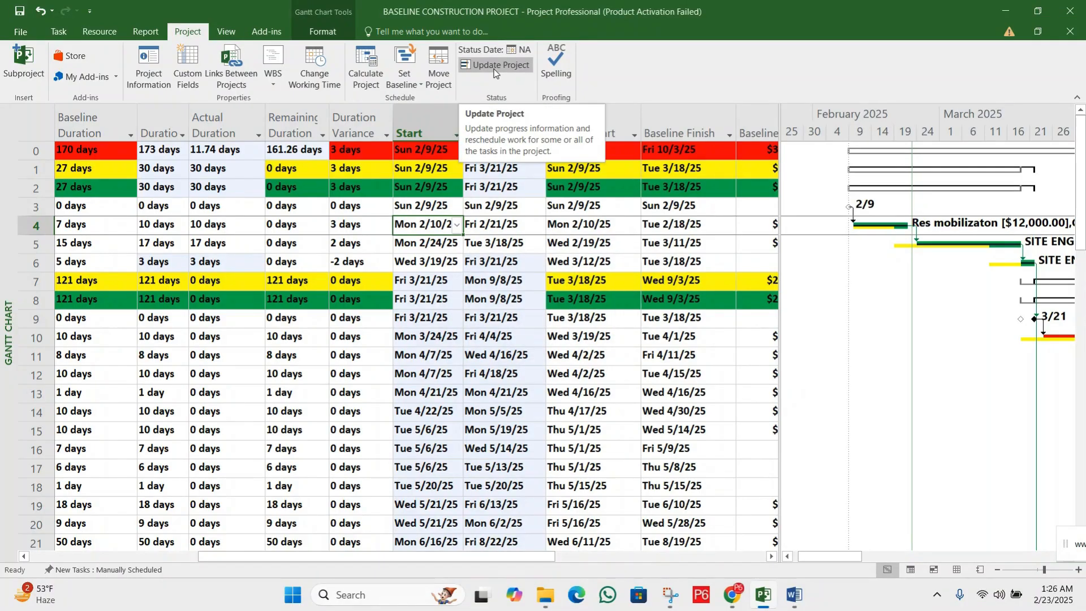
click(494, 66)
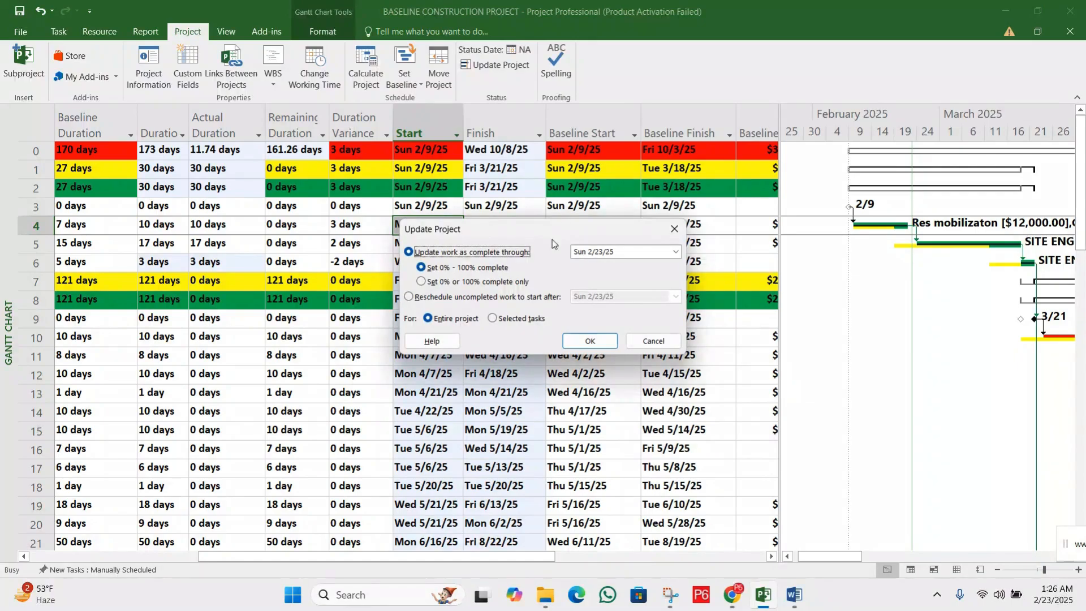
drag(555, 229, 530, 256)
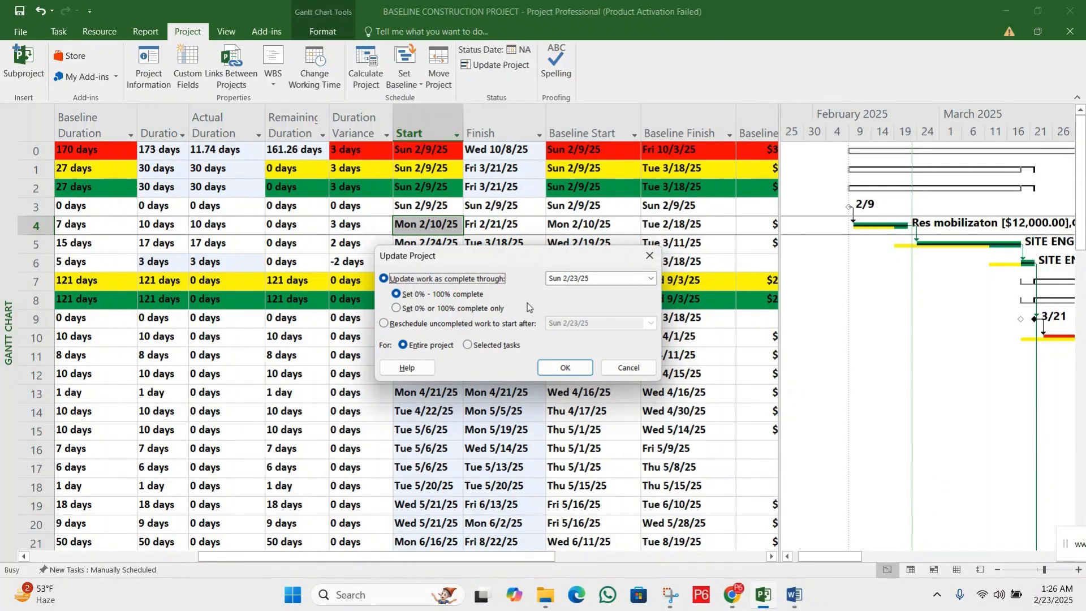
click(649, 283)
click(629, 280)
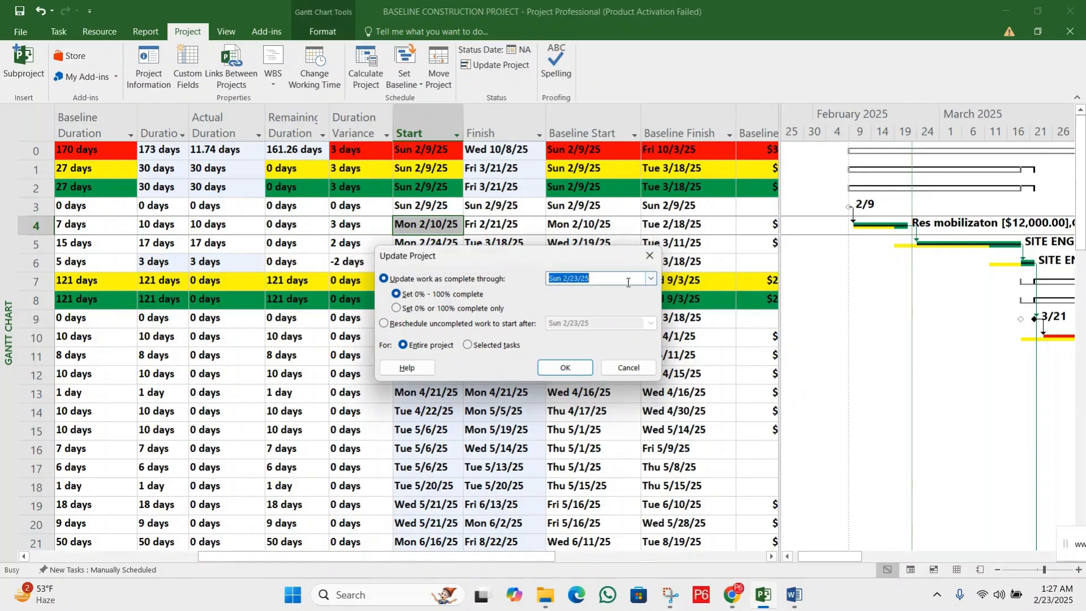
click(619, 370)
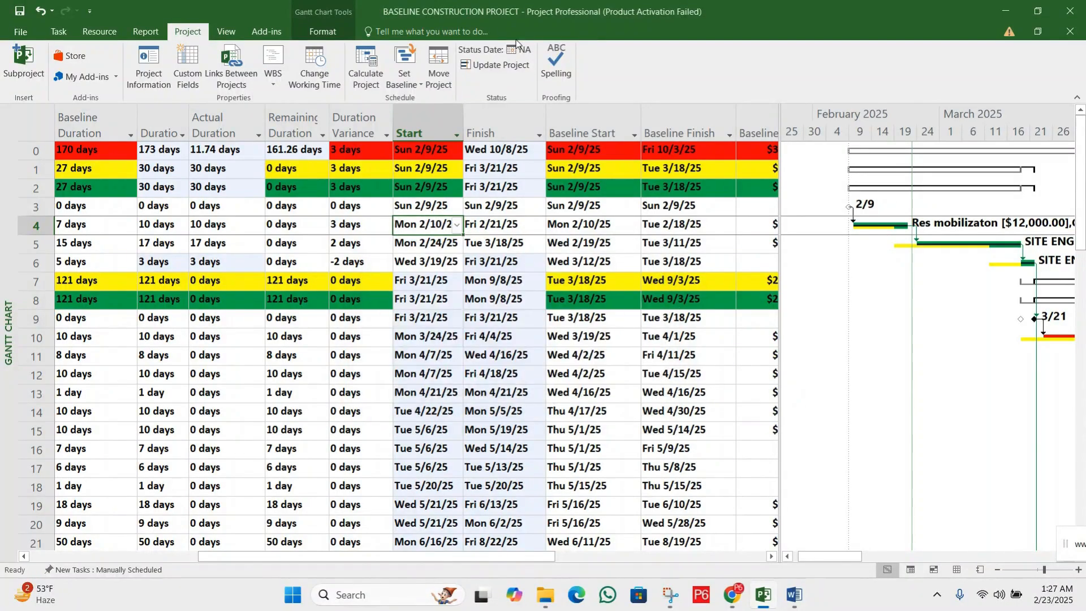
Set the project's status date to Fri 3/21/25 in the Project Information settings
click(160, 76)
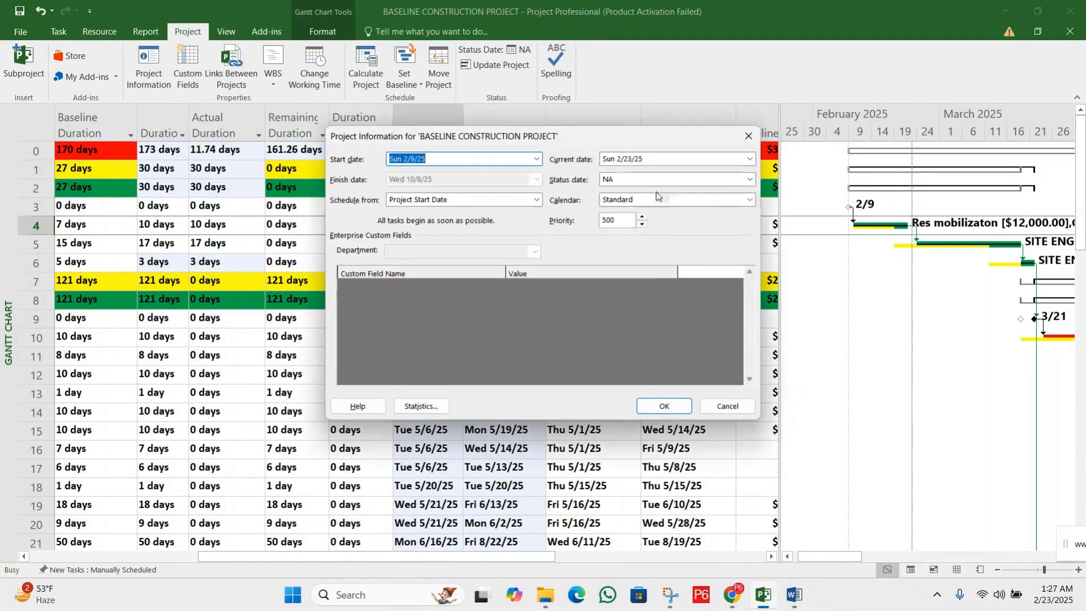
click(749, 179)
click(580, 140)
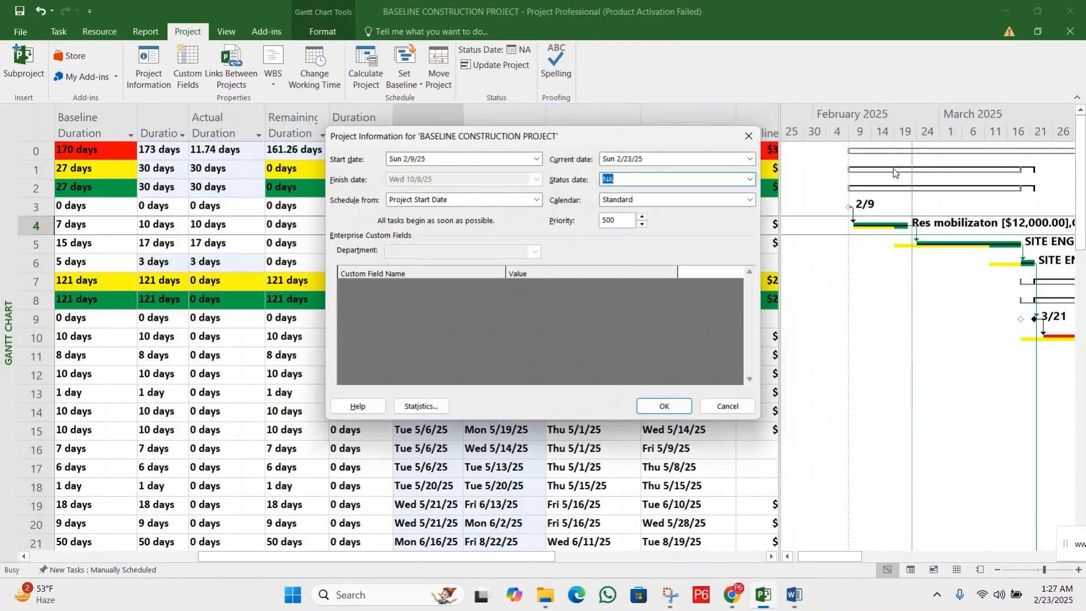
drag(524, 136, 808, 94)
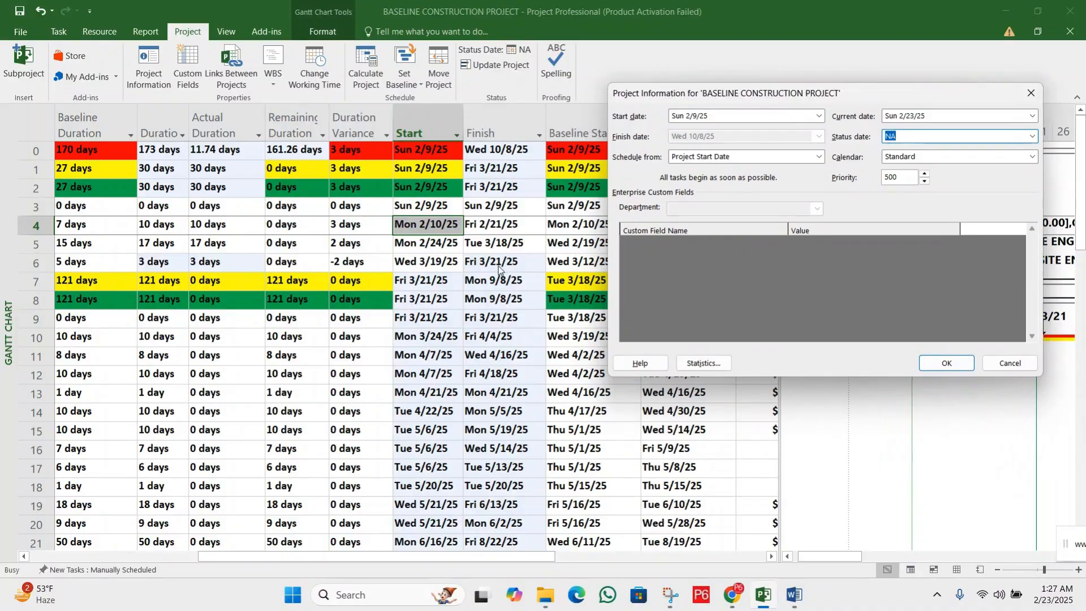
drag(923, 99, 879, 134)
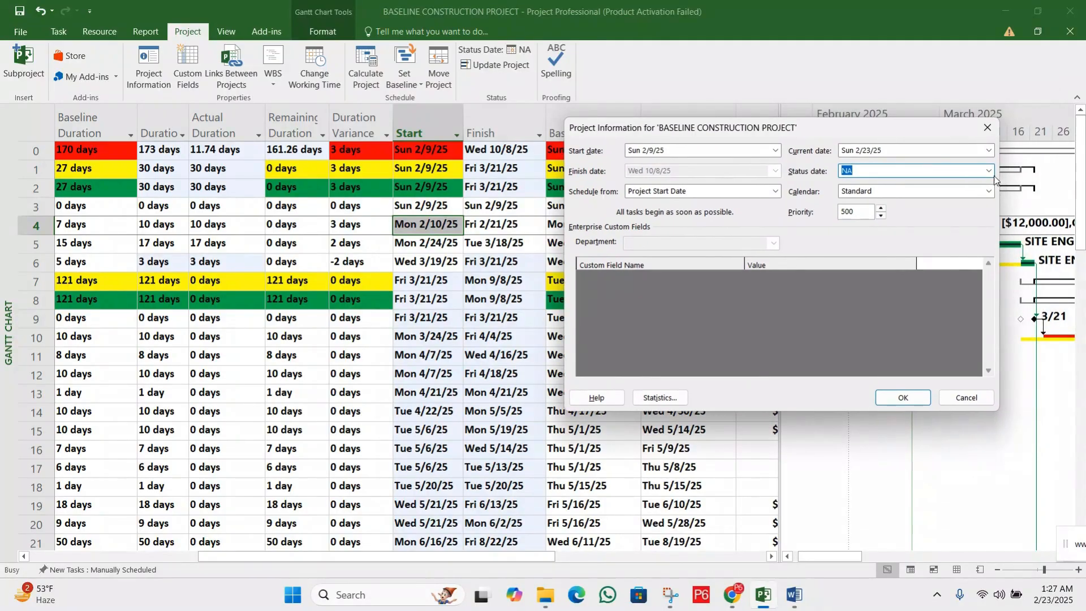
click(989, 171)
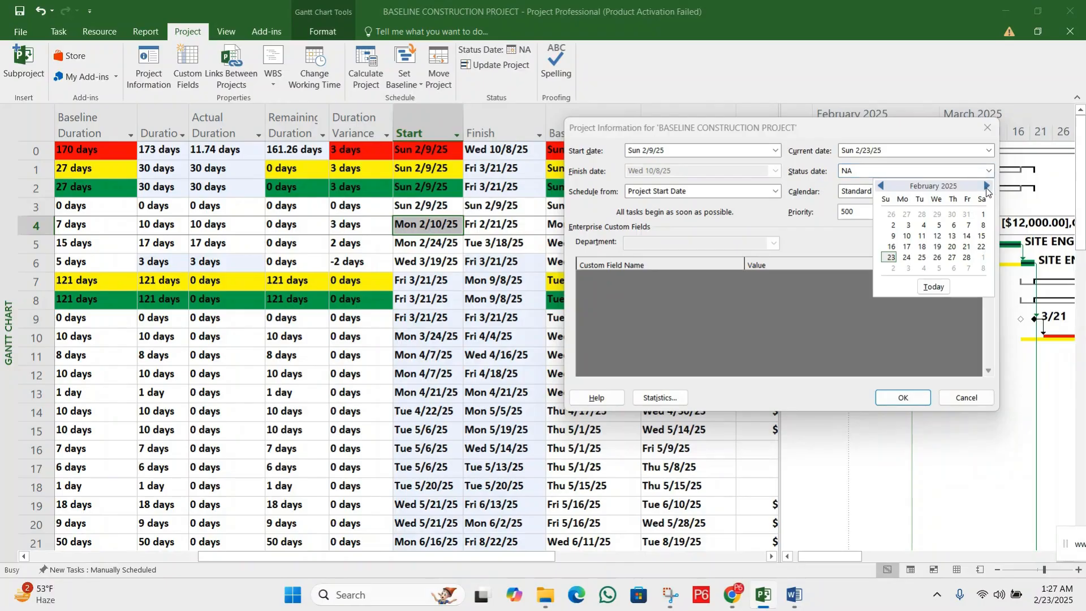
click(987, 187)
click(987, 187)
click(878, 187)
click(967, 247)
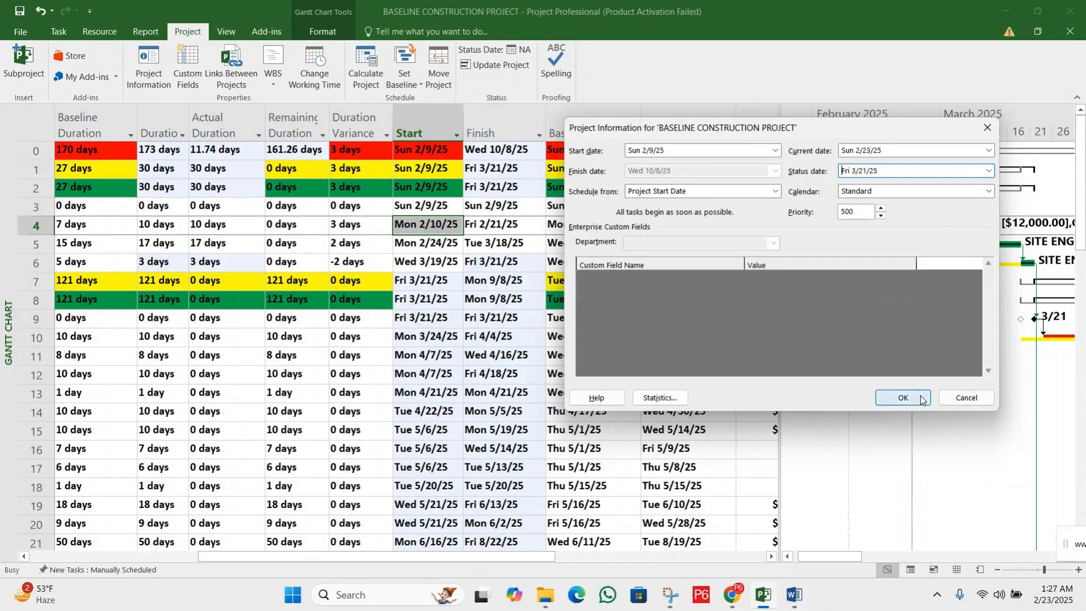
click(904, 398)
Check the Baseline Finish and Remaining Duration of the SITE CLEARANCE task
key(Right)
key(Right)
key(Right)
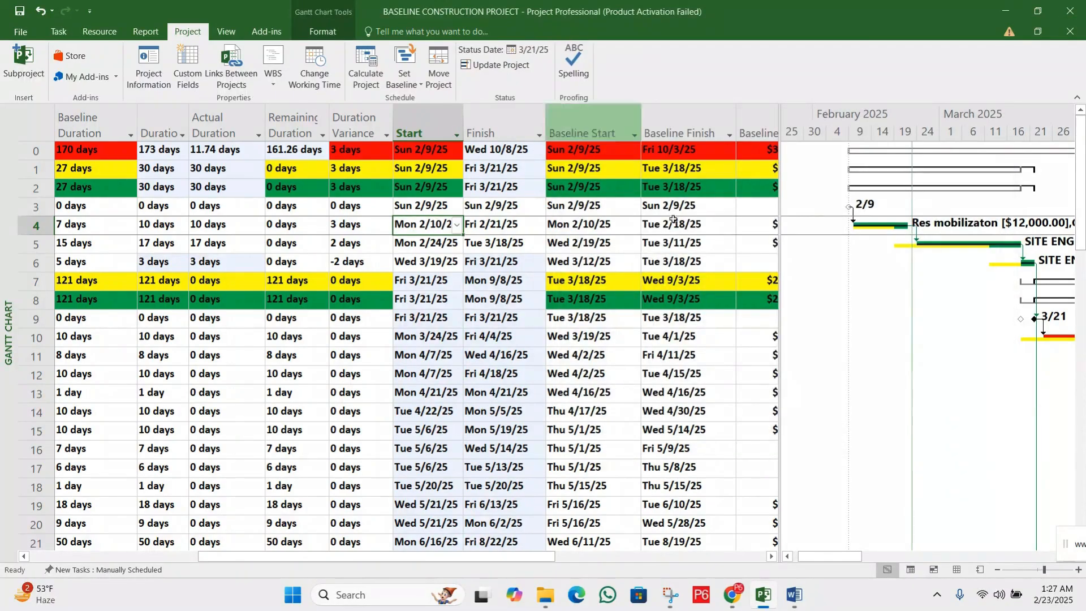
key(Down)
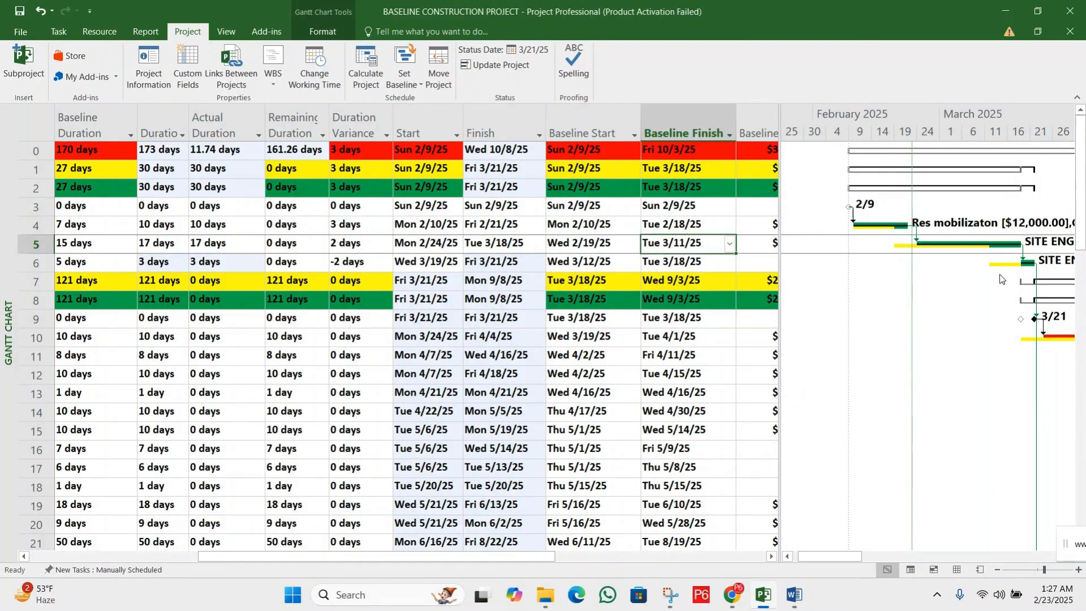
click(326, 241)
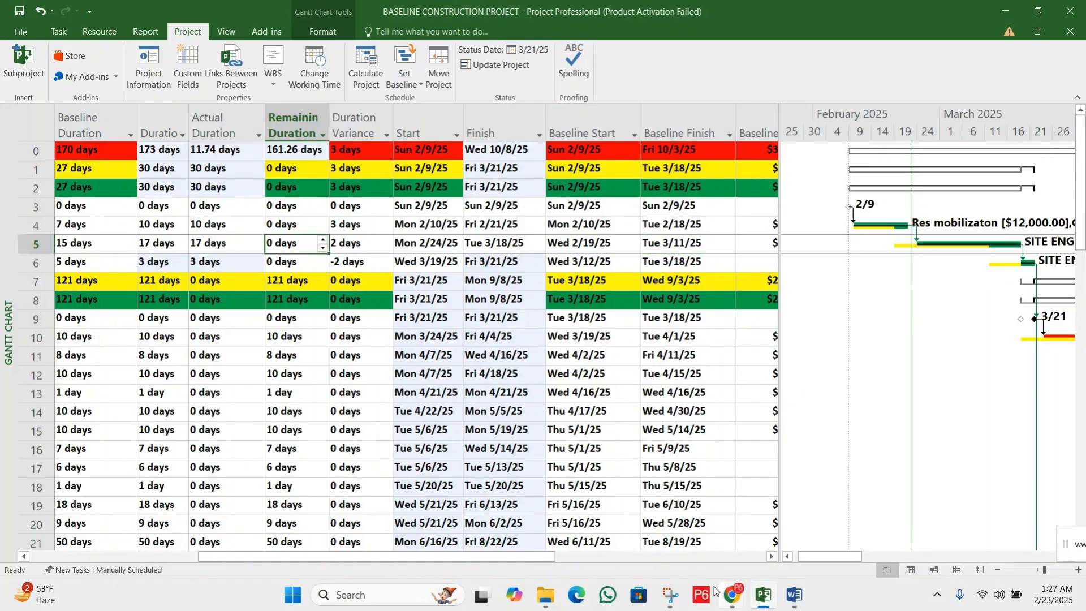
Close BASELINE CONSTRUCTION PROJECT and save its changes
drag(487, 557, 344, 542)
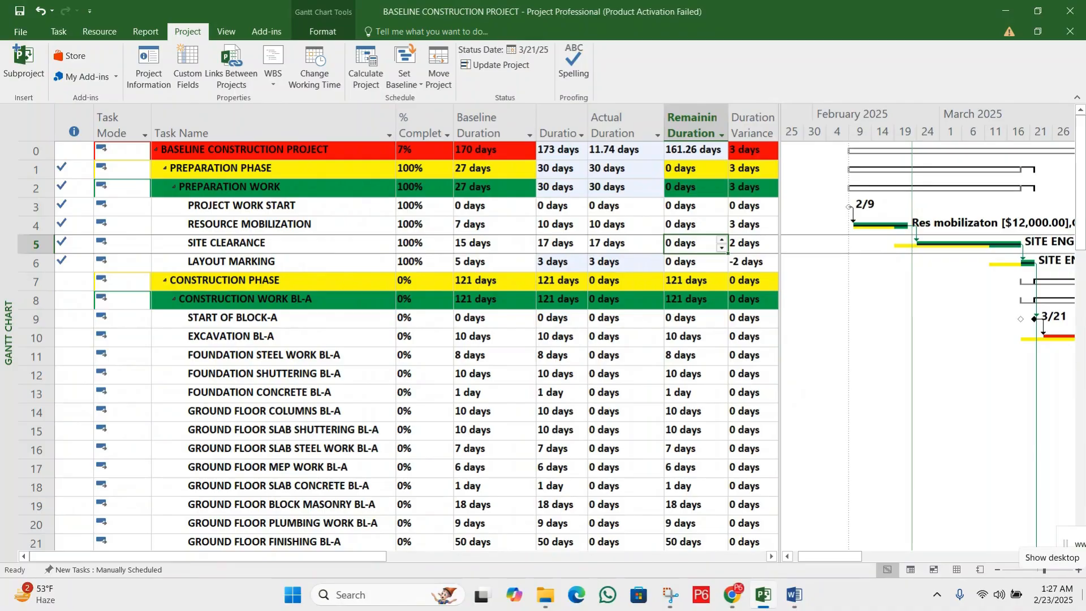
key(alt+F4)
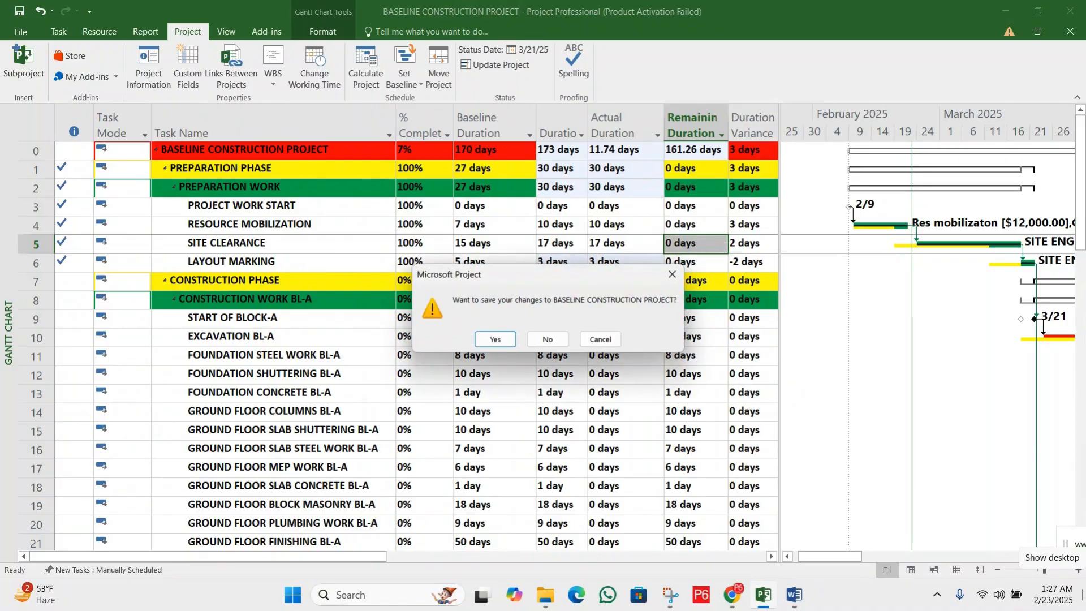
click(483, 337)
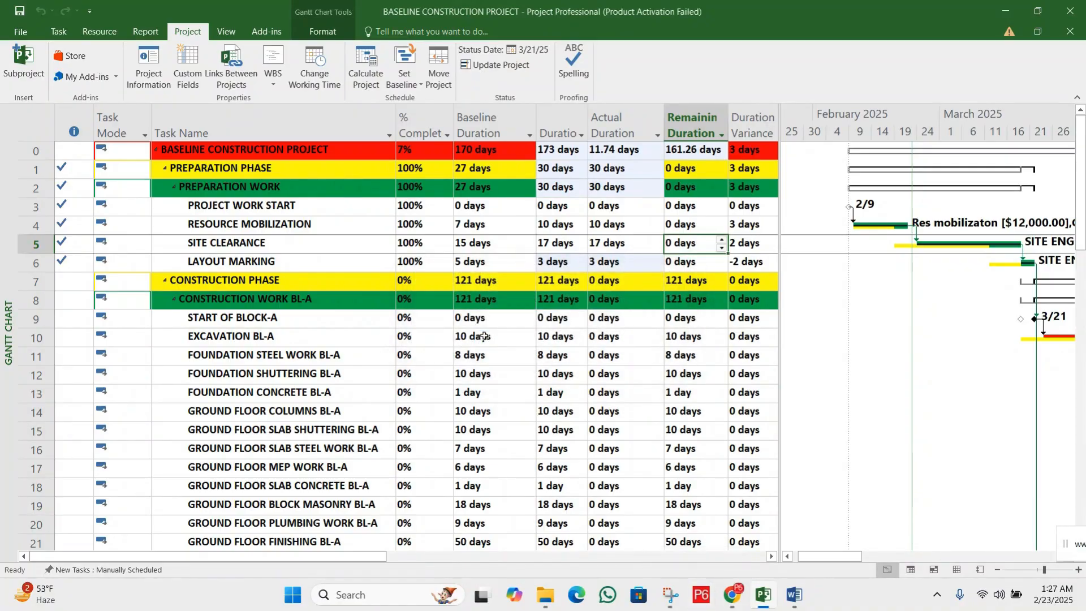